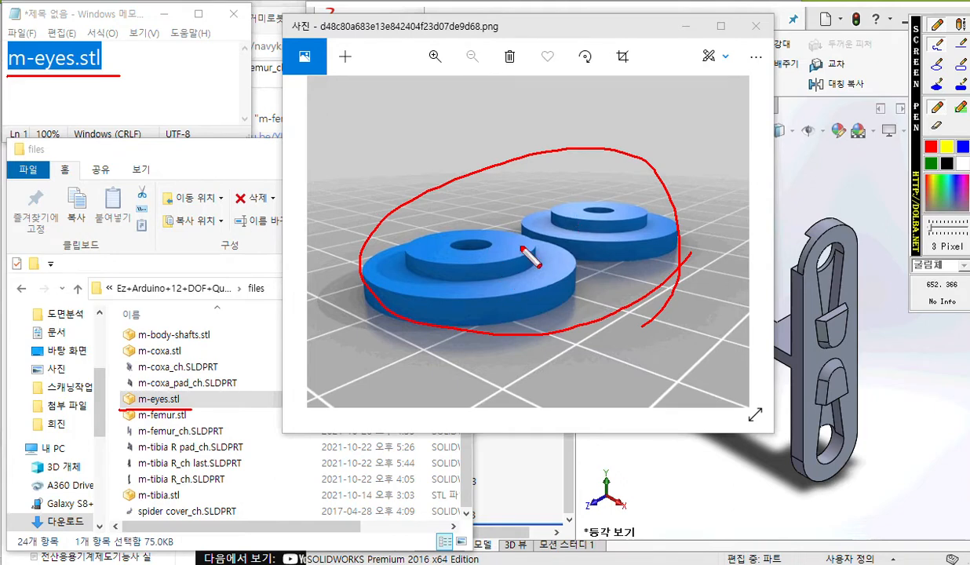
- Bring the m-femur_ch part forward, look at the start of its feature tree, and close the reference photo of the eye discs
key("Escape")
left_click_drag(625, 34, 356, 148)
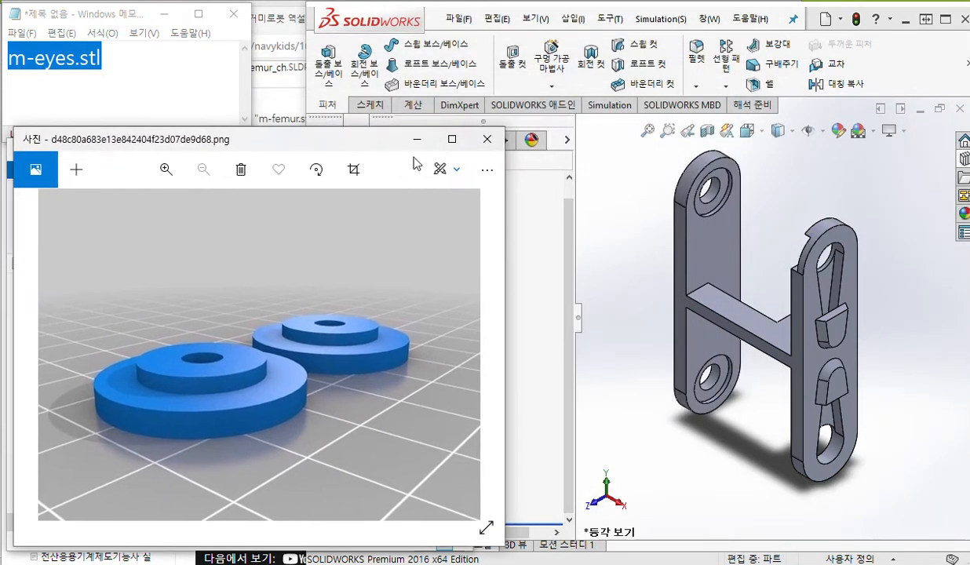
left_click(648, 240)
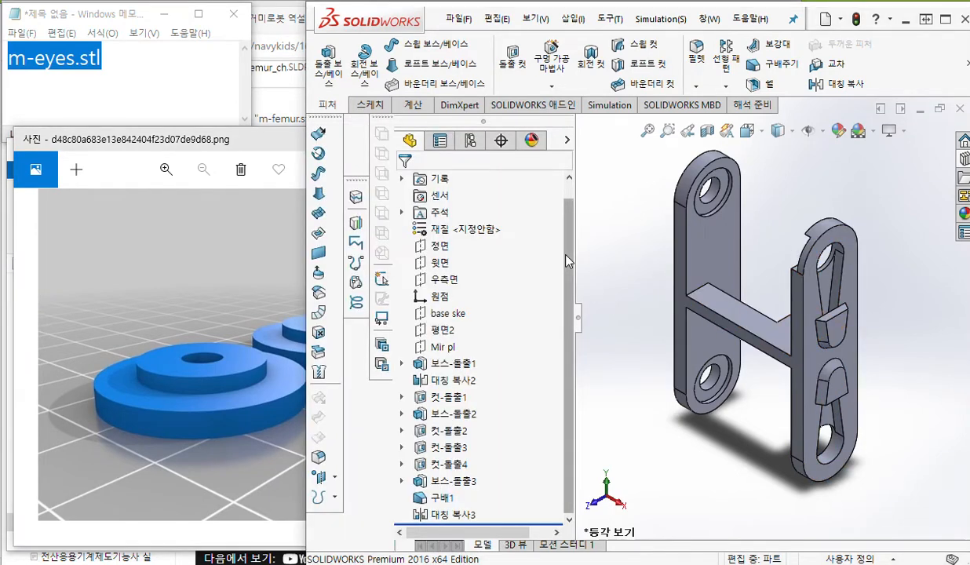
left_click_drag(568, 261, 556, 199)
key("ctrl+F1")
left_click_drag(415, 182, 474, 183)
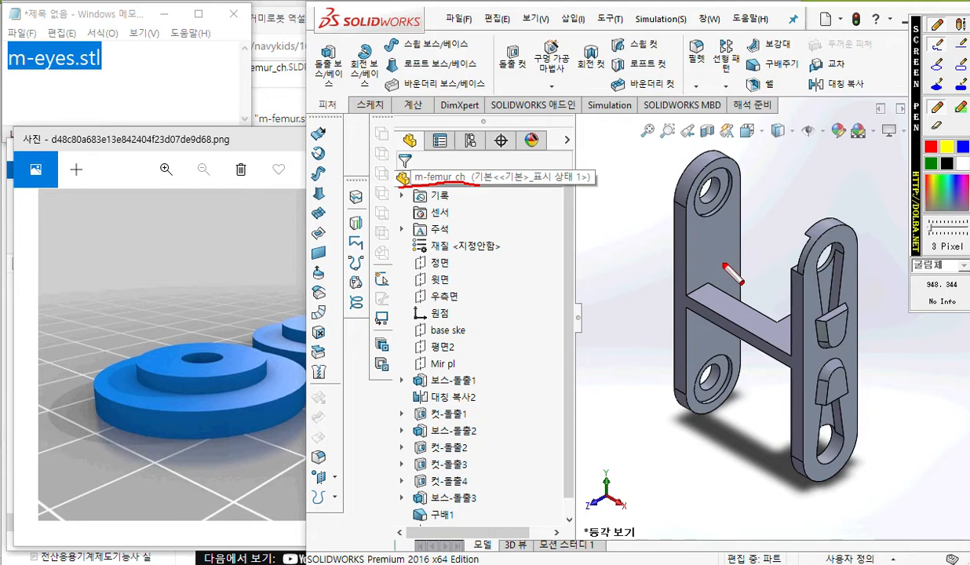
right_click(617, 233)
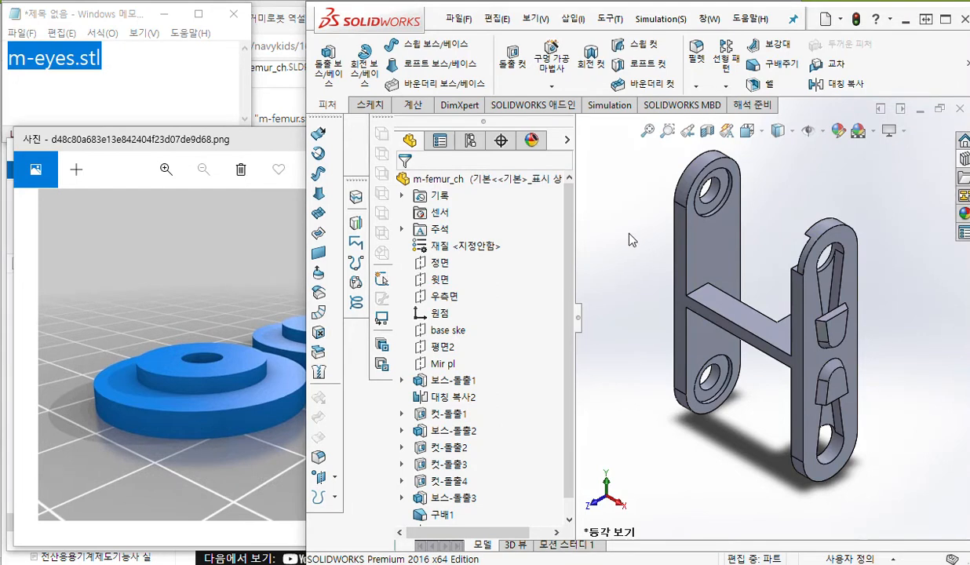
left_click(251, 142)
left_click(489, 141)
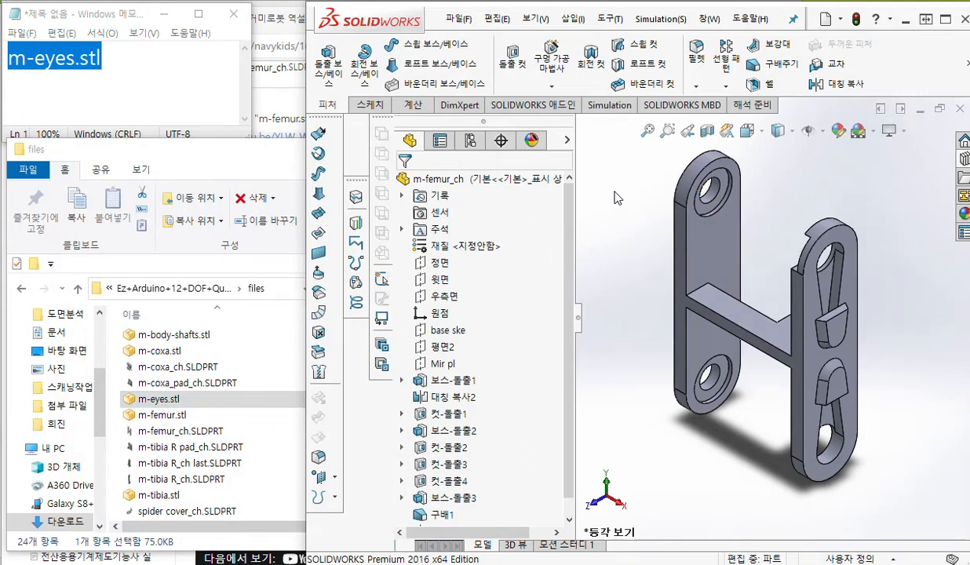
- Start opening a file, filter the list to STL (*.stl) and bring up the STL import options
left_click(461, 19)
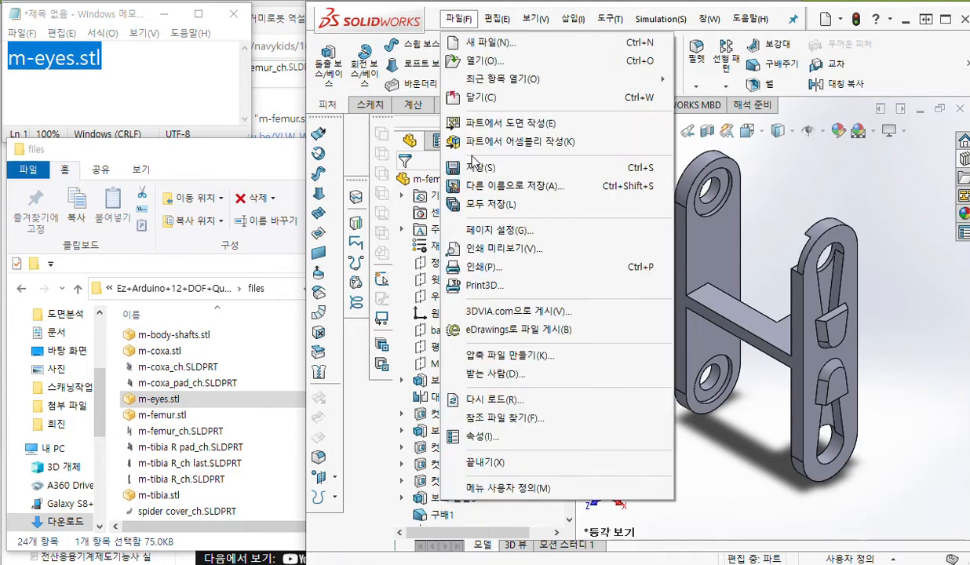
left_click(492, 69)
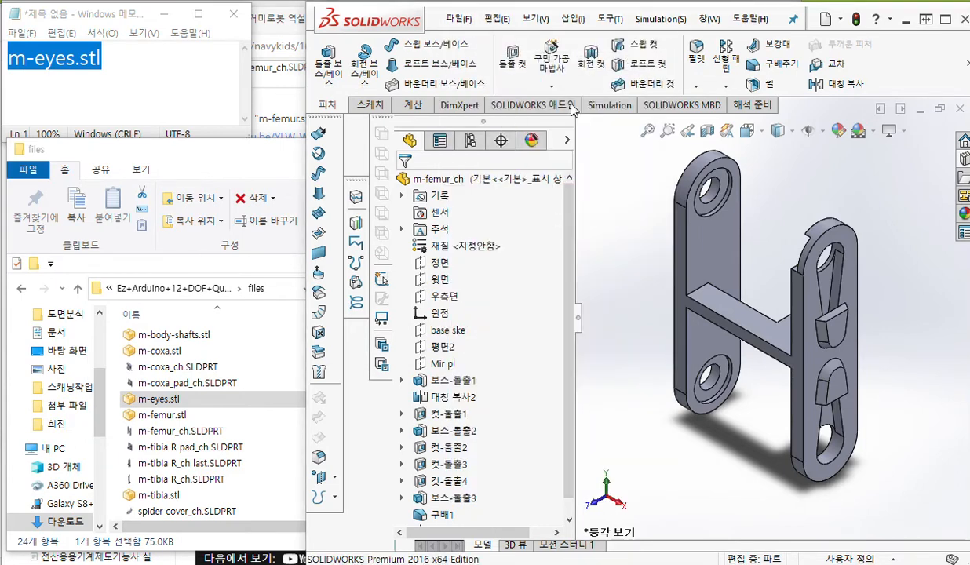
left_click_drag(314, 57, 614, 35)
left_click(805, 496)
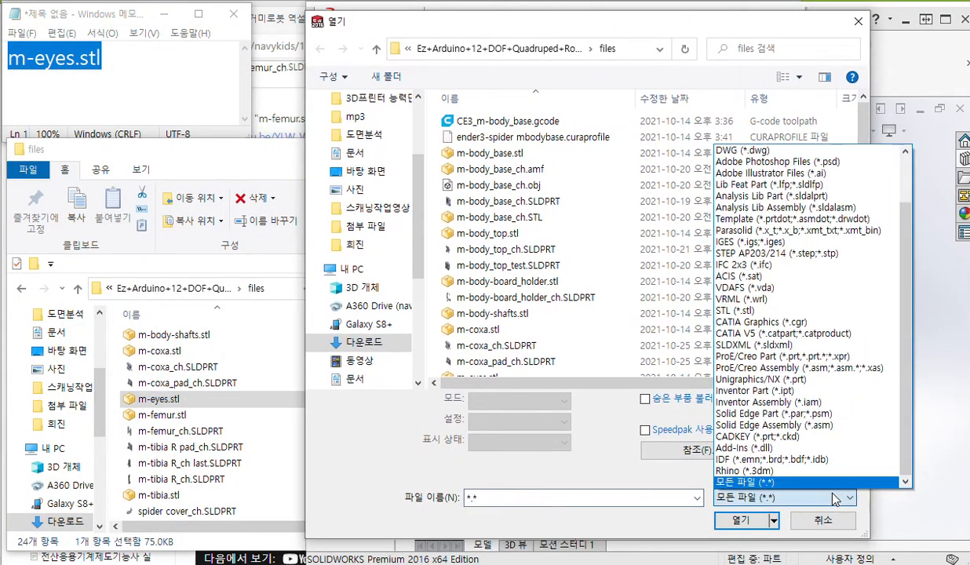
left_click(761, 311)
left_click(731, 453)
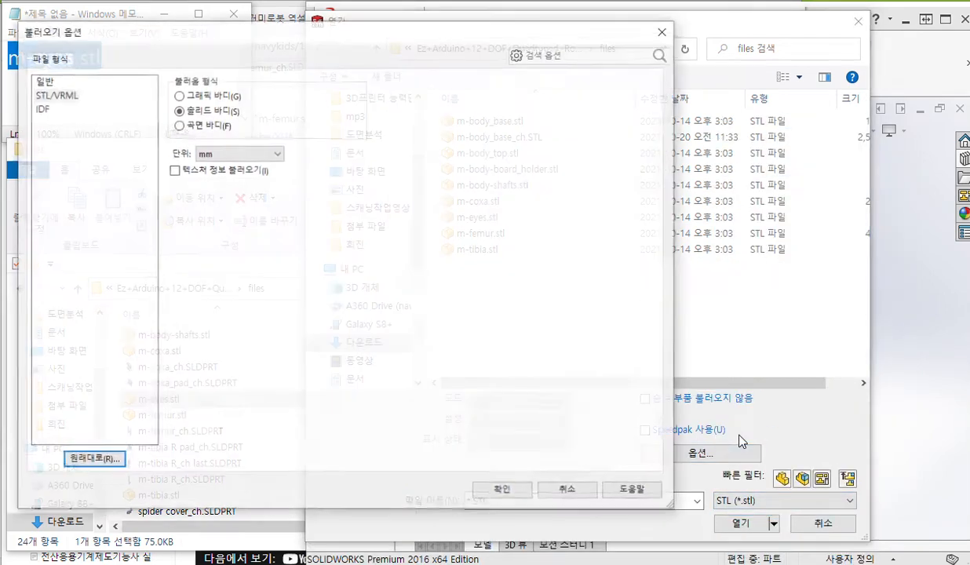
left_click_drag(353, 41, 335, 27)
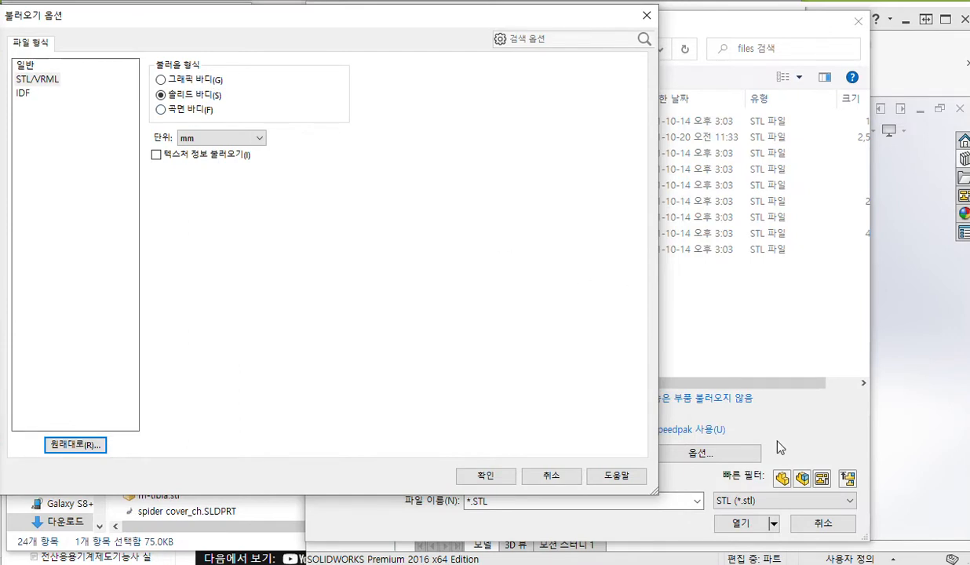
- Examine the STL import options for body type and unit
key("F9")
mouse_move(763, 480)
left_mouse_down()
mouse_move(769, 502)
mouse_move(752, 512)
mouse_move(788, 495)
mouse_move(789, 510)
left_mouse_up()
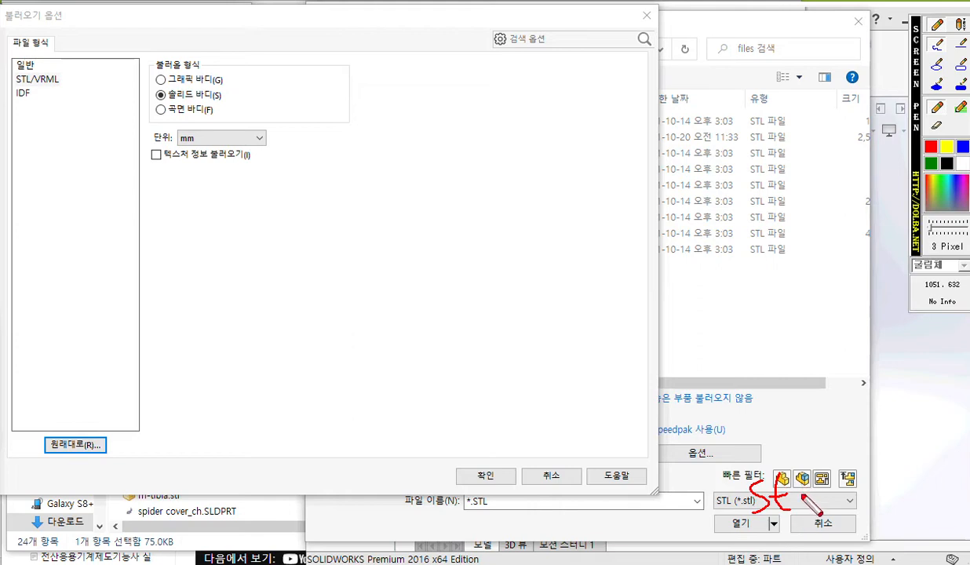
mouse_move(809, 471)
left_mouse_down()
mouse_move(808, 508)
mouse_move(858, 512)
left_mouse_up()
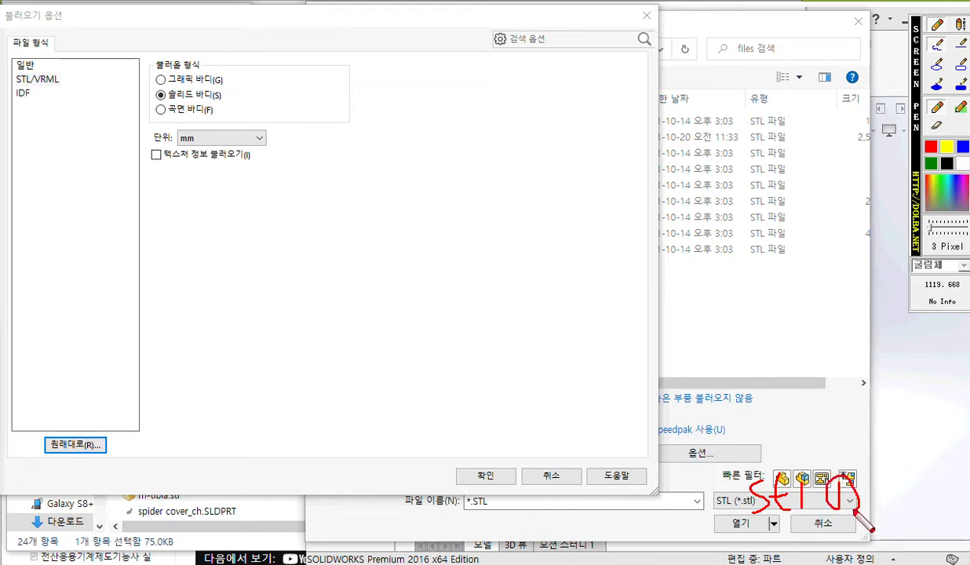
mouse_move(735, 438)
left_mouse_down()
mouse_move(740, 460)
mouse_move(757, 453)
mouse_move(718, 436)
mouse_move(755, 466)
left_mouse_up()
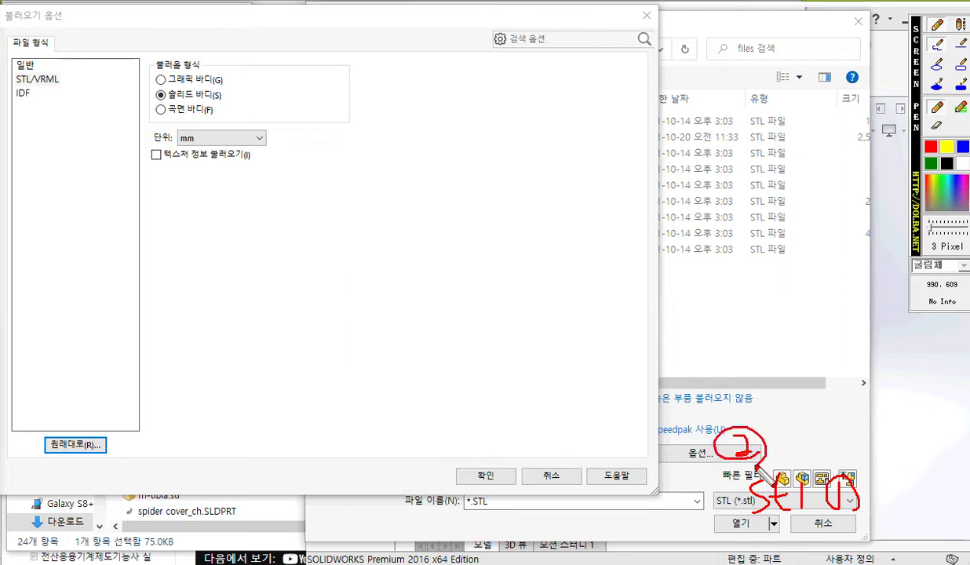
mouse_move(741, 433)
left_mouse_down()
mouse_move(628, 338)
mouse_move(648, 321)
mouse_move(648, 363)
left_mouse_up()
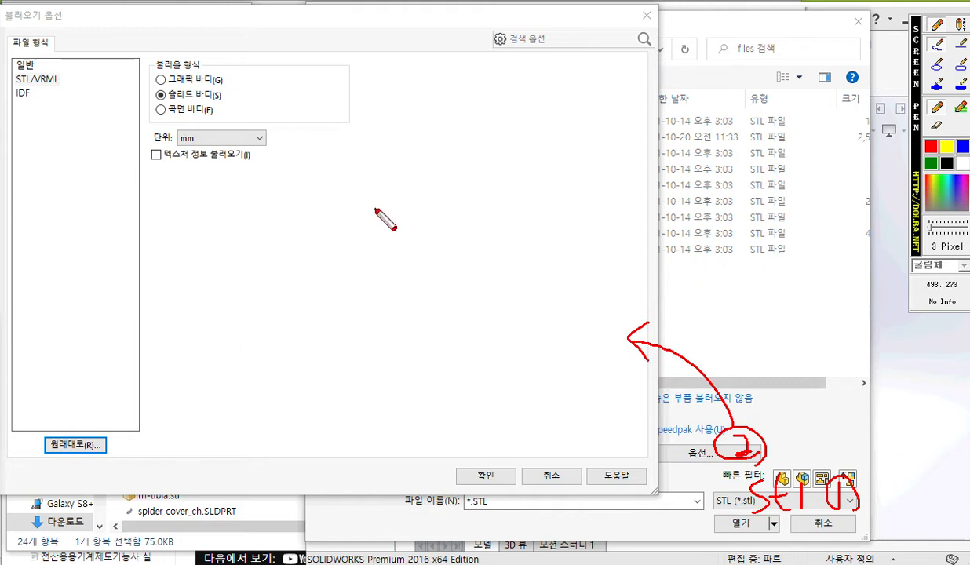
left_click_drag(143, 101, 246, 100)
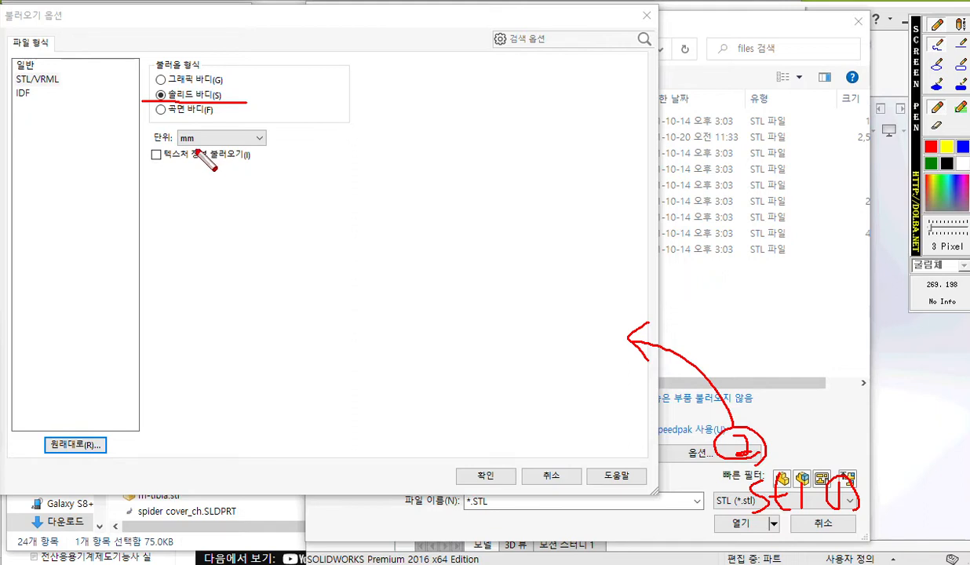
left_click_drag(143, 144, 281, 144)
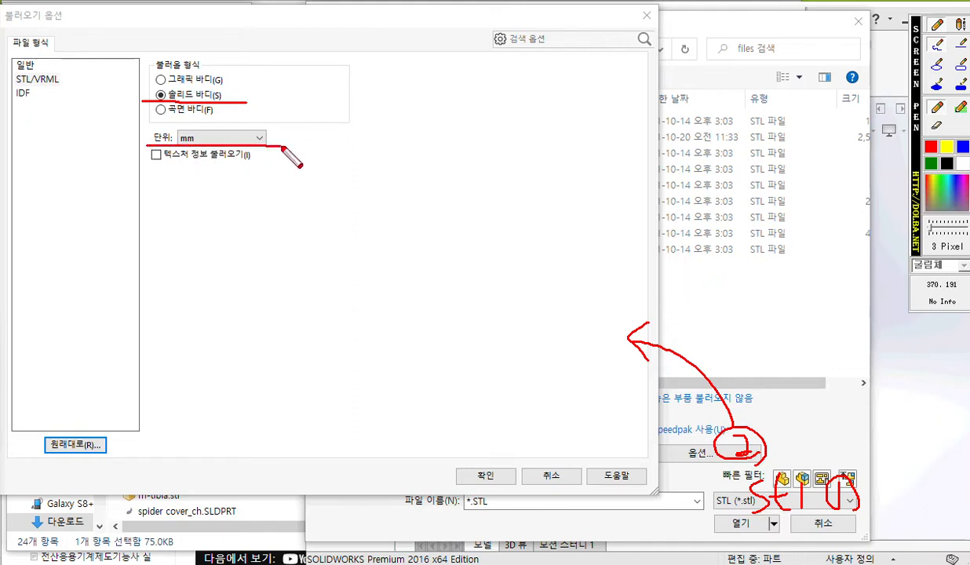
mouse_move(219, 142)
left_mouse_down()
mouse_move(233, 129)
mouse_move(253, 141)
mouse_move(285, 128)
mouse_move(293, 140)
left_mouse_up()
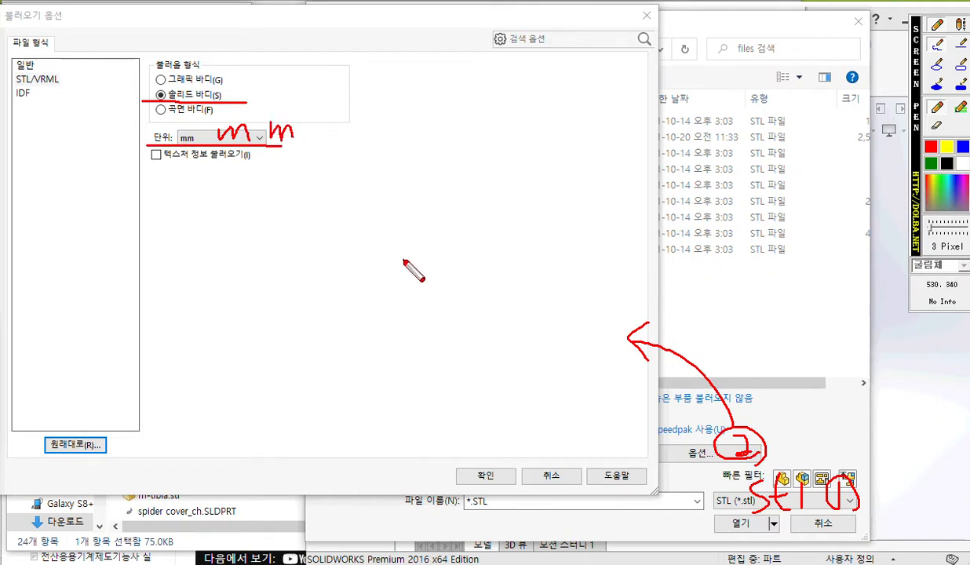
key("Escape")
- Accept the solid body and mm import options, open m-eyes.stl and show the imported discs in isometric view
left_click(485, 475)
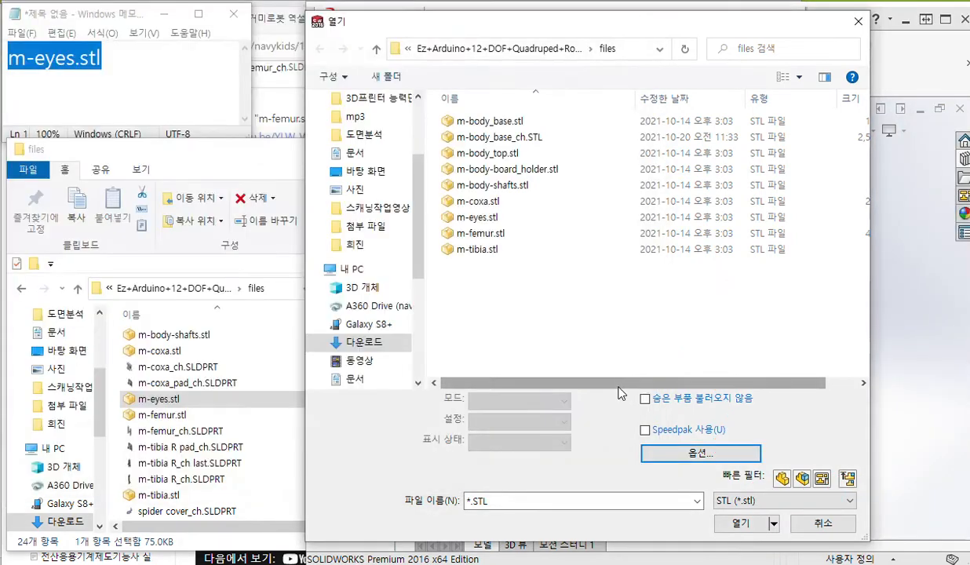
left_click(474, 221)
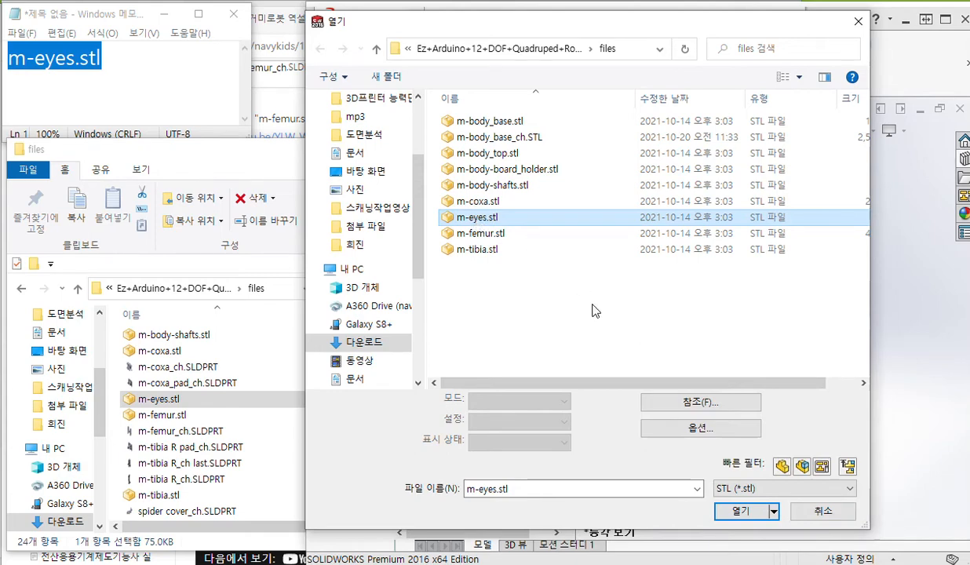
left_click(741, 511)
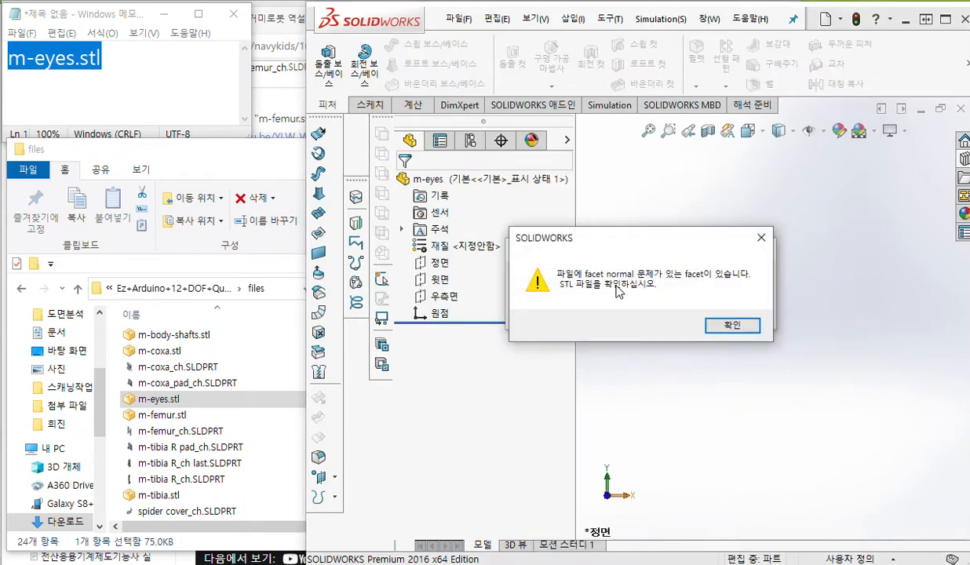
left_click(730, 326)
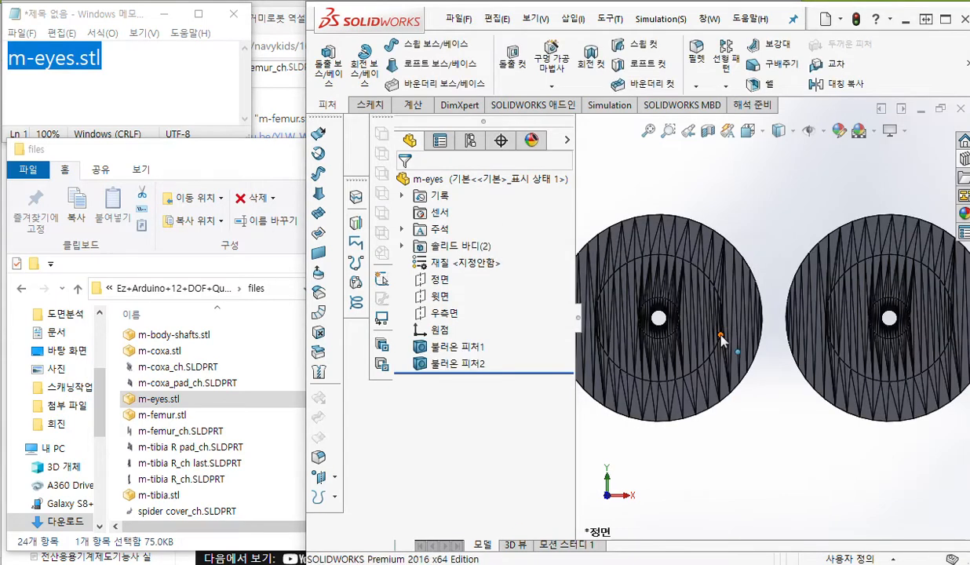
scroll(737, 233, "up", 2)
key("ctrl+7")
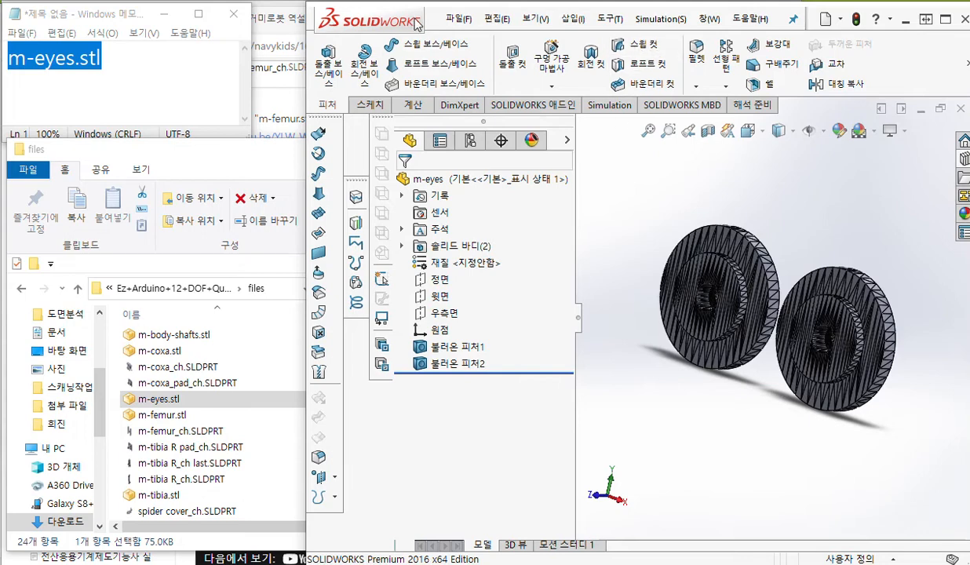
- Maximize the program window and accept the add-in list with FeatureWorks active
double_click(405, 14)
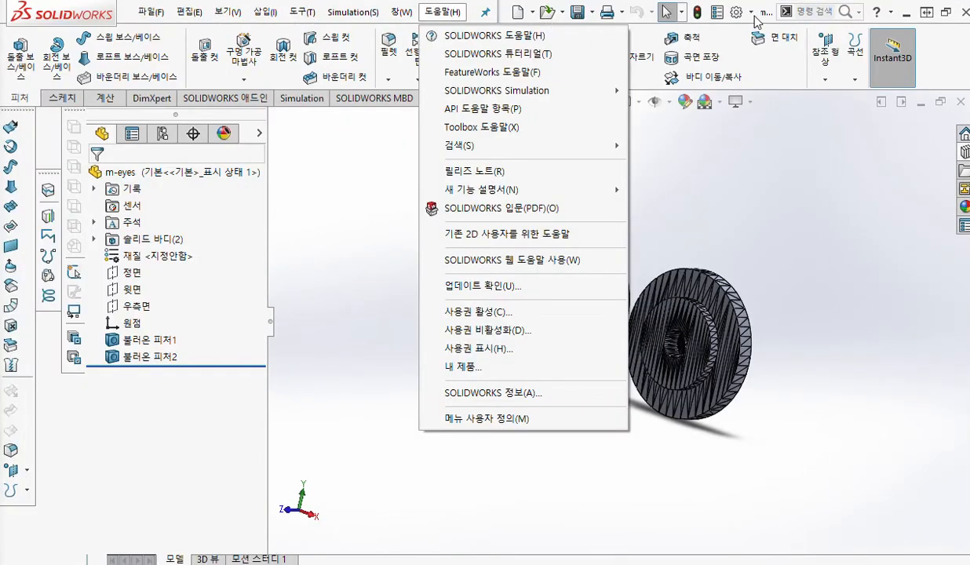
left_click(752, 13)
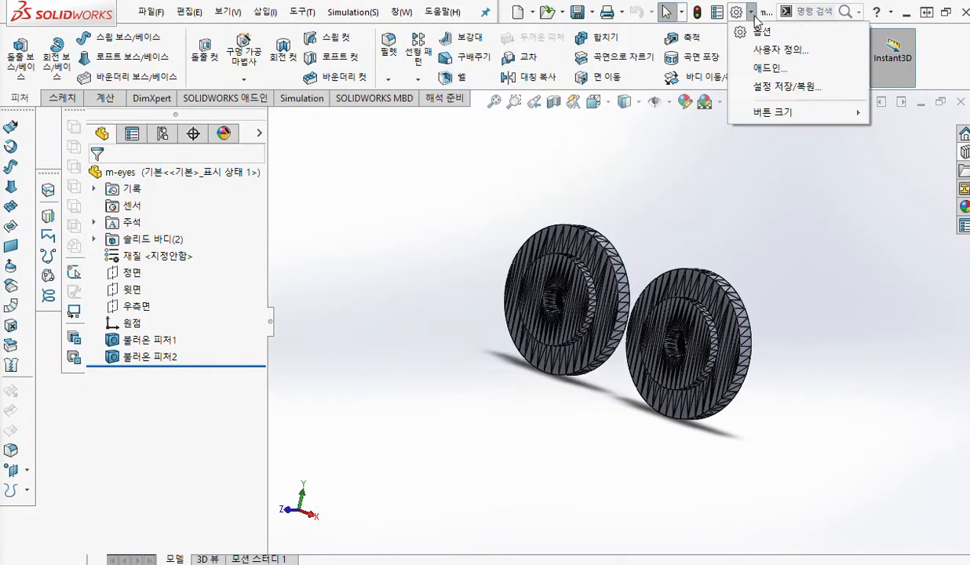
left_click(803, 73)
left_click_drag(869, 50, 544, 56)
key("F12")
mouse_move(742, 30)
left_mouse_down()
mouse_move(730, 30)
mouse_move(752, 13)
mouse_move(746, 27)
mouse_move(754, 40)
mouse_move(775, 23)
mouse_move(754, 54)
mouse_move(768, 78)
mouse_move(777, 63)
mouse_move(774, 79)
mouse_move(820, 59)
mouse_move(824, 80)
left_mouse_up()
mouse_move(762, 83)
left_mouse_down()
mouse_move(676, 127)
mouse_move(634, 127)
mouse_move(650, 144)
left_mouse_up()
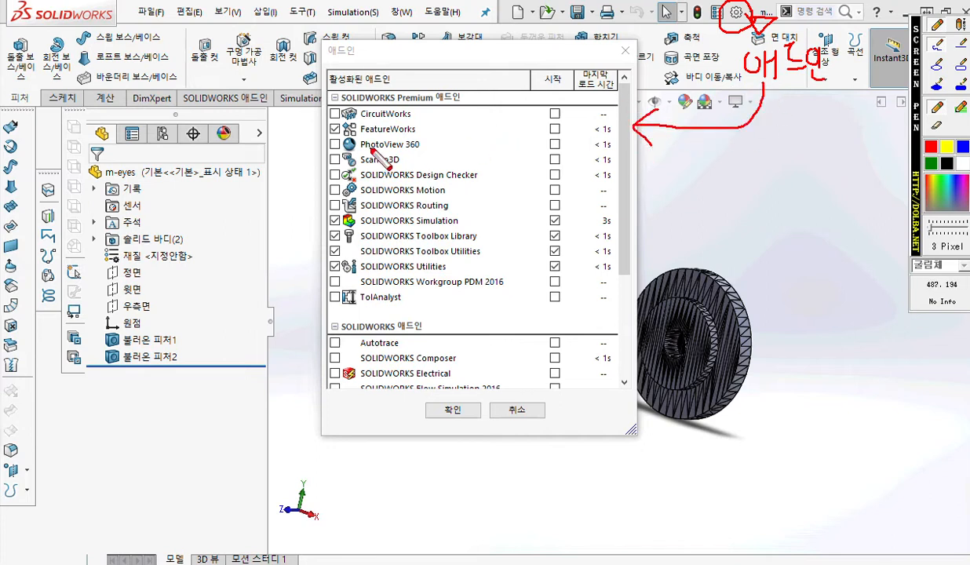
mouse_move(317, 122)
left_mouse_down()
mouse_move(326, 131)
mouse_move(339, 115)
left_mouse_up()
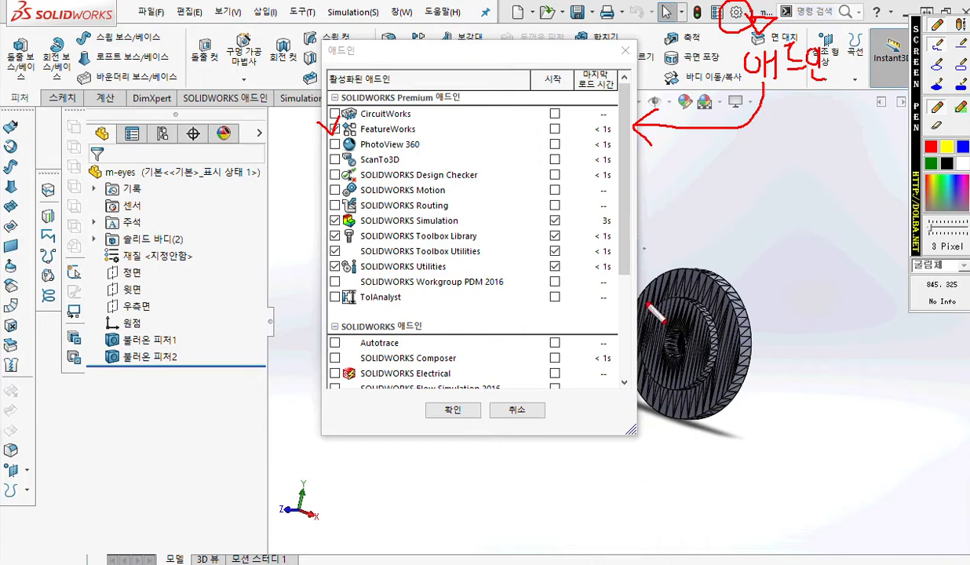
mouse_move(469, 425)
left_mouse_down()
mouse_move(416, 407)
mouse_move(463, 430)
left_mouse_up()
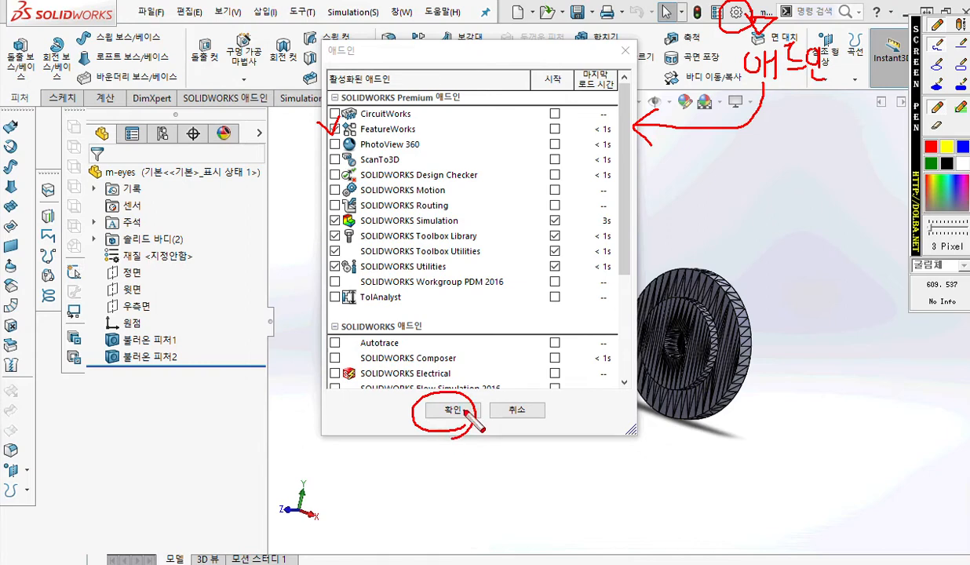
key("Escape")
left_click(455, 413)
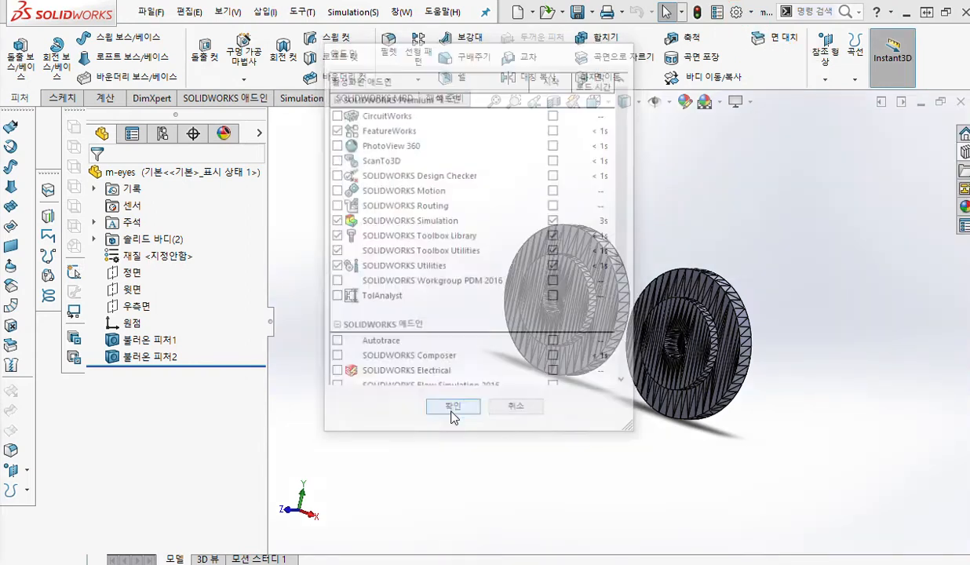
- Run Import Diagnostics on the first imported feature and accept it
middle_click_drag(430, 329, 400, 346)
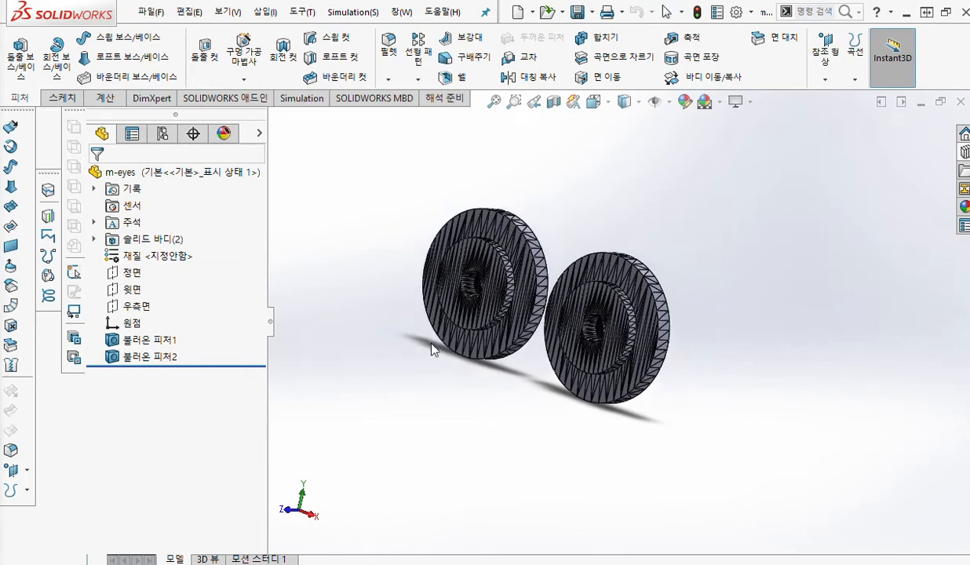
scroll(517, 291, "down", 2)
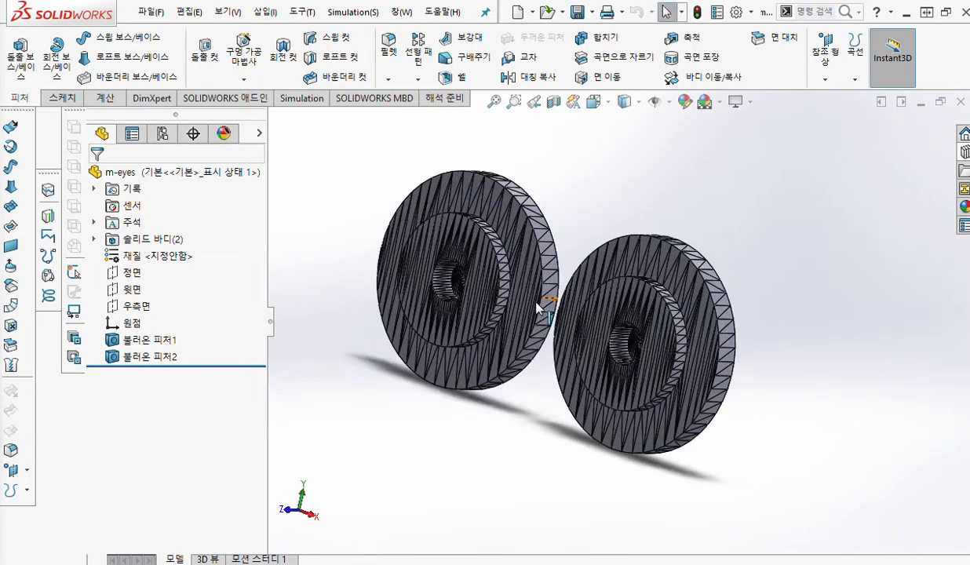
right_click(153, 342)
left_click(414, 424)
right_click(173, 340)
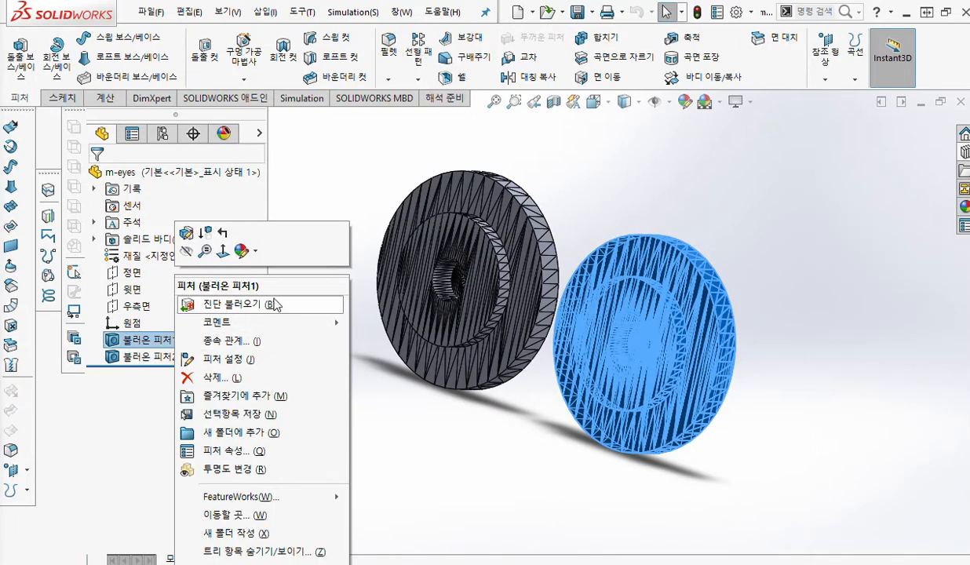
mouse_move(149, 311)
left_mouse_down()
mouse_move(152, 326)
mouse_move(149, 312)
mouse_move(164, 309)
mouse_move(183, 329)
mouse_move(300, 312)
left_mouse_up()
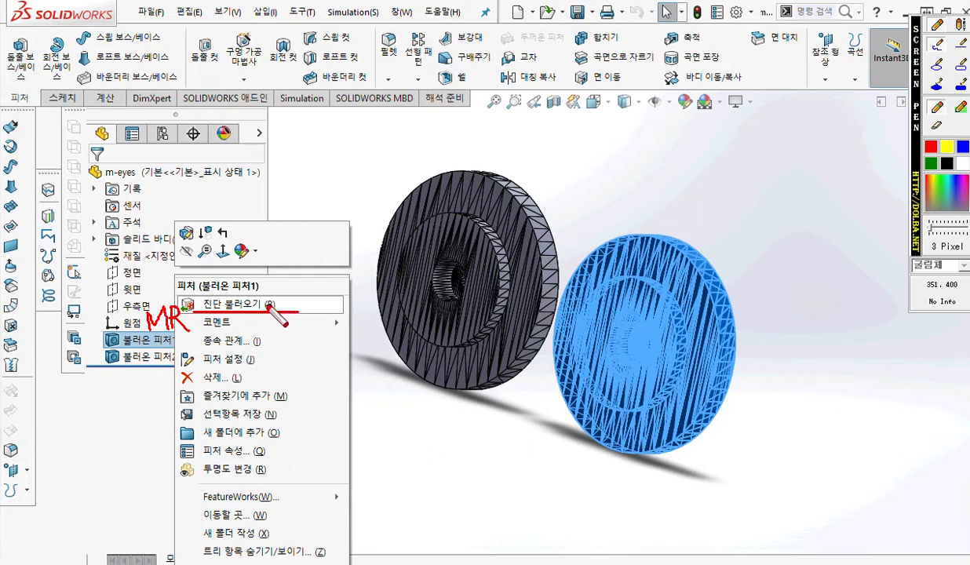
key("Escape")
left_click(247, 306)
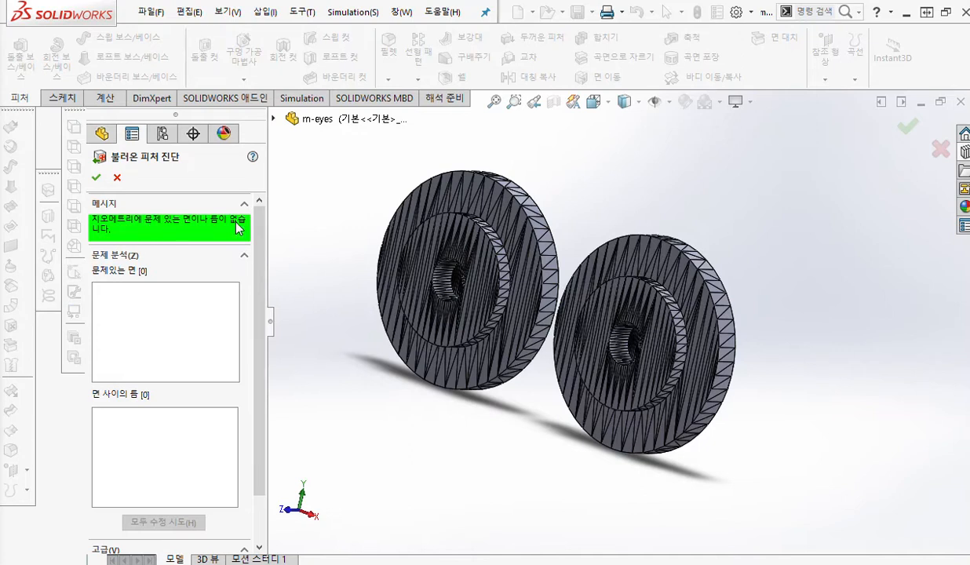
left_click(97, 179)
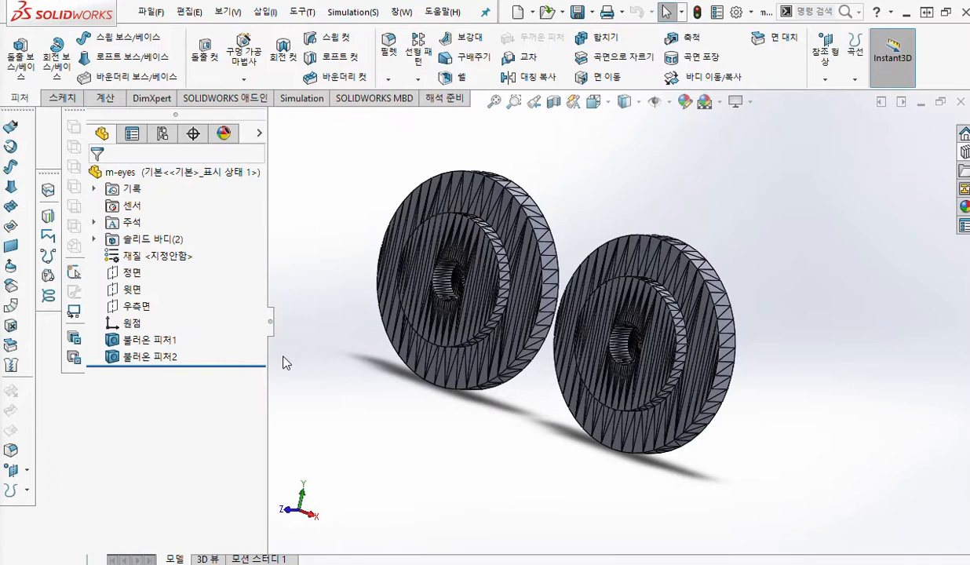
- Start FeatureWorks feature recognition on the first imported feature of the m-eyes part
right_click(179, 344)
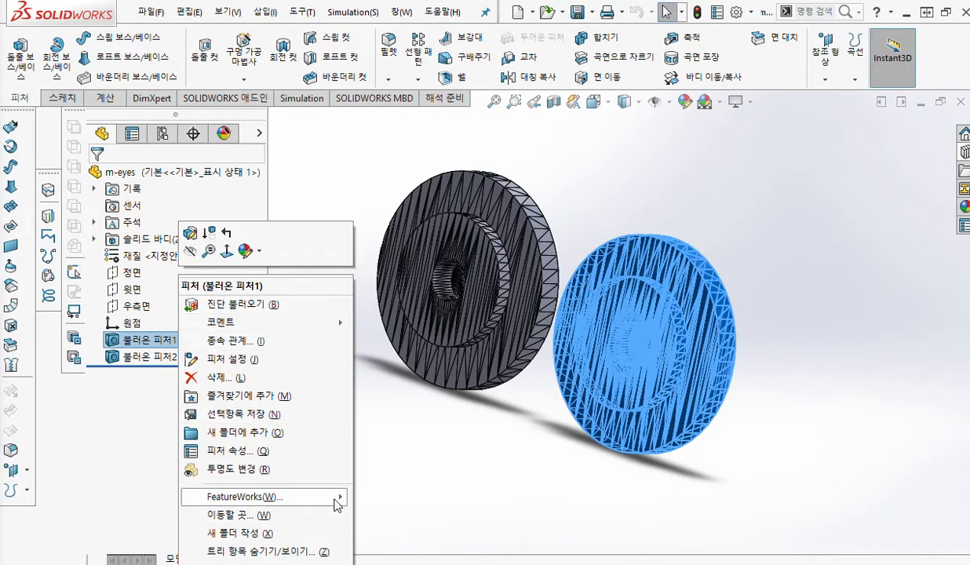
mouse_move(335, 496)
key("F12")
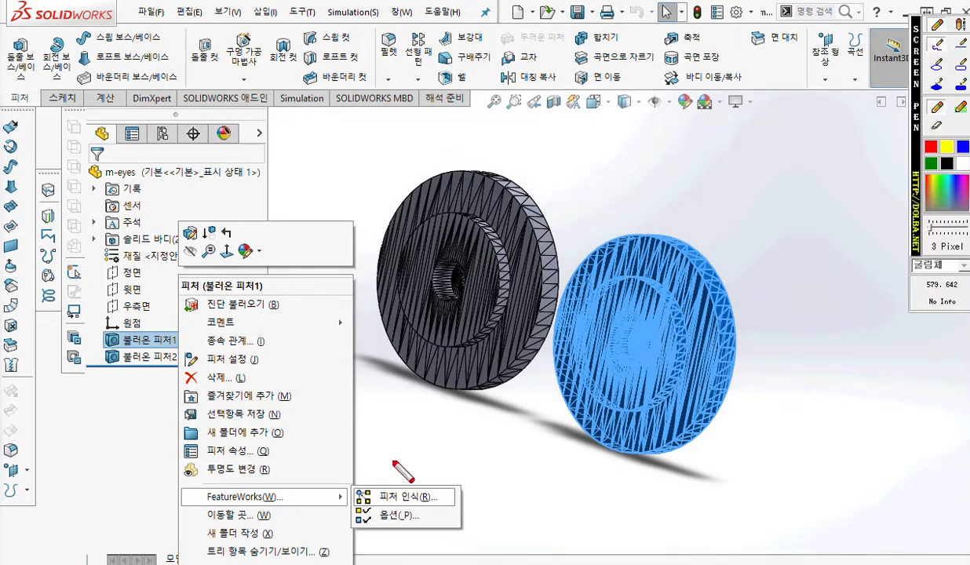
mouse_move(155, 312)
left_mouse_down()
mouse_move(161, 328)
mouse_move(172, 314)
mouse_move(183, 331)
mouse_move(197, 314)
mouse_move(207, 330)
left_mouse_up()
left_click_drag(176, 508, 343, 508)
mouse_move(462, 505)
left_mouse_down()
mouse_move(365, 509)
mouse_move(400, 464)
mouse_move(462, 496)
mouse_move(451, 509)
left_mouse_up()
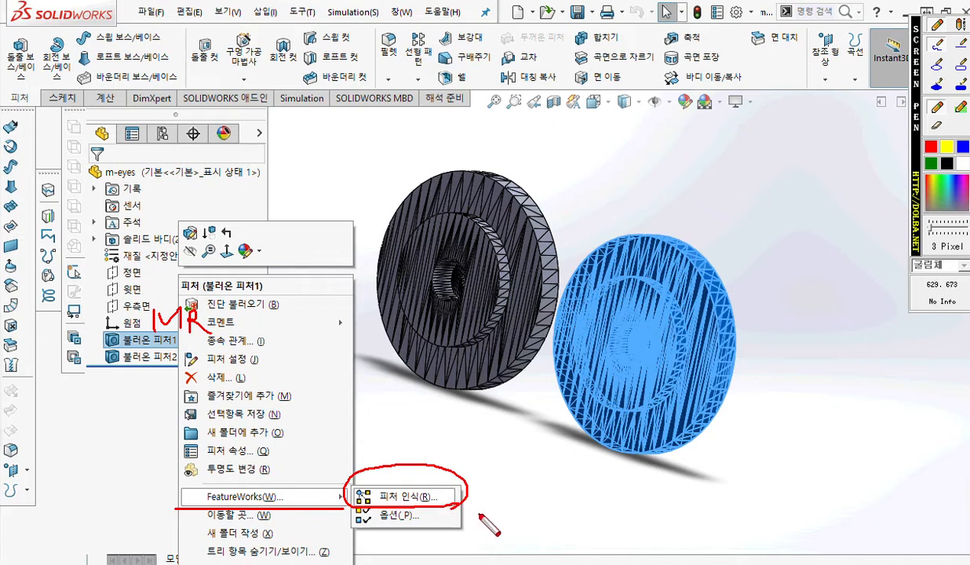
key("Escape")
left_click(408, 496)
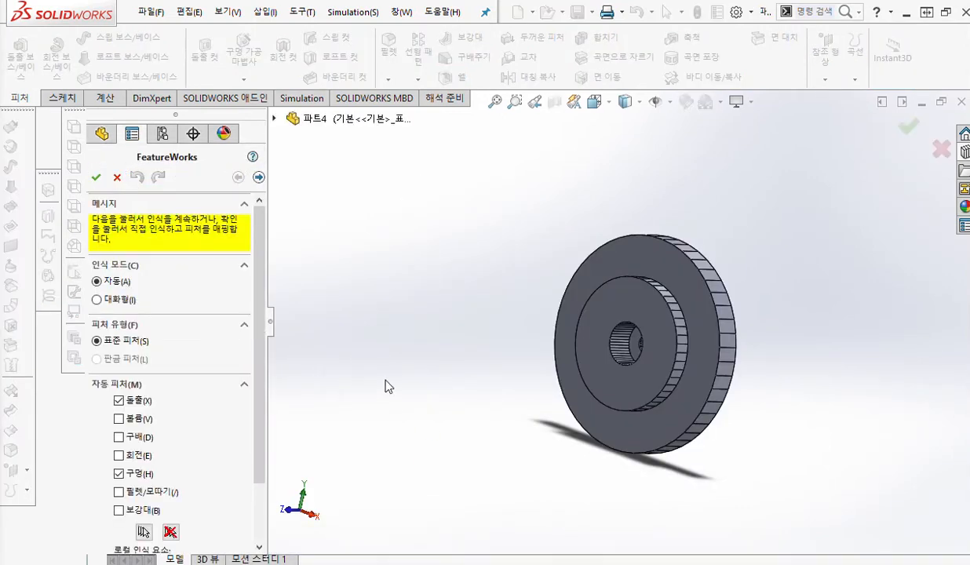
- Add revolves to the extrude and hole options and run automatic recognition of standard features on the disc
scroll(721, 423, "up", 5)
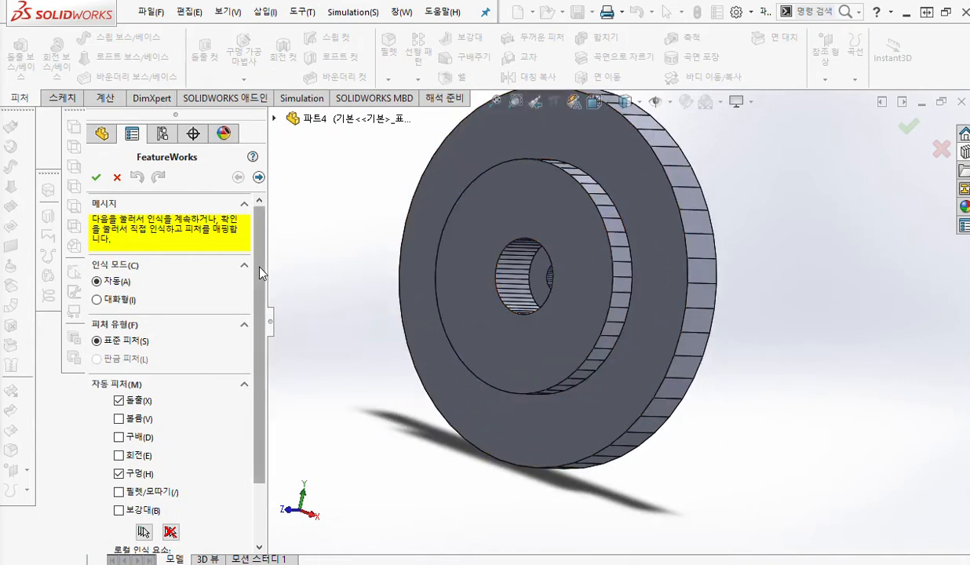
key("F9")
left_click_drag(78, 289, 165, 288)
left_click_drag(82, 346, 165, 343)
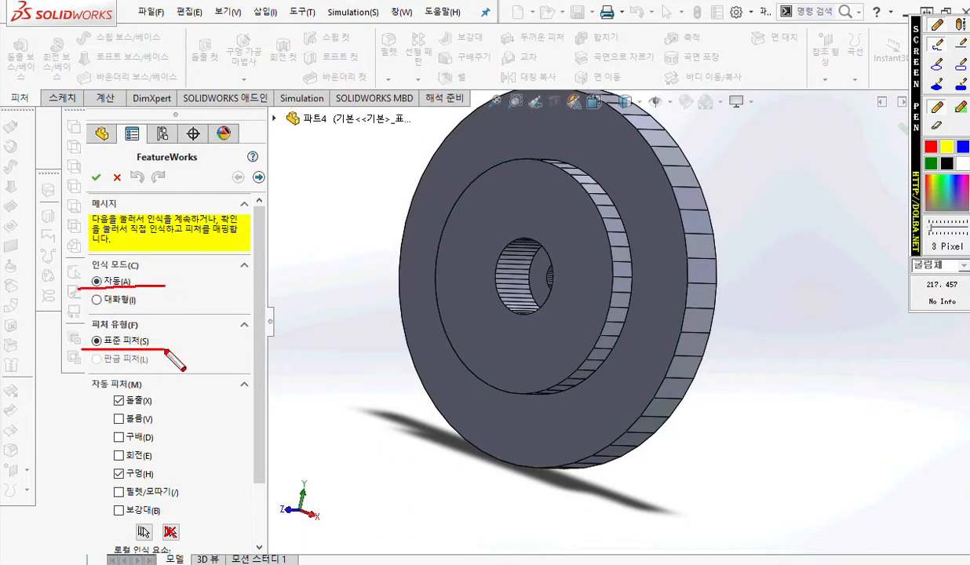
mouse_move(104, 392)
left_mouse_down()
mouse_move(118, 403)
mouse_move(124, 390)
left_mouse_up()
mouse_move(107, 468)
left_mouse_down()
mouse_move(116, 477)
mouse_move(125, 466)
mouse_move(115, 455)
mouse_move(132, 442)
left_mouse_up()
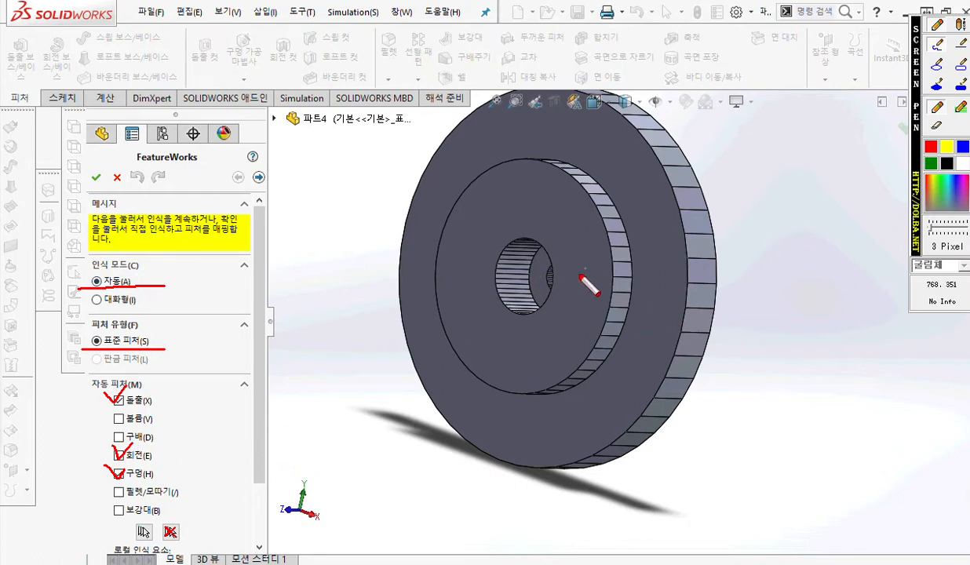
left_click_drag(788, 127, 788, 187)
left_click_drag(787, 226, 786, 274)
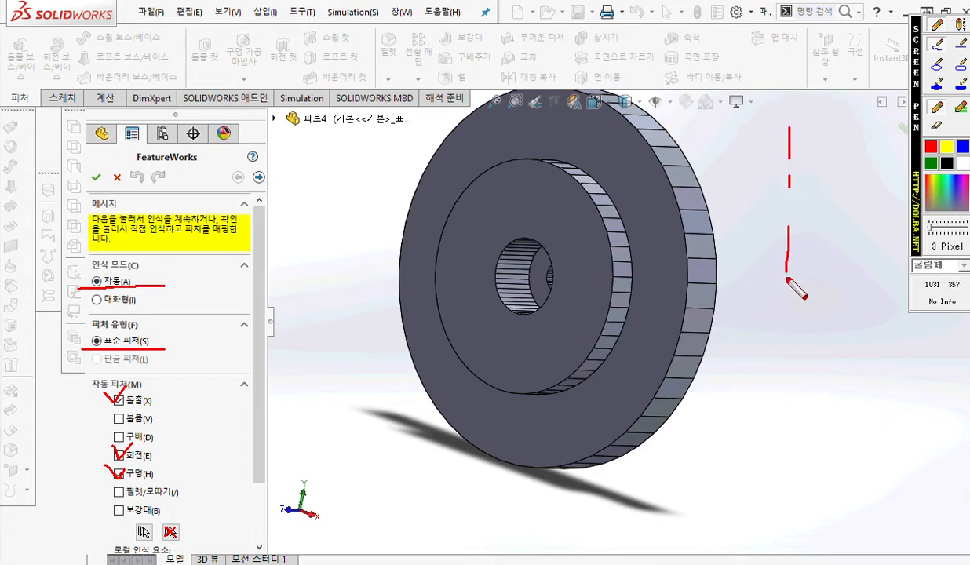
mouse_move(806, 146)
left_mouse_down()
mouse_move(805, 166)
mouse_move(793, 172)
mouse_move(800, 228)
mouse_move(850, 218)
mouse_move(826, 206)
mouse_move(830, 184)
mouse_move(865, 164)
mouse_move(838, 162)
mouse_move(821, 145)
mouse_move(787, 197)
mouse_move(747, 206)
mouse_move(760, 186)
mouse_move(745, 204)
mouse_move(768, 202)
left_mouse_up()
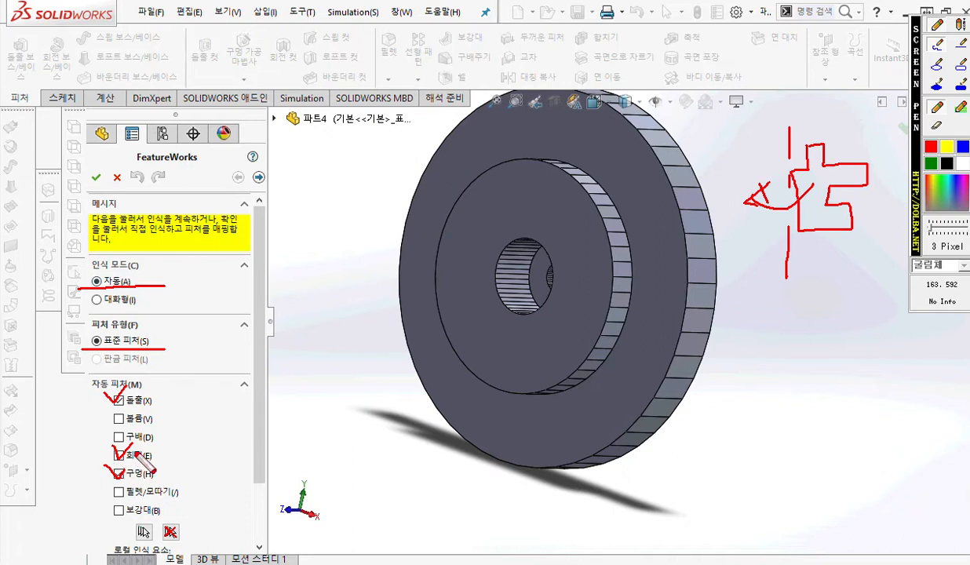
key("Escape")
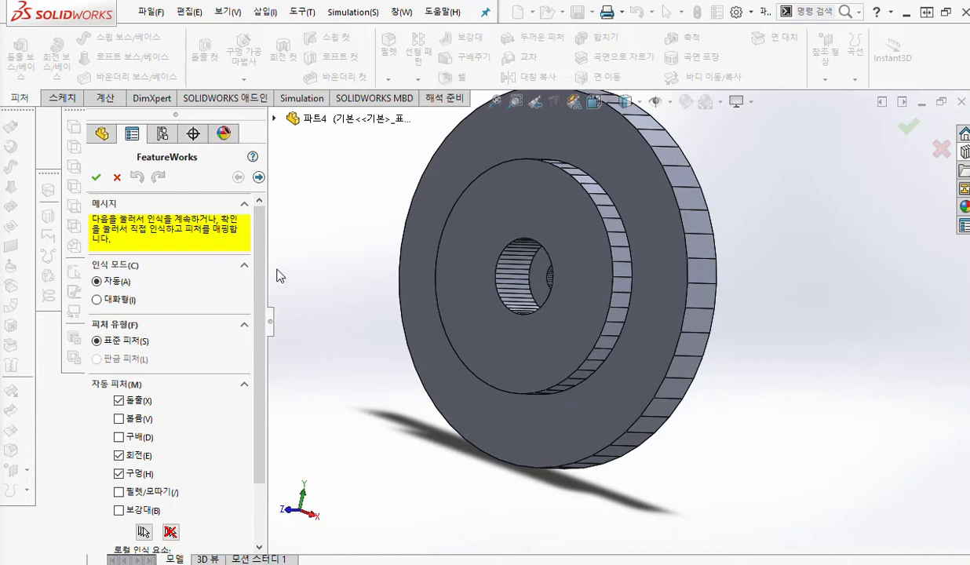
left_click(258, 178)
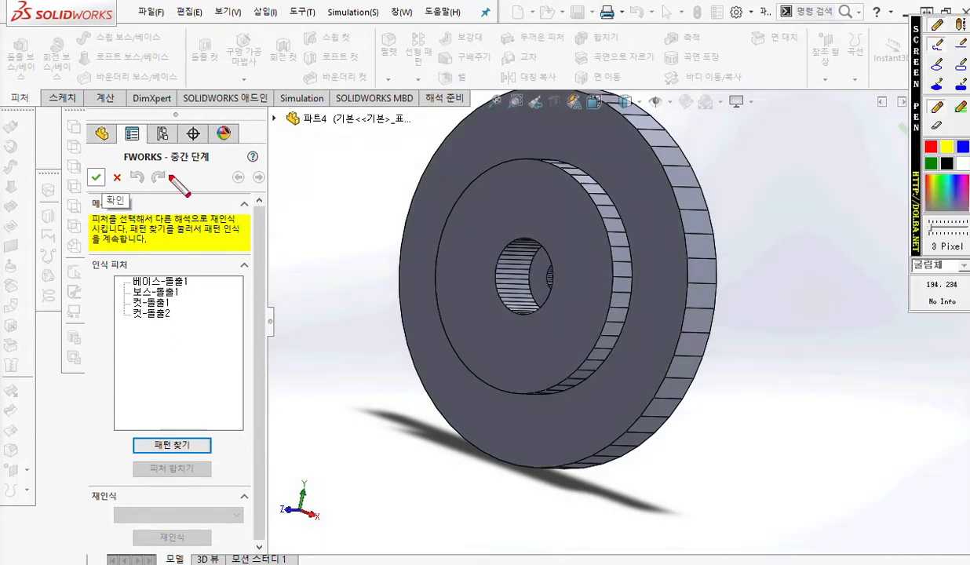
- Review the recognized feature list at the FeatureWorks intermediate stage and accept it without finding patterns
left_click_drag(124, 166, 229, 167)
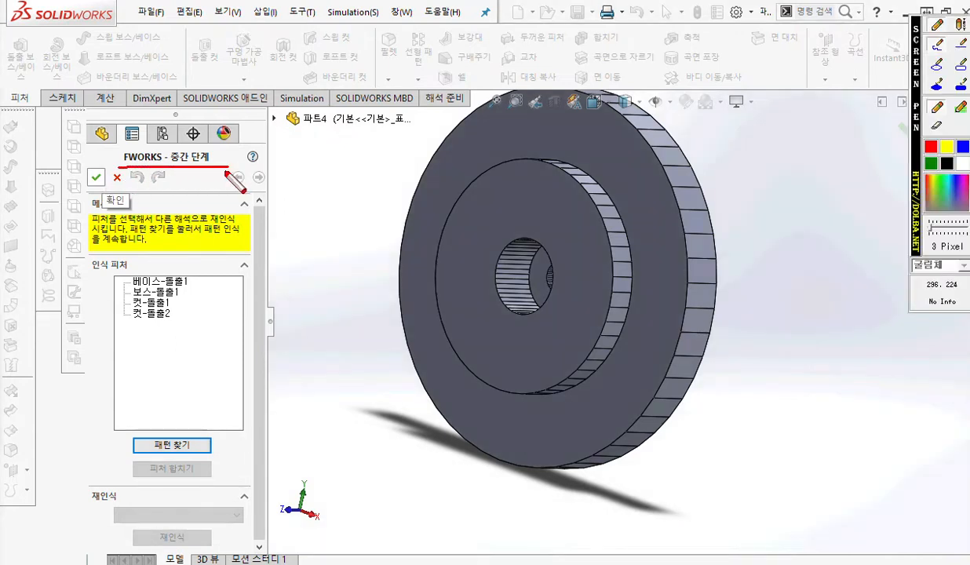
mouse_move(252, 176)
left_mouse_down()
mouse_move(286, 182)
mouse_move(268, 198)
left_mouse_up()
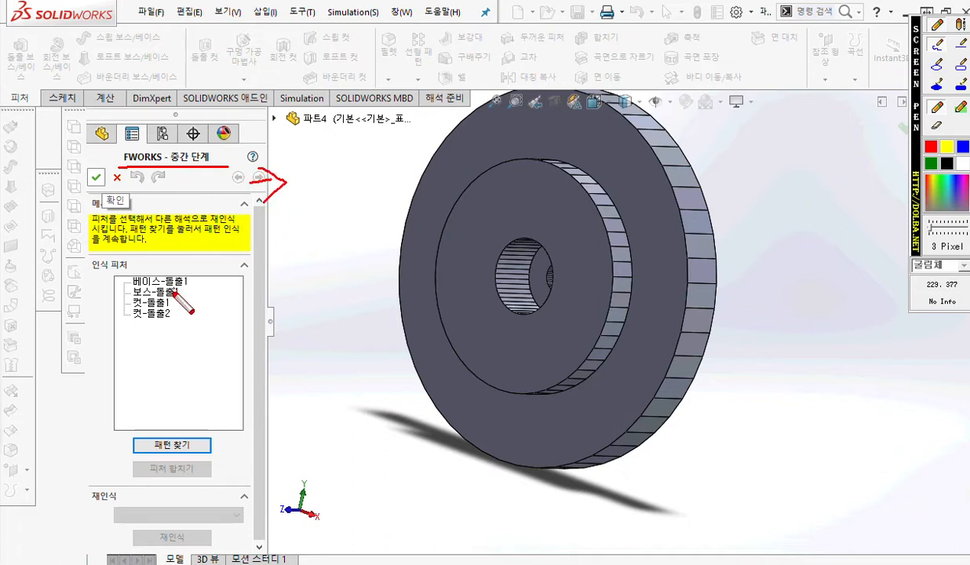
mouse_move(141, 265)
left_mouse_down()
mouse_move(126, 337)
mouse_move(200, 289)
mouse_move(140, 265)
left_mouse_up()
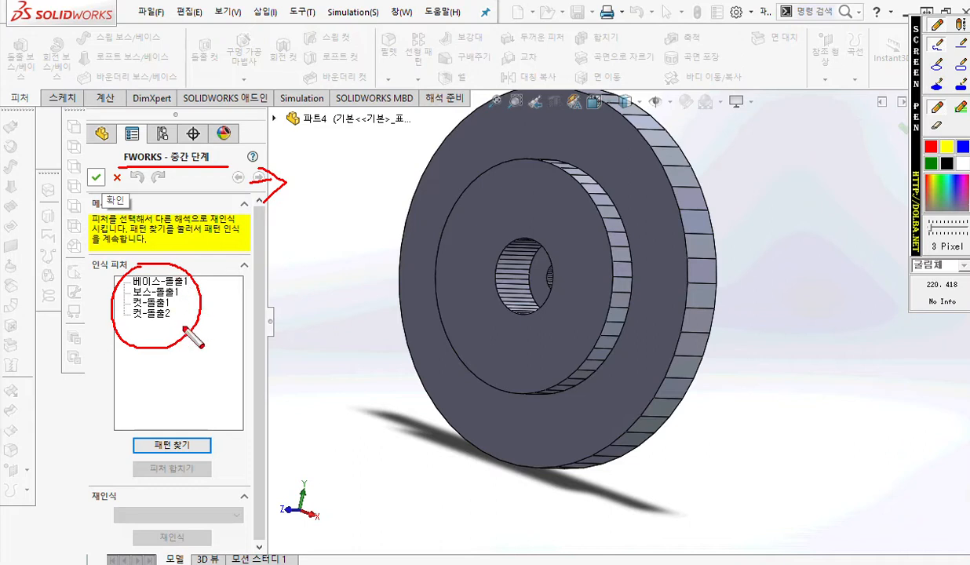
mouse_move(108, 198)
left_mouse_down()
mouse_move(81, 171)
mouse_move(112, 191)
left_mouse_up()
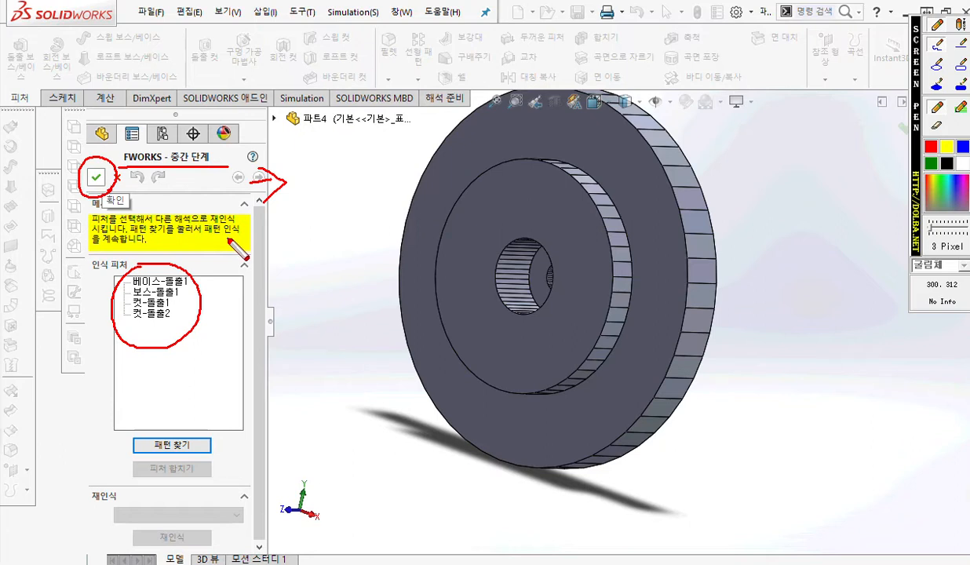
key("Escape")
left_click(96, 177)
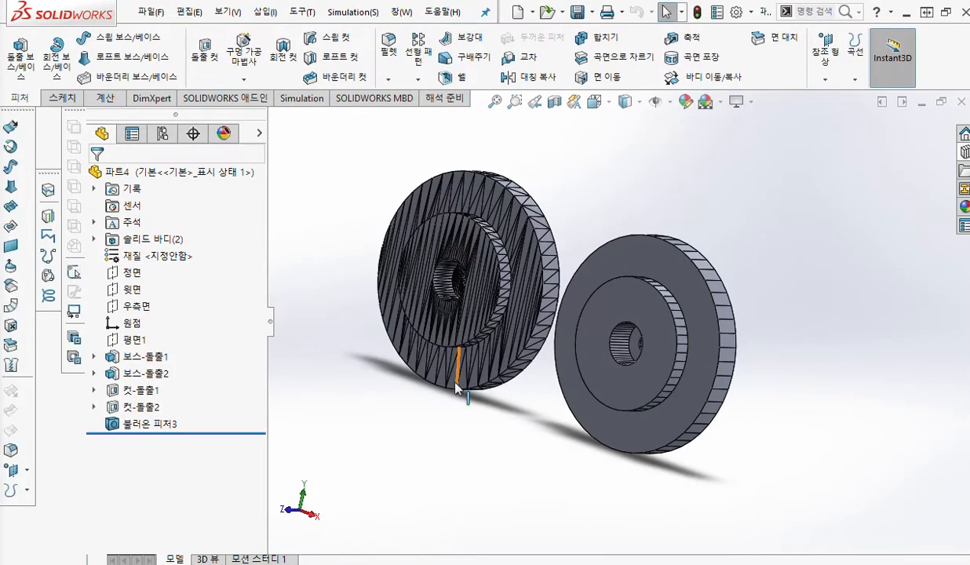
- Close the m-femur_ch.SLDPRT document and check which part documents are still open
mouse_move(706, 563)
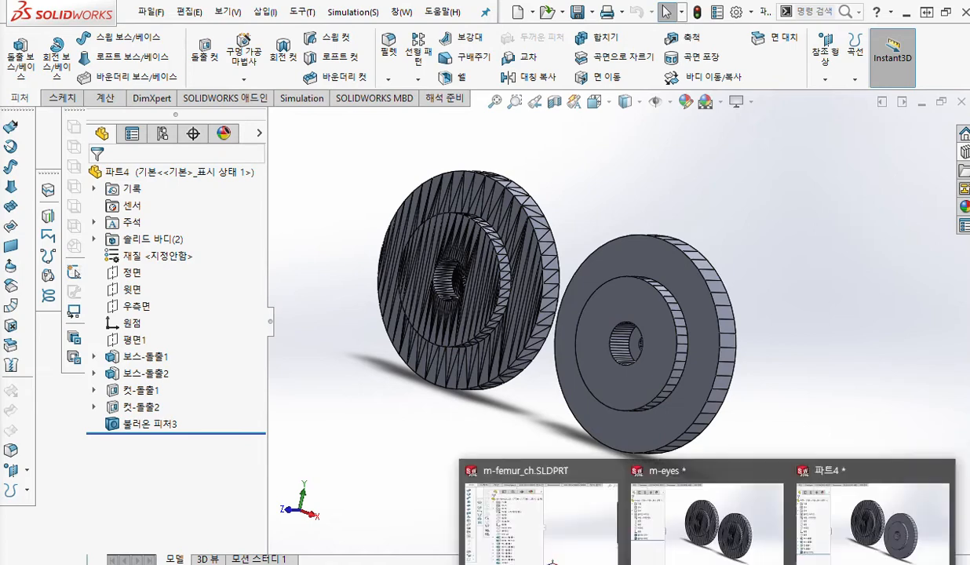
left_click(611, 473)
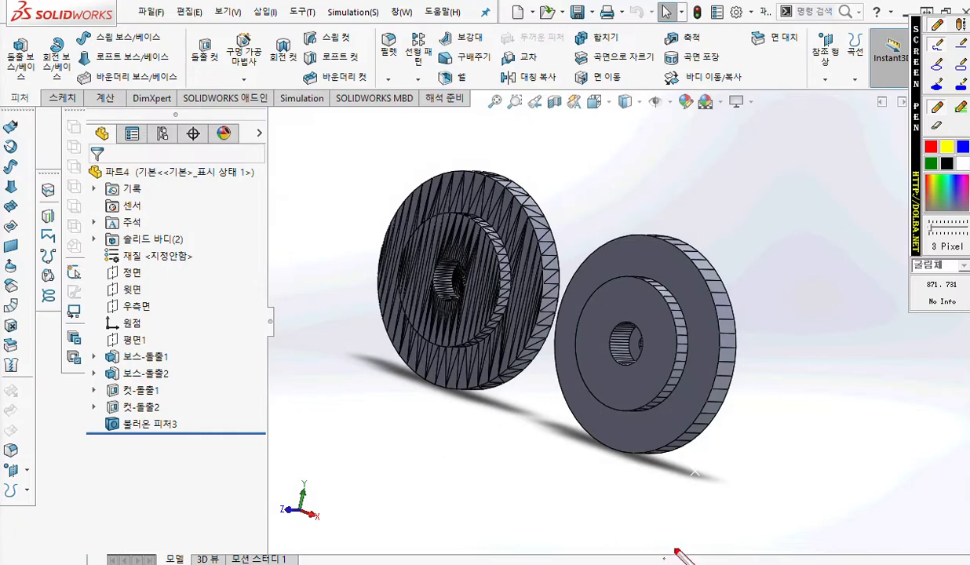
mouse_move(706, 563)
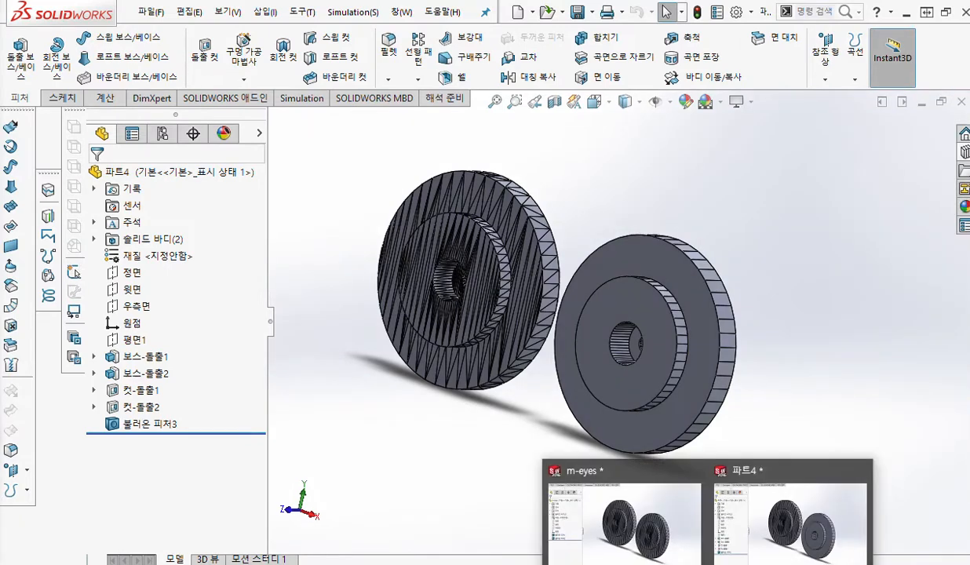
key("F12")
mouse_move(528, 483)
left_mouse_down()
mouse_move(617, 483)
mouse_move(624, 475)
mouse_move(613, 469)
mouse_move(631, 481)
mouse_move(628, 449)
mouse_move(650, 492)
left_mouse_up()
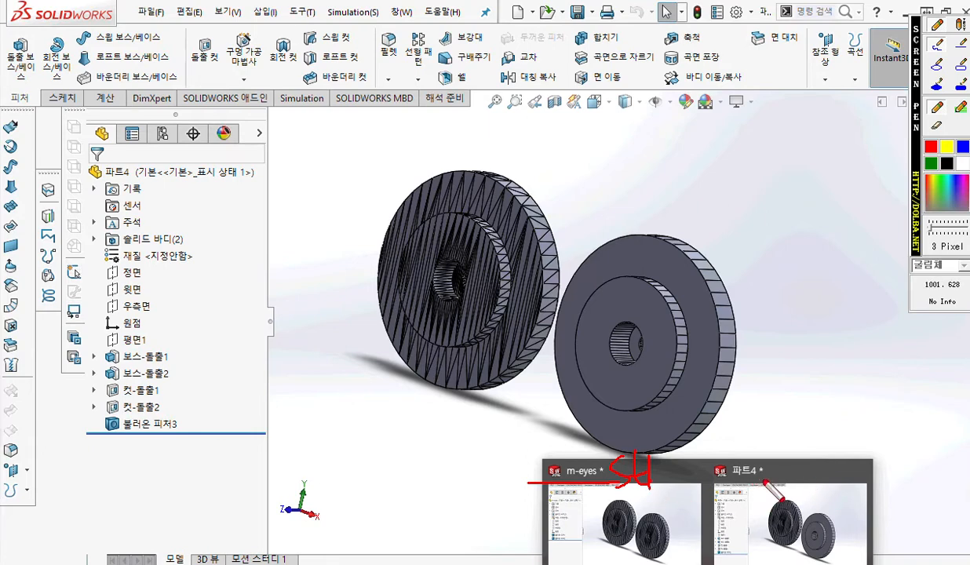
mouse_move(780, 490)
left_mouse_down()
mouse_move(713, 482)
mouse_move(778, 468)
left_mouse_up()
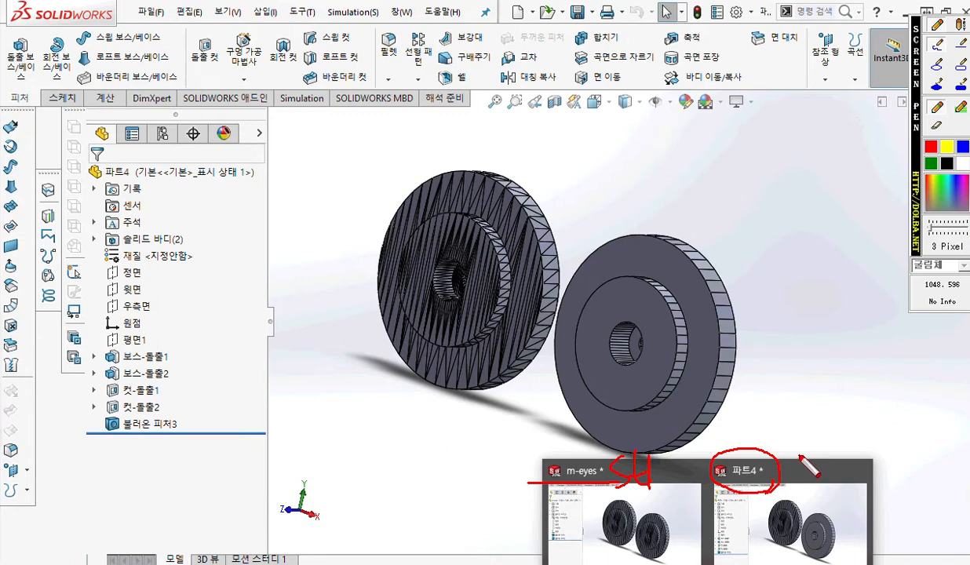
mouse_move(765, 453)
left_mouse_down()
mouse_move(797, 384)
mouse_move(826, 365)
mouse_move(821, 377)
mouse_move(839, 392)
mouse_move(873, 391)
mouse_move(892, 370)
mouse_move(861, 384)
mouse_move(874, 396)
mouse_move(895, 361)
mouse_move(923, 367)
mouse_move(914, 381)
mouse_move(932, 349)
mouse_move(933, 389)
left_mouse_up()
left_click_drag(79, 186, 284, 195)
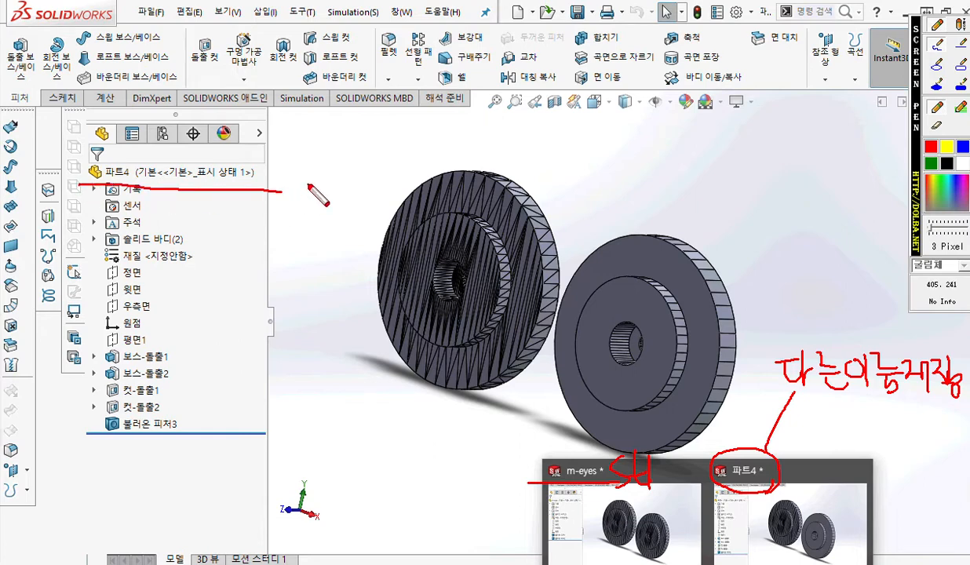
key("Escape")
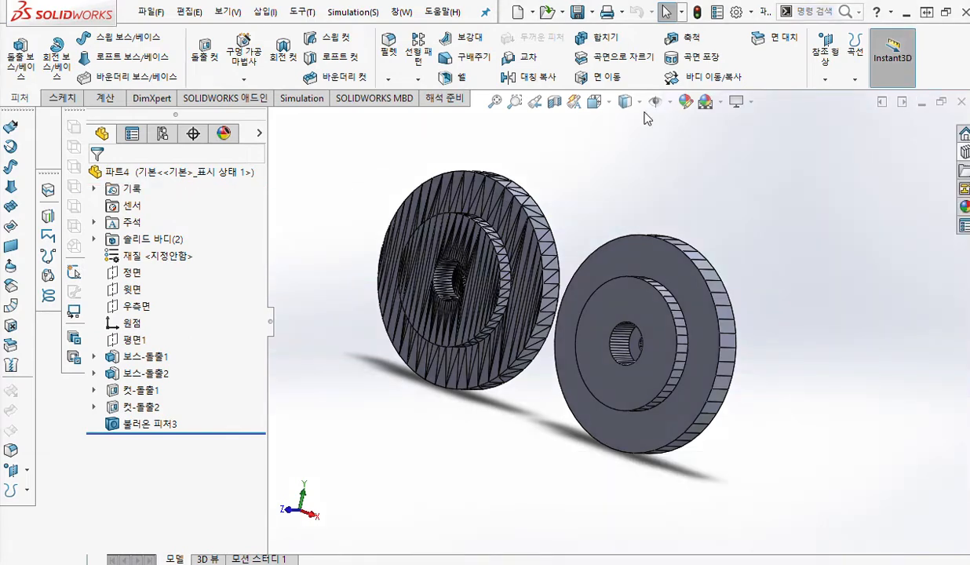
- Bring the Notepad note into view beside the part, change its text to m-eyes_ch and copy it
left_click(927, 12)
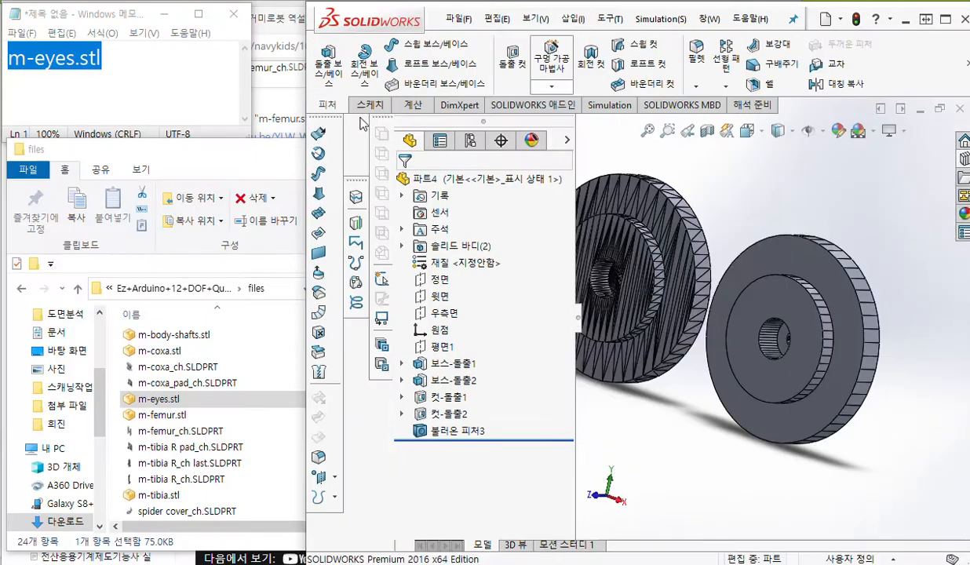
left_click(91, 57)
left_click_drag(76, 61, 182, 59)
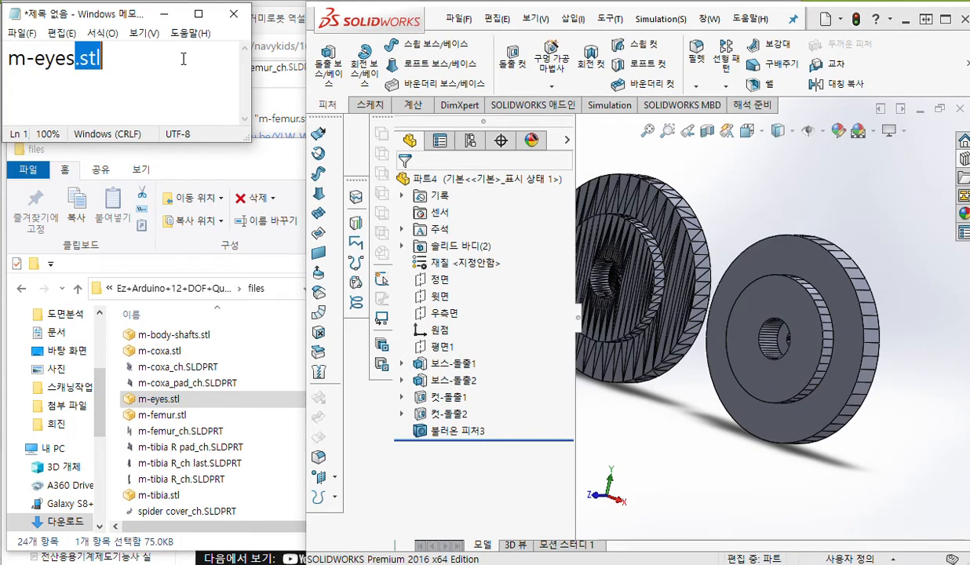
type("_")
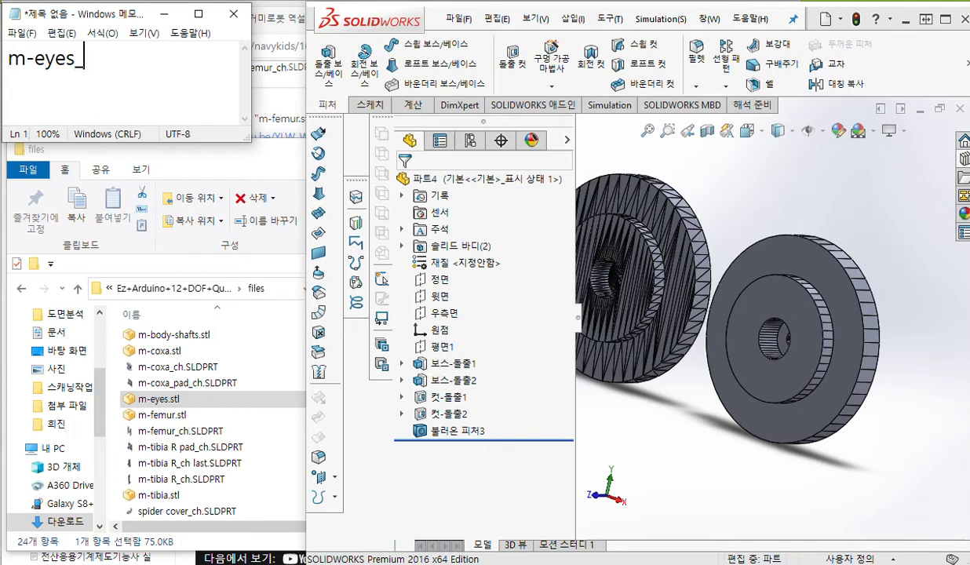
type("ch")
left_click_drag(111, 60, 8, 59)
key("ctrl+c")
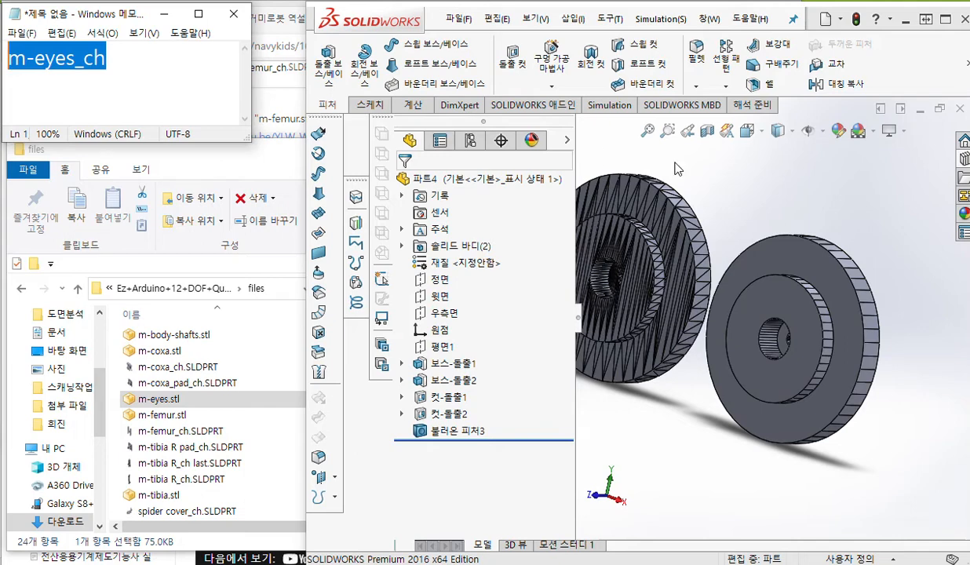
- Save the recognized part as m-eyes_ch in the files folder, using the copied name
left_click(746, 180)
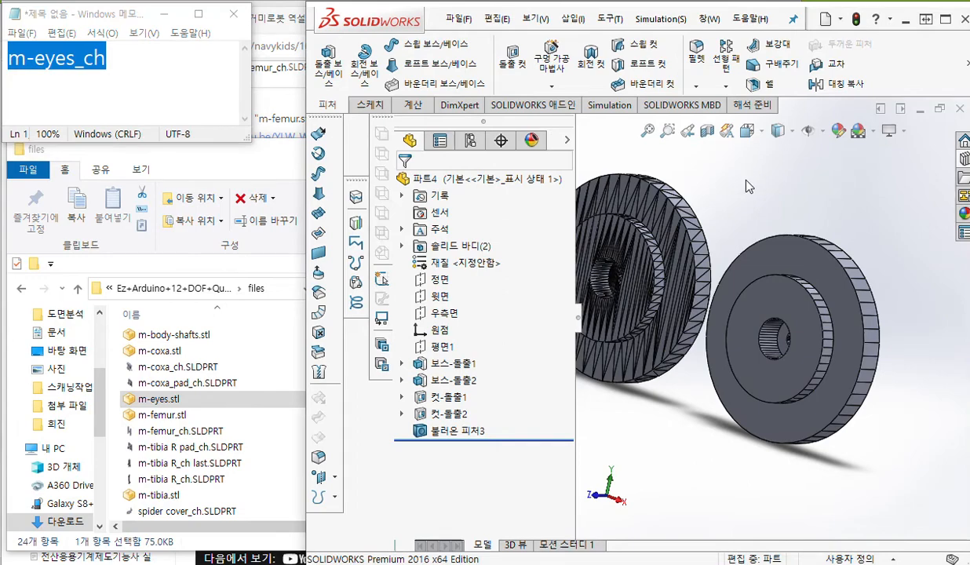
key("ctrl+s")
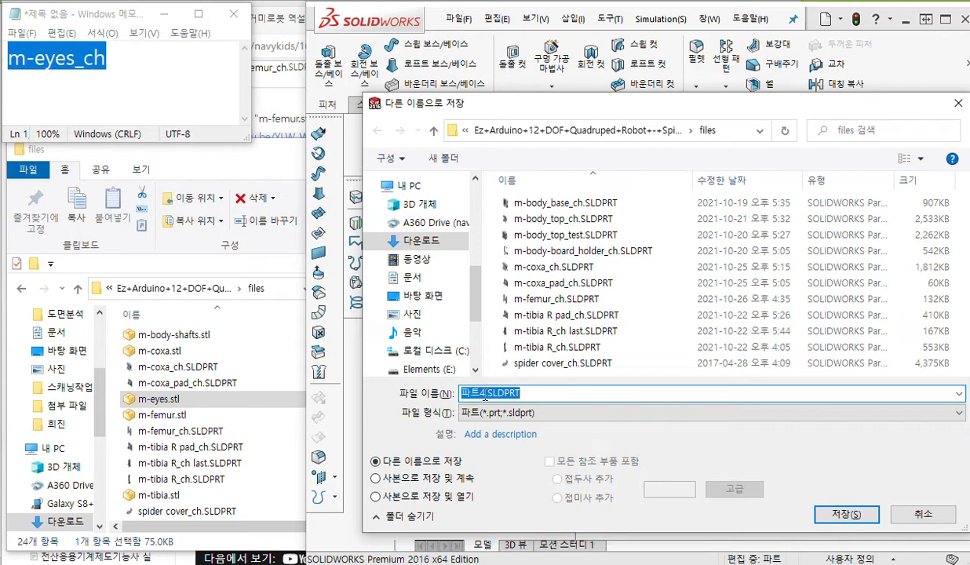
key("ctrl+v")
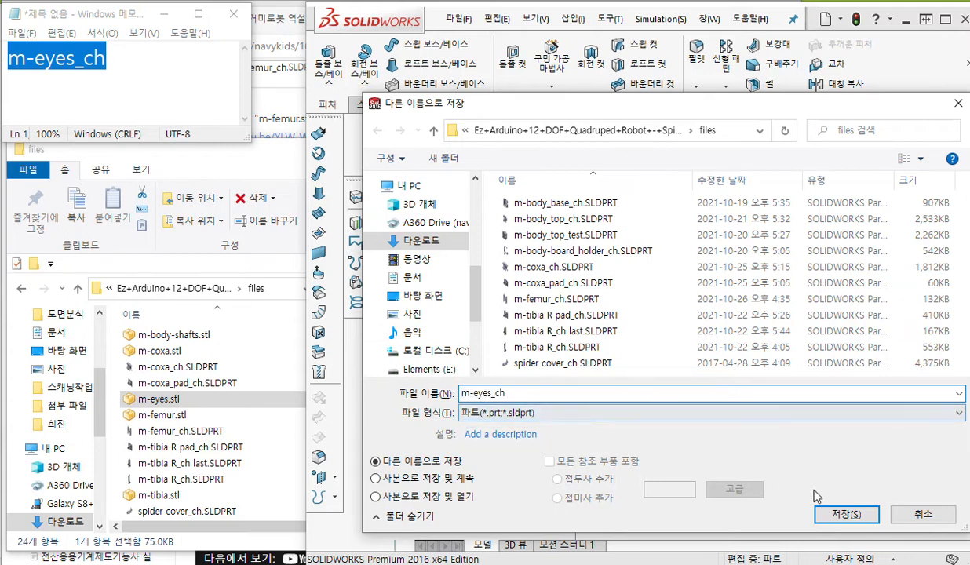
left_click(843, 513)
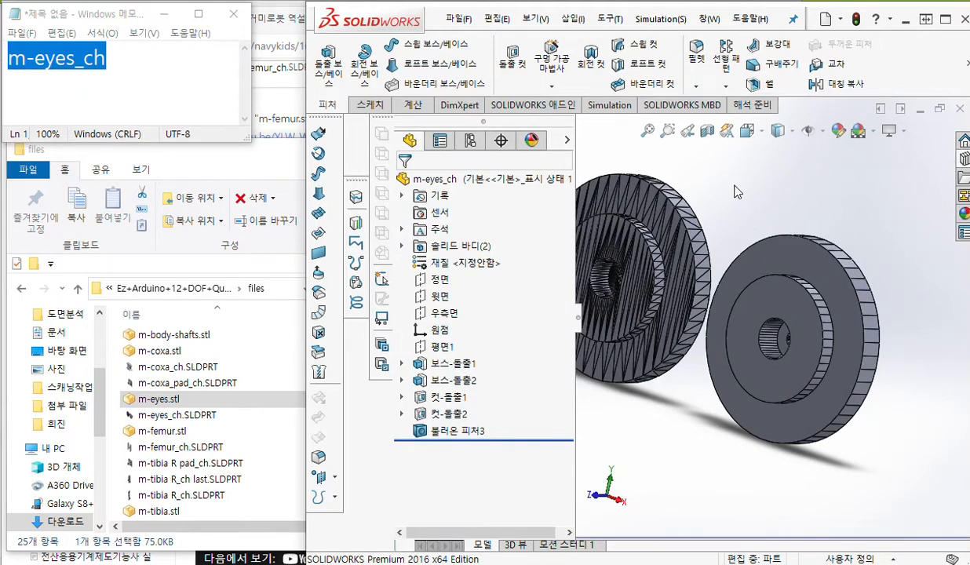
- Delete the remaining imported feature, the unconverted triangulated disc, from the part
middle_click_drag(693, 188, 764, 193, "ctrl")
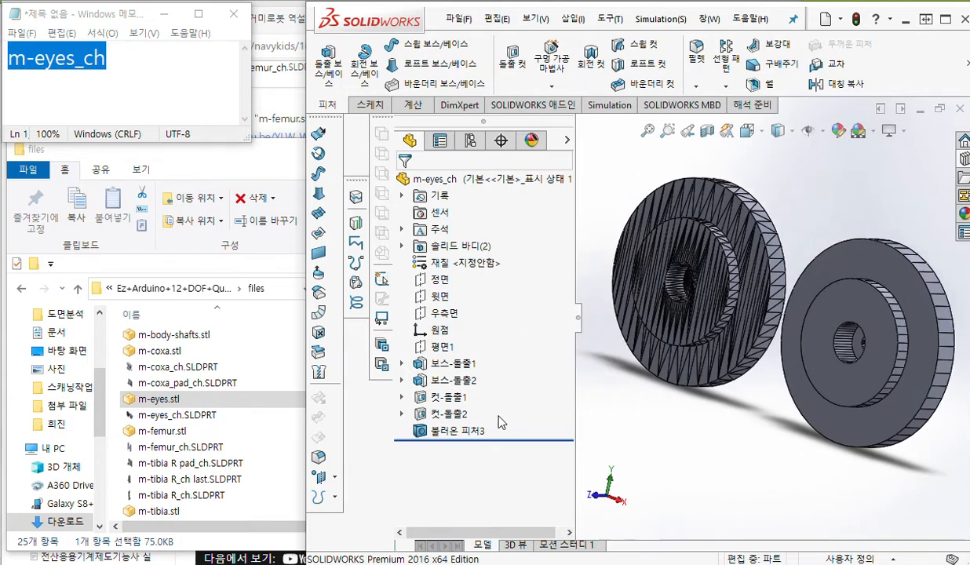
left_click(468, 431)
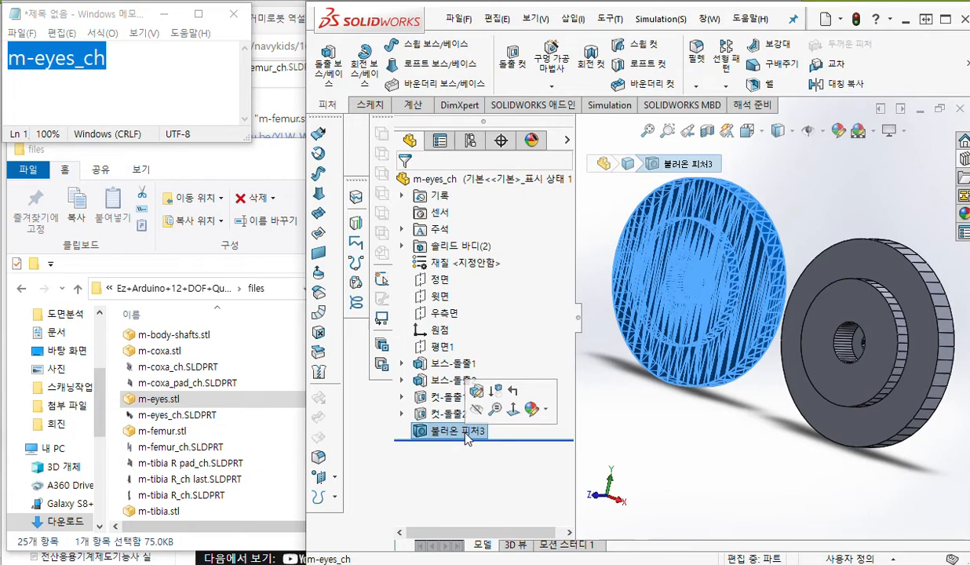
key("Delete")
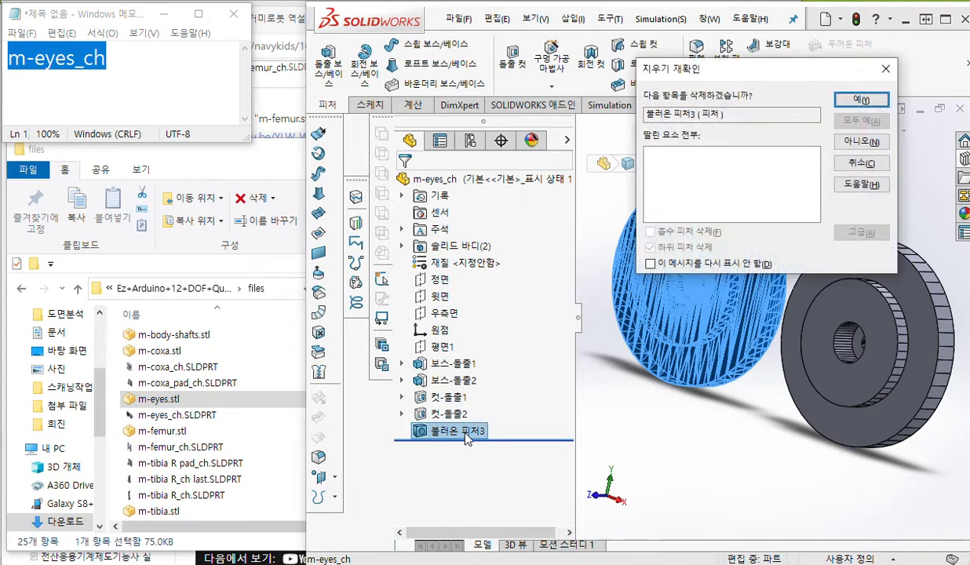
key("Return")
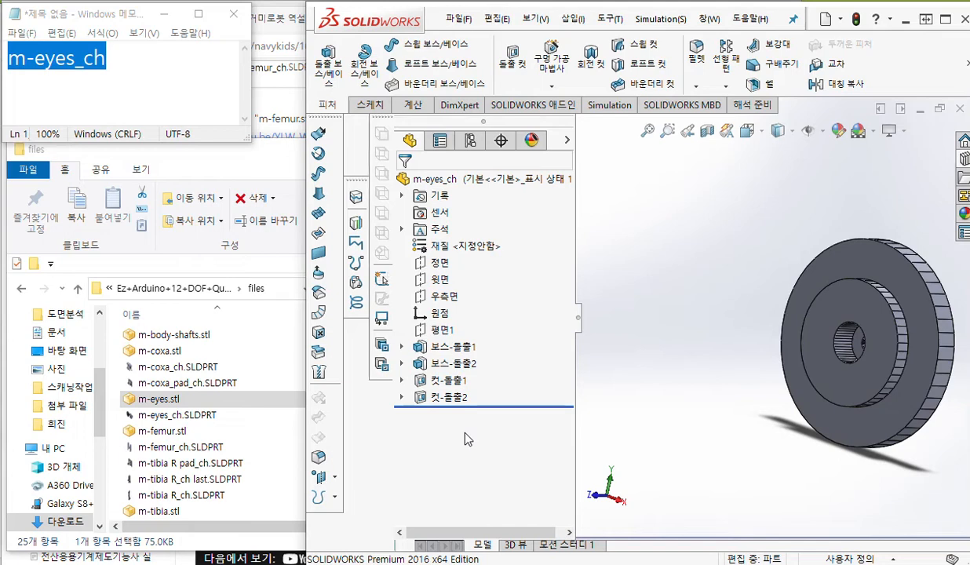
- Examine 스케치1 under the first boss extrusion and the reference plane 평면1 it lies on
middle_click_drag(756, 234, 675, 223, "ctrl")
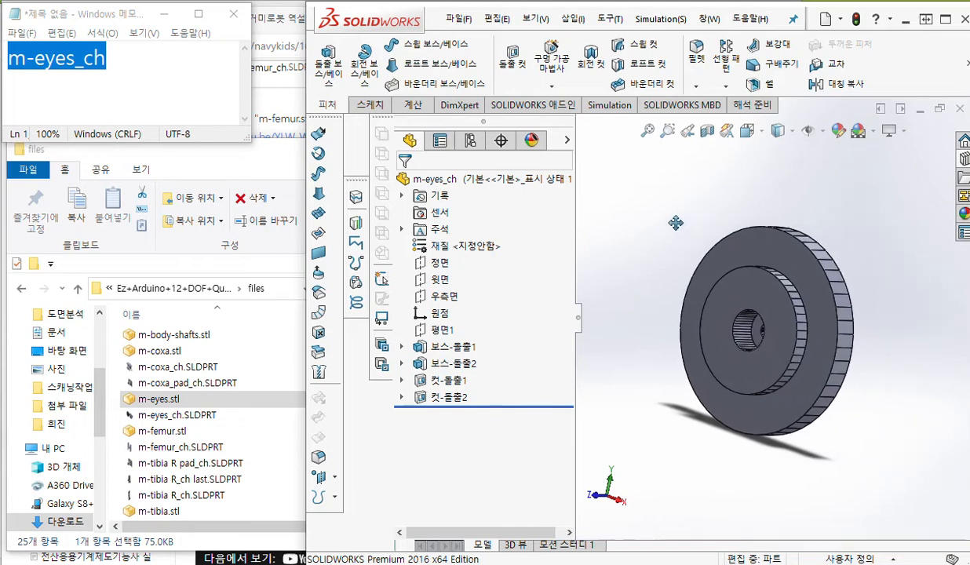
left_click(401, 346)
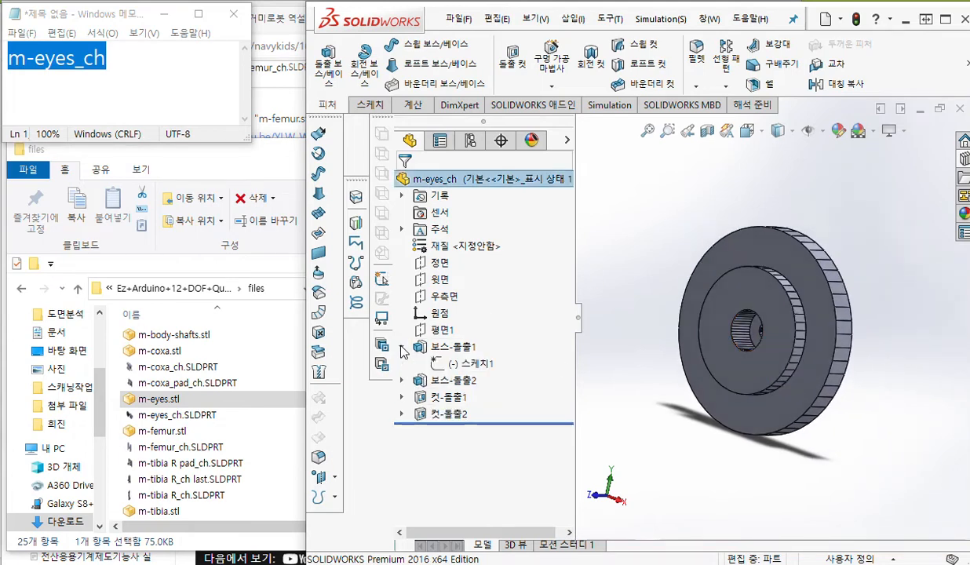
left_click(486, 368)
mouse_move(658, 306)
middle_mouse_down()
mouse_move(602, 284)
mouse_move(594, 272)
middle_mouse_up()
left_click(439, 329)
middle_click_drag(708, 293, 659, 330)
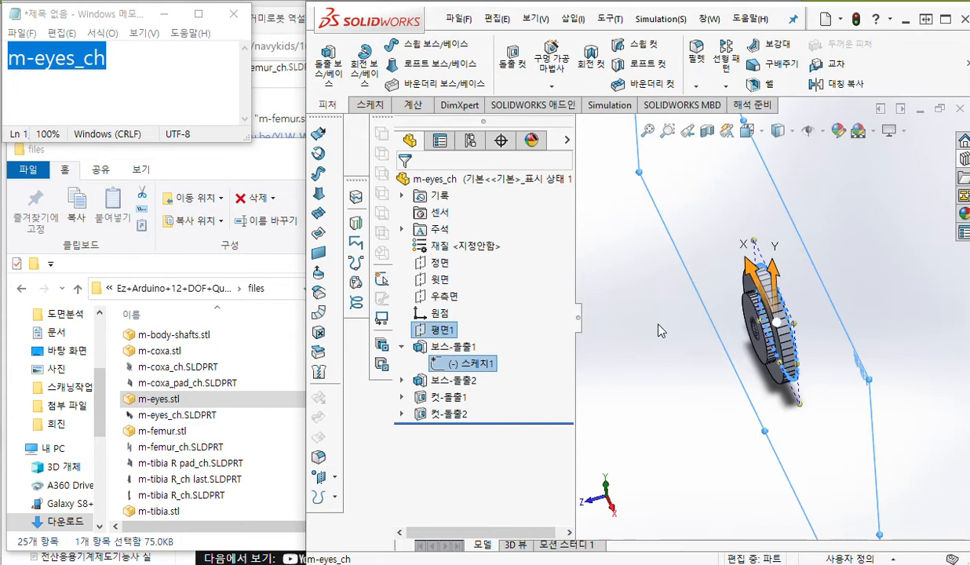
left_click(659, 330)
left_click(469, 365)
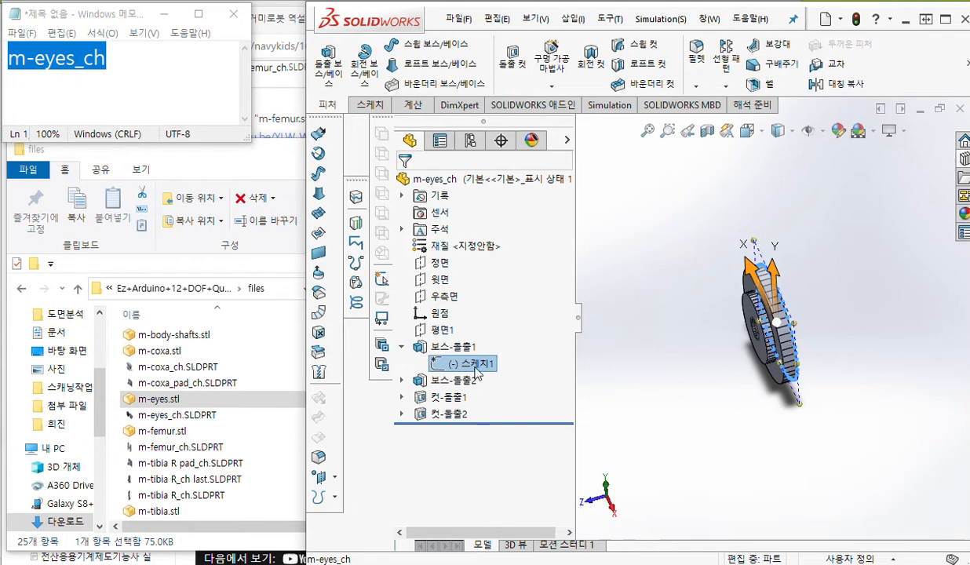
right_click(478, 365)
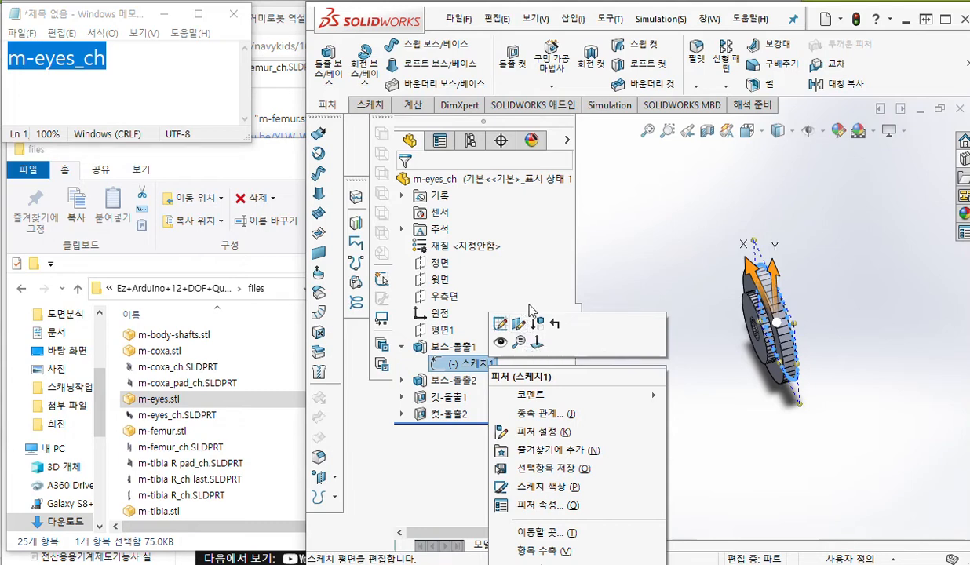
left_click(644, 253)
- Measure the relation between the front plane (정면) and 평면1
left_click(447, 264)
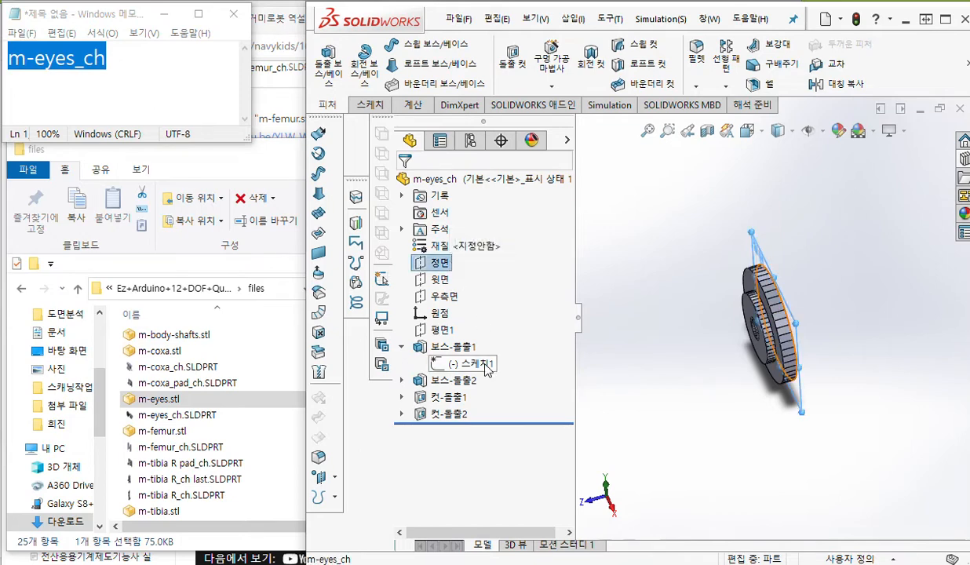
left_click(451, 332)
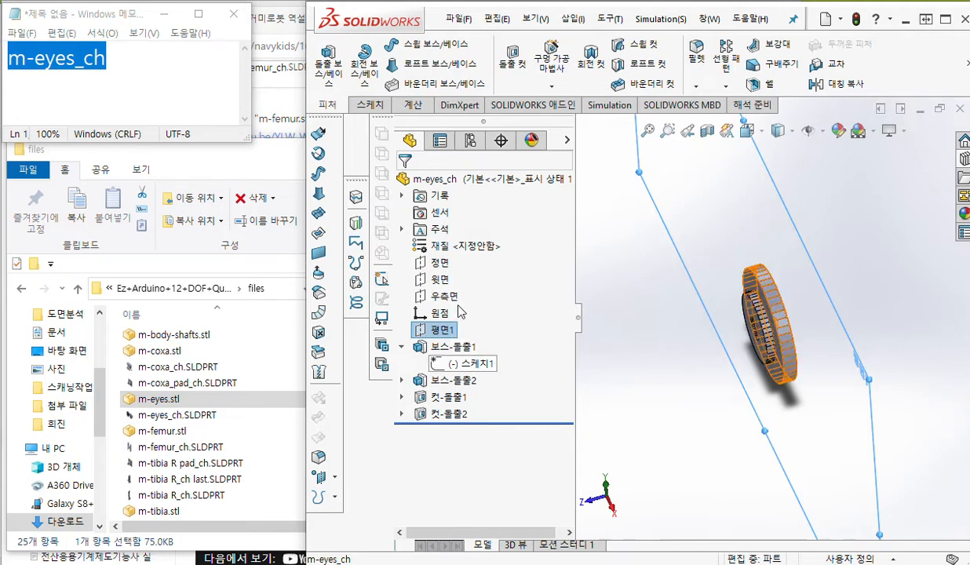
left_click(435, 263, "ctrl")
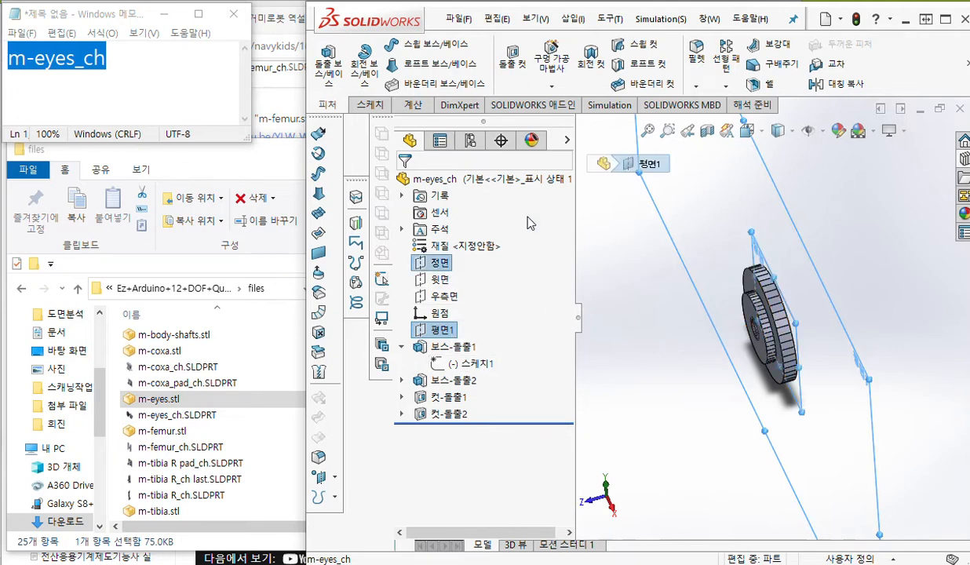
left_click(413, 106)
left_click(360, 59)
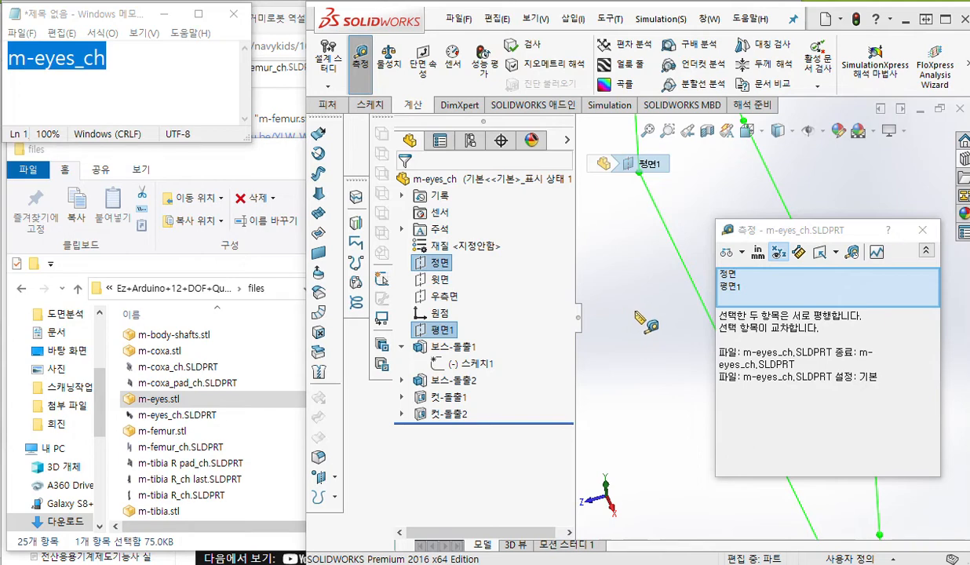
key("Escape")
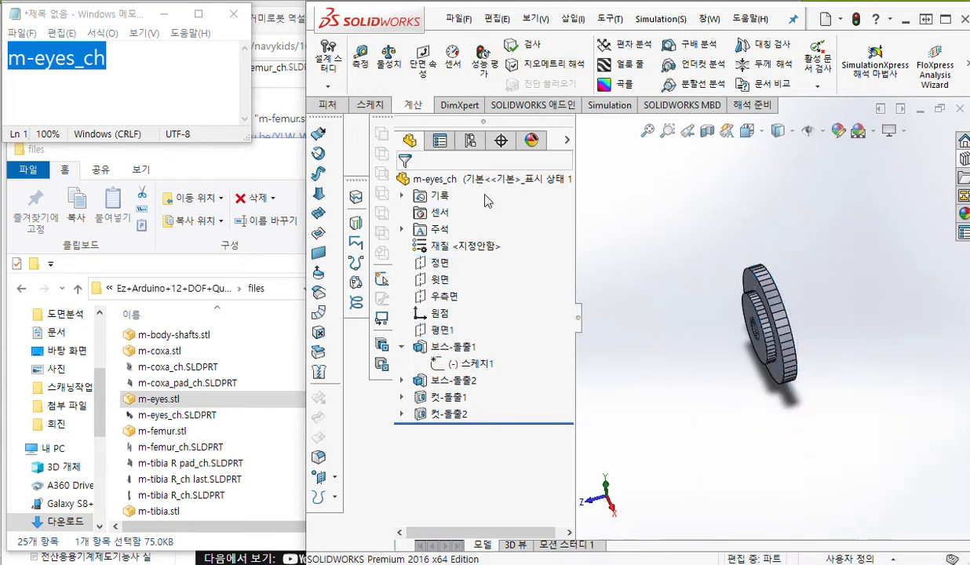
- Change the sketch plane of 스케치1 in the first boss extrusion from 평면1 to the front plane (정면)
left_click(328, 105)
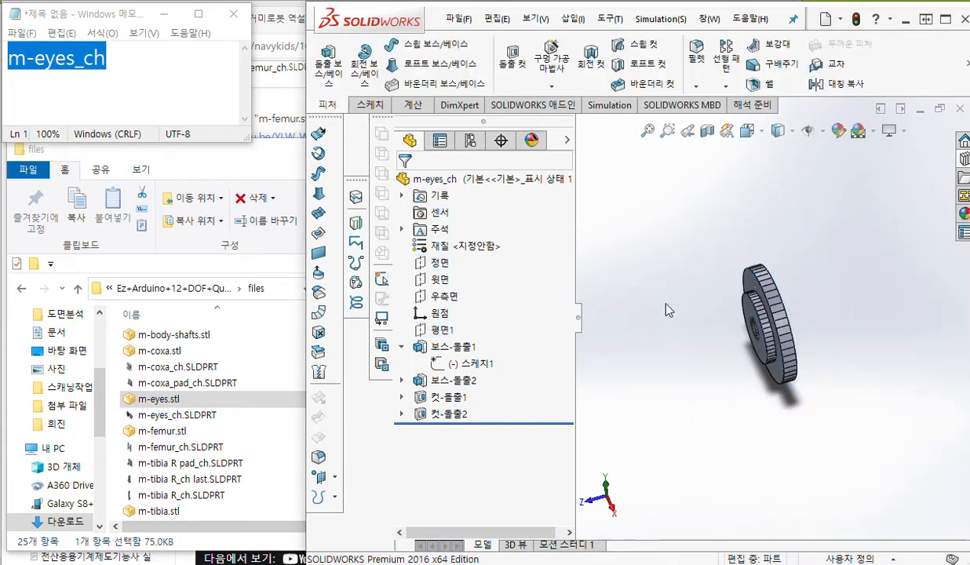
left_click(482, 366)
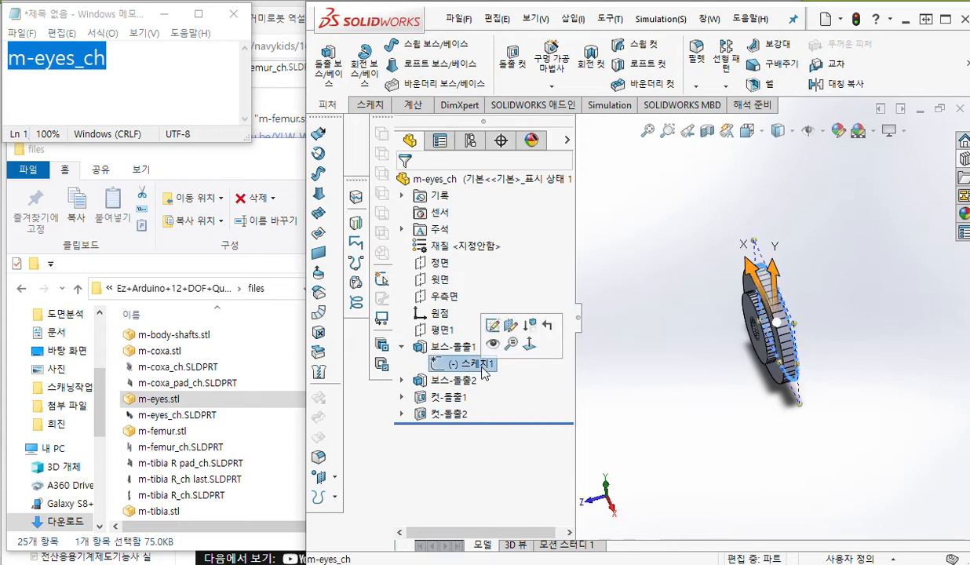
left_click(511, 326)
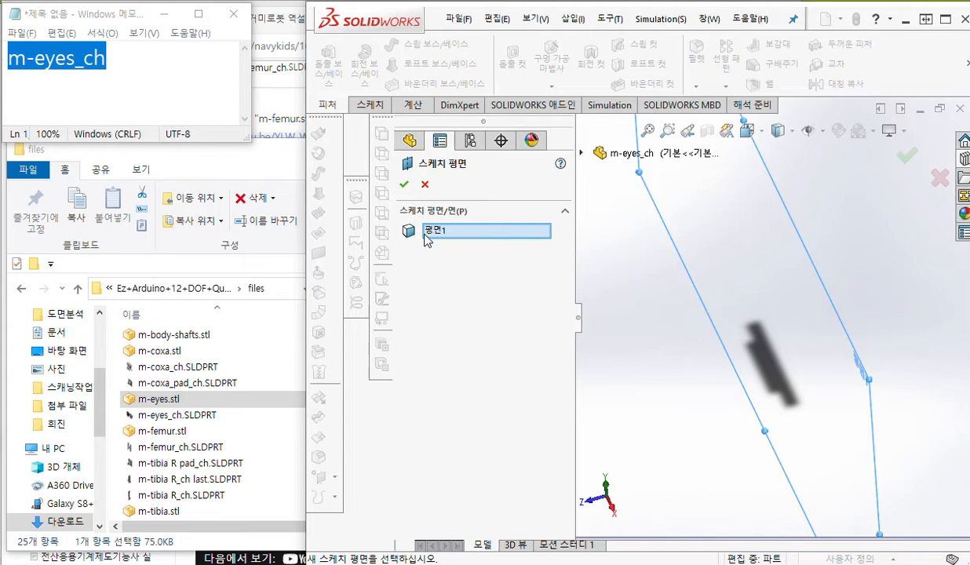
left_click(581, 152)
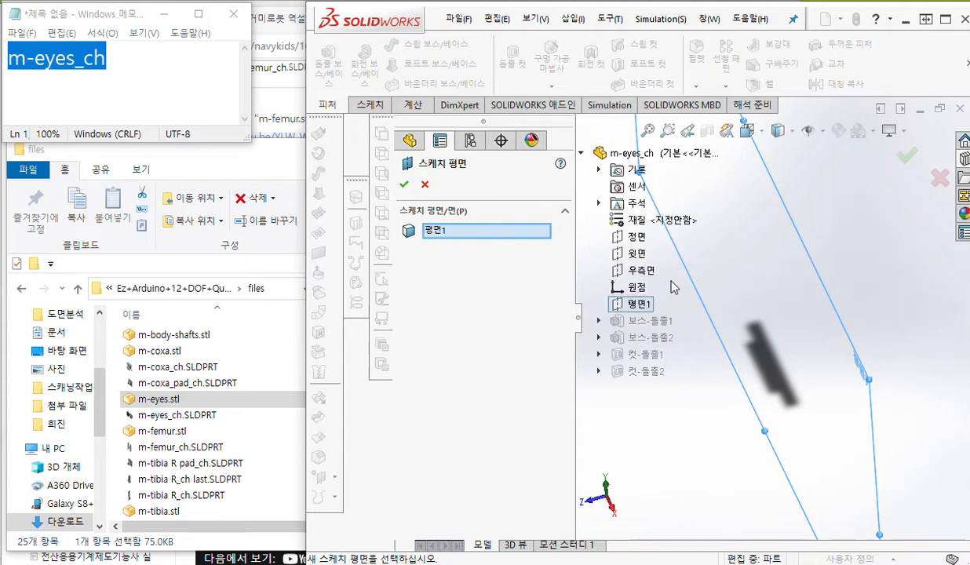
key("F12")
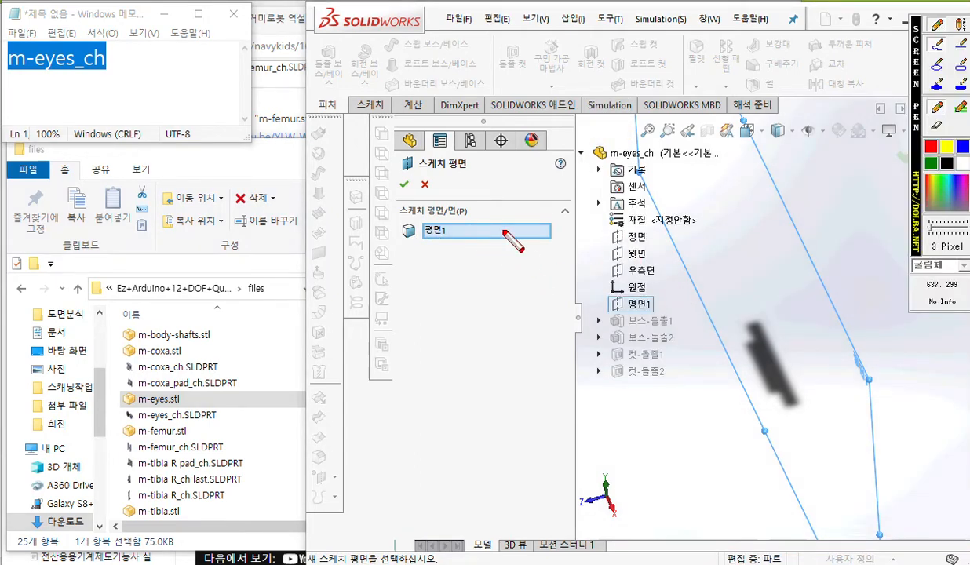
mouse_move(651, 239)
left_mouse_down()
mouse_move(590, 247)
mouse_move(659, 242)
left_mouse_up()
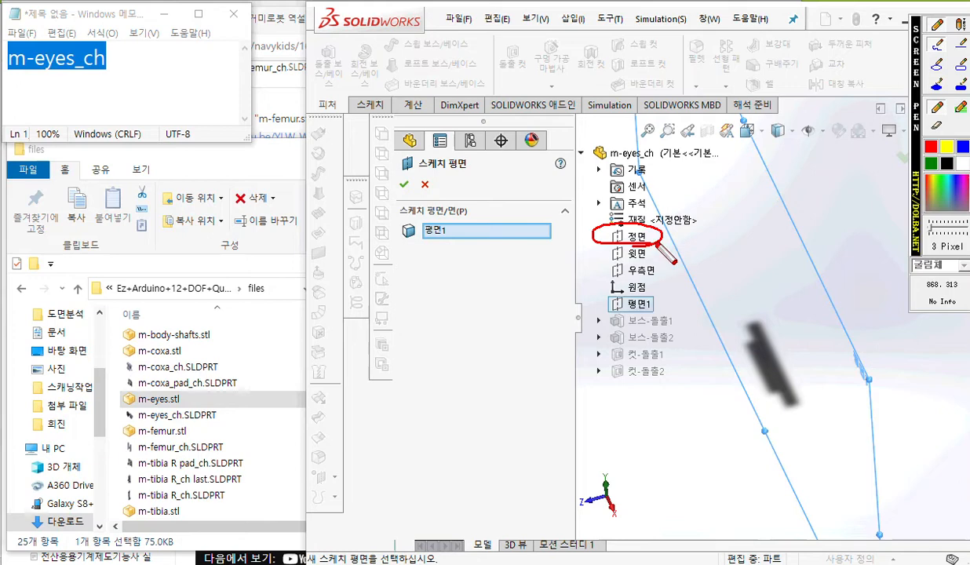
key("F12")
left_click(629, 245)
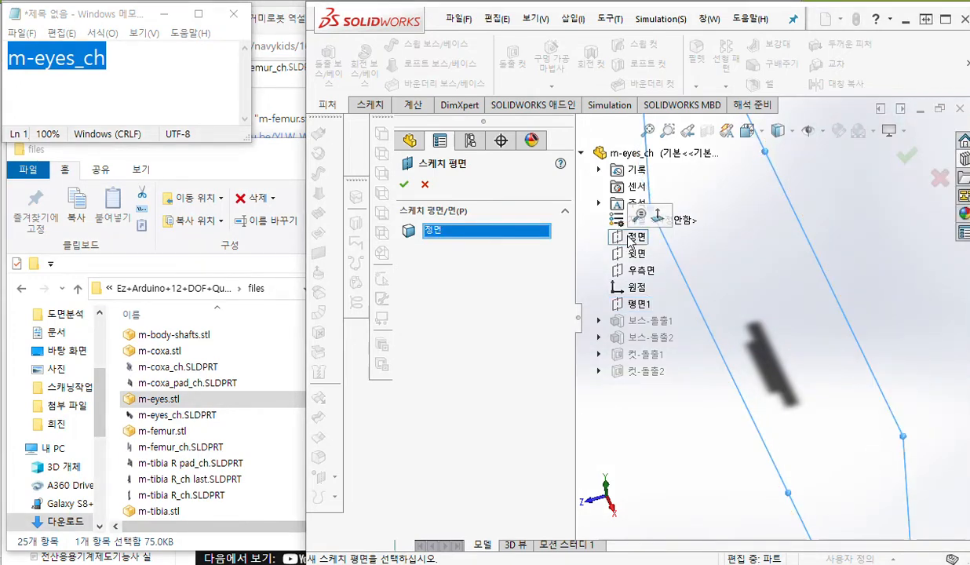
left_click(405, 185)
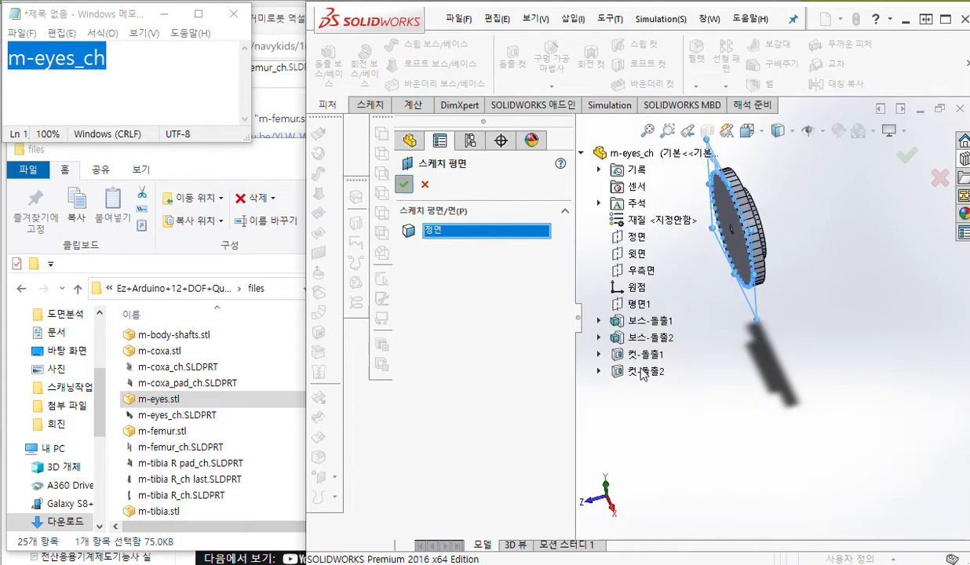
- Examine the disc's flat face on the front plane, marking the two possible extrusion directions with temporary pen arrows
middle_click_drag(670, 333, 651, 384, "ctrl")
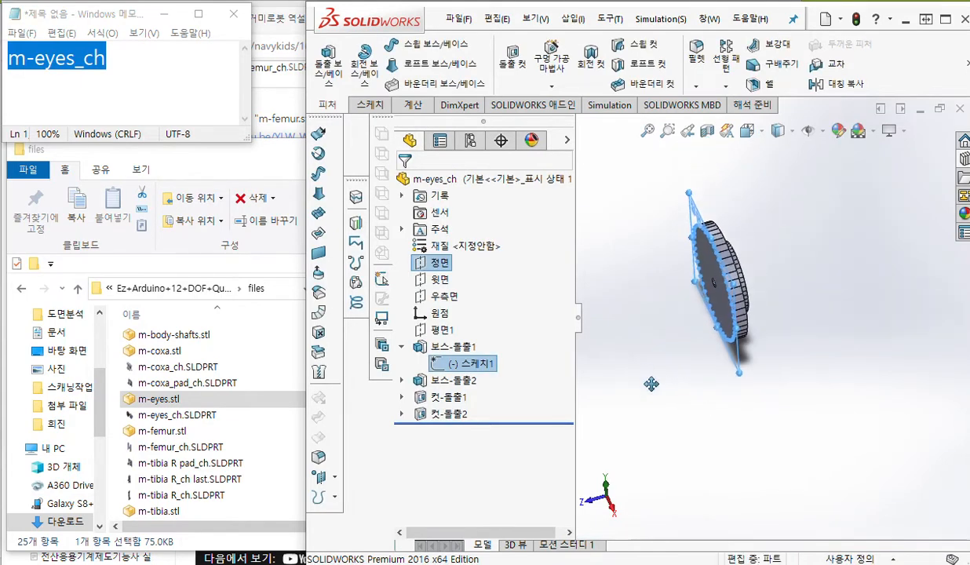
scroll(699, 312, "down", 2)
mouse_move(678, 343)
middle_mouse_down()
mouse_move(832, 342)
mouse_move(777, 329)
mouse_move(793, 326)
mouse_move(795, 342)
mouse_move(830, 333)
middle_mouse_up()
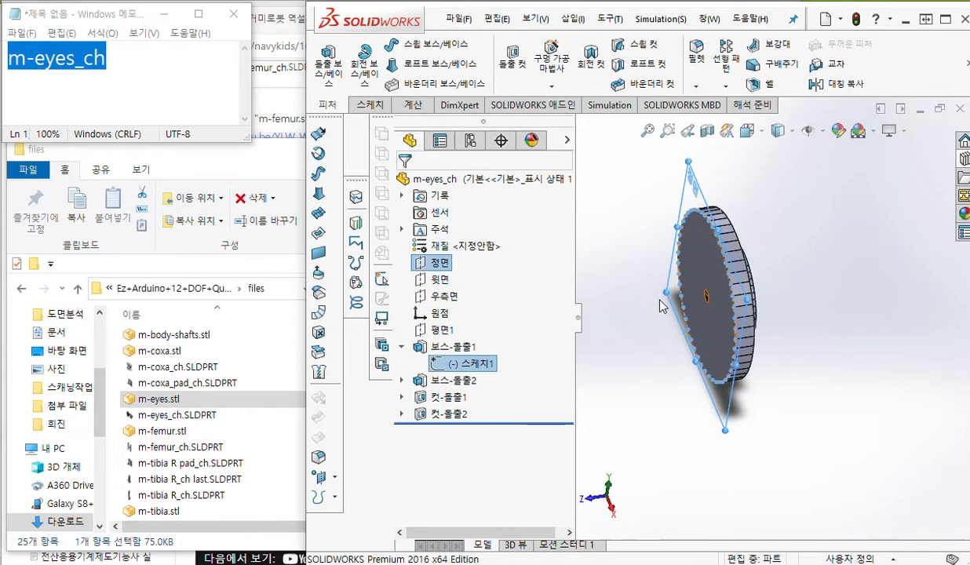
key("F9")
mouse_move(708, 265)
left_mouse_down()
mouse_move(645, 275)
mouse_move(657, 285)
left_mouse_up()
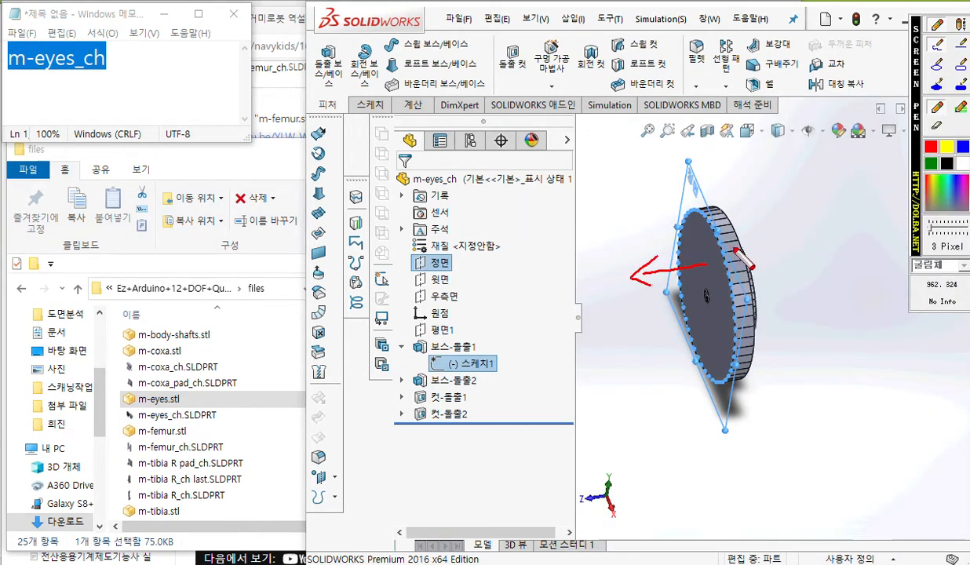
mouse_move(732, 248)
left_mouse_down()
mouse_move(776, 244)
mouse_move(784, 261)
left_mouse_up()
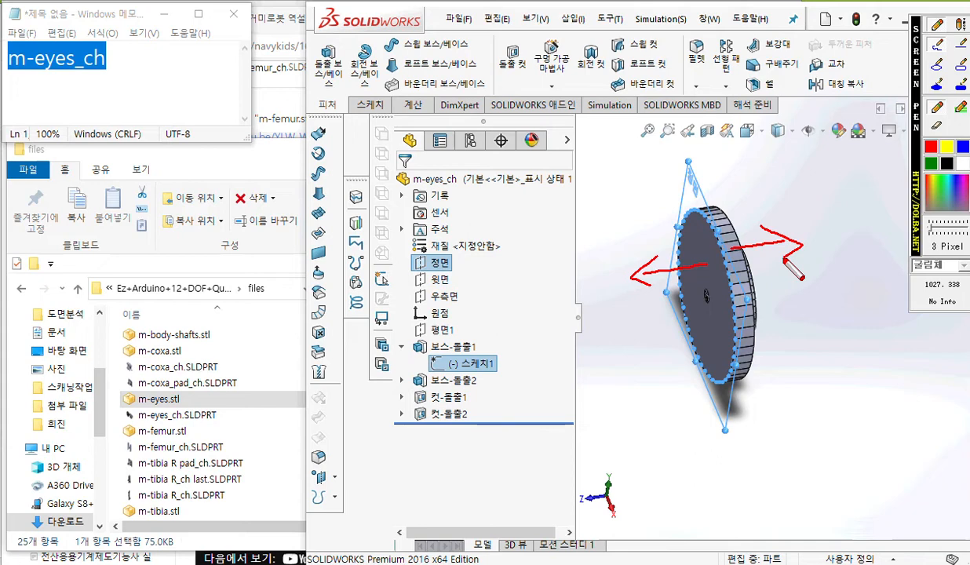
key("Escape")
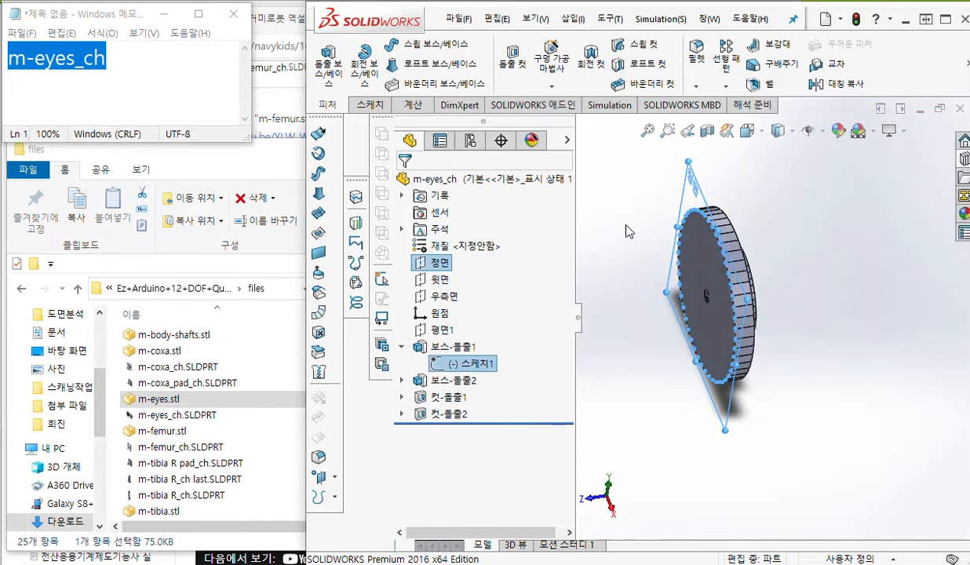
left_click(741, 271)
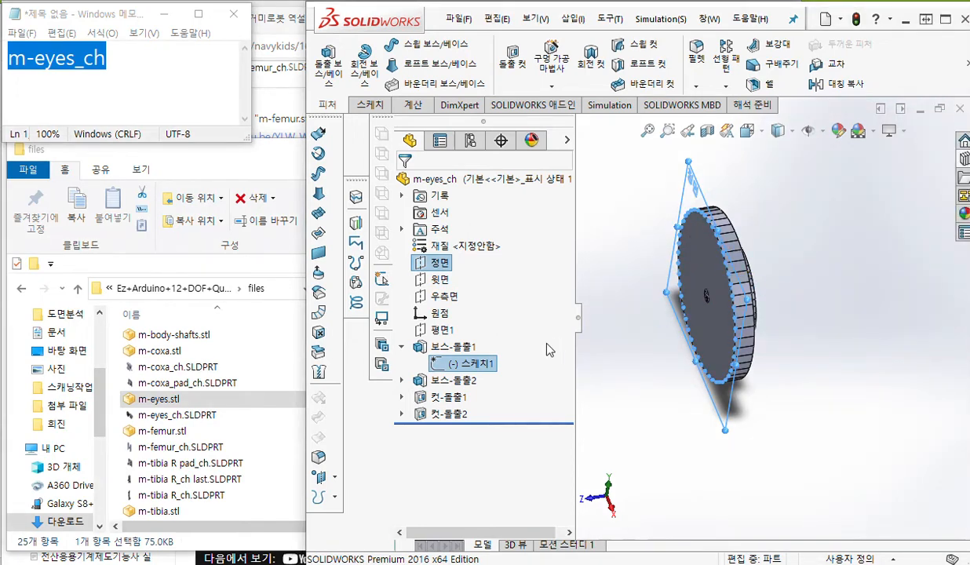
left_click(655, 373)
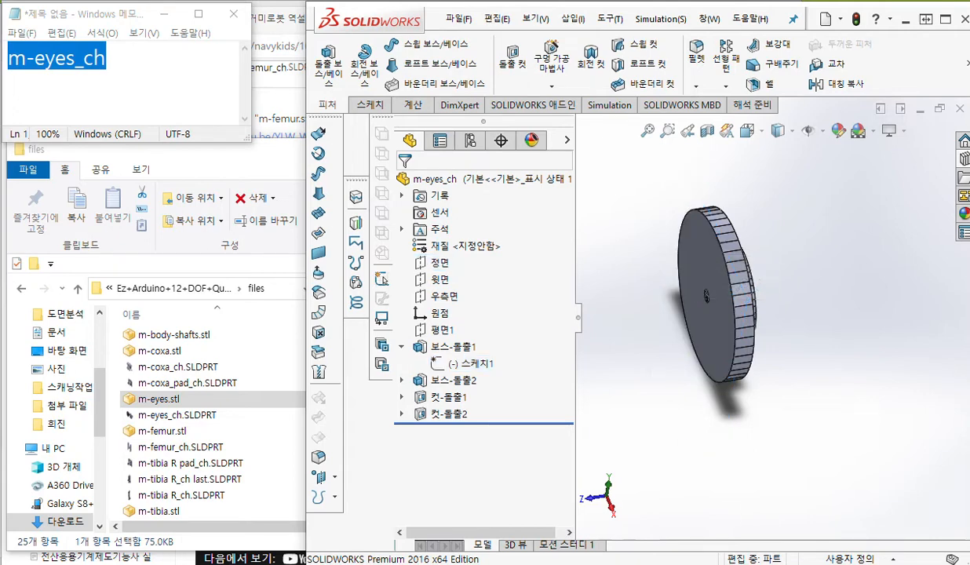
- Compare the disc's orientation with the original m-eyes document, then inspect both sides of the m-eyes_ch disc
mouse_move(706, 564)
left_click(631, 519)
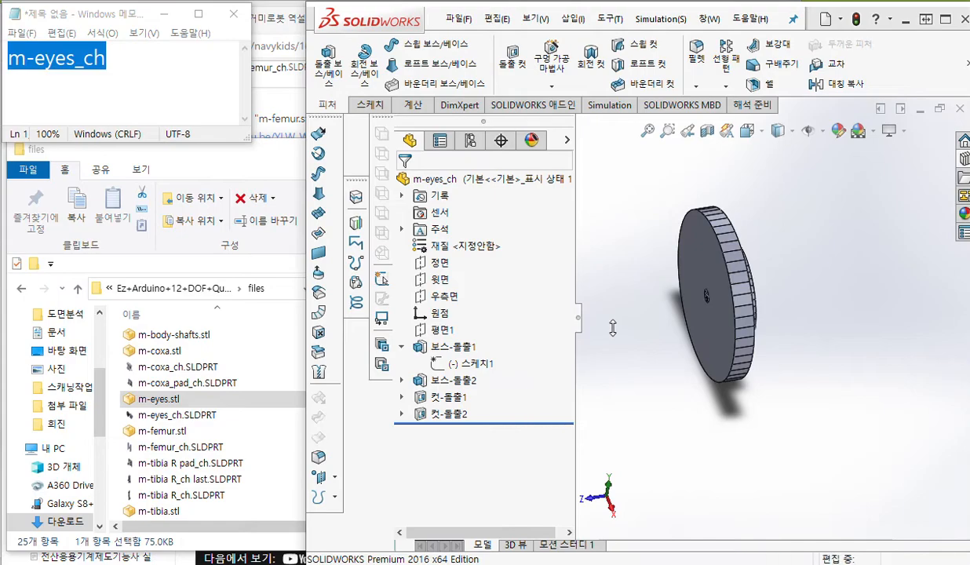
middle_click_drag(639, 322, 797, 283)
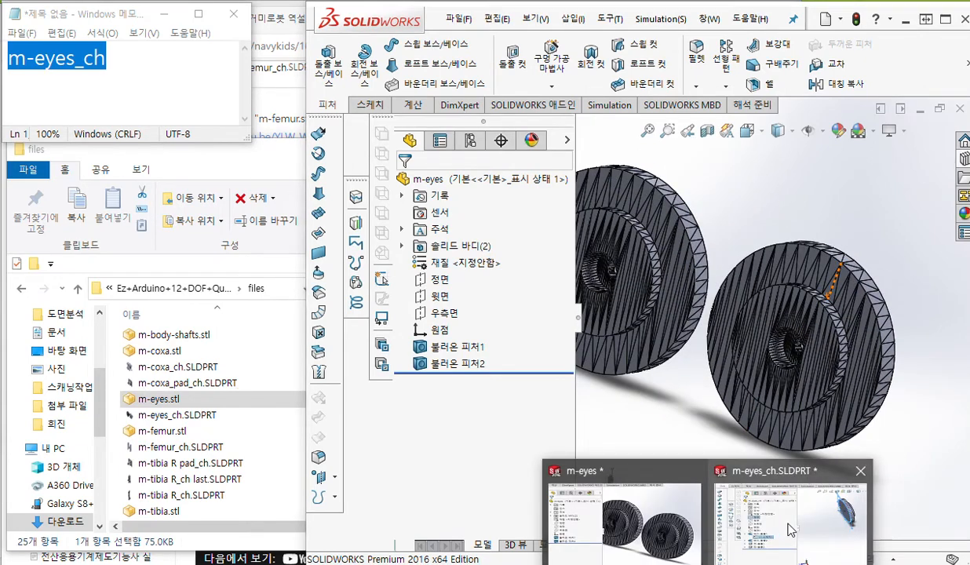
middle_click_drag(753, 242, 592, 259)
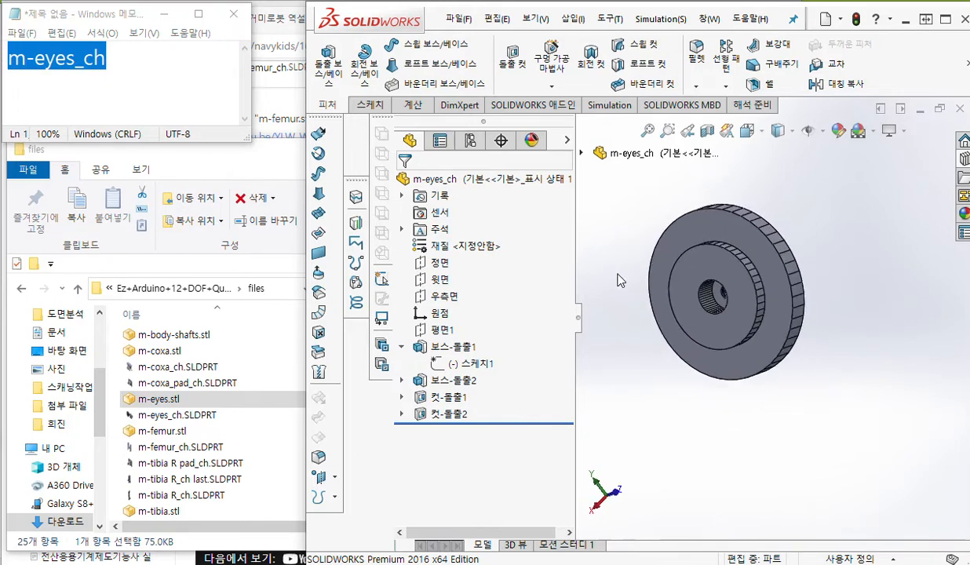
key("ctrl+7")
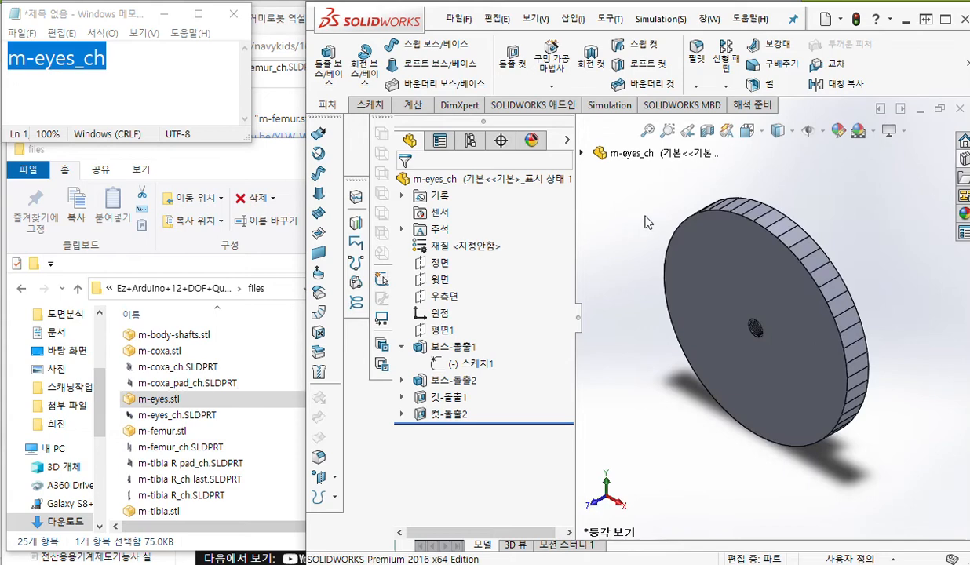
middle_click_drag(884, 295, 670, 327)
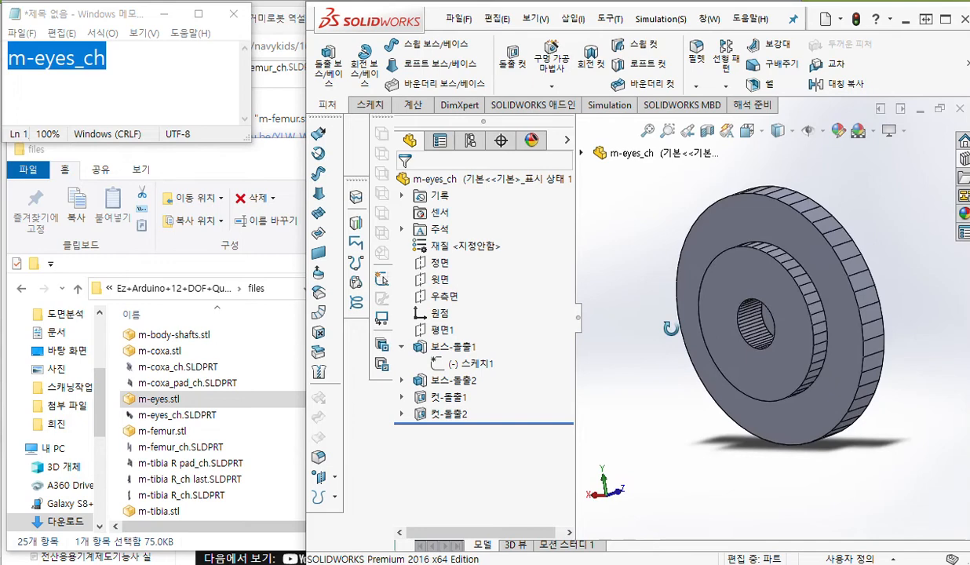
- Delete the unused reference plane 평면1 from the m-eyes_ch part
left_click(442, 330)
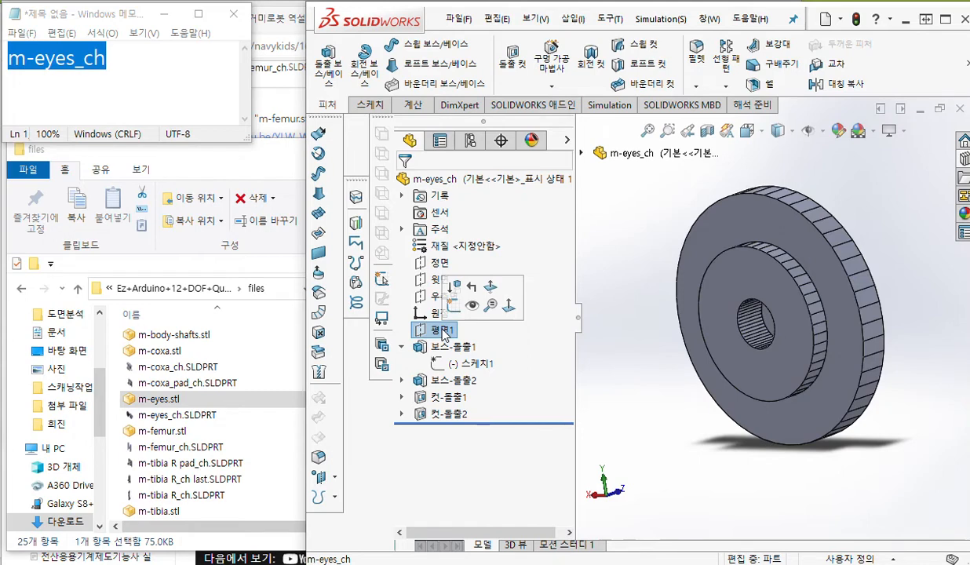
key("Delete")
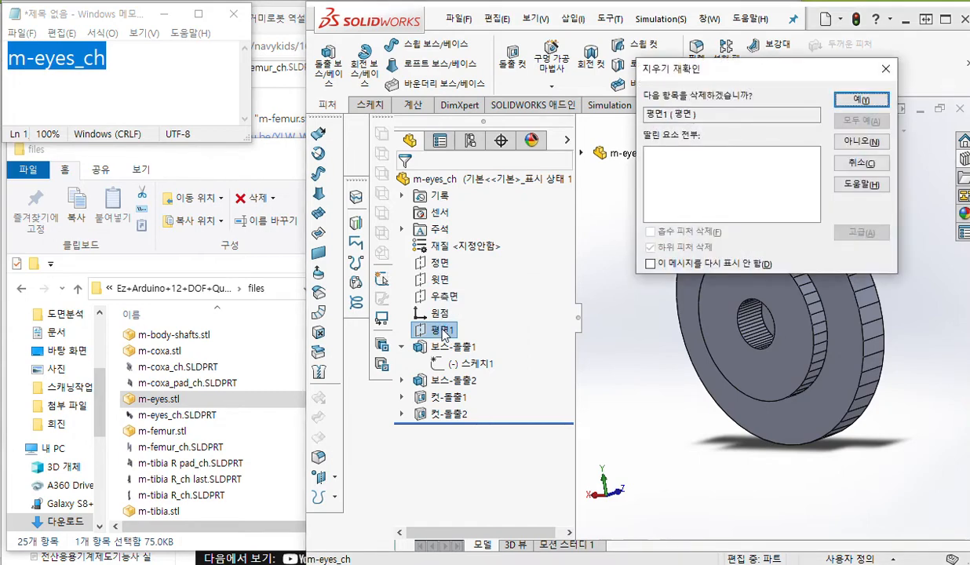
left_click_drag(736, 71, 548, 63)
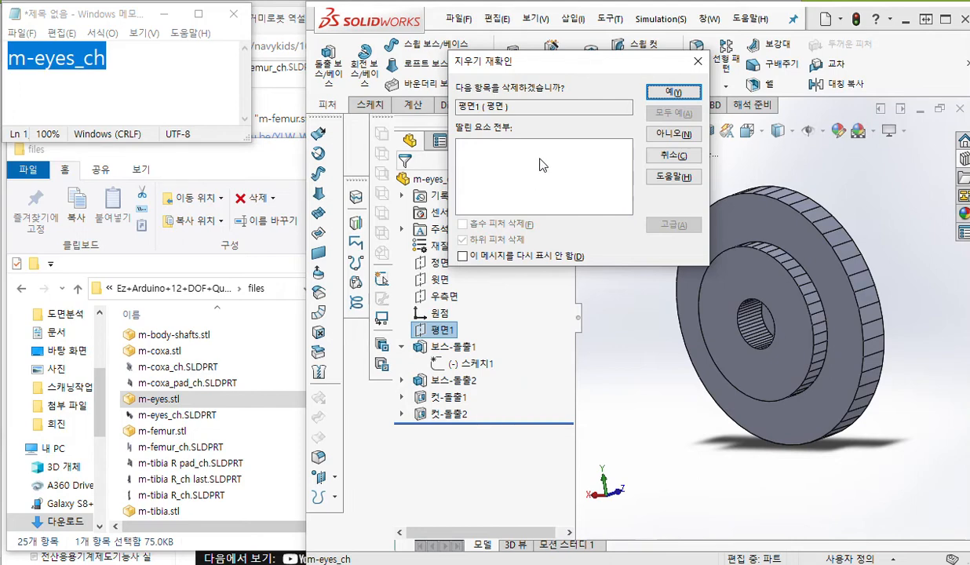
left_click(665, 94)
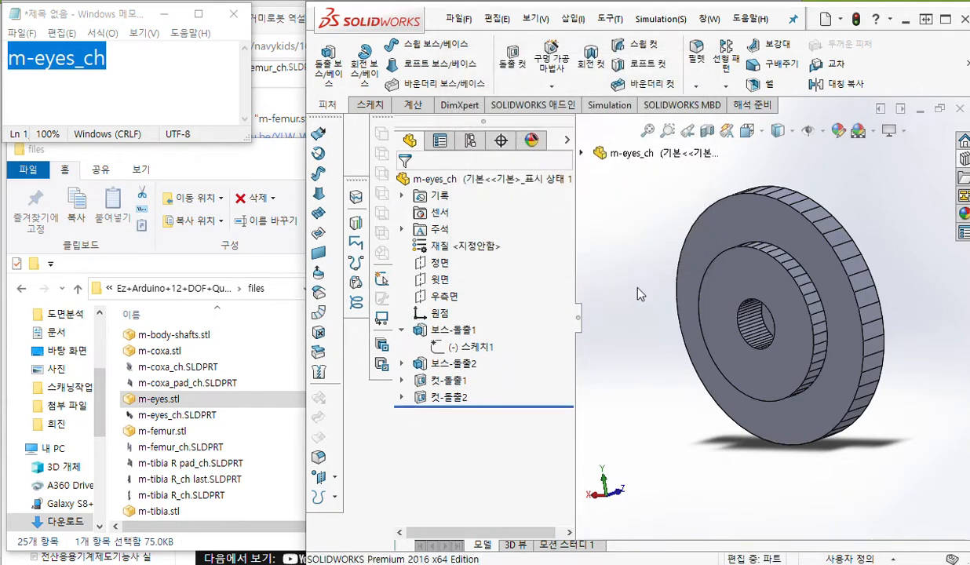
- Examine 스케치1 of the first boss extrusion, marking the disc's rim facets and front outline with temporary pen strokes
left_click(469, 347)
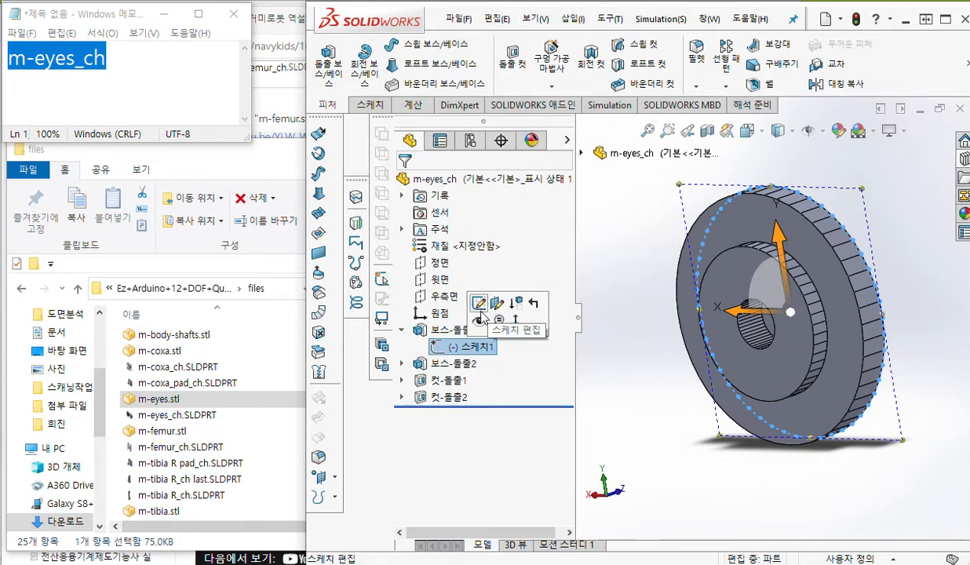
key("ctrl+F1")
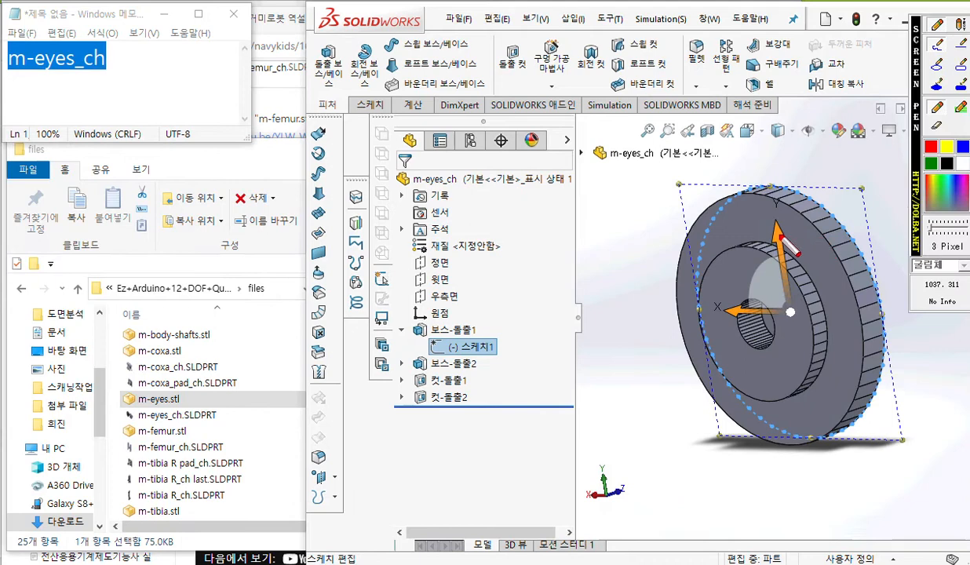
mouse_move(800, 222)
left_mouse_down()
mouse_move(841, 223)
mouse_move(851, 247)
left_mouse_up()
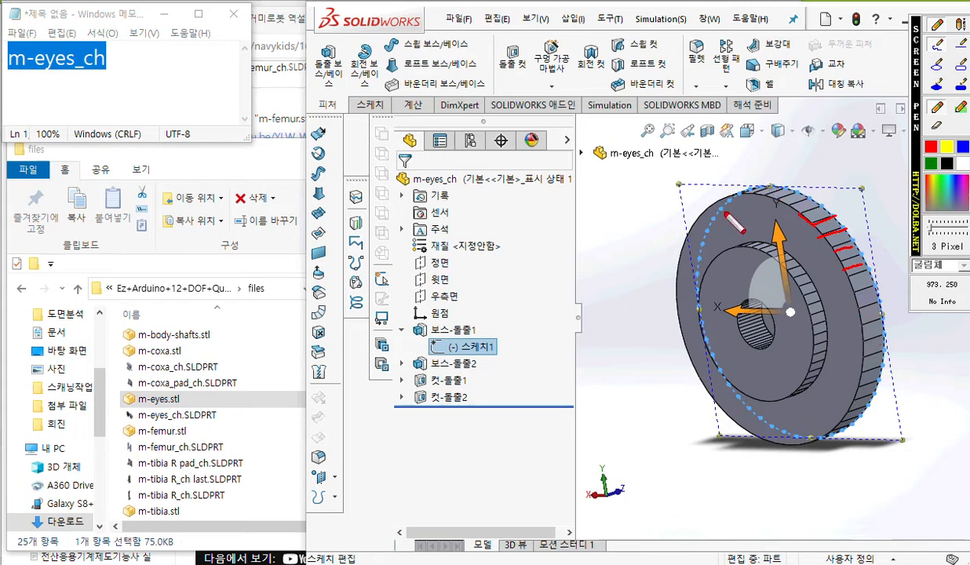
mouse_move(883, 323)
left_mouse_down()
mouse_move(798, 209)
mouse_move(682, 396)
mouse_move(851, 353)
mouse_move(882, 313)
left_mouse_up()
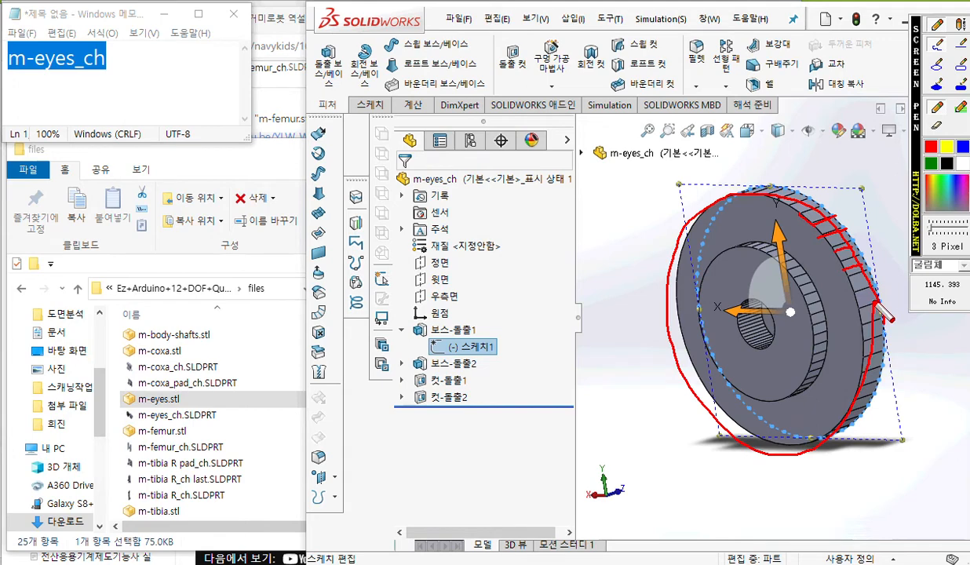
key("Escape")
left_click(680, 450)
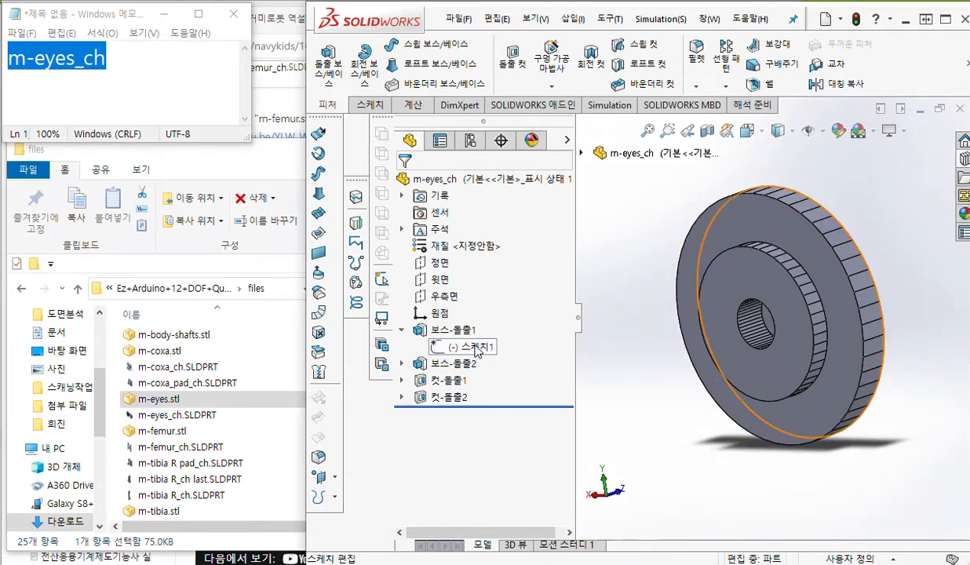
- Measure the length of one facet edge across the thickness of the disc's outer rim
left_click(413, 106)
left_click(360, 60)
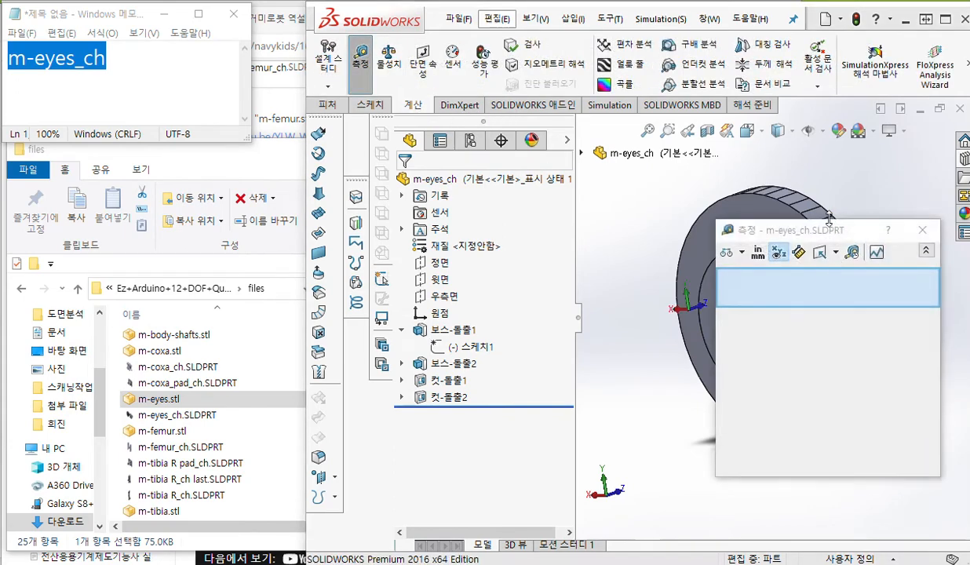
left_click(806, 213)
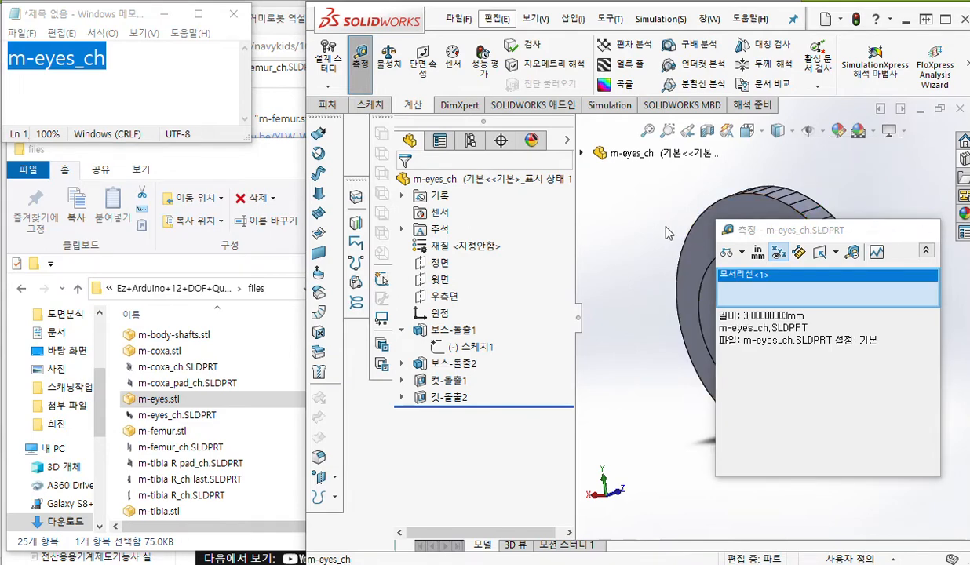
key("Escape")
- Open 스케치1 of the first boss extrusion for editing and maximize the program window
left_click(469, 347)
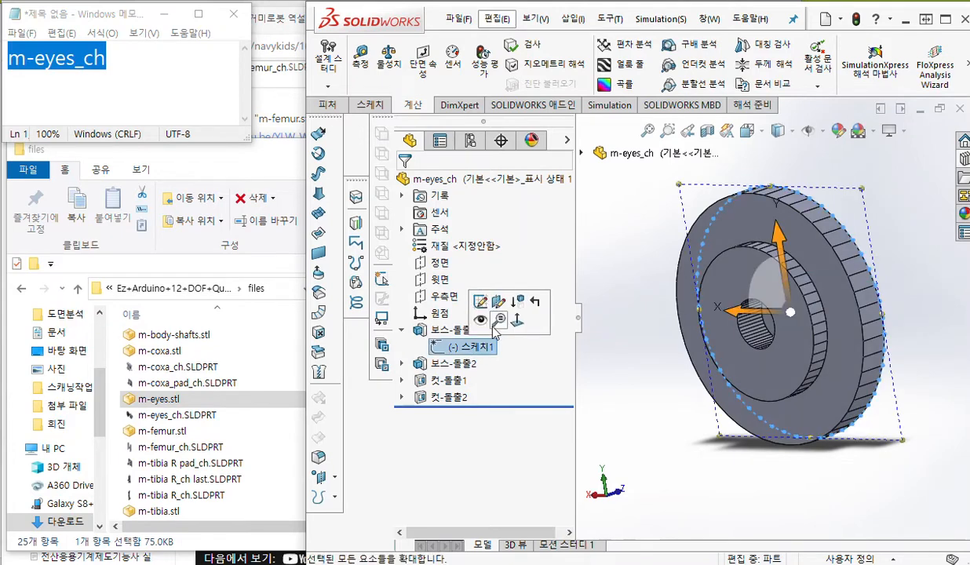
left_click(482, 302)
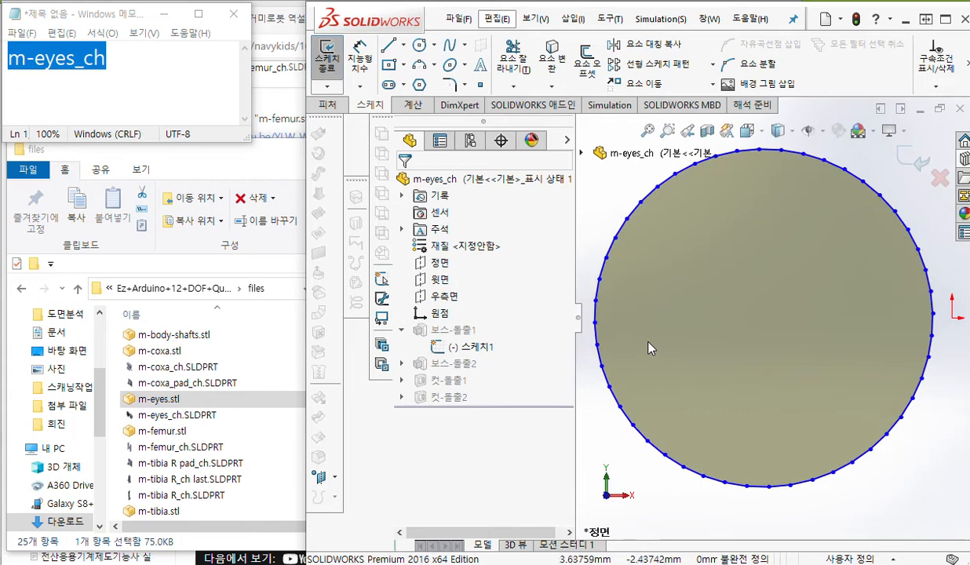
double_click(374, 21)
left_click(830, 304)
mouse_move(847, 419)
middle_mouse_down("ctrl")
mouse_move(773, 405)
mouse_move(780, 421)
middle_mouse_up("ctrl")
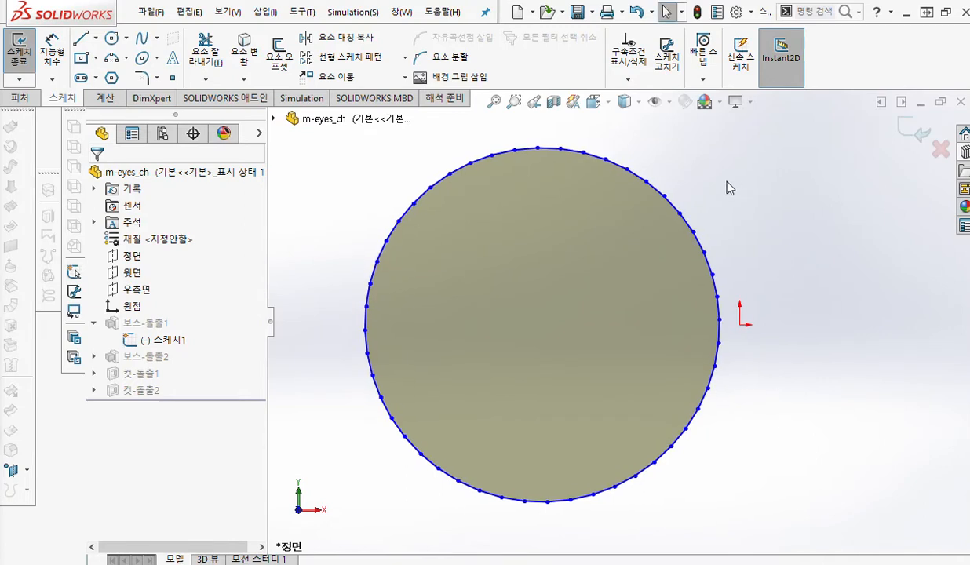
- Examine the segmented outline, marking a diagonal selection window around it and the Fix (고정) relation with temporary pen strokes
key("F12")
left_click_drag(484, 147, 521, 138)
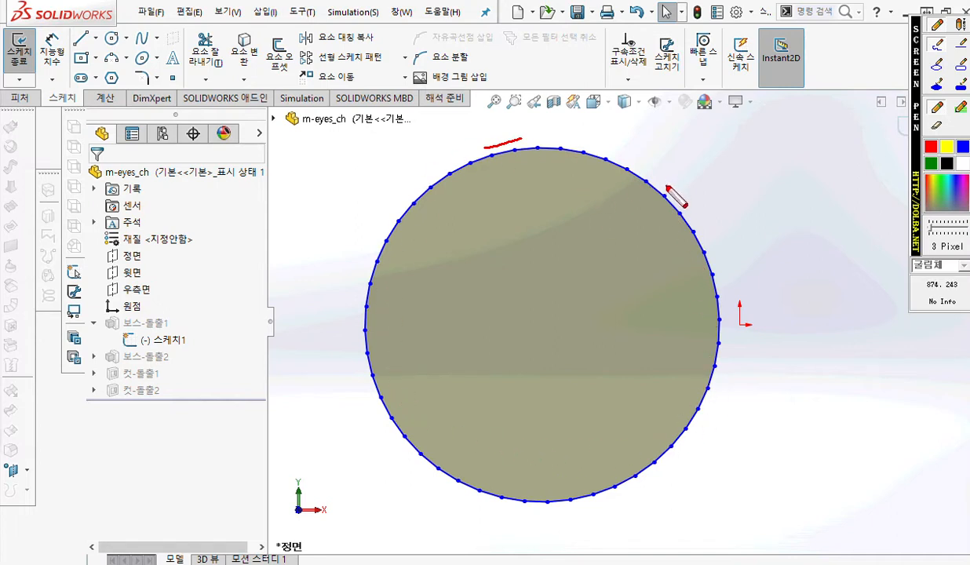
key("Escape")
middle_click_drag(493, 201, 523, 209, "ctrl")
key("F12")
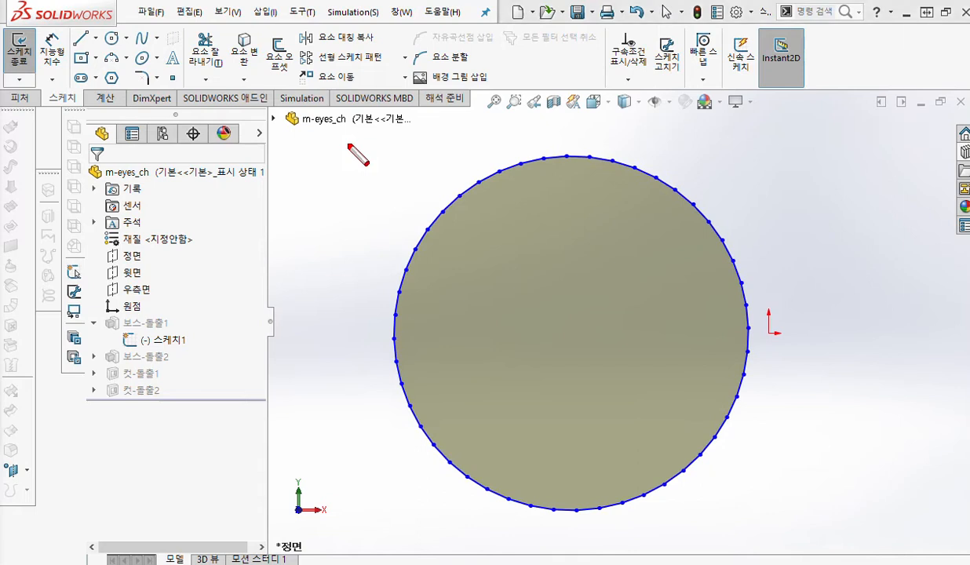
left_click_drag(324, 131, 316, 151)
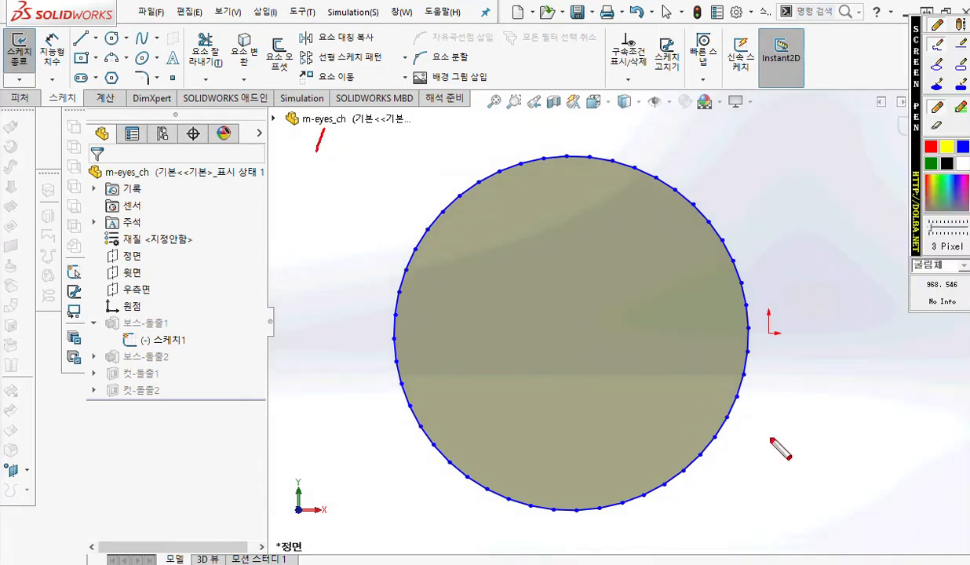
mouse_move(849, 491)
left_mouse_down()
mouse_move(858, 506)
mouse_move(892, 511)
left_mouse_up()
mouse_move(331, 148)
left_mouse_down()
mouse_move(326, 499)
mouse_move(671, 525)
mouse_move(822, 516)
mouse_move(838, 249)
mouse_move(718, 158)
mouse_move(348, 130)
left_mouse_up()
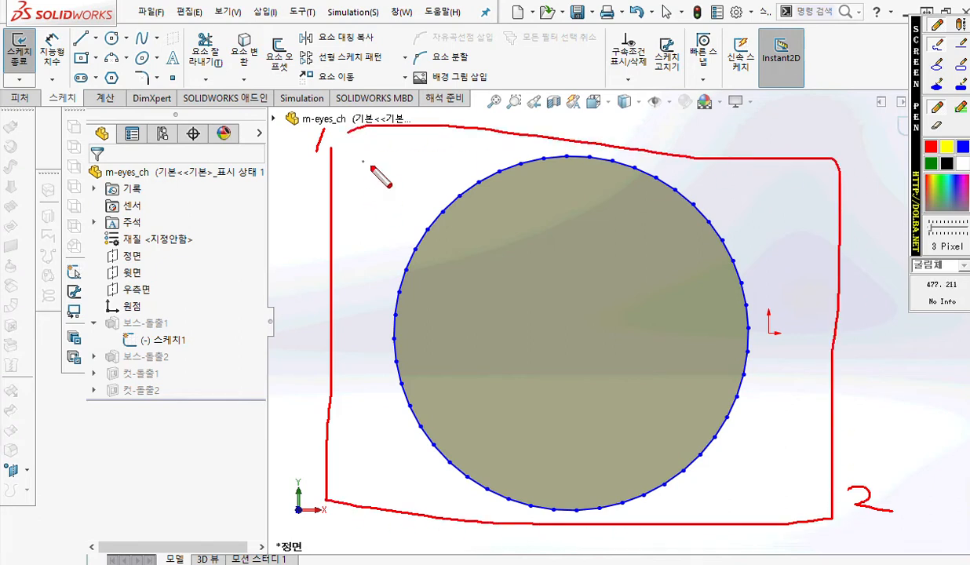
left_click_drag(363, 163, 801, 493)
mouse_move(789, 441)
left_mouse_down()
mouse_move(804, 496)
mouse_move(750, 495)
left_mouse_up()
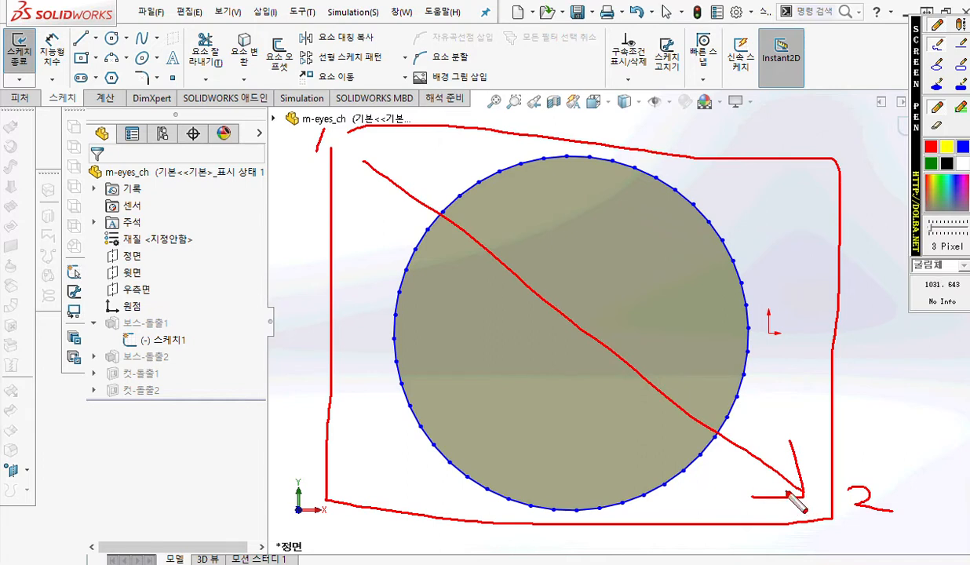
mouse_move(775, 200)
left_mouse_down()
mouse_move(799, 209)
mouse_move(792, 223)
left_mouse_up()
mouse_move(780, 225)
left_mouse_down()
mouse_move(806, 222)
mouse_move(818, 193)
mouse_move(808, 208)
left_mouse_up()
left_click_drag(815, 199, 823, 209)
mouse_move(824, 202)
left_mouse_down()
mouse_move(832, 196)
mouse_move(828, 216)
left_mouse_up()
left_click_drag(814, 212, 814, 213)
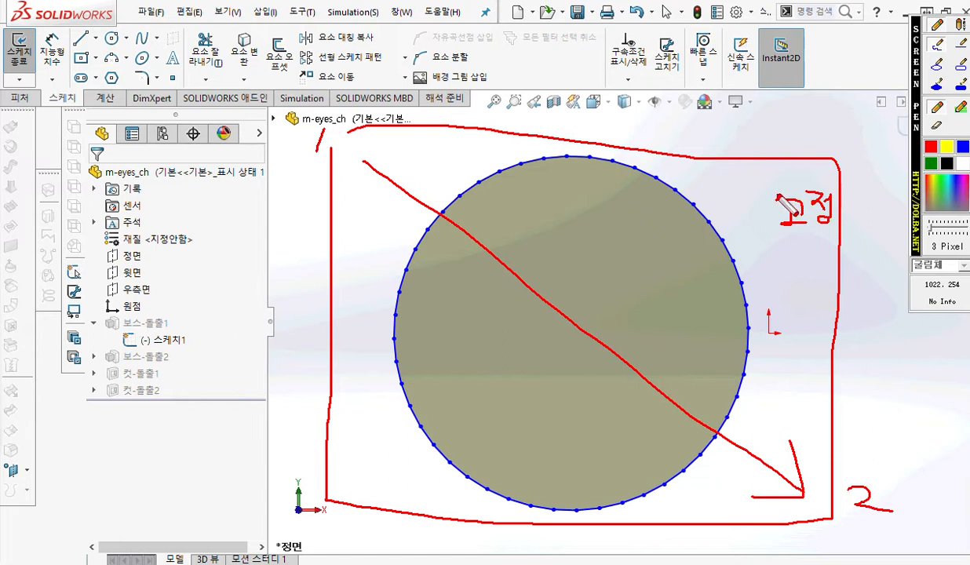
key("Escape")
- Apply the Fix (고정) relation to all line segments of the polygonal outline in 스케치1
left_click_drag(329, 132, 856, 531)
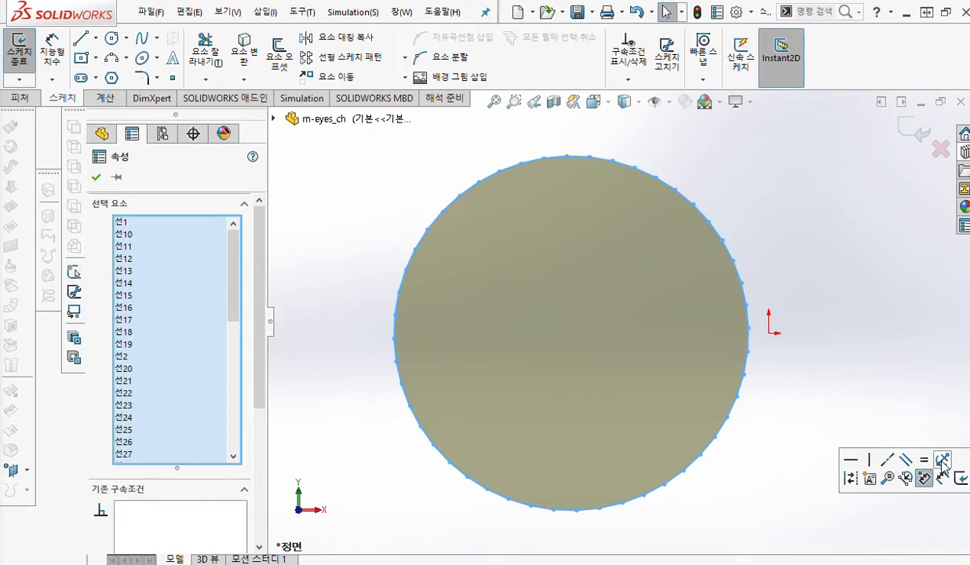
left_click(942, 460)
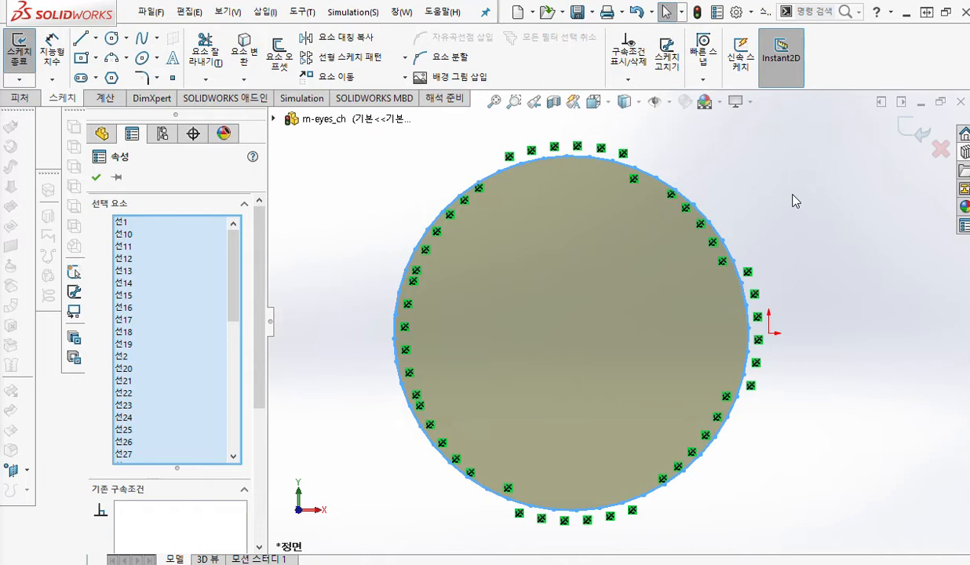
left_click(789, 224)
middle_click_drag(793, 222, 720, 221, "ctrl")
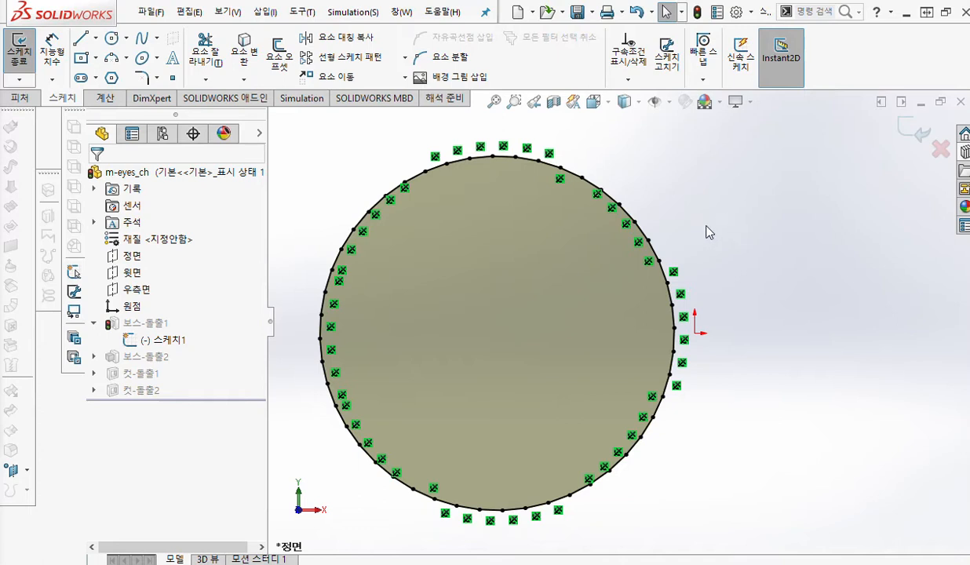
- Mark the centre point, radius point and outline of a circle inside the polygon with temporary pen strokes
key("F12")
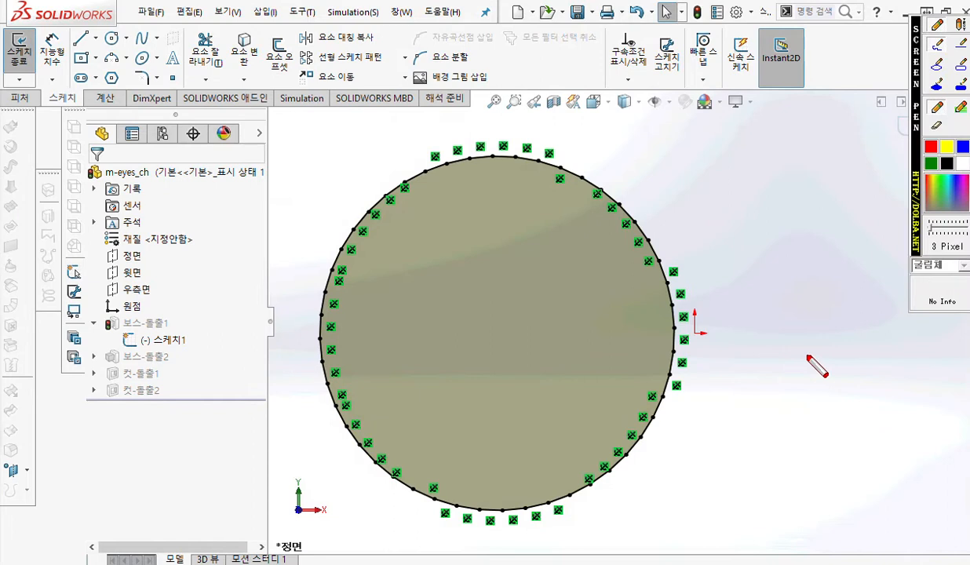
mouse_move(493, 316)
left_mouse_down()
mouse_move(506, 330)
mouse_move(475, 326)
left_mouse_up()
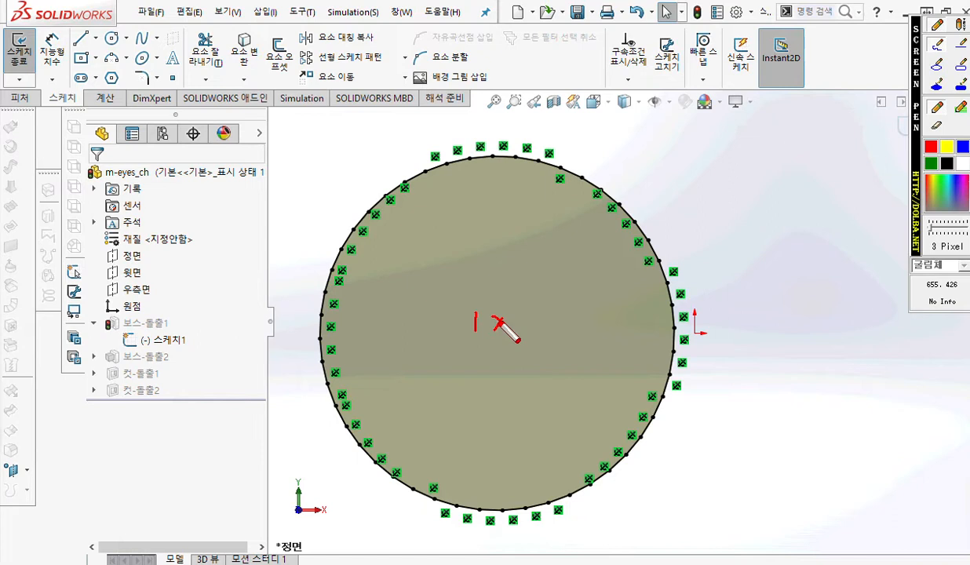
mouse_move(597, 268)
left_mouse_down()
mouse_move(602, 345)
mouse_move(444, 456)
mouse_move(492, 236)
mouse_move(596, 270)
mouse_move(580, 247)
mouse_move(582, 261)
left_mouse_up()
left_click_drag(551, 222, 565, 230)
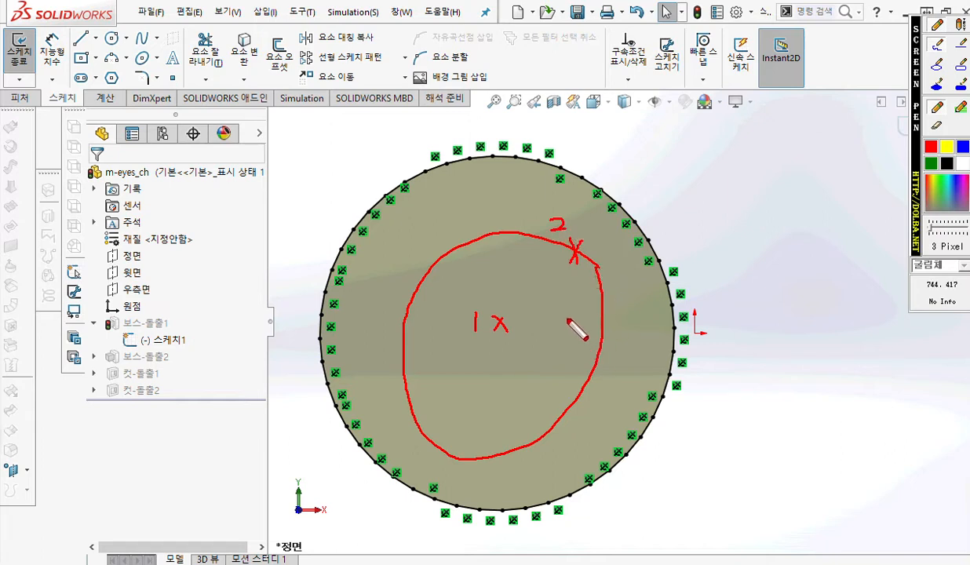
key("Escape")
- Sketch a circle about 14.56 mm in diameter near the middle of the fixed polygonal outline
right_click_drag(424, 292, 588, 294)
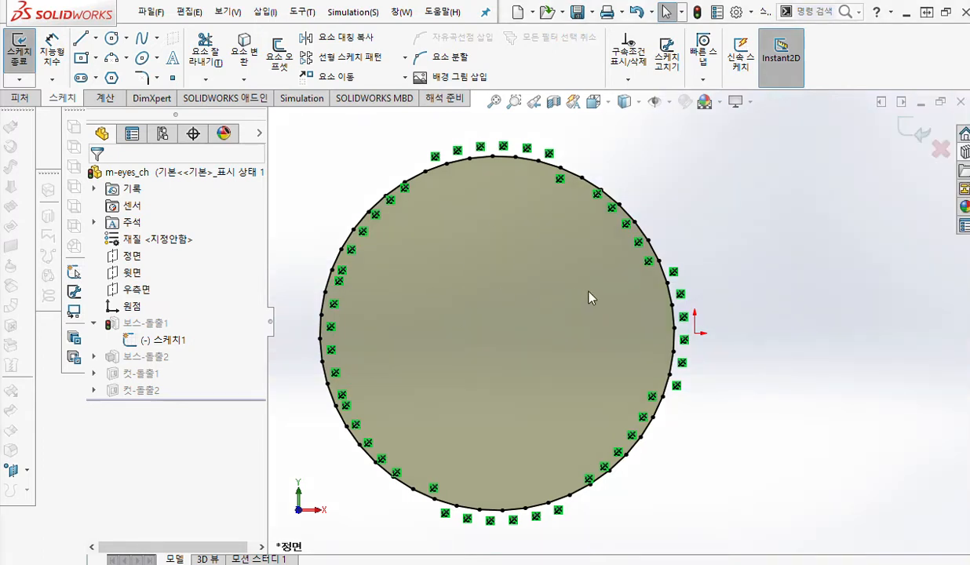
left_click(501, 328)
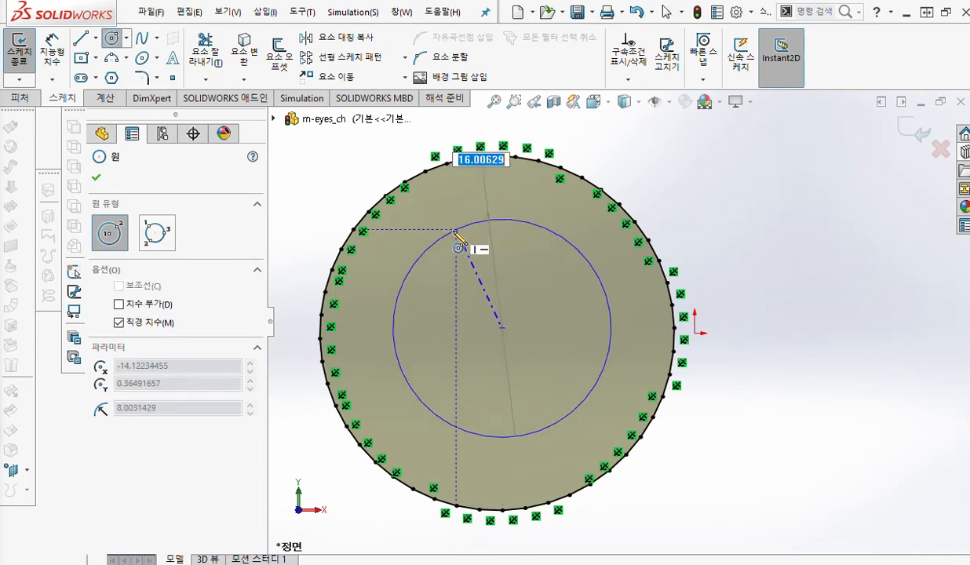
left_click(459, 241)
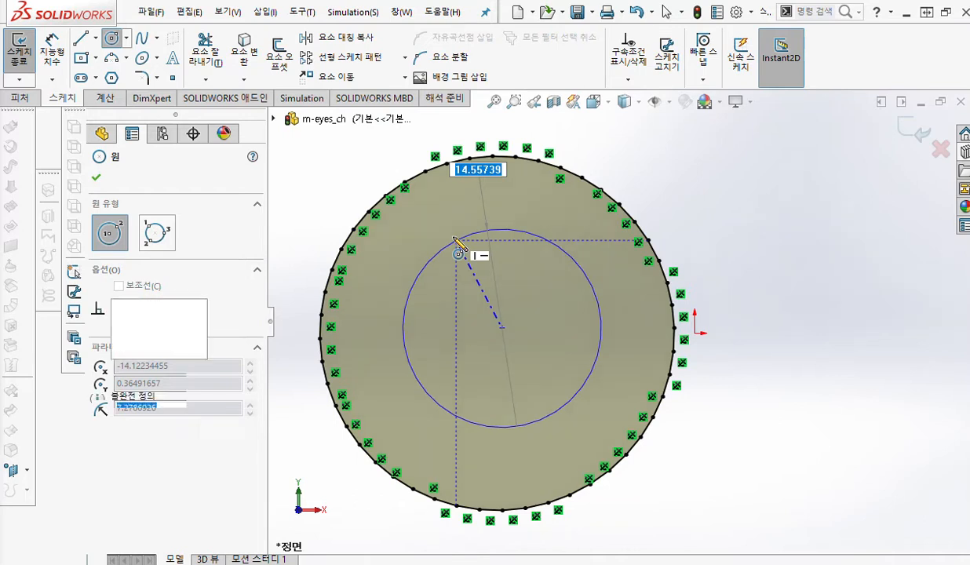
key("Escape")
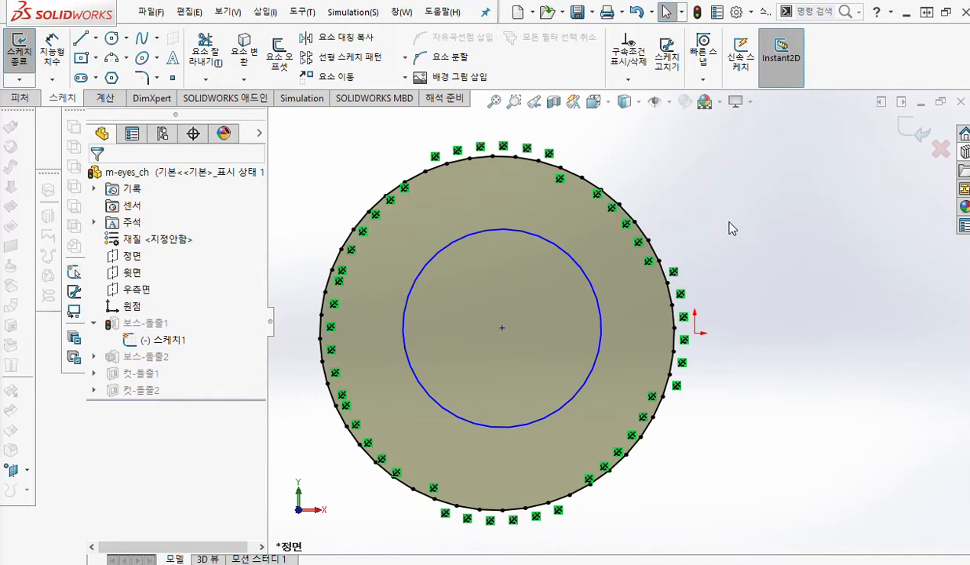
- Mark three adjacent vertices at the polygon's top and their link to the circle with temporary pen strokes
middle_click_drag(702, 237, 722, 226, "ctrl")
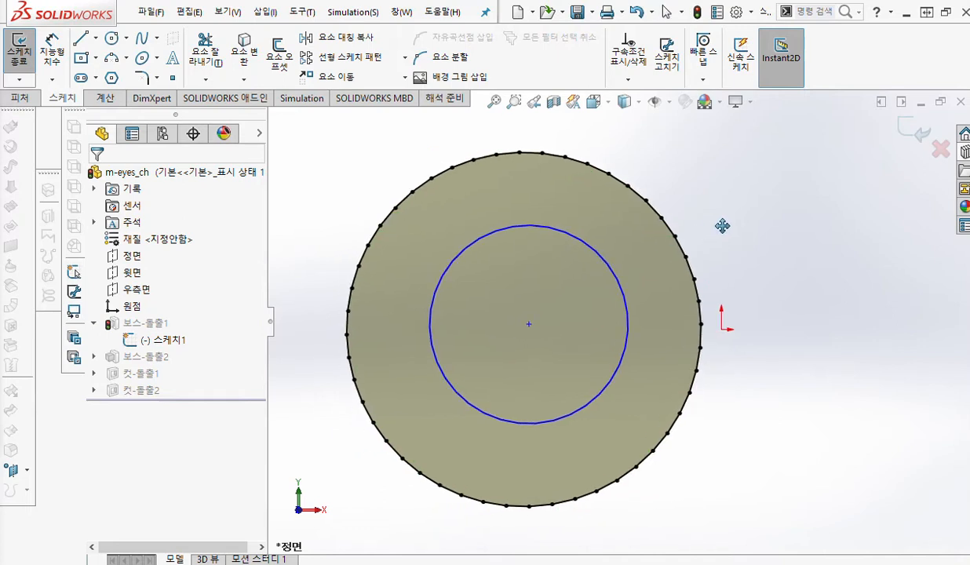
key("F12")
mouse_move(521, 158)
left_mouse_down()
mouse_move(527, 151)
mouse_move(470, 158)
left_mouse_up()
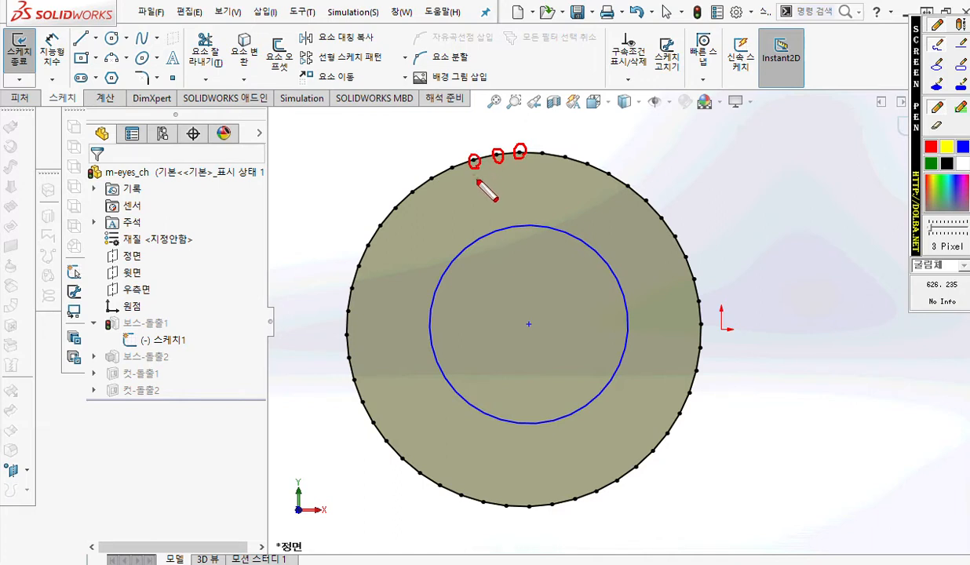
mouse_move(519, 153)
left_mouse_down()
mouse_move(517, 222)
mouse_move(551, 227)
left_mouse_up()
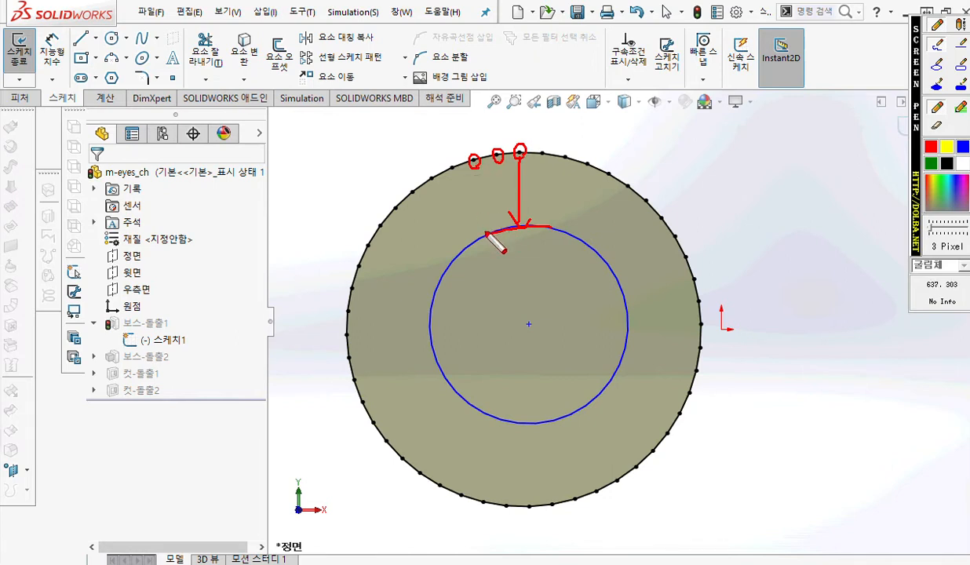
key("Escape")
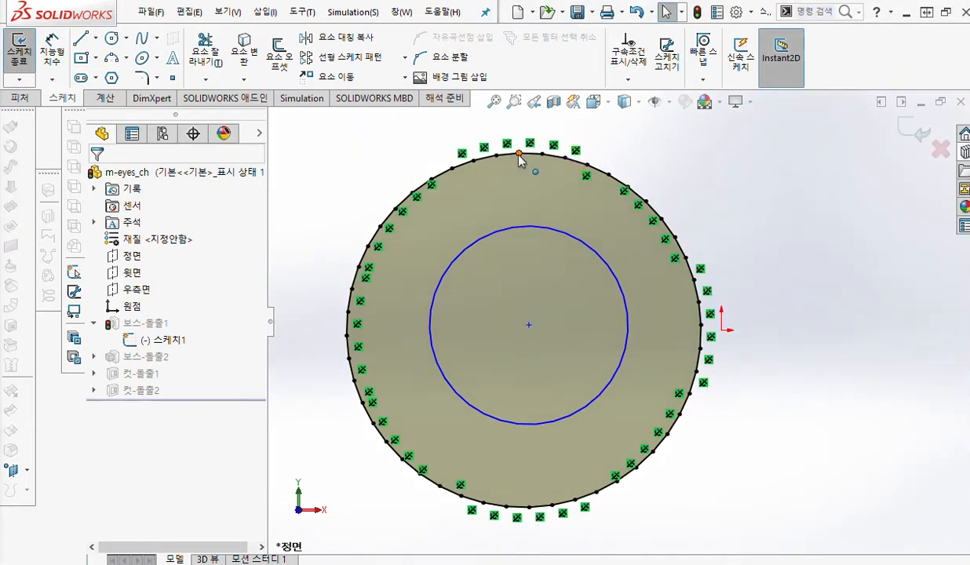
- Add Coincident (일치) relations between the circle and three adjacent vertices at the top of the polygonal outline
left_click(519, 154)
left_click(519, 232, "ctrl")
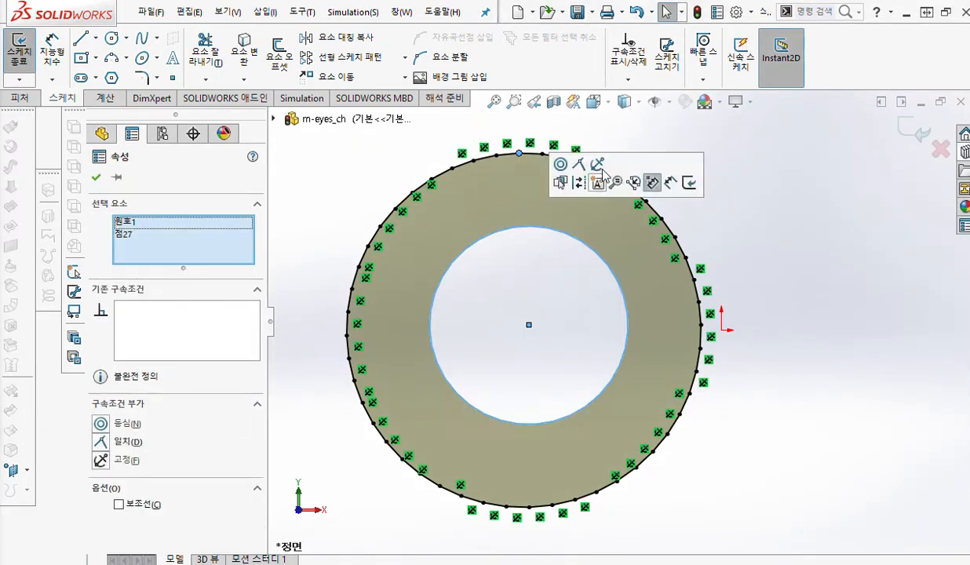
left_click(578, 164)
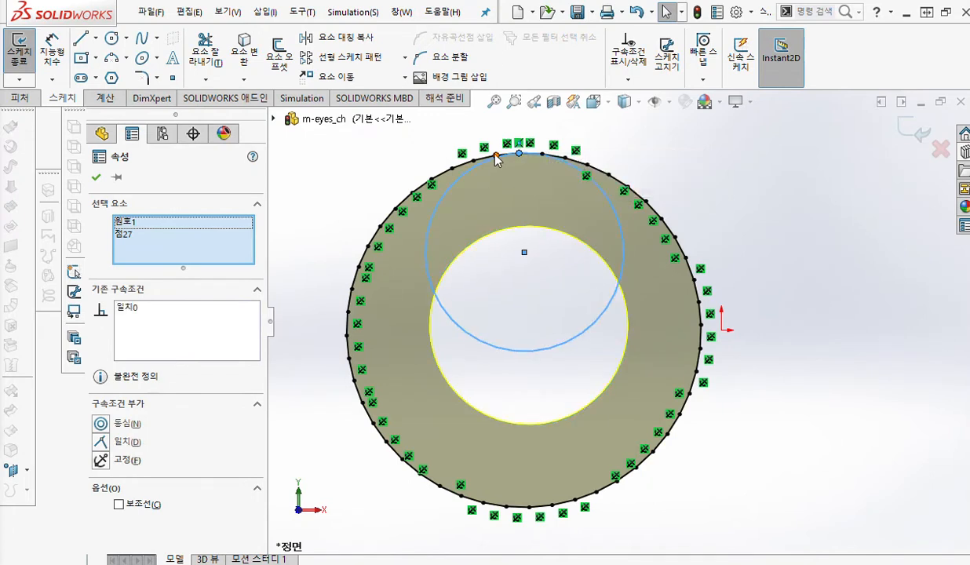
left_click(496, 155)
left_click(459, 180, "ctrl")
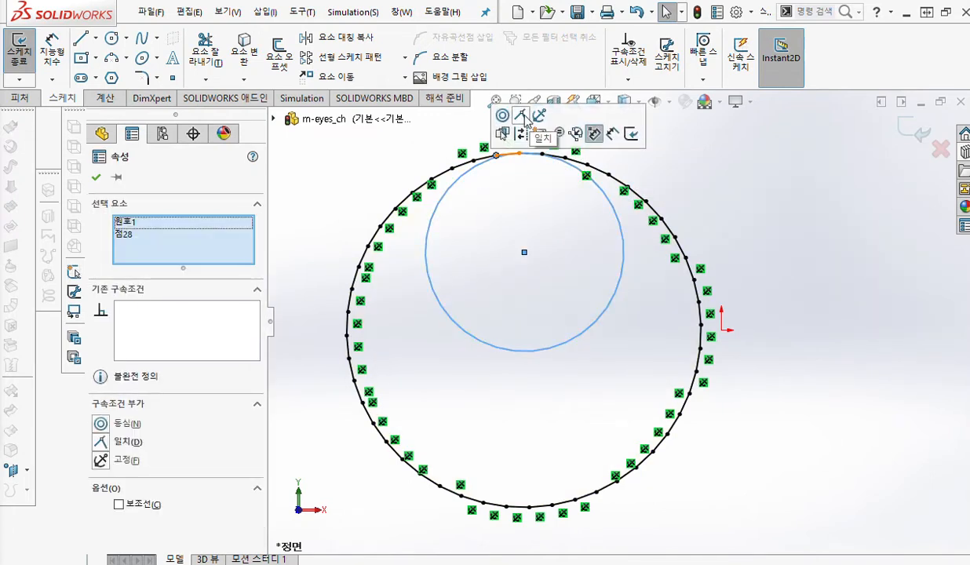
left_click(520, 116)
left_click(472, 161)
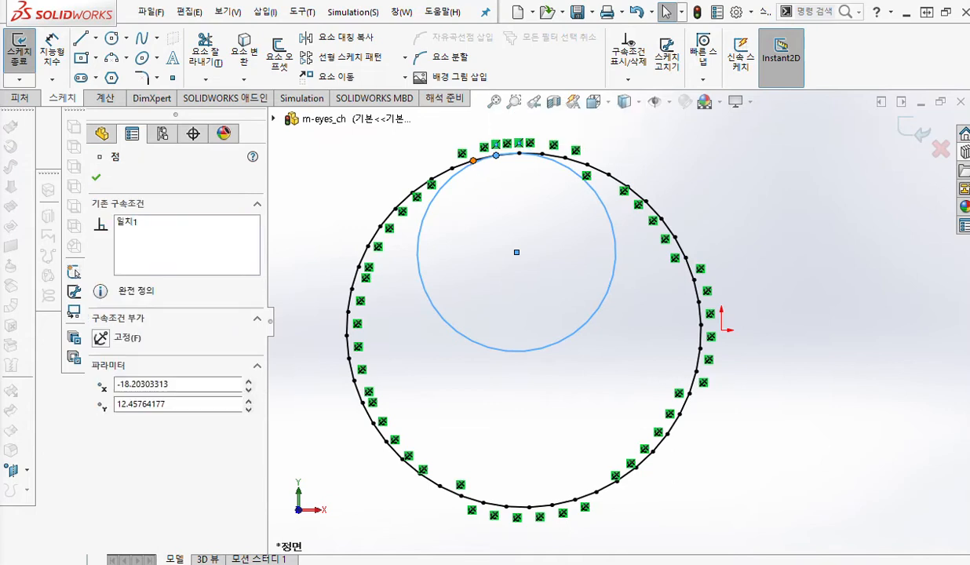
left_click(456, 181, "ctrl")
left_click(515, 112)
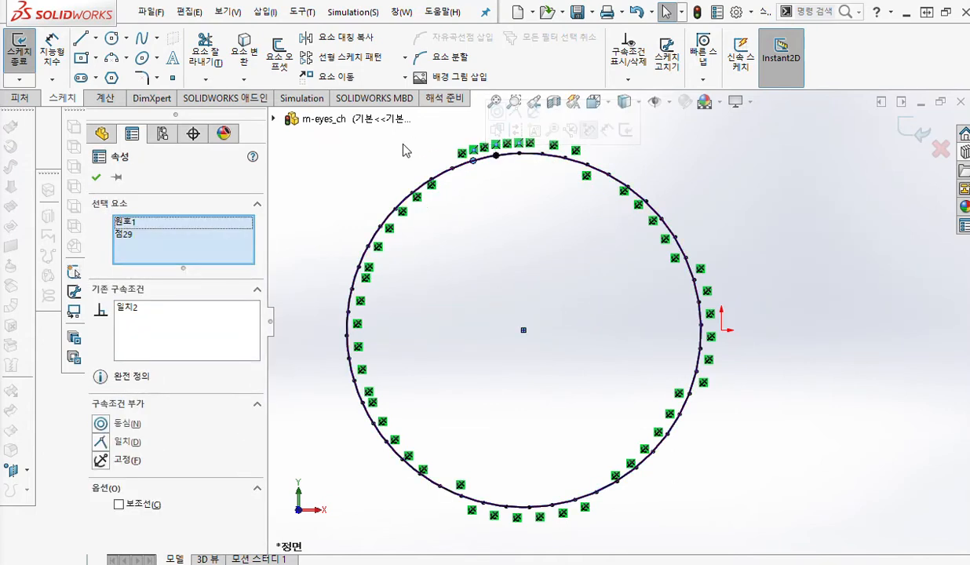
- Cross three widely spaced vertices around the circular outline with temporary pen strokes
left_click(365, 155)
middle_click_drag(735, 216, 725, 219, "ctrl")
key("ctrl+shift+p")
mouse_move(501, 151)
left_mouse_down()
mouse_move(514, 175)
mouse_move(502, 174)
left_mouse_up()
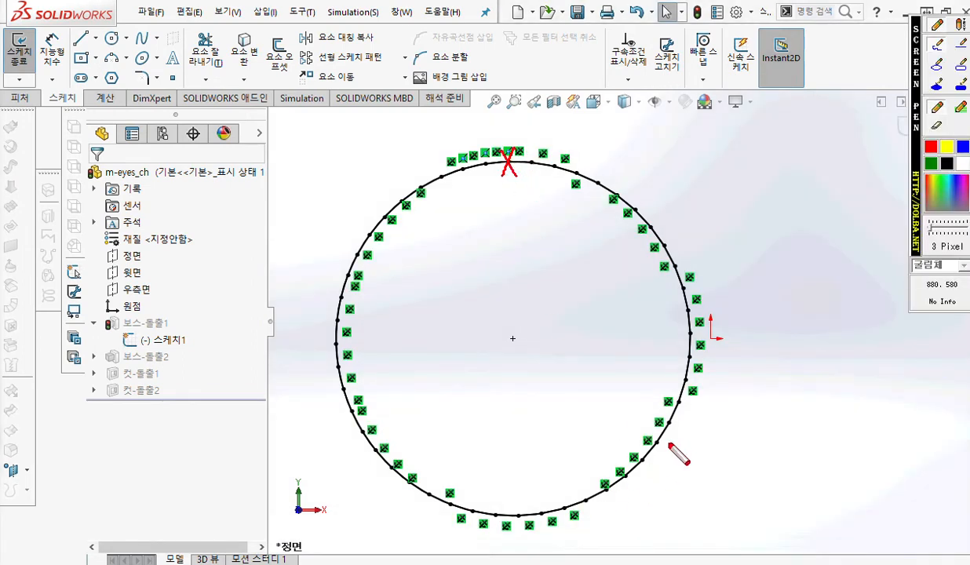
left_click_drag(684, 417, 652, 429)
left_click_drag(670, 428, 654, 409)
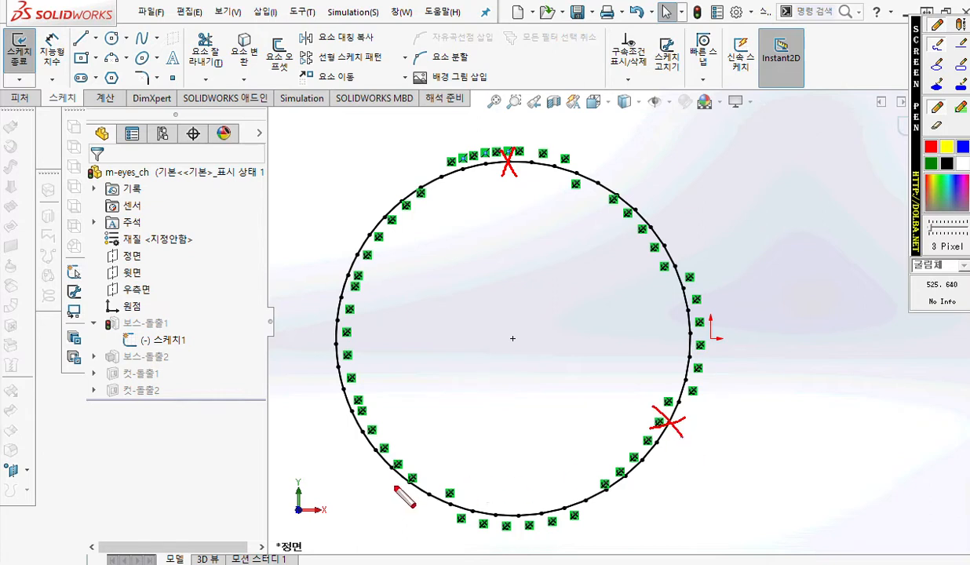
mouse_move(399, 453)
left_mouse_down()
mouse_move(380, 485)
mouse_move(405, 471)
left_mouse_up()
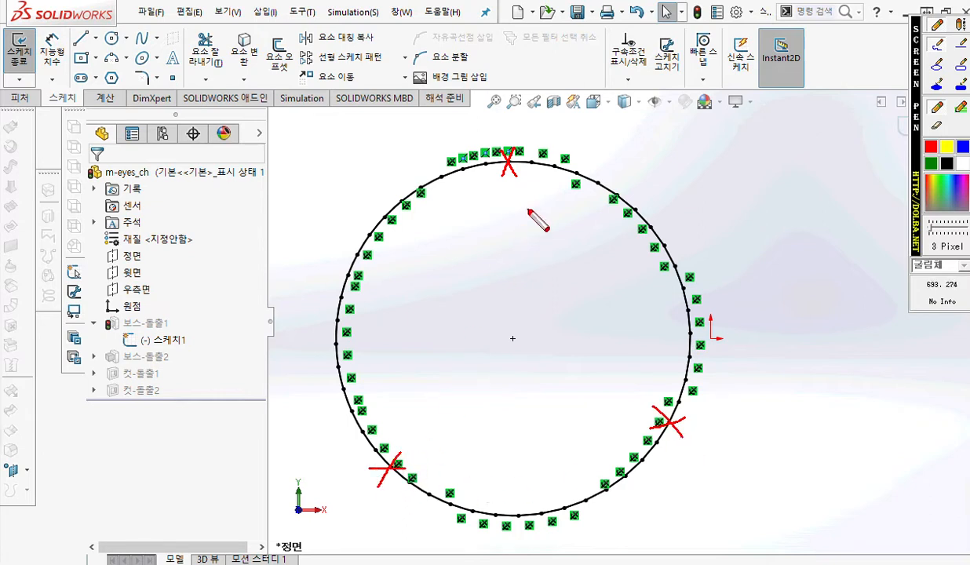
key("Escape")
- Circle three adjacent vertices at the top of the outline with temporary pen strokes
key("F12")
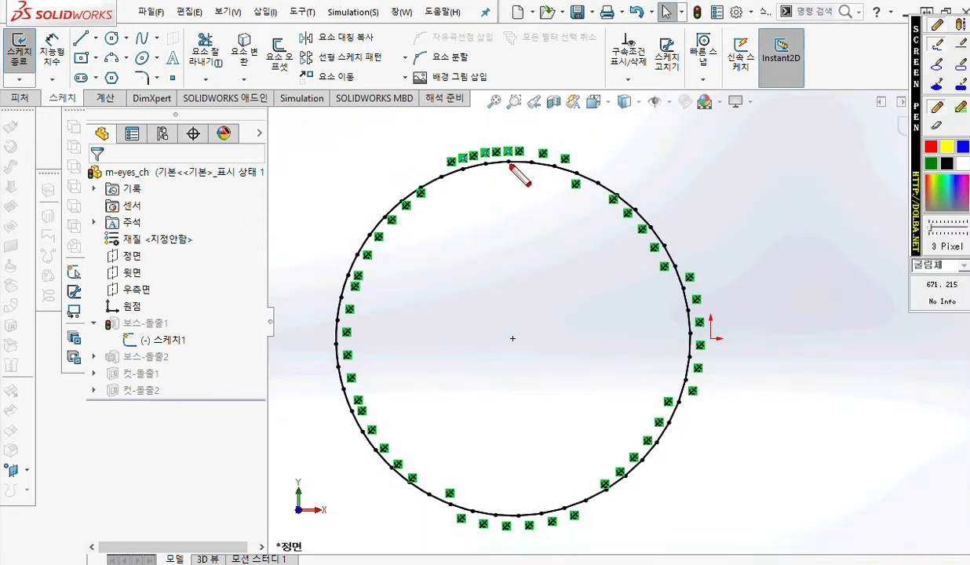
mouse_move(489, 162)
left_mouse_down()
mouse_move(489, 171)
mouse_move(467, 175)
left_mouse_up()
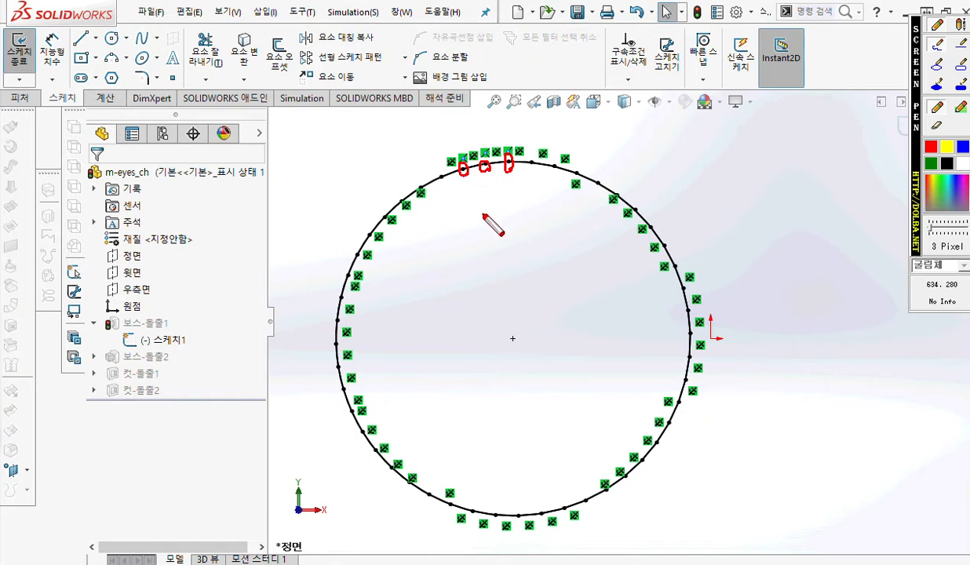
key("F12")
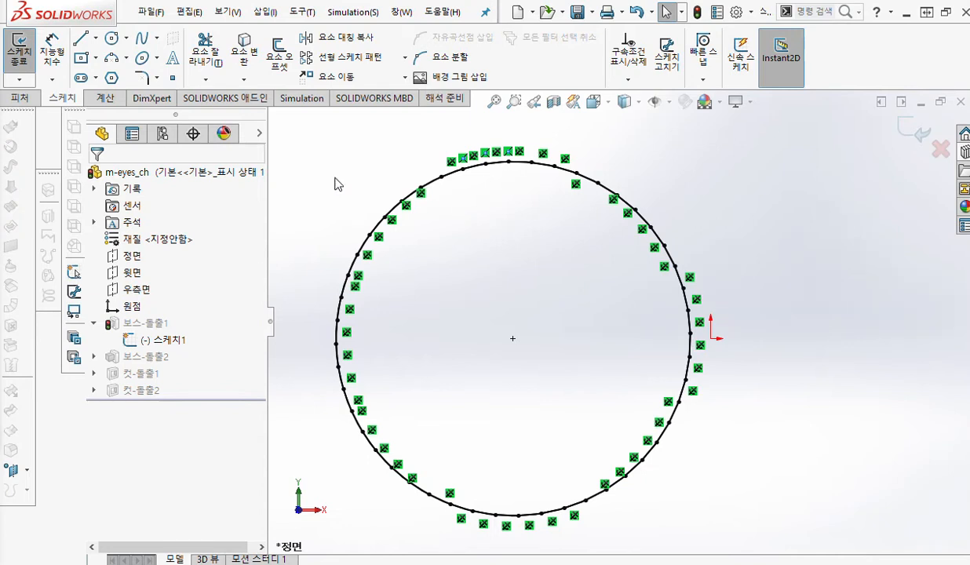
- Mark a selection box from corner 1 to corner 2 around the outline's upper part with temporary pen strokes
key("F12")
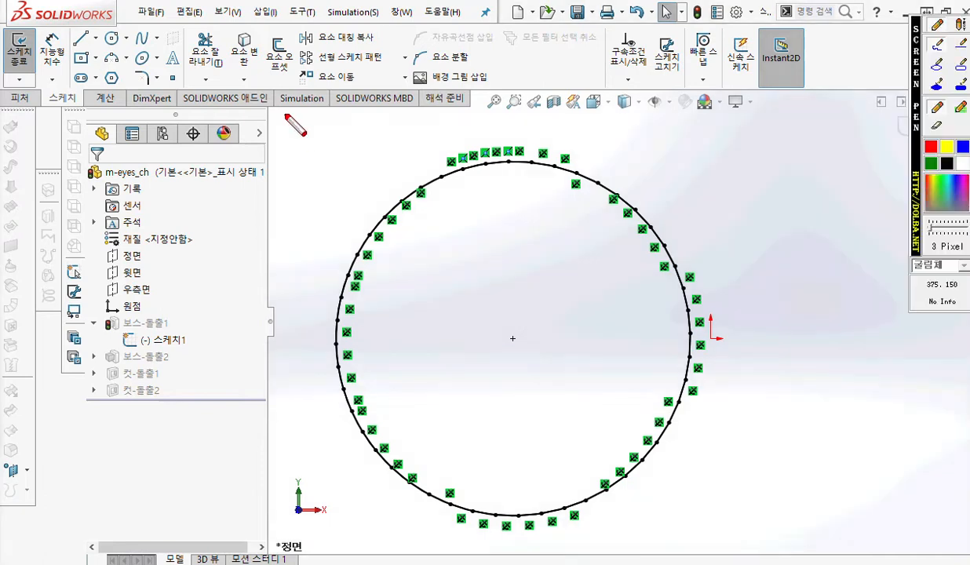
left_click_drag(288, 108, 271, 132)
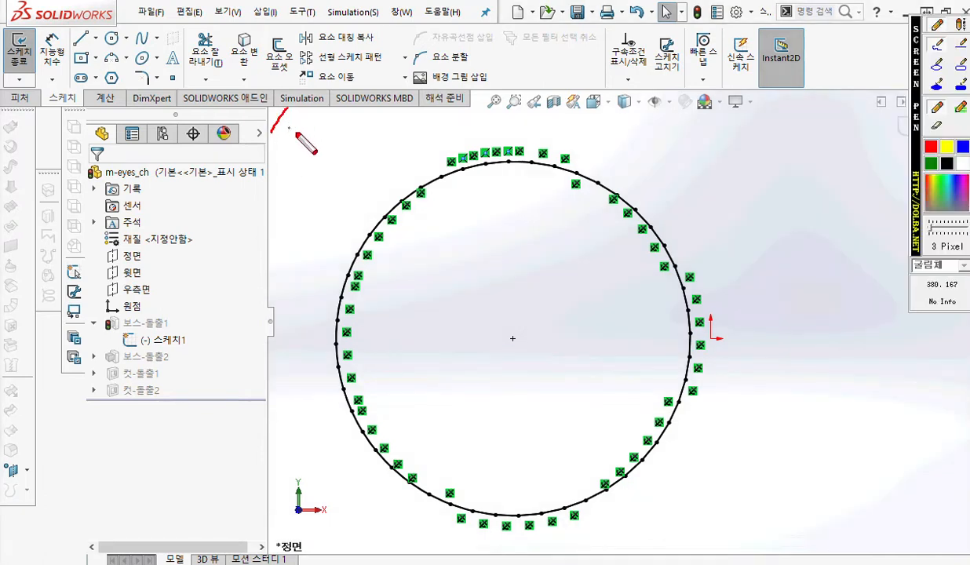
left_click_drag(822, 345, 848, 363)
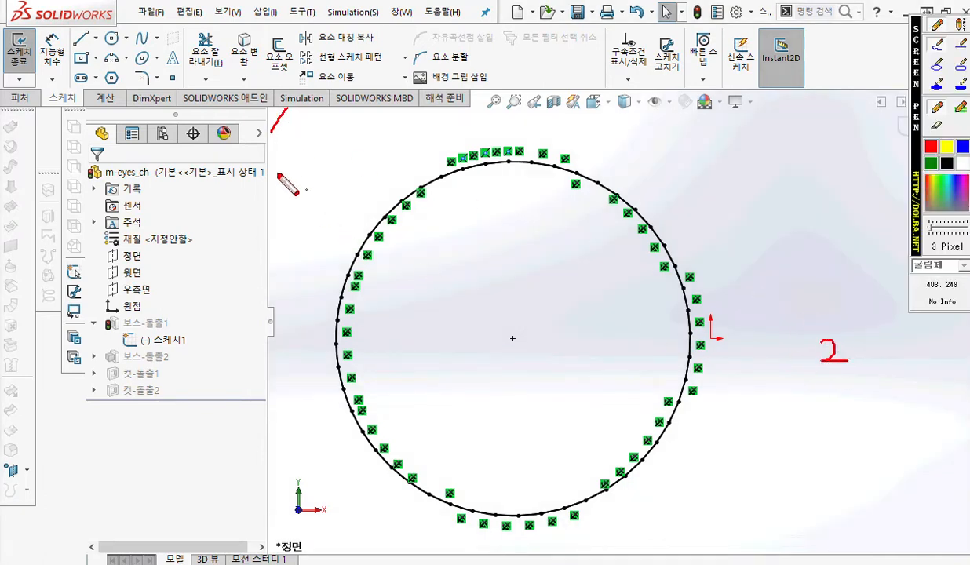
mouse_move(287, 118)
left_mouse_down()
mouse_move(763, 339)
mouse_move(764, 349)
left_mouse_up()
mouse_move(299, 125)
left_mouse_down()
mouse_move(722, 126)
mouse_move(760, 409)
mouse_move(307, 421)
mouse_move(302, 126)
left_mouse_up()
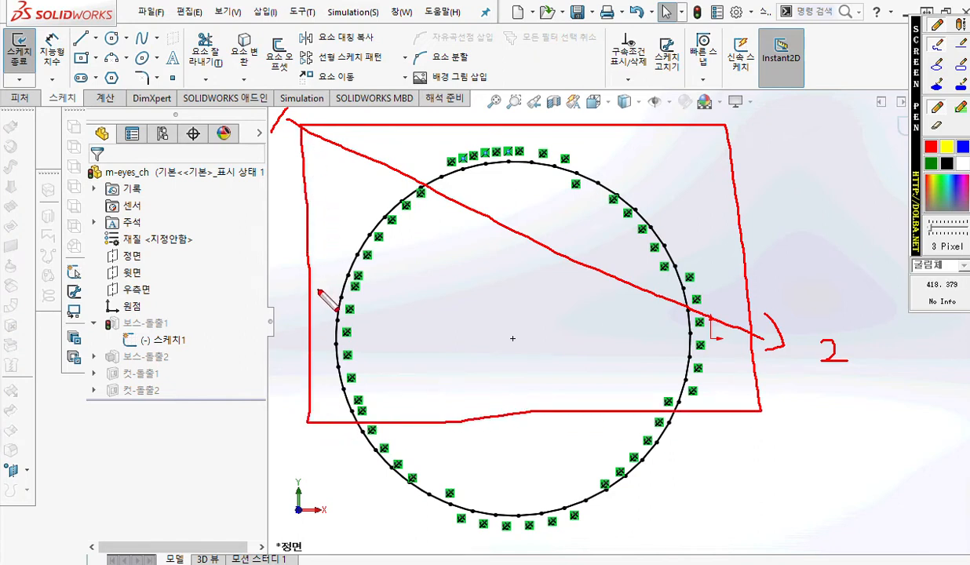
left_click_drag(385, 216, 359, 237)
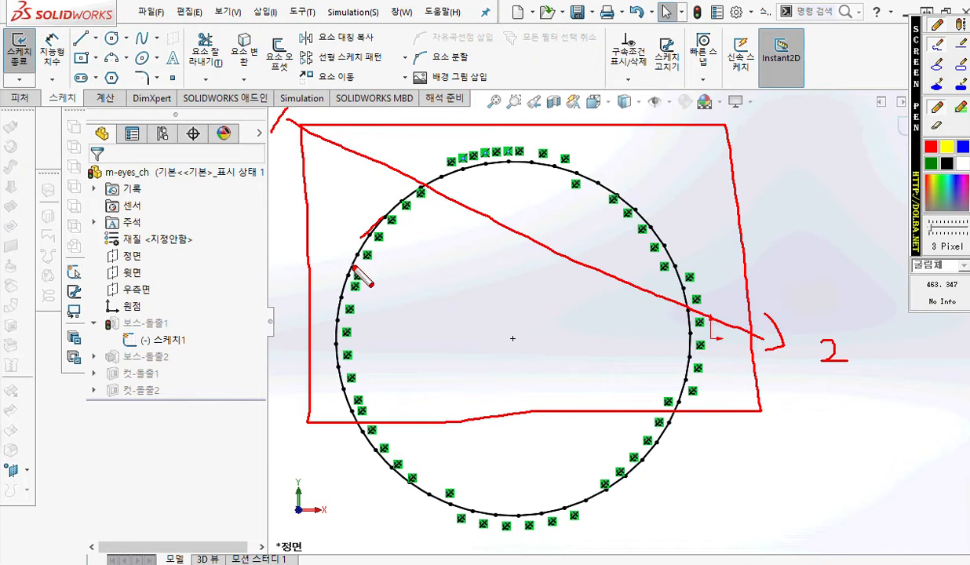
key("Escape")
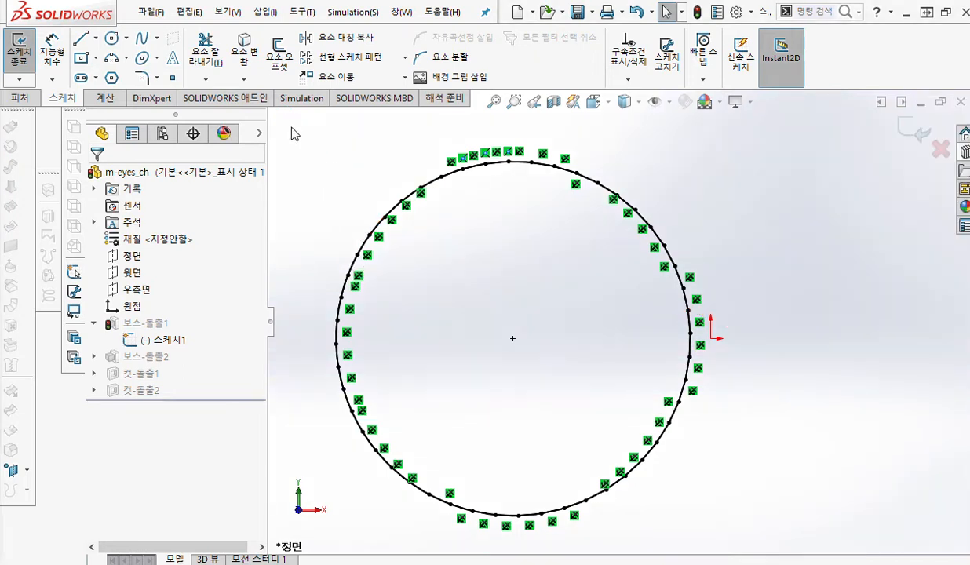
- Delete the polygon segments enclosed by a selection box over the upper part of the outline, keeping the circle
left_click_drag(290, 121, 816, 396)
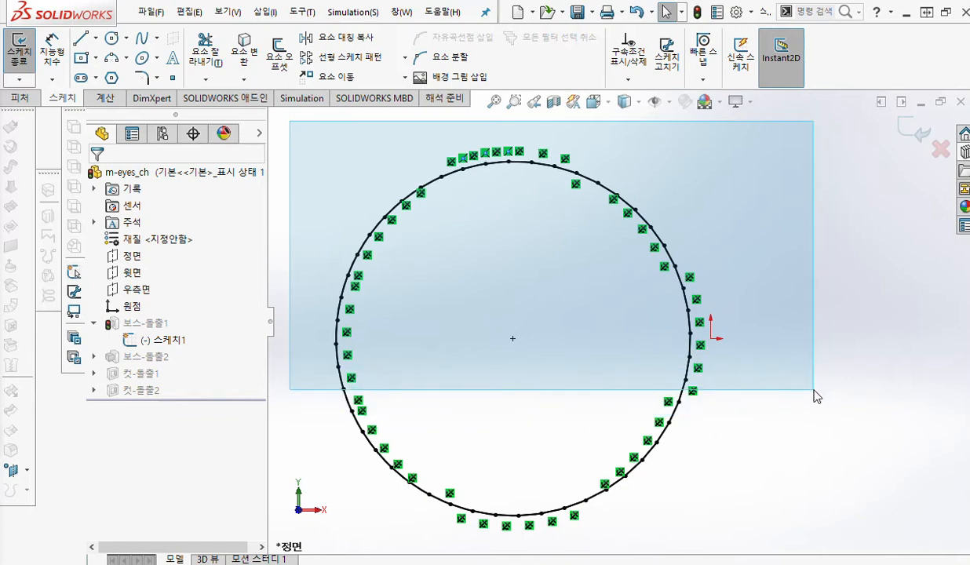
left_click_drag(815, 397, 813, 396)
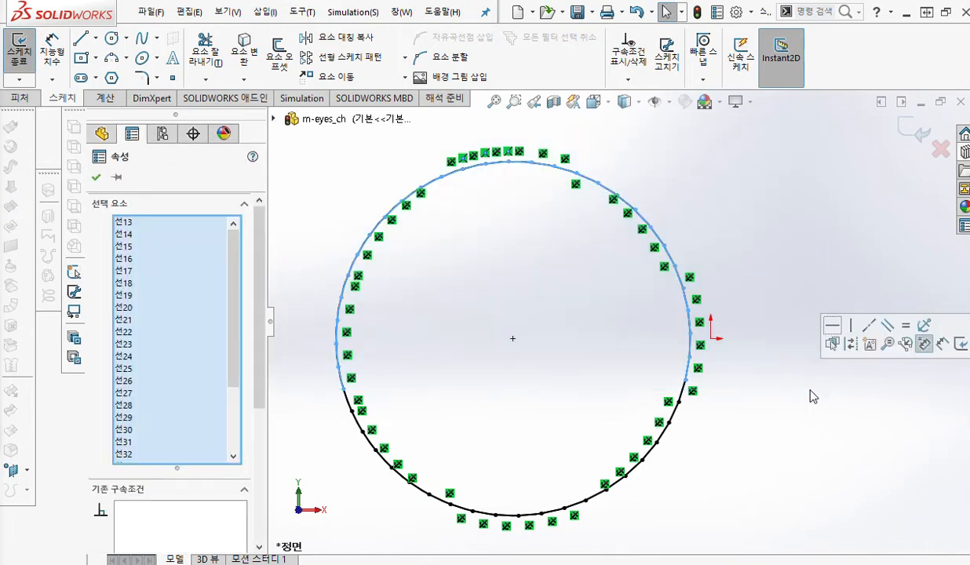
key("Delete")
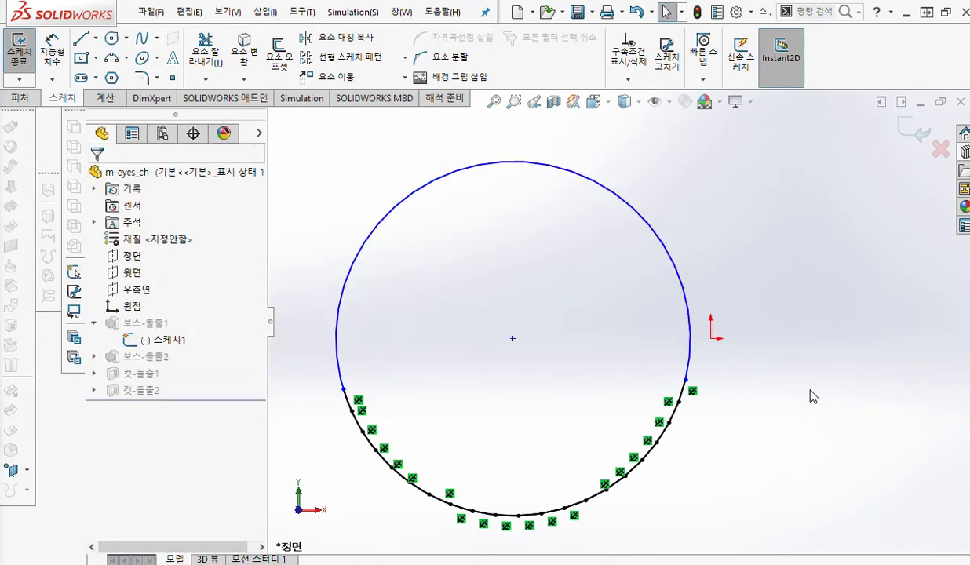
- Mark a selection box from corner 1 to corner 2 around the remaining lower segments with temporary pen strokes
key("F9")
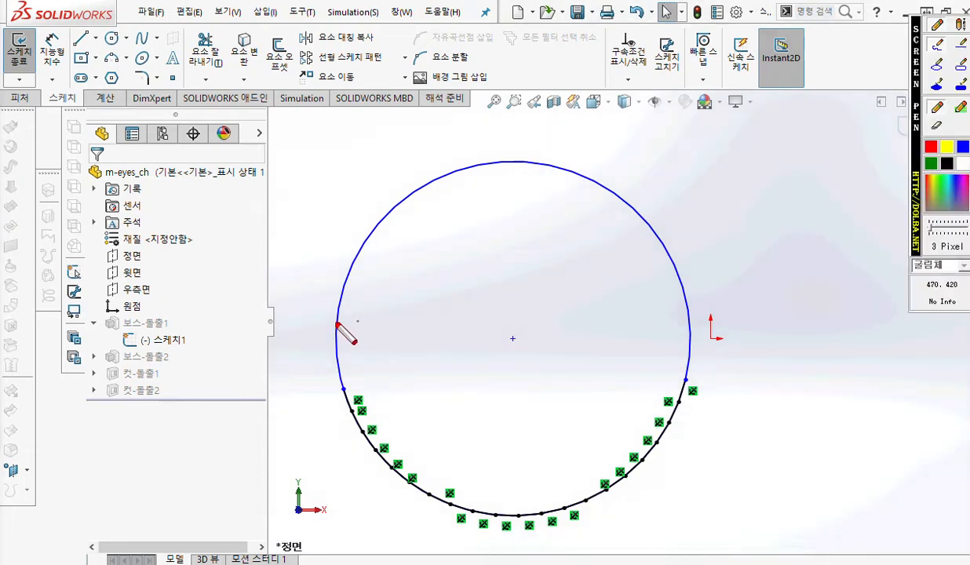
left_click_drag(298, 282, 288, 314)
mouse_move(775, 498)
left_mouse_down()
mouse_move(793, 517)
mouse_move(841, 528)
left_mouse_up()
mouse_move(309, 306)
left_mouse_down()
mouse_move(613, 446)
mouse_move(771, 499)
mouse_move(757, 525)
left_mouse_up()
mouse_move(308, 308)
left_mouse_down()
mouse_move(308, 541)
mouse_move(702, 547)
mouse_move(728, 455)
mouse_move(736, 286)
mouse_move(317, 306)
left_mouse_up()
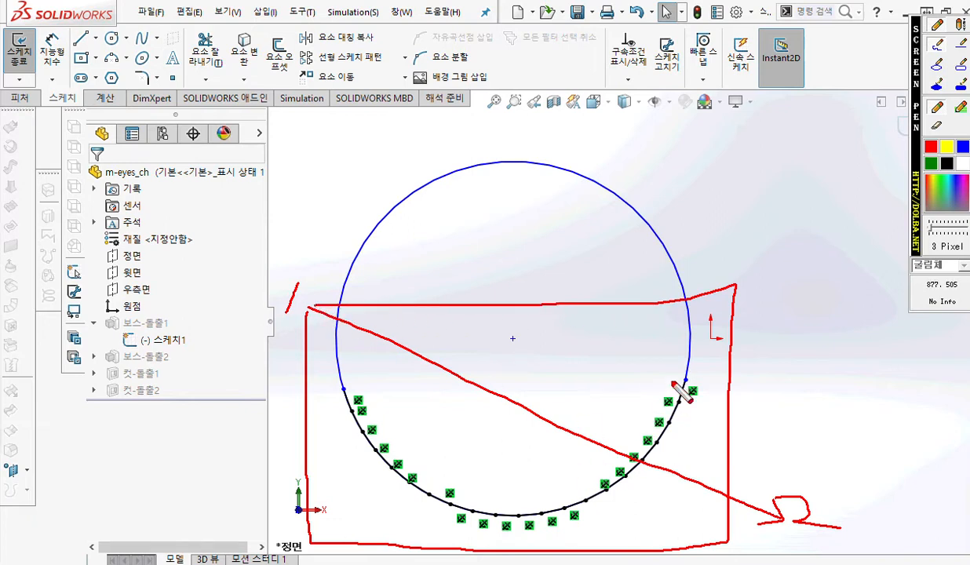
left_click_drag(684, 379, 672, 401)
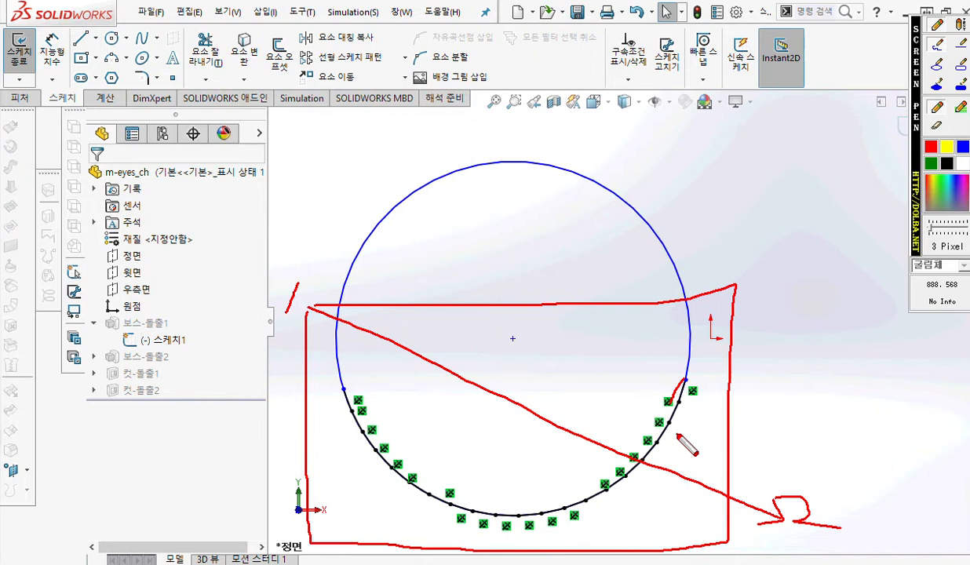
key("Escape")
- Delete the remaining polygon segments along the lower part of the outline, leaving only the circle
mouse_move(293, 283)
left_mouse_down()
mouse_move(714, 487)
mouse_move(788, 543)
left_mouse_up()
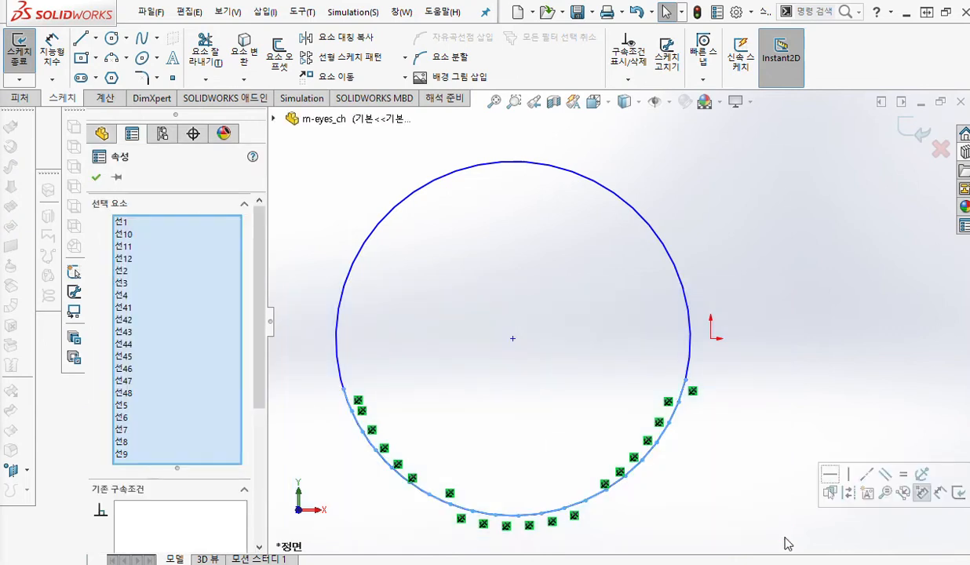
key("Delete")
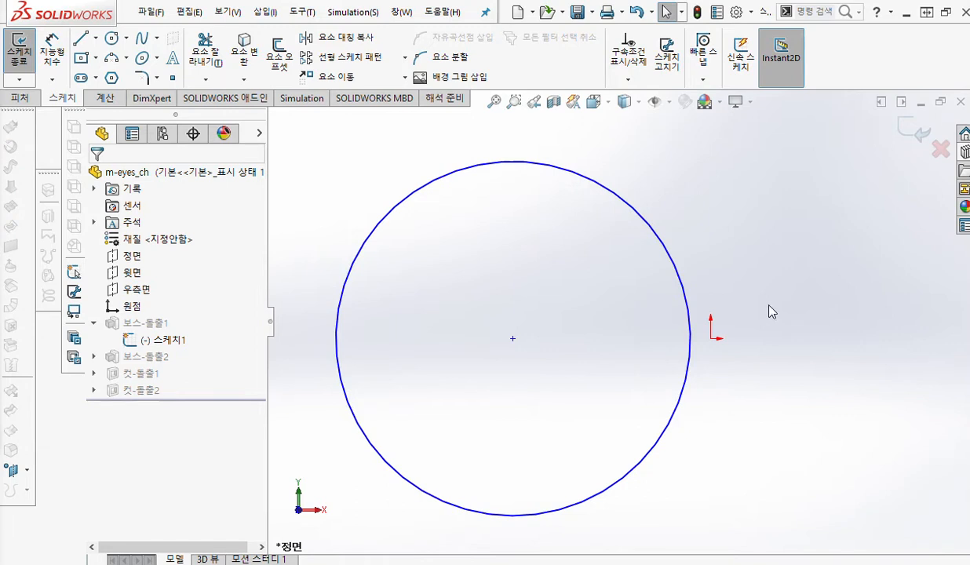
left_click(81, 38)
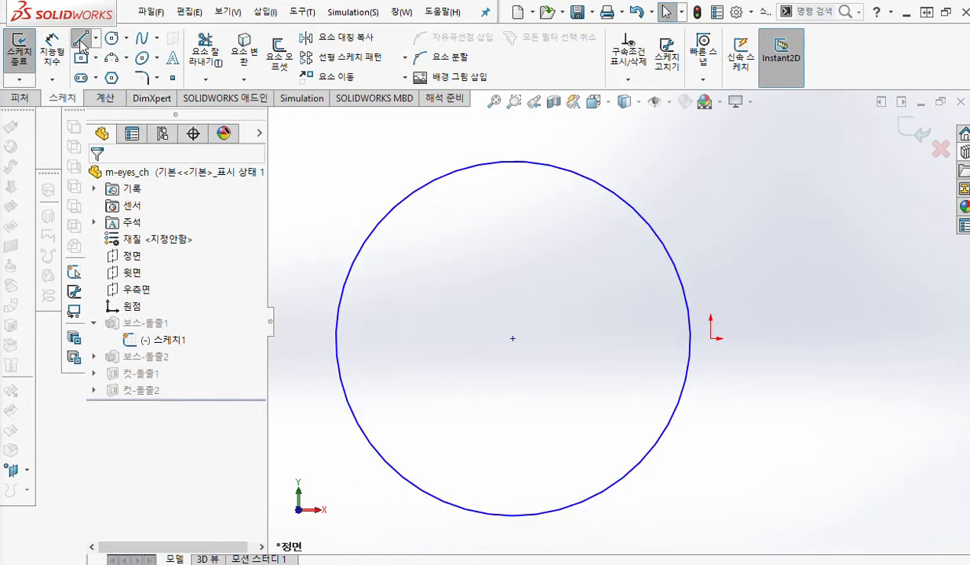
left_click(710, 339)
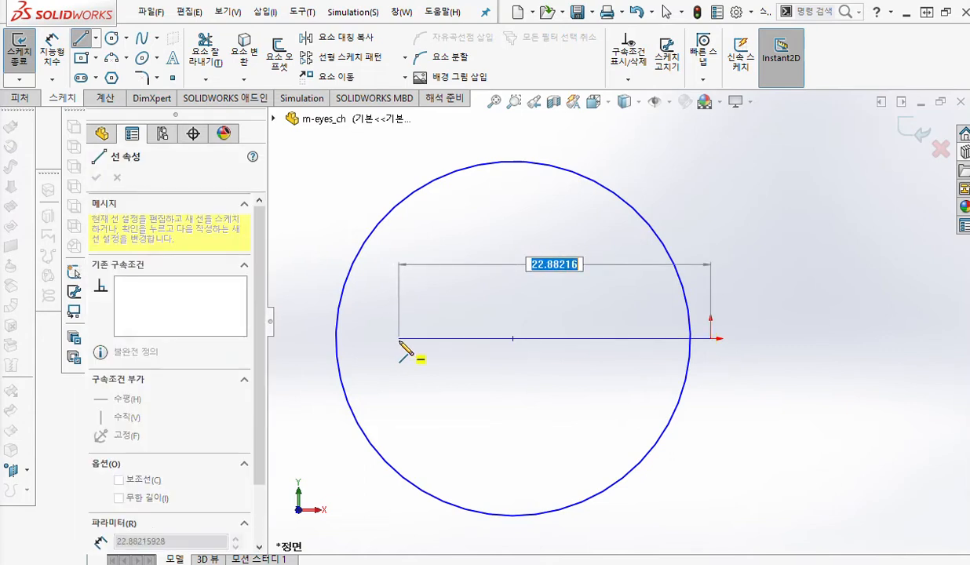
key("F9")
mouse_move(511, 322)
left_mouse_down()
mouse_move(511, 353)
mouse_move(534, 339)
left_mouse_up()
mouse_move(709, 330)
left_mouse_down()
mouse_move(702, 346)
mouse_move(716, 353)
left_mouse_up()
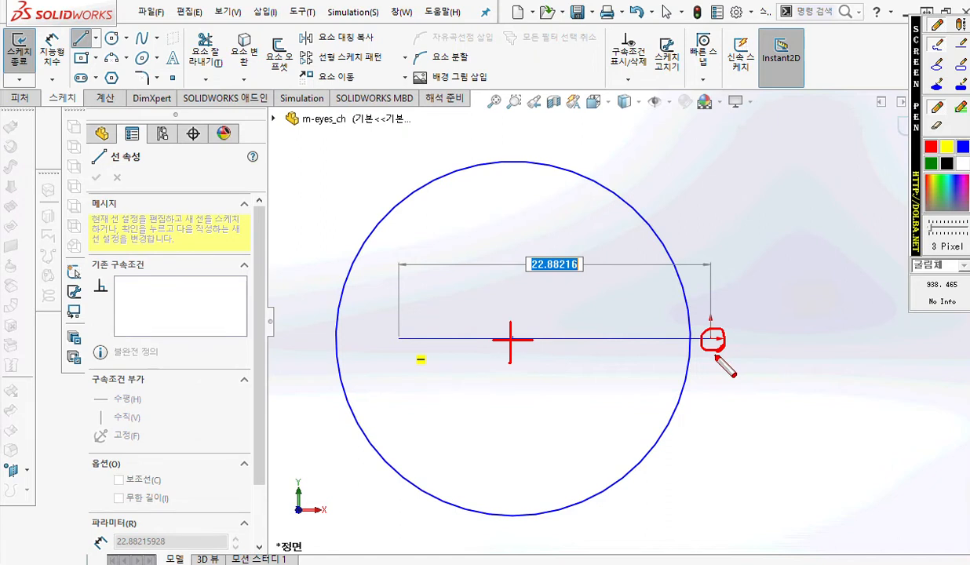
key("Escape")
key("Escape")
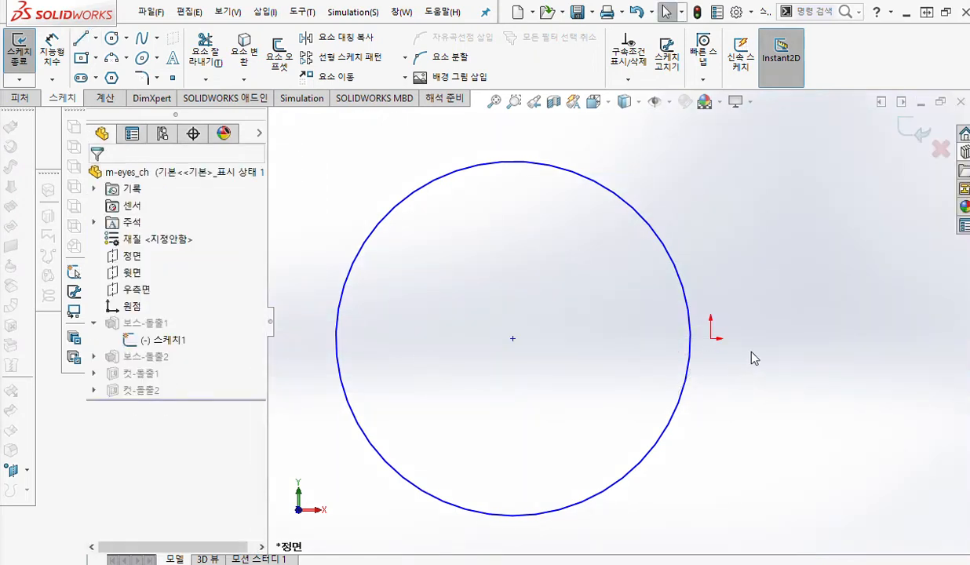
- Add a Horizontal (수평) relation between the circle's centre point and the sketch origin
left_click(513, 338)
left_click_drag(717, 331, 725, 346)
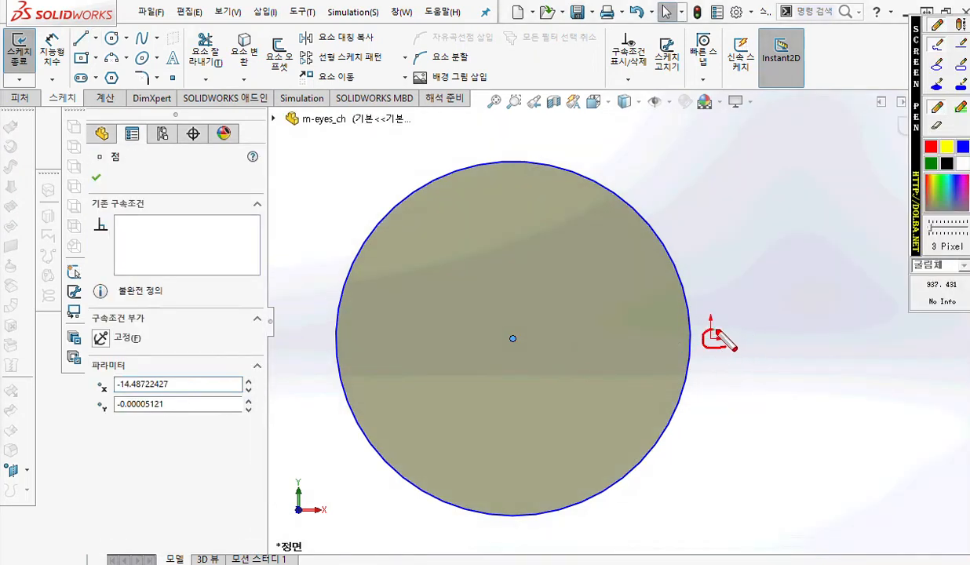
left_click_drag(498, 337, 535, 360)
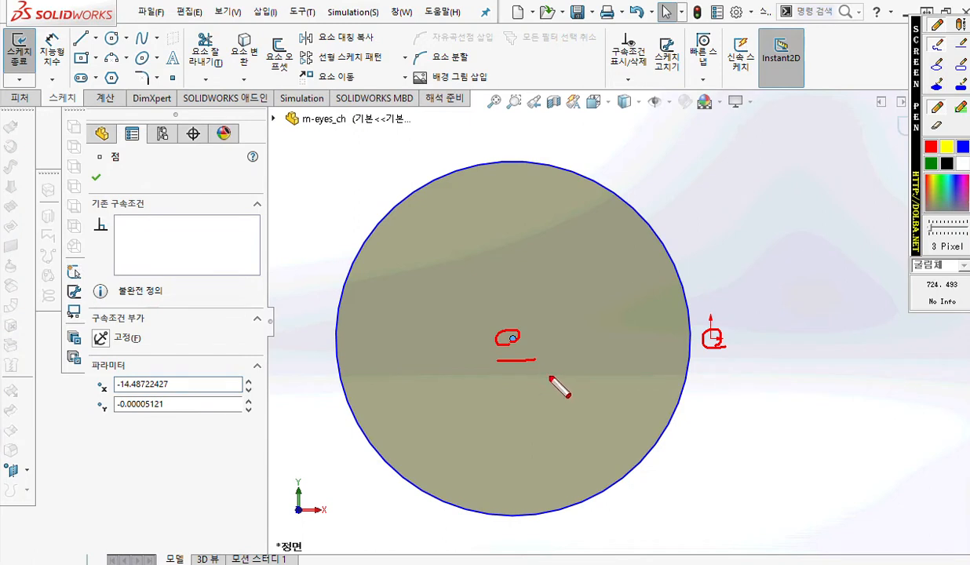
key("Escape")
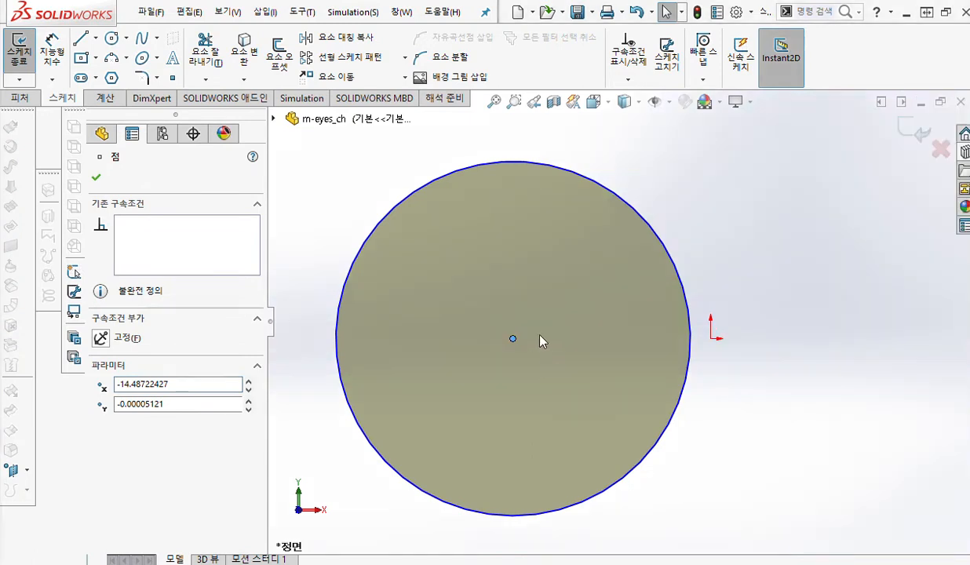
left_click(711, 339, "ctrl")
left_click(753, 276)
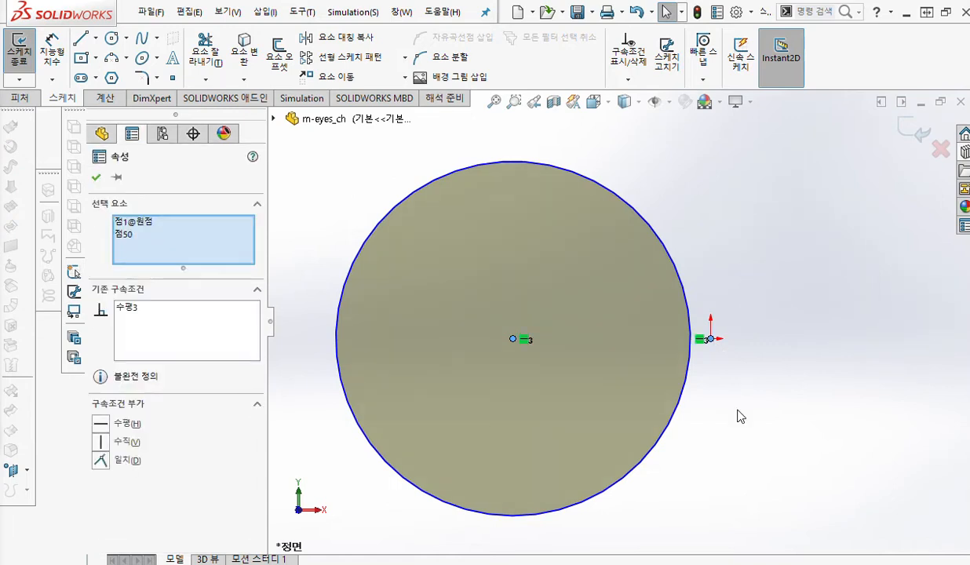
left_click(738, 415)
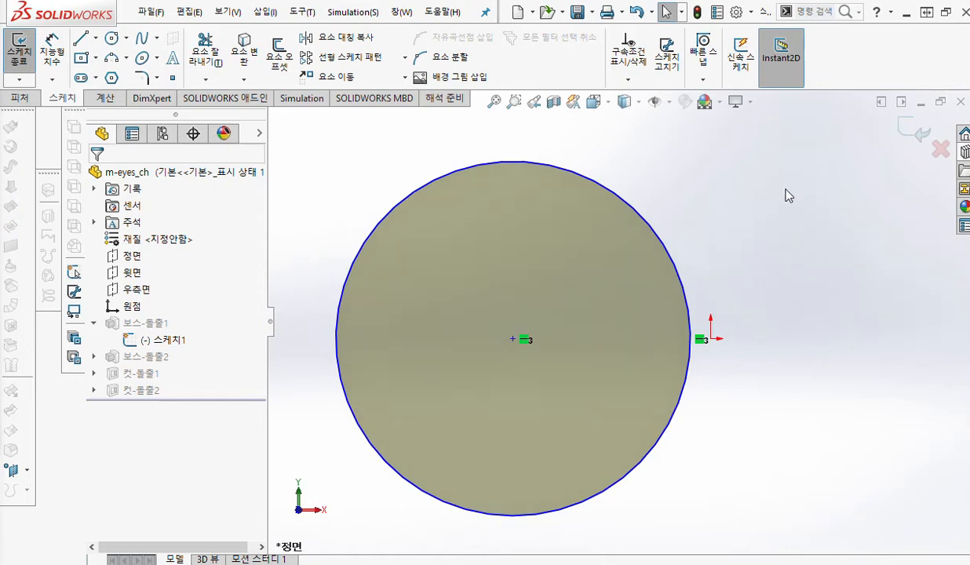
- Begin a Smart Dimension for the diameter of the circle
right_click(723, 192)
left_click(830, 173)
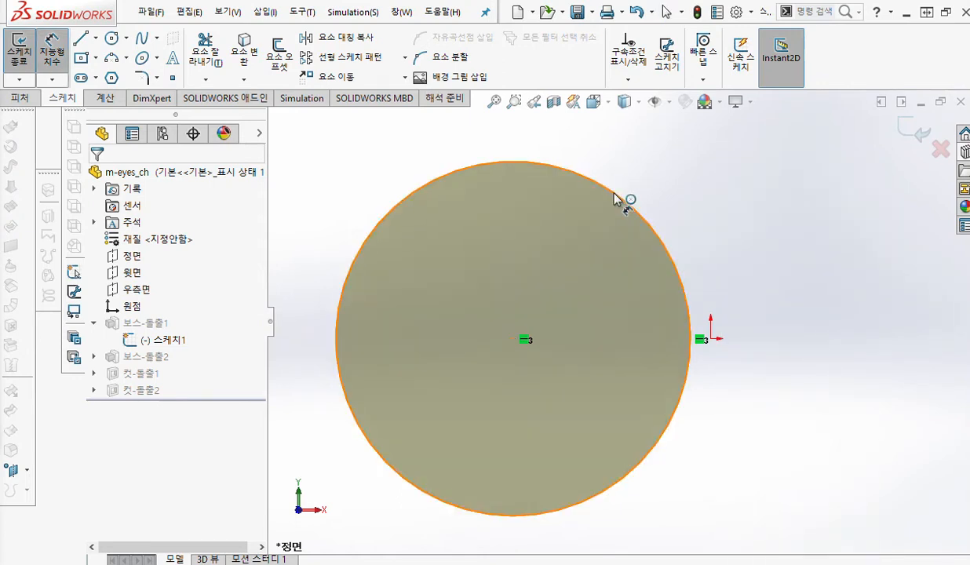
left_click(623, 202)
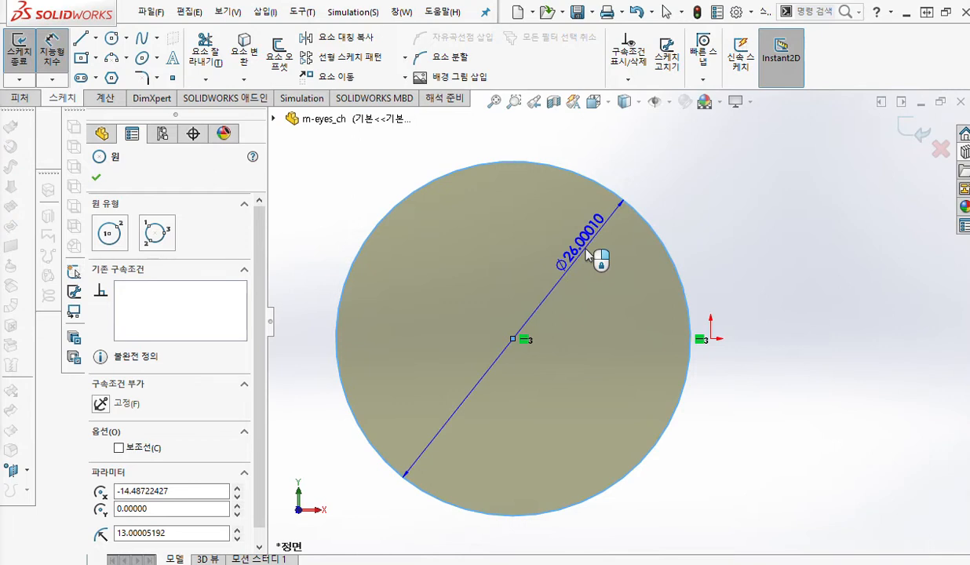
- Write Ø26 inside the circle near the diameter dimension with temporary pen strokes
key("F9")
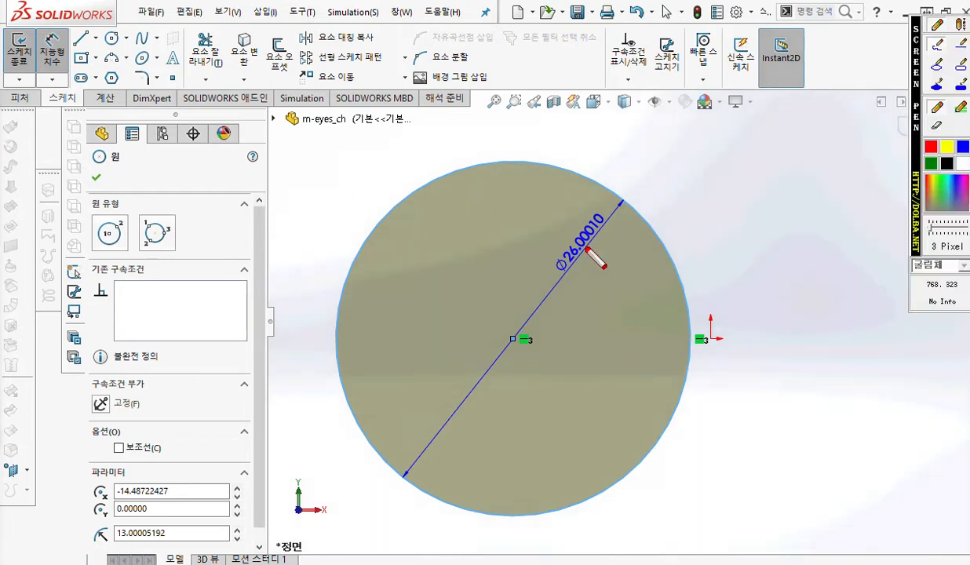
left_click_drag(493, 223, 521, 239)
mouse_move(536, 206)
left_mouse_down()
mouse_move(518, 230)
mouse_move(471, 214)
mouse_move(466, 259)
left_mouse_up()
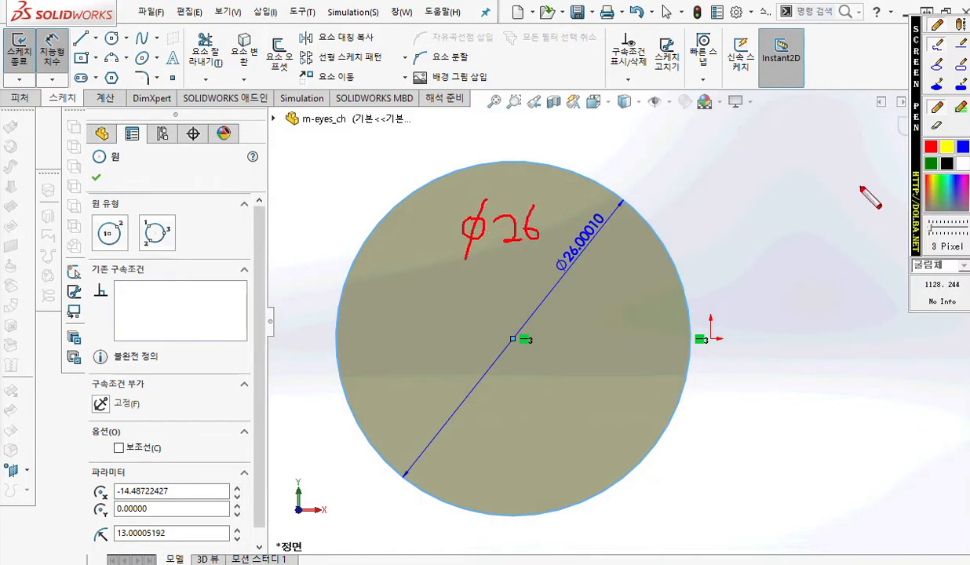
- Draw a red octagon beside the disc with the screen pen and circumscribe it with a blue circle through its corners
mouse_move(750, 139)
left_mouse_down()
mouse_move(818, 139)
mouse_move(872, 179)
mouse_move(866, 236)
mouse_move(824, 288)
mouse_move(767, 283)
mouse_move(723, 264)
mouse_move(711, 244)
left_mouse_up()
left_click_drag(709, 190, 711, 243)
left_click_drag(750, 139, 700, 179)
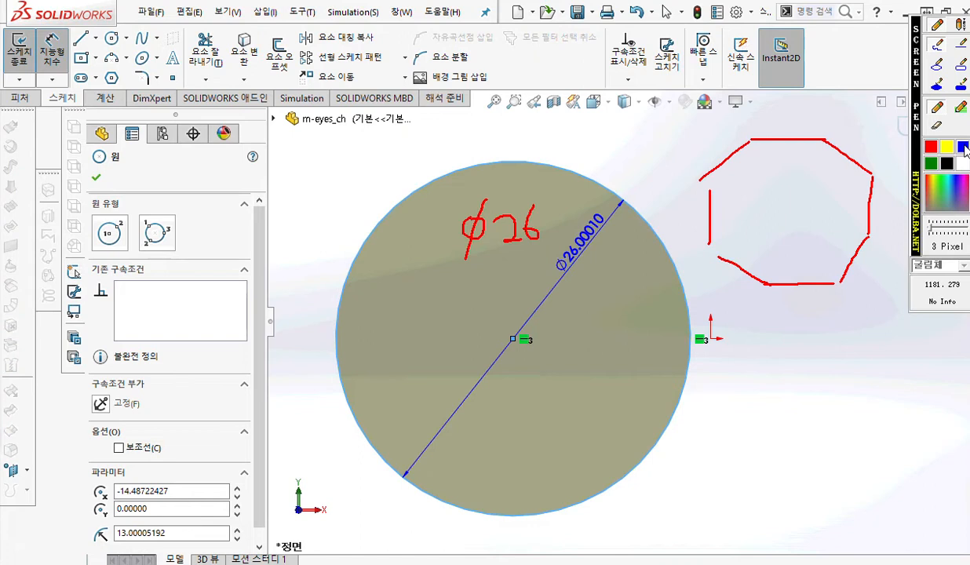
left_click(963, 147)
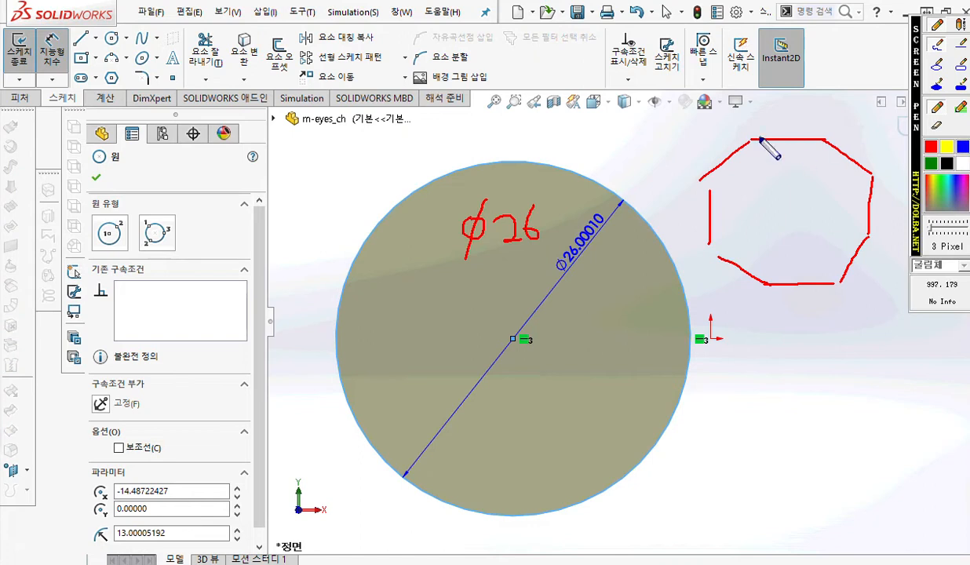
left_click_drag(753, 141, 751, 146)
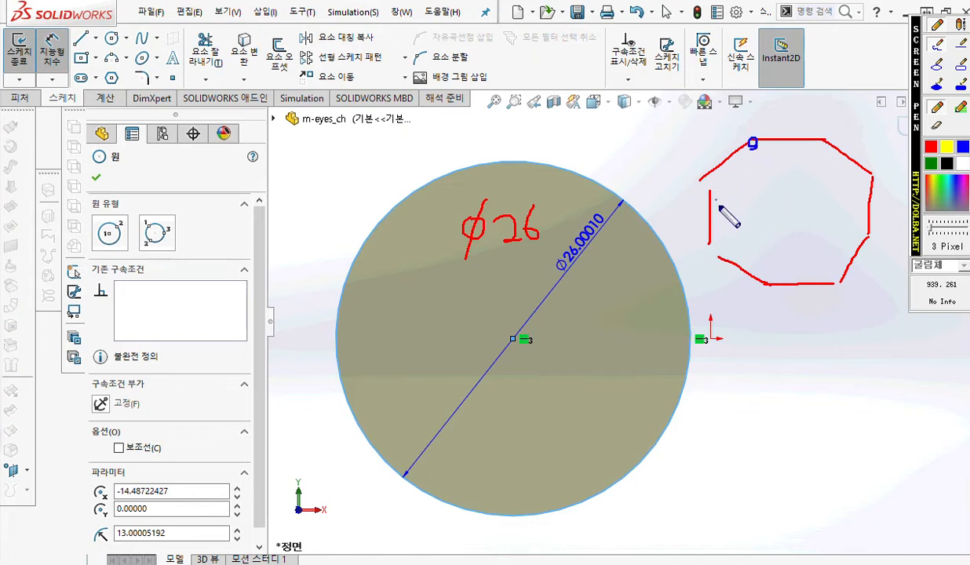
mouse_move(713, 239)
left_mouse_down()
mouse_move(704, 251)
mouse_move(715, 250)
left_mouse_up()
mouse_move(713, 172)
left_mouse_down()
mouse_move(704, 182)
mouse_move(713, 185)
left_mouse_up()
mouse_move(871, 187)
left_mouse_down()
mouse_move(861, 147)
mouse_move(757, 136)
mouse_move(714, 176)
mouse_move(706, 242)
mouse_move(744, 278)
mouse_move(796, 287)
mouse_move(866, 254)
mouse_move(873, 174)
left_mouse_up()
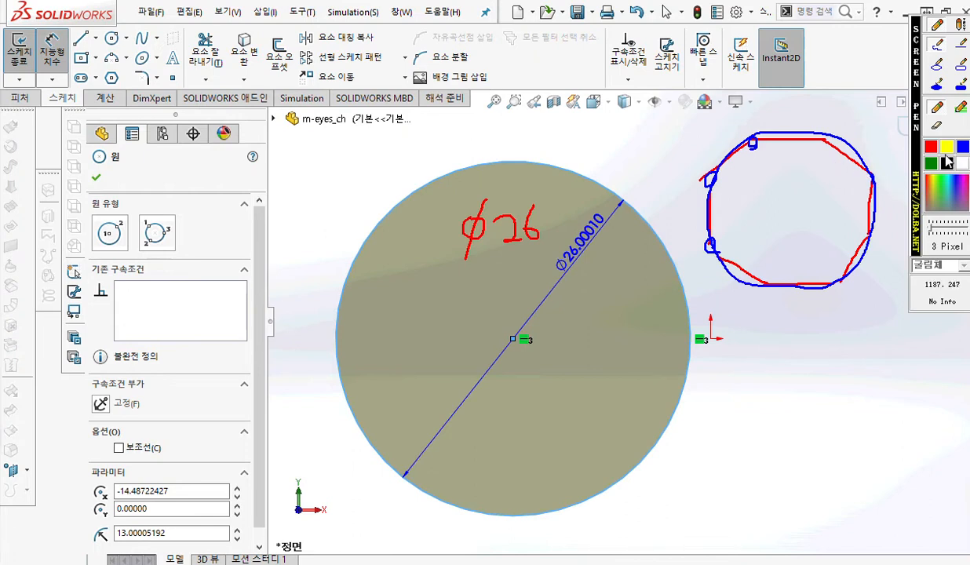
- Label the circumscribed circle of the octagon Ø10.1 in green with the screen pen
left_click(930, 167)
mouse_move(822, 108)
left_mouse_down()
mouse_move(818, 129)
mouse_move(836, 126)
left_mouse_up()
left_click_drag(849, 108, 859, 126)
left_click_drag(879, 107, 870, 126)
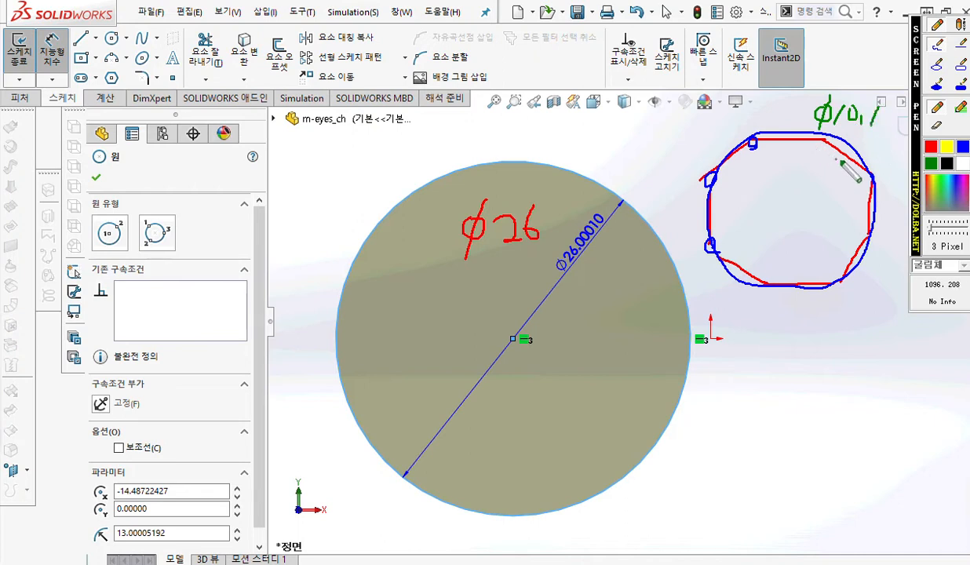
- Draw a green inner circle through the octagon's marked segment midpoints, label it Ø9.9, and close the screen pen
mouse_move(835, 144)
left_mouse_down()
mouse_move(847, 164)
mouse_move(838, 167)
left_mouse_up()
mouse_move(861, 197)
left_mouse_down()
mouse_move(870, 212)
mouse_move(861, 212)
left_mouse_up()
left_click_drag(855, 254, 859, 261)
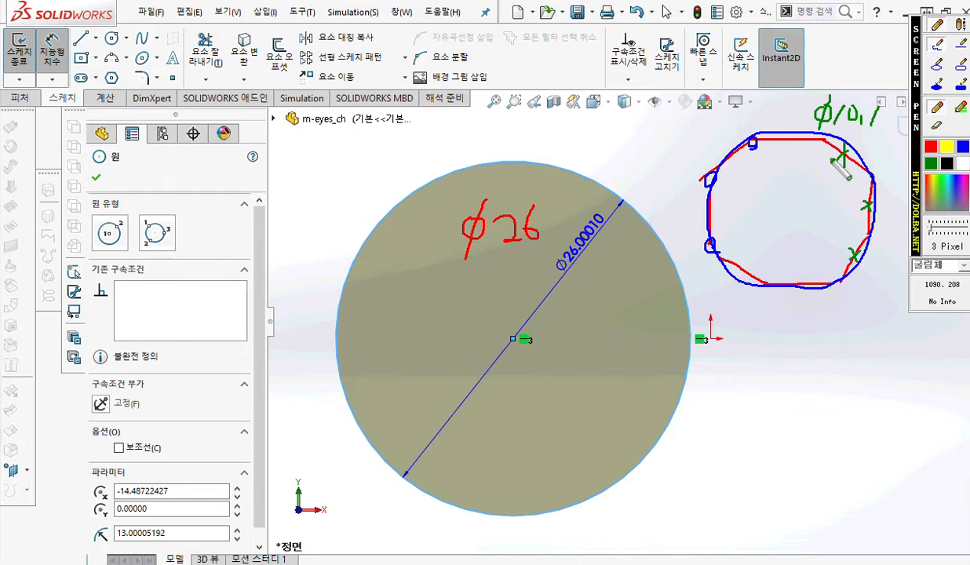
mouse_move(838, 160)
left_mouse_down()
mouse_move(859, 190)
mouse_move(853, 247)
mouse_move(808, 270)
mouse_move(753, 259)
mouse_move(730, 225)
mouse_move(762, 152)
mouse_move(819, 150)
left_mouse_up()
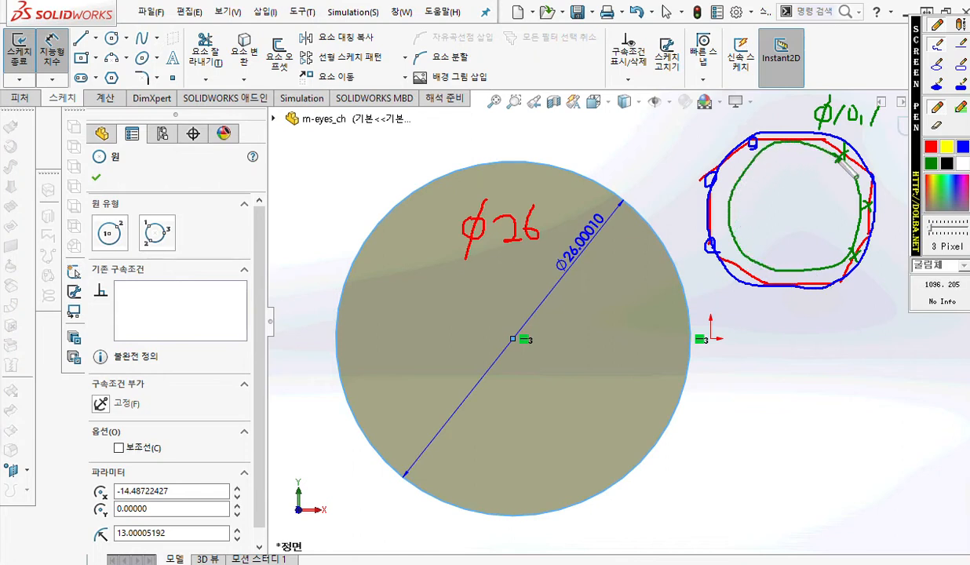
mouse_move(788, 182)
left_mouse_down()
mouse_move(785, 210)
mouse_move(802, 179)
mouse_move(816, 201)
mouse_move(837, 178)
mouse_move(835, 212)
left_mouse_up()
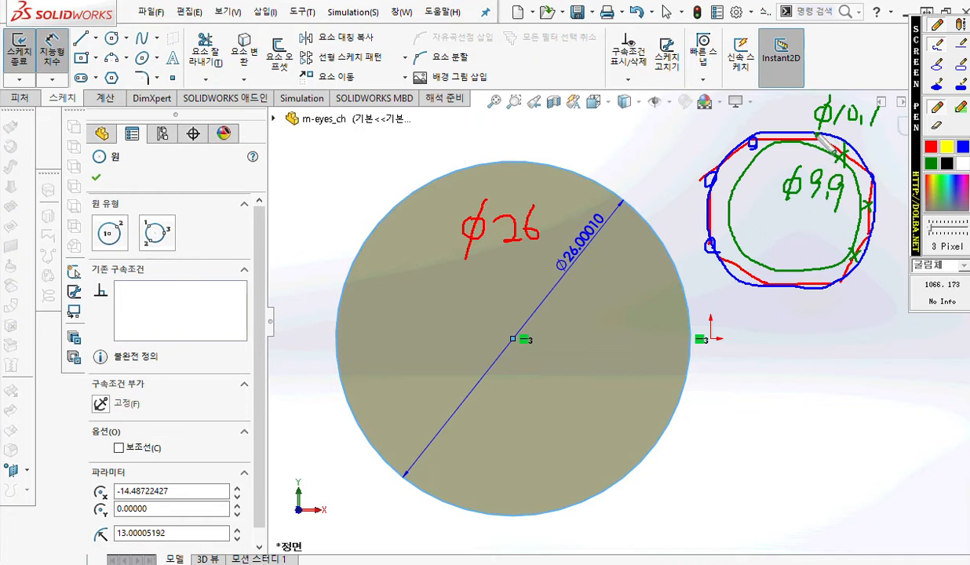
left_click_drag(610, 213, 571, 297)
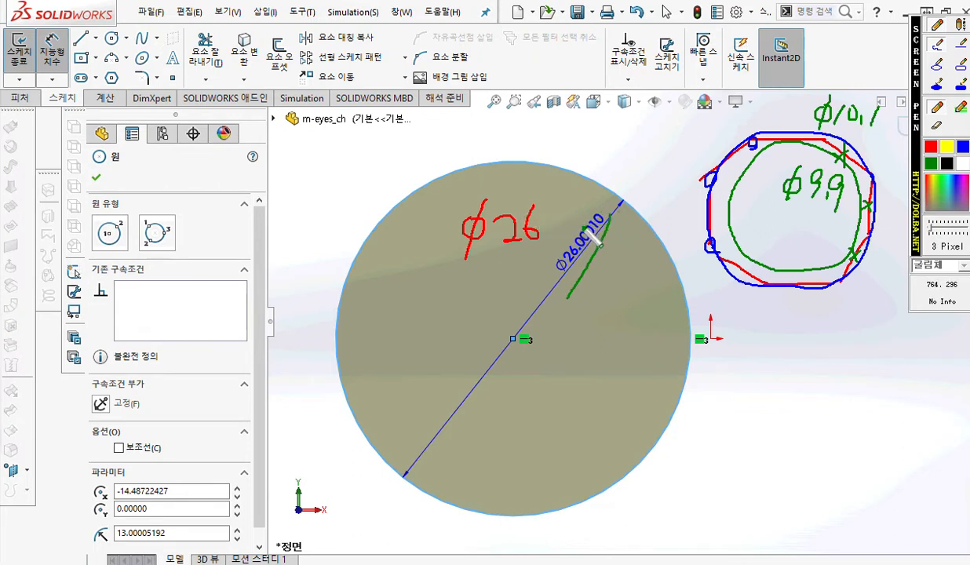
key("Escape")
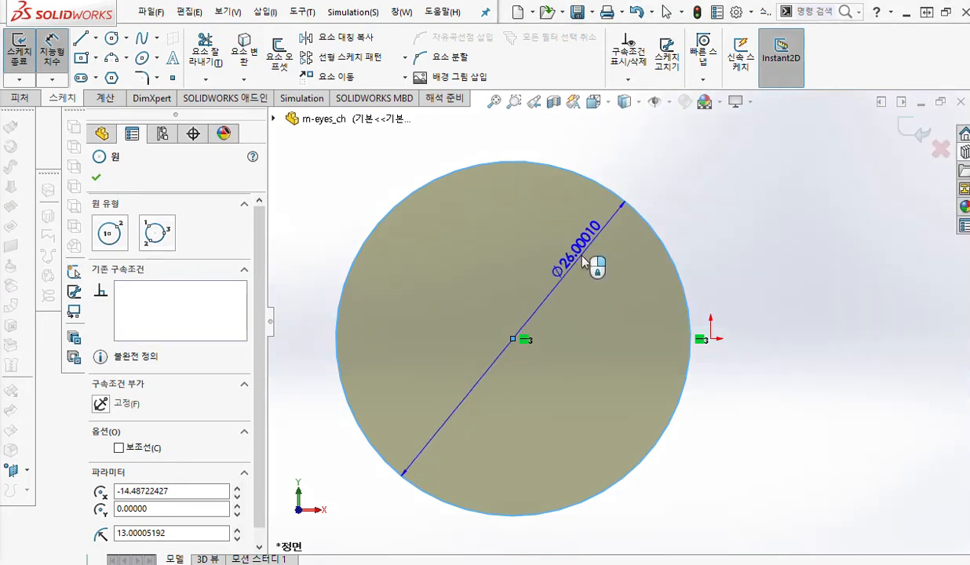
- Place the circle's diameter dimension and set it to 26 mm
double_click(585, 249)
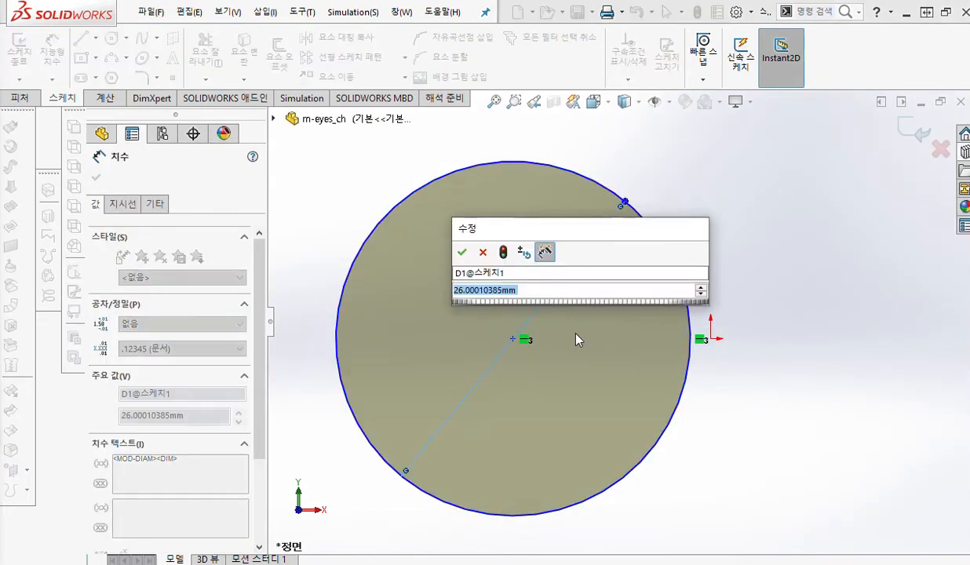
type("26")
key("Return")
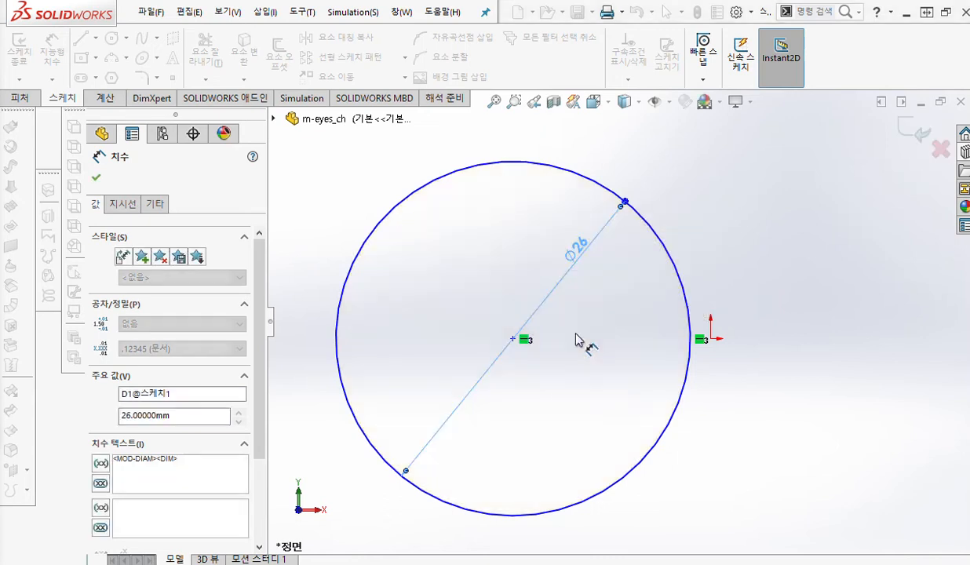
left_click(766, 313)
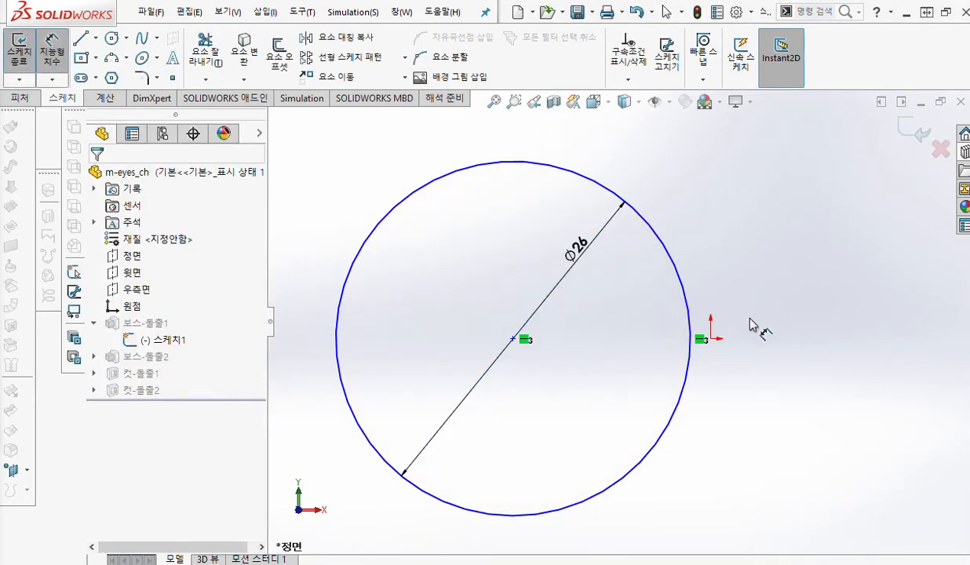
- Mark the horizontal distance between the circle's centre and the origin with temporary green pen strokes
key("F12")
mouse_move(716, 350)
left_mouse_down()
mouse_move(714, 323)
mouse_move(713, 349)
left_mouse_up()
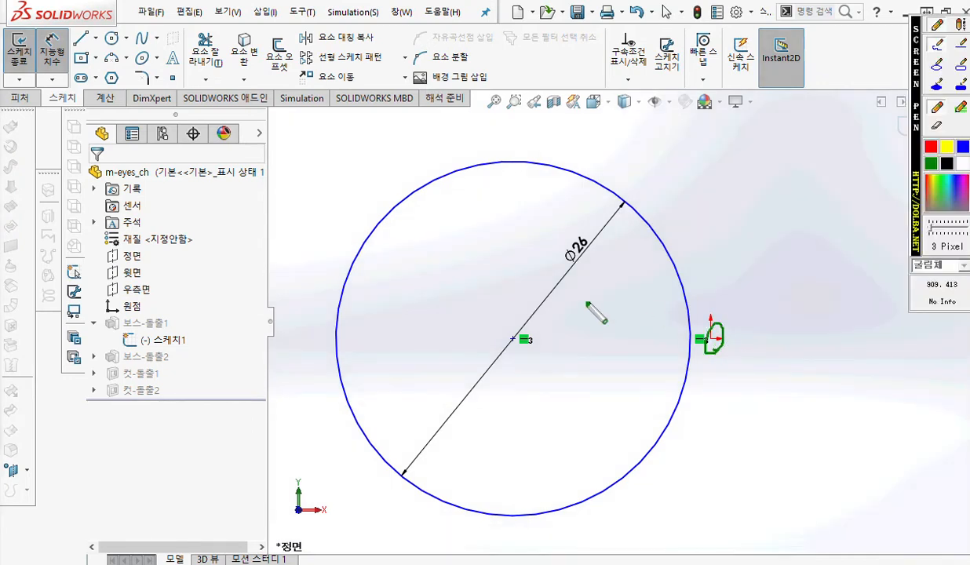
mouse_move(517, 339)
left_mouse_down()
mouse_move(505, 336)
mouse_move(515, 438)
mouse_move(745, 404)
left_mouse_up()
left_click_drag(723, 355, 724, 428)
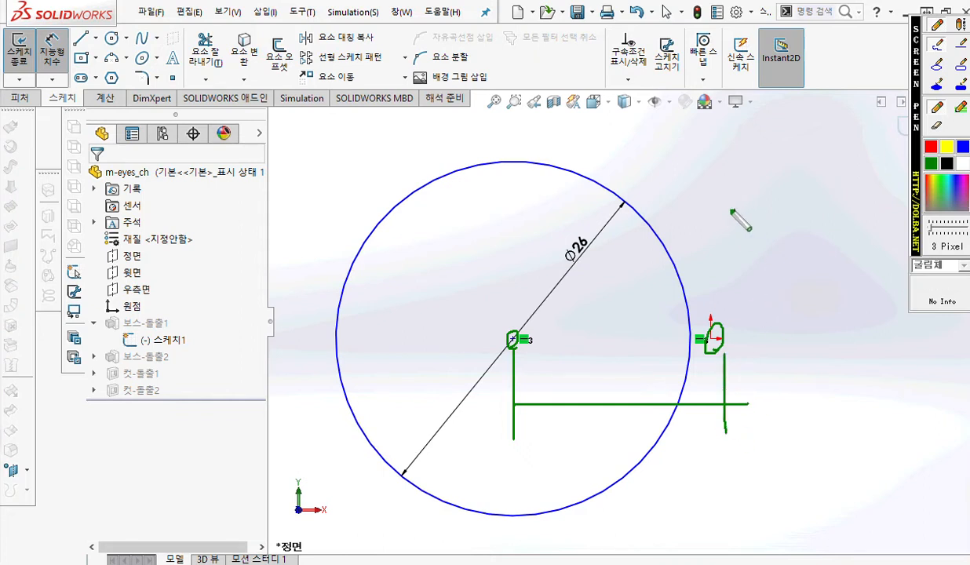
key("F12")
right_click(742, 210)
left_click(691, 202)
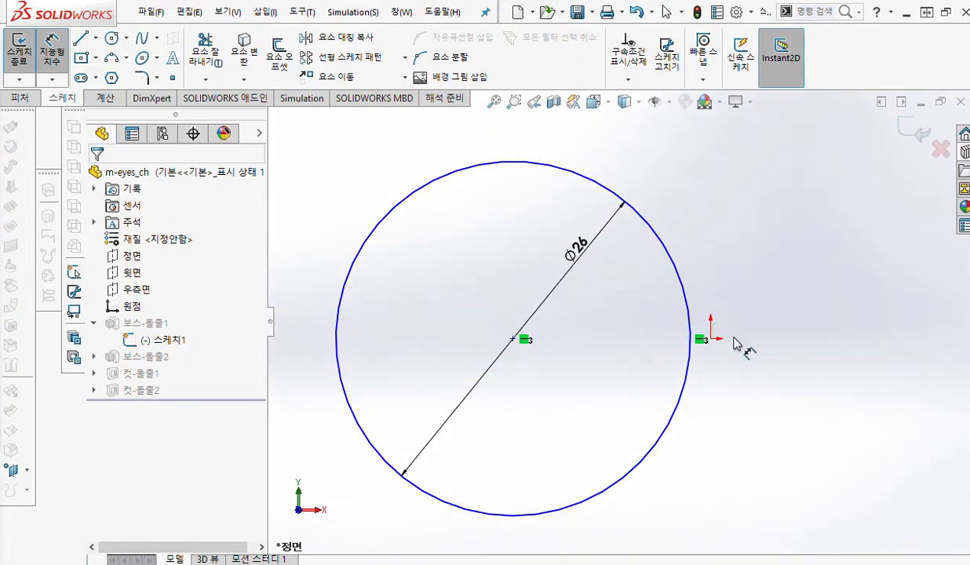
- Start a horizontal dimension between the origin and the circle's centre, and jot 14.5 beneath it with the screen pen
left_click(712, 338)
left_click(514, 339)
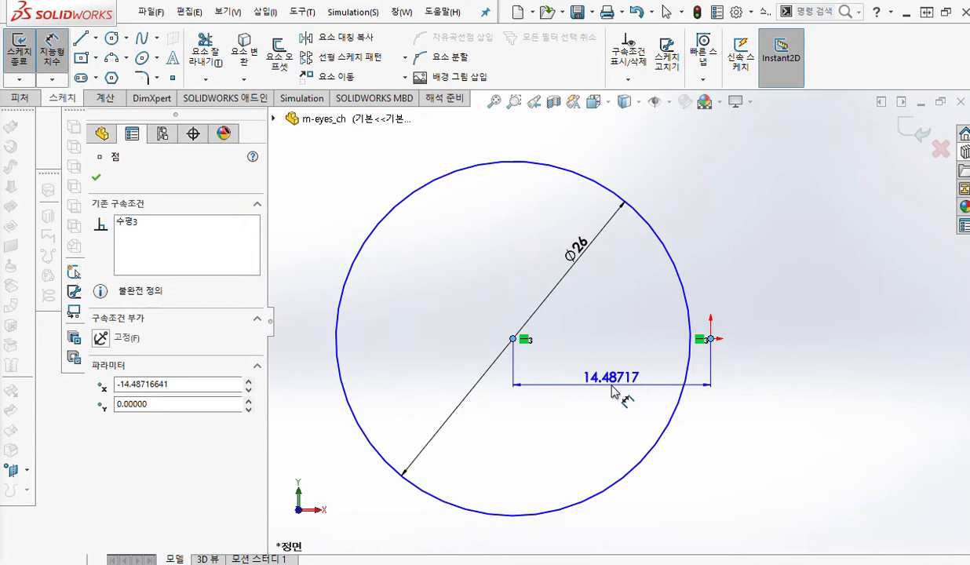
key("F12")
mouse_move(591, 392)
left_mouse_down()
mouse_move(586, 430)
mouse_move(621, 412)
mouse_move(613, 431)
left_mouse_up()
mouse_move(644, 396)
left_mouse_down()
mouse_move(637, 433)
mouse_move(672, 407)
left_mouse_up()
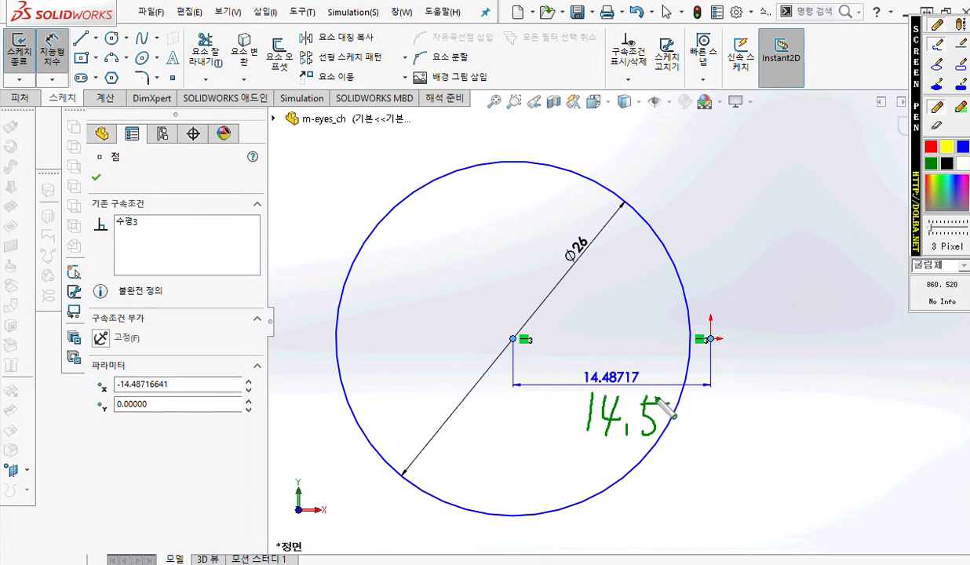
key("Escape")
- Place the horizontal dimension between circle centre and origin, set it to 14.5 mm, and end dimensioning
left_click(594, 389)
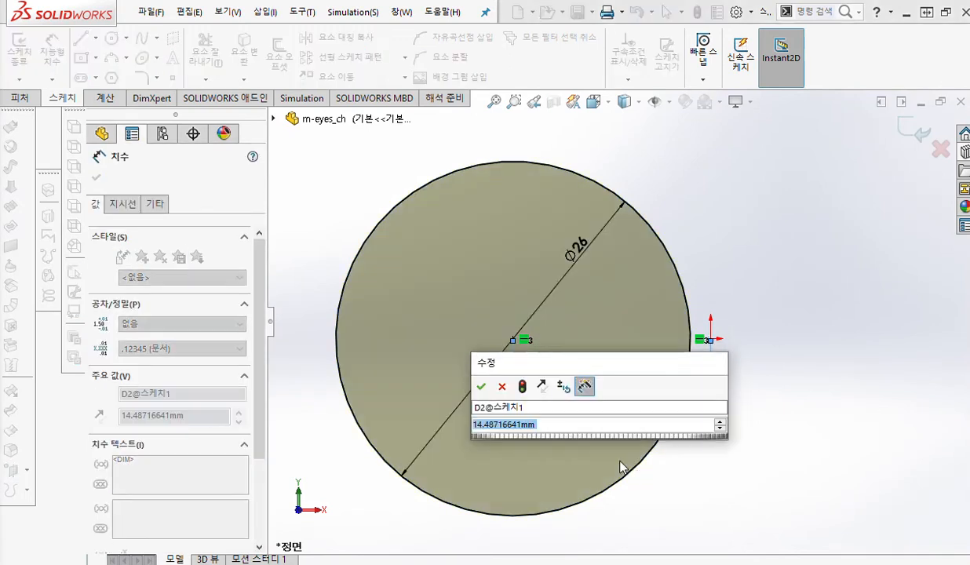
type("14.5")
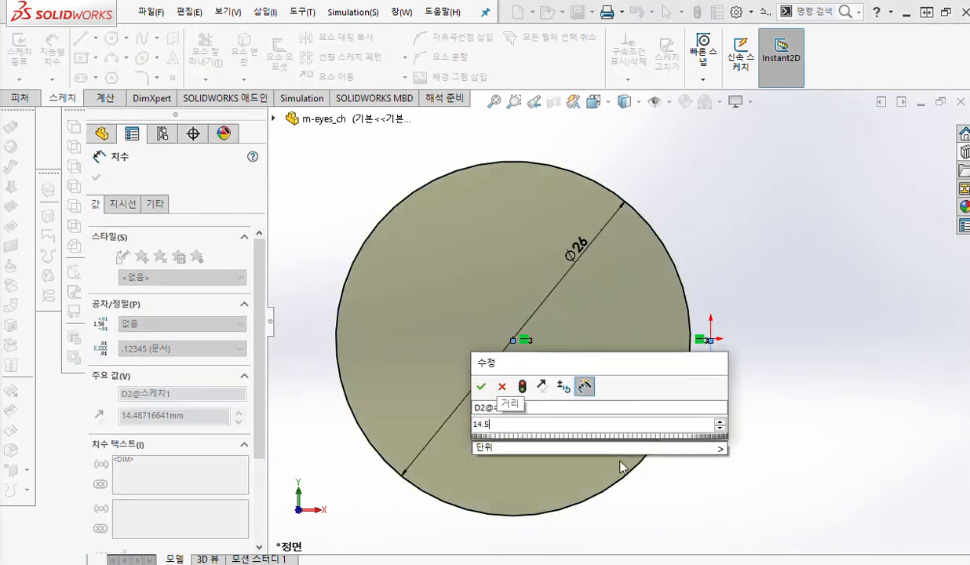
key("Return")
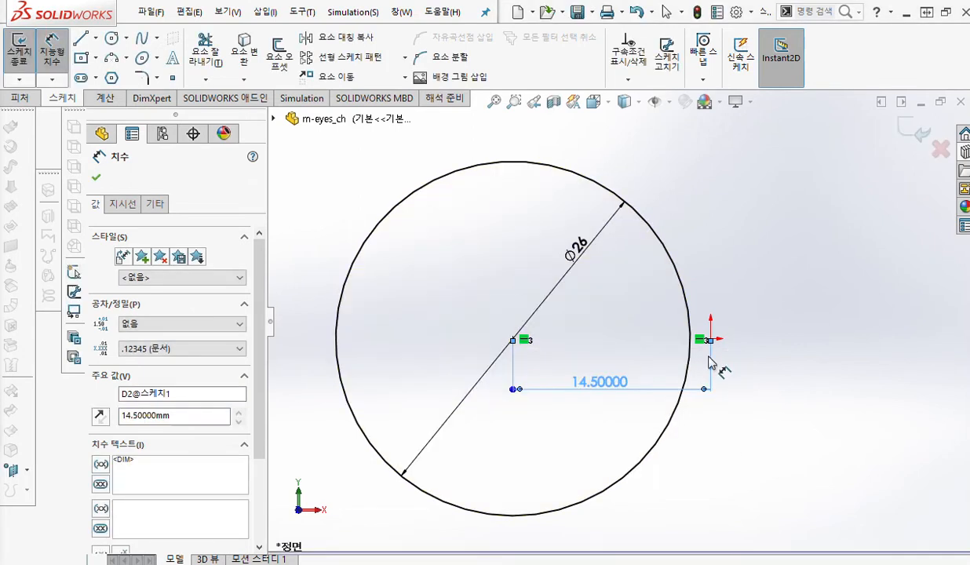
left_click(746, 263)
right_click(737, 183)
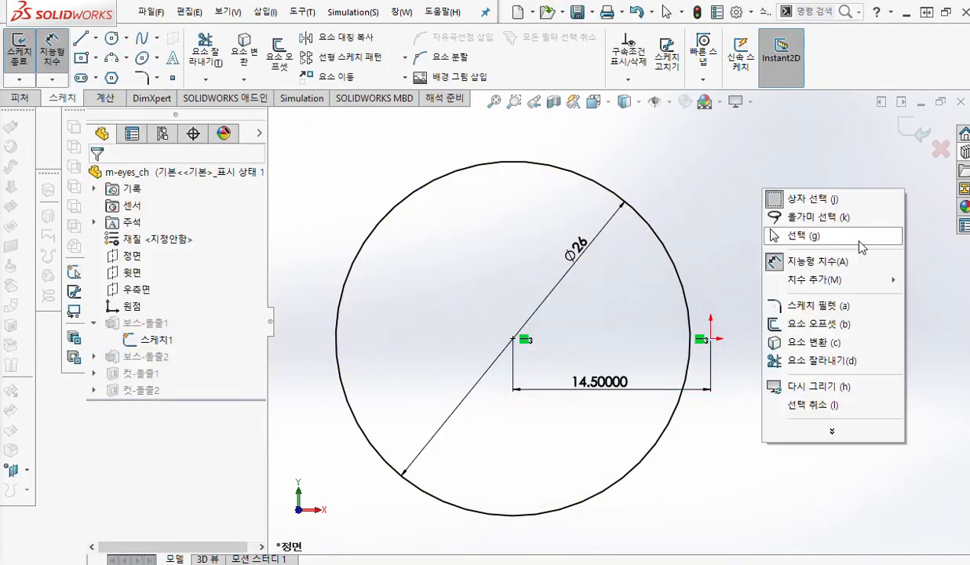
left_click(795, 240)
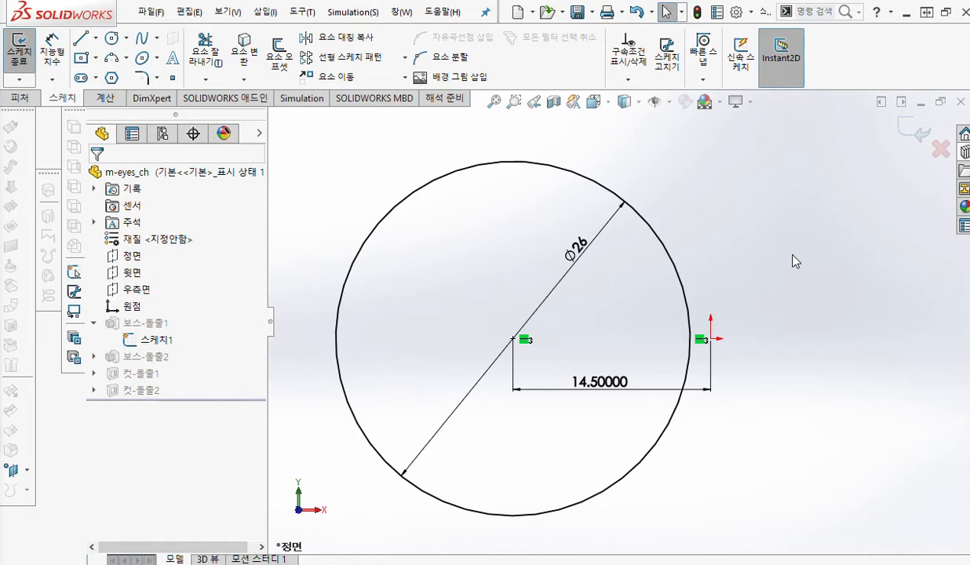
- Exit 스케치1 and show the rebuilt disc at an angle
right_click(741, 217)
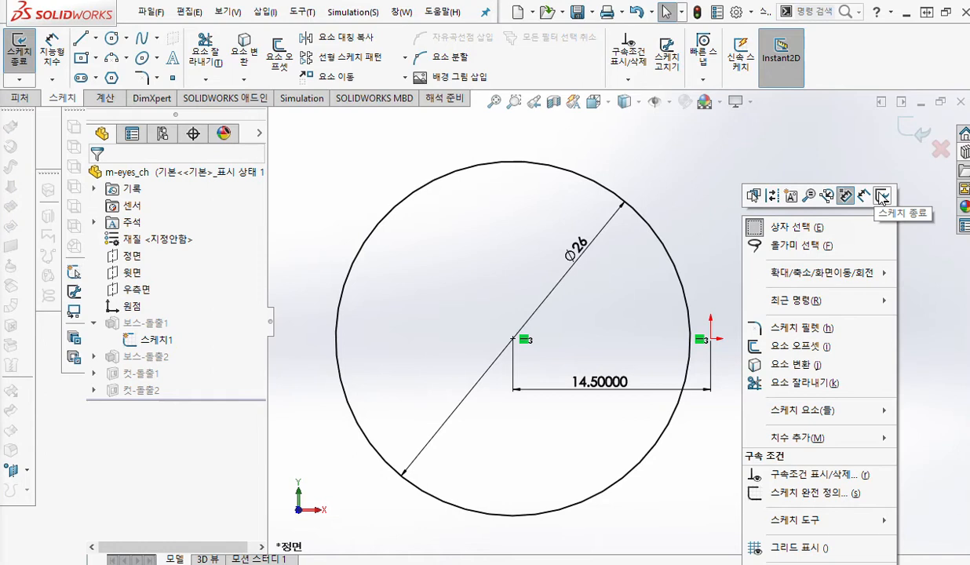
left_click(881, 197)
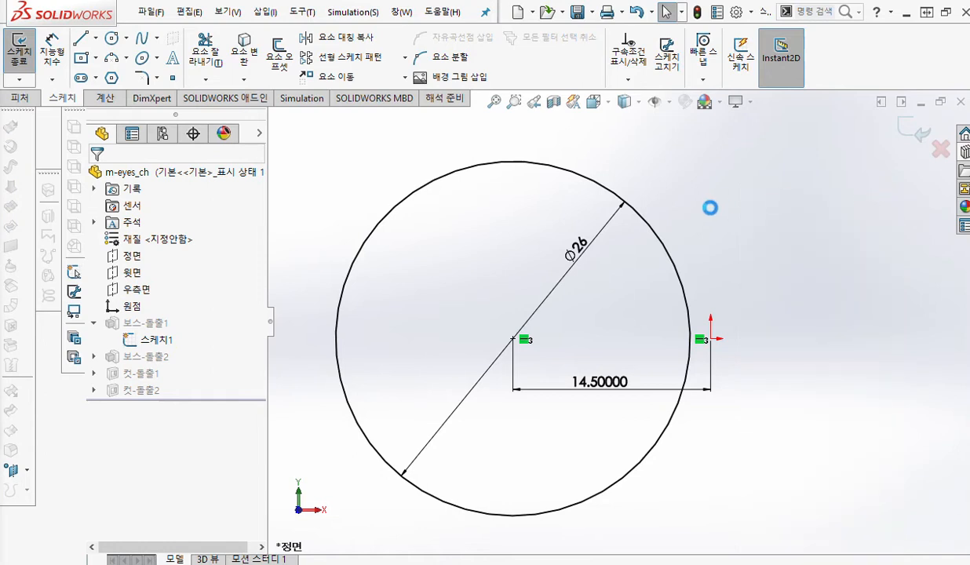
mouse_move(719, 217)
middle_mouse_down()
mouse_move(699, 241)
mouse_move(619, 281)
mouse_move(613, 238)
mouse_move(590, 251)
mouse_move(602, 283)
middle_mouse_up()
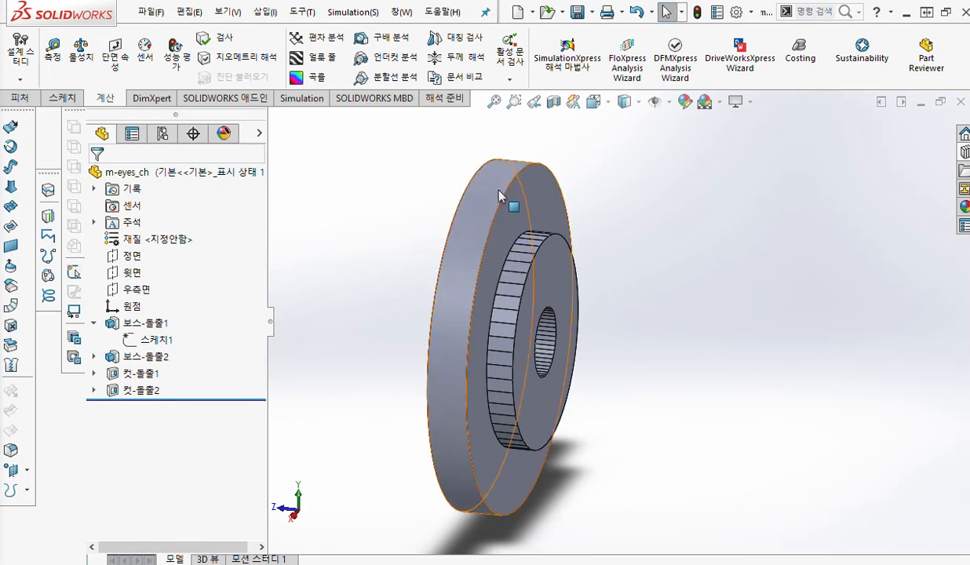
- Edit the 보스-돌출1 extrusion and set its blind depth to 3 mm
left_click(154, 325)
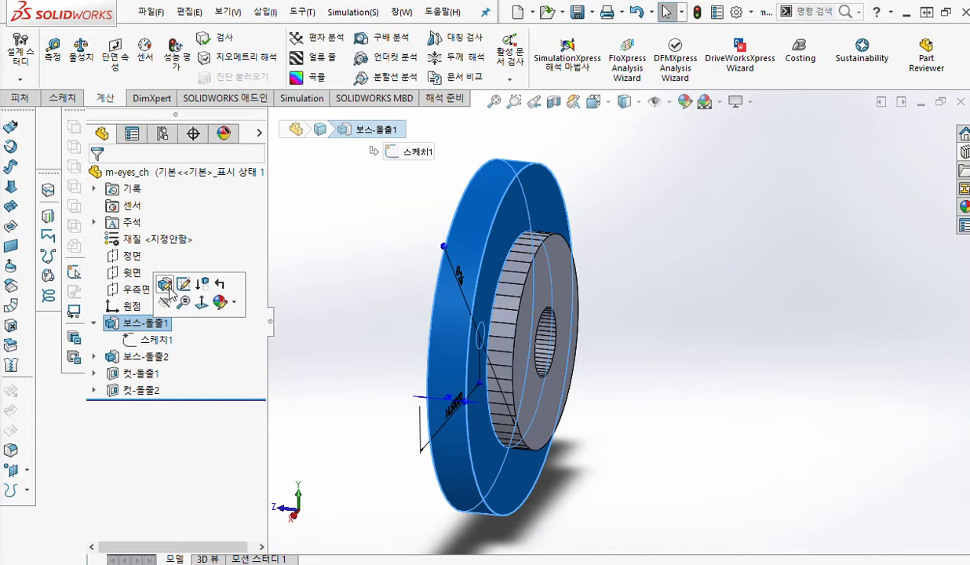
left_click(167, 289)
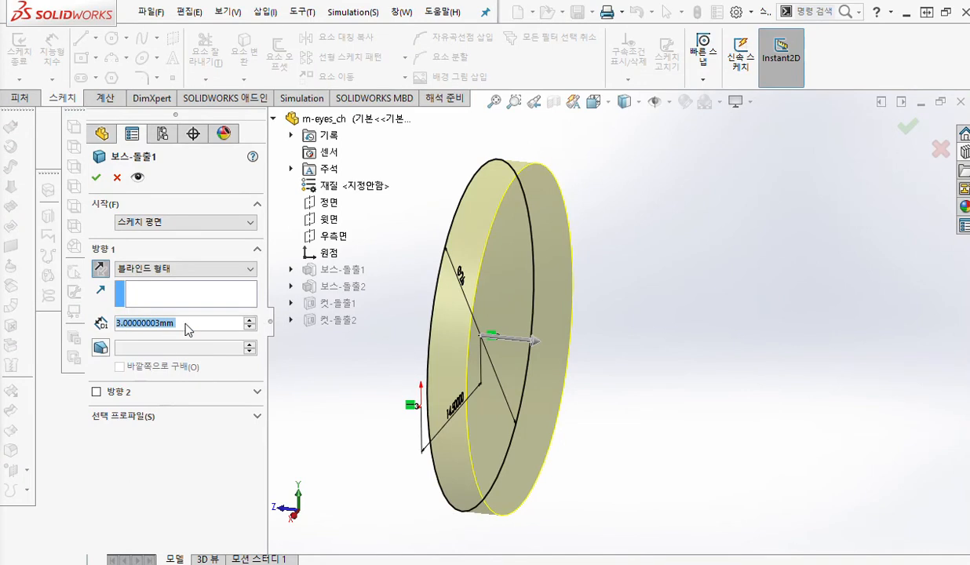
key("F12")
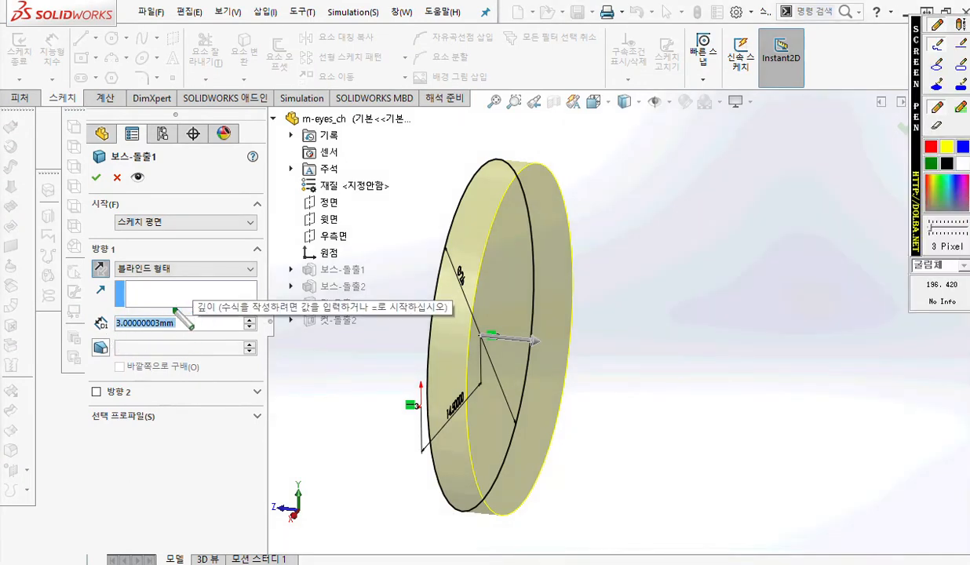
left_click_drag(169, 301, 181, 343)
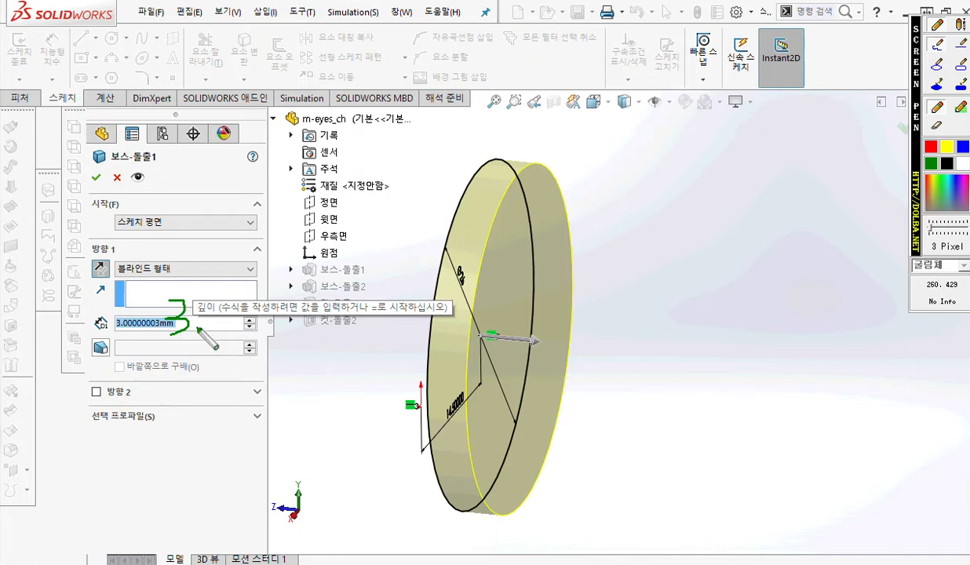
key("Escape")
double_click(183, 332)
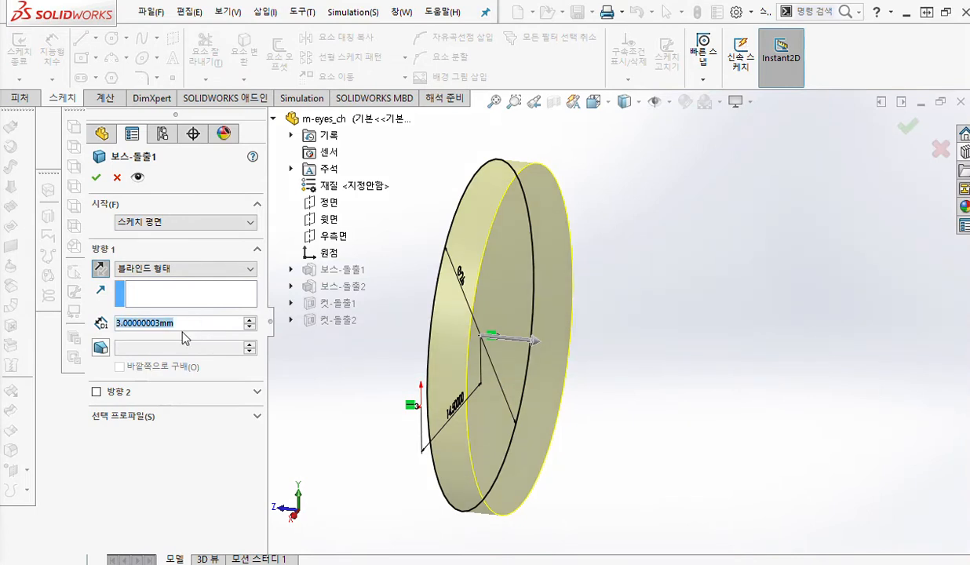
type("3")
key("Return")
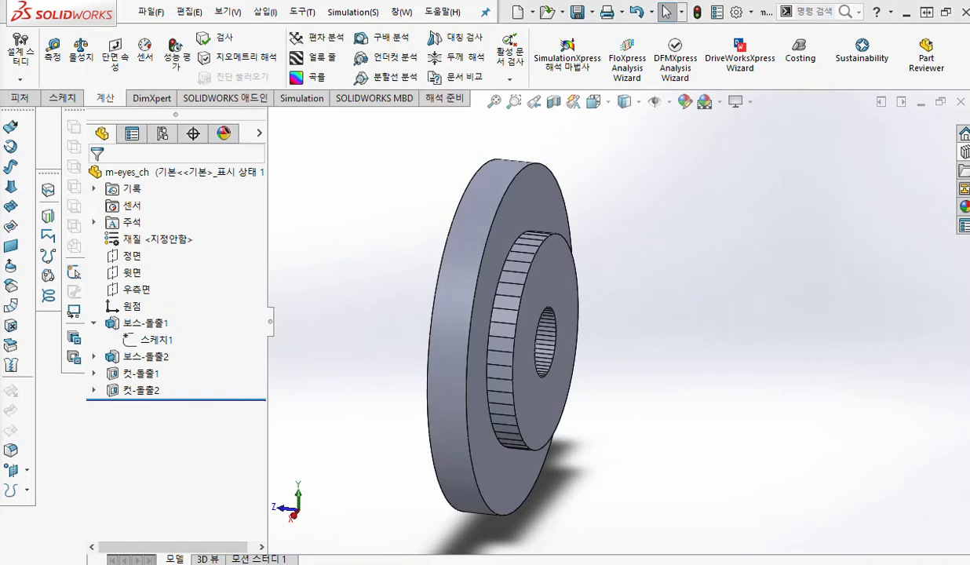
- Check which face 스케치2 of 보스-돌출2 is placed on through Edit Sketch Plane, keeping the current reference
left_click(94, 356)
left_click(171, 374)
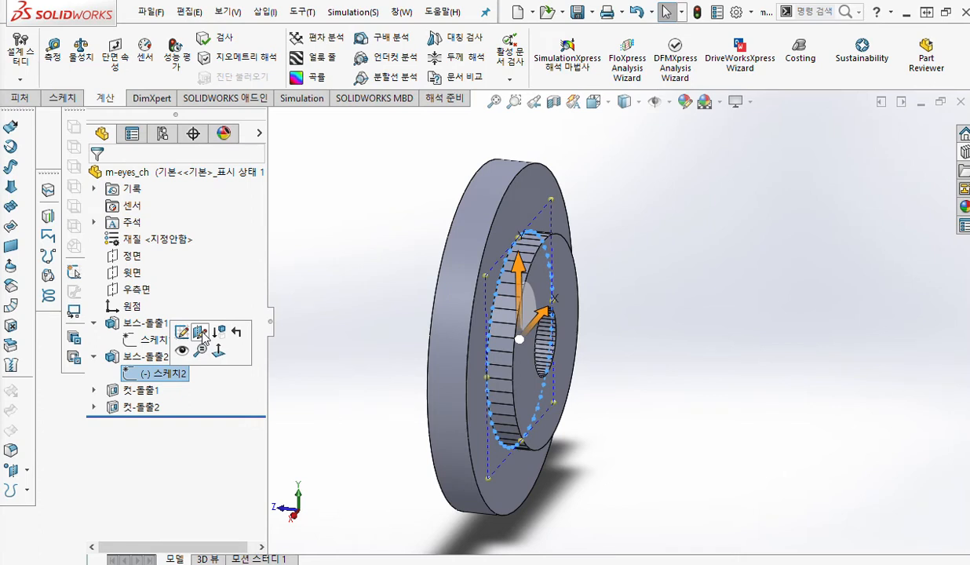
left_click(325, 323)
left_click(179, 378)
left_click(194, 326)
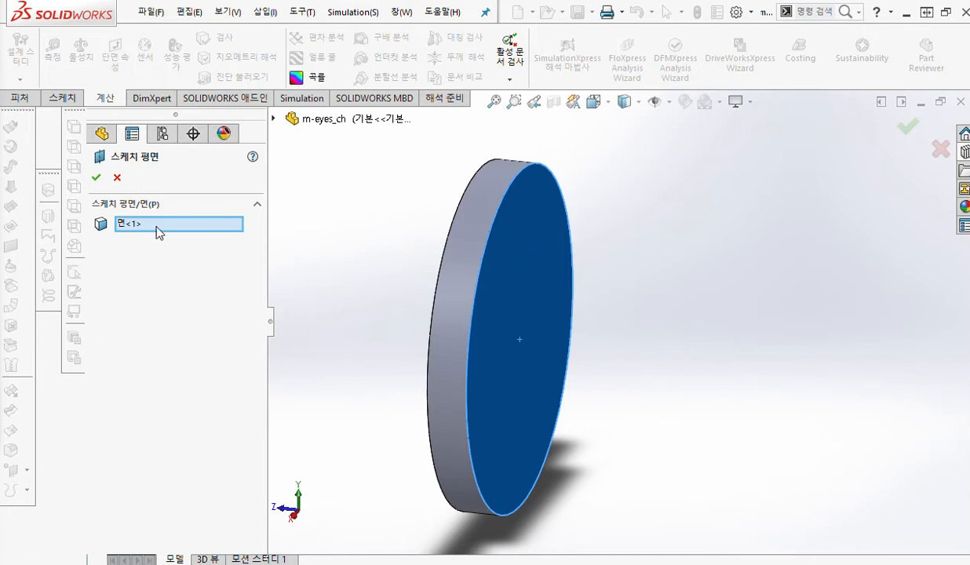
left_click(98, 182)
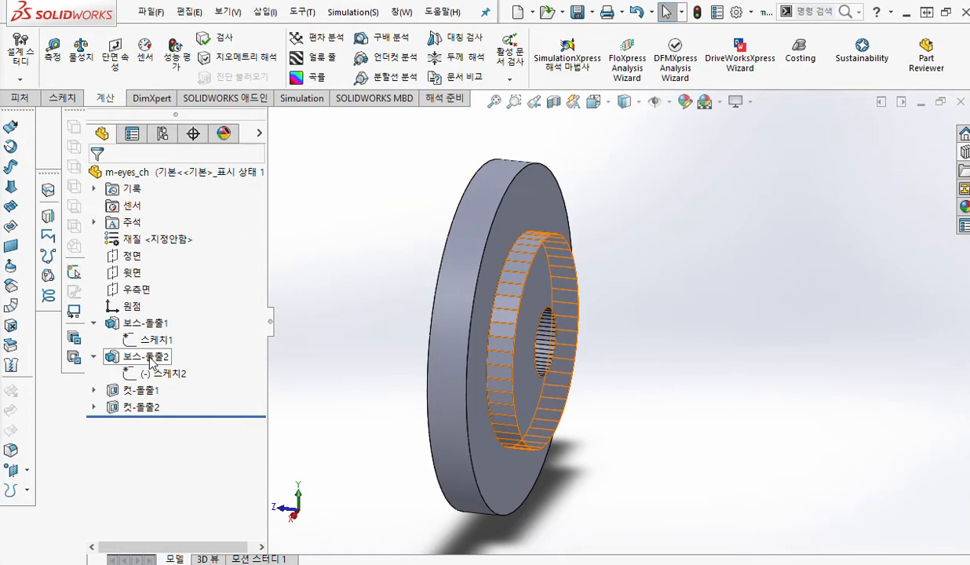
- Measure the length of one short side edge on the 보스-돌출2 boss to check its extrusion depth
left_click(52, 54)
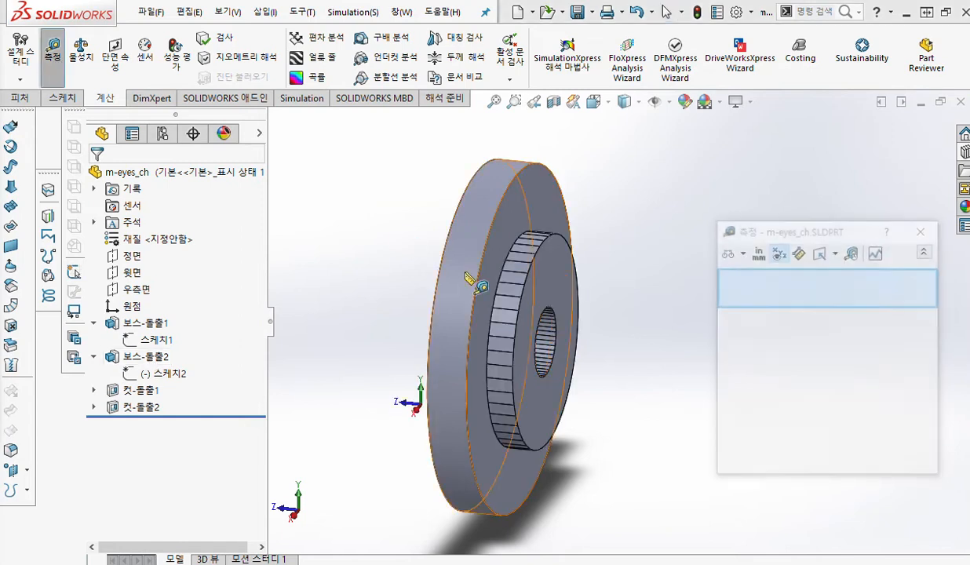
left_click(506, 284)
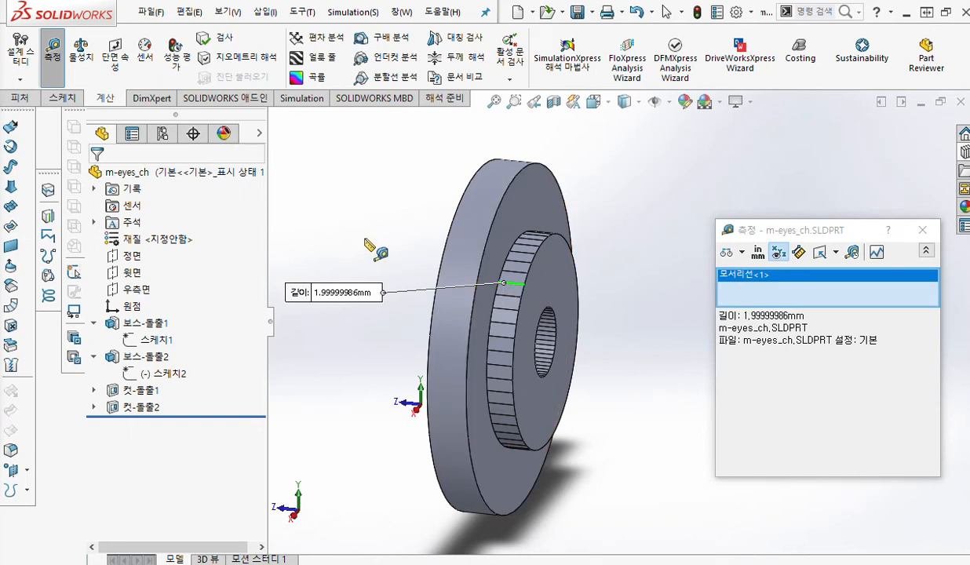
key("Escape")
- Open 스케치2 of 보스-돌출2 for sketch editing
left_click(167, 373)
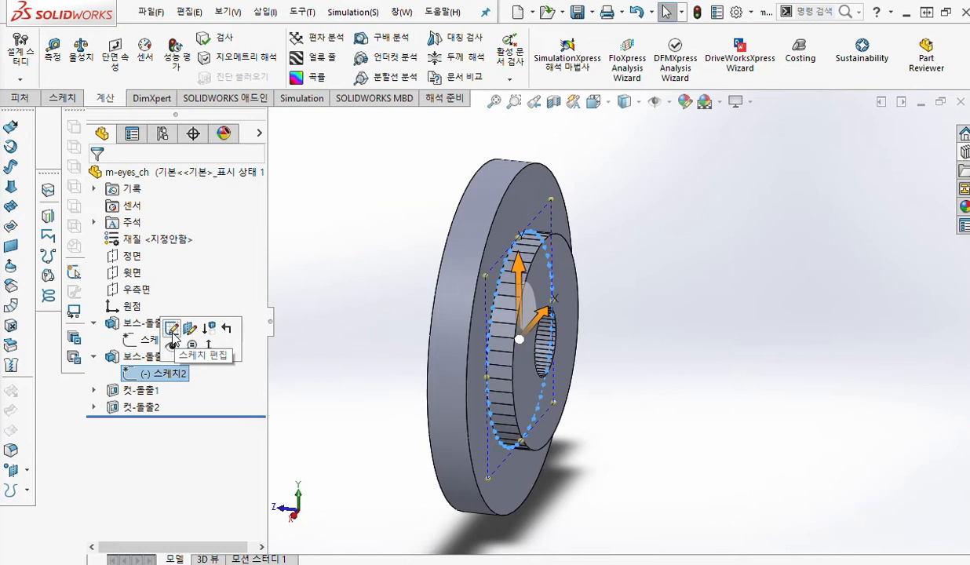
left_click(309, 386)
left_click(183, 377)
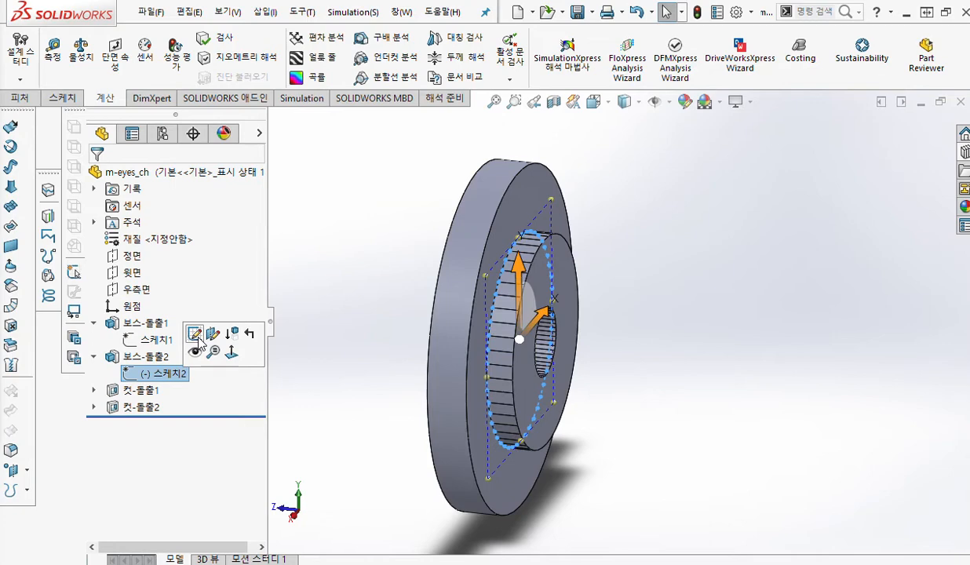
left_click(194, 335)
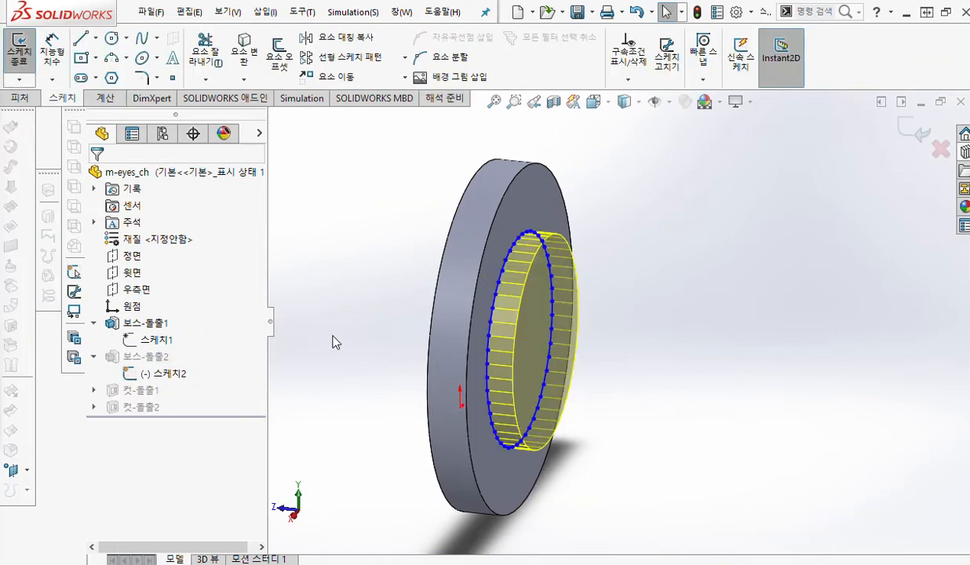
mouse_move(439, 217)
middle_mouse_down("ctrl")
mouse_move(424, 207)
mouse_move(391, 219)
middle_mouse_up("ctrl")
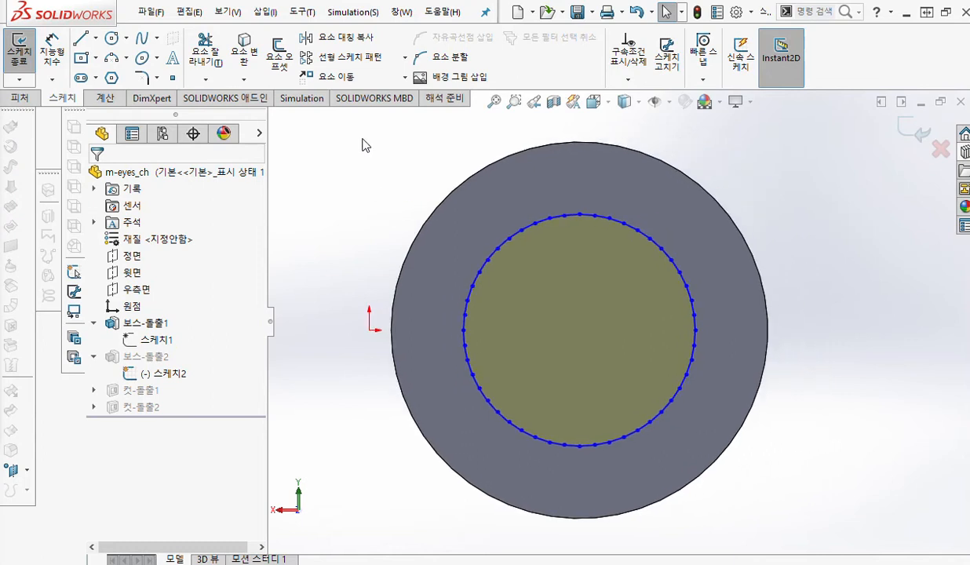
key("ctrl+shift+p")
left_click_drag(362, 130, 357, 168)
left_click_drag(829, 459, 859, 484)
mouse_move(372, 155)
left_mouse_down()
mouse_move(637, 166)
mouse_move(795, 312)
left_mouse_up()
mouse_move(793, 256)
left_mouse_down()
mouse_move(753, 476)
mouse_move(394, 476)
mouse_move(374, 155)
left_mouse_up()
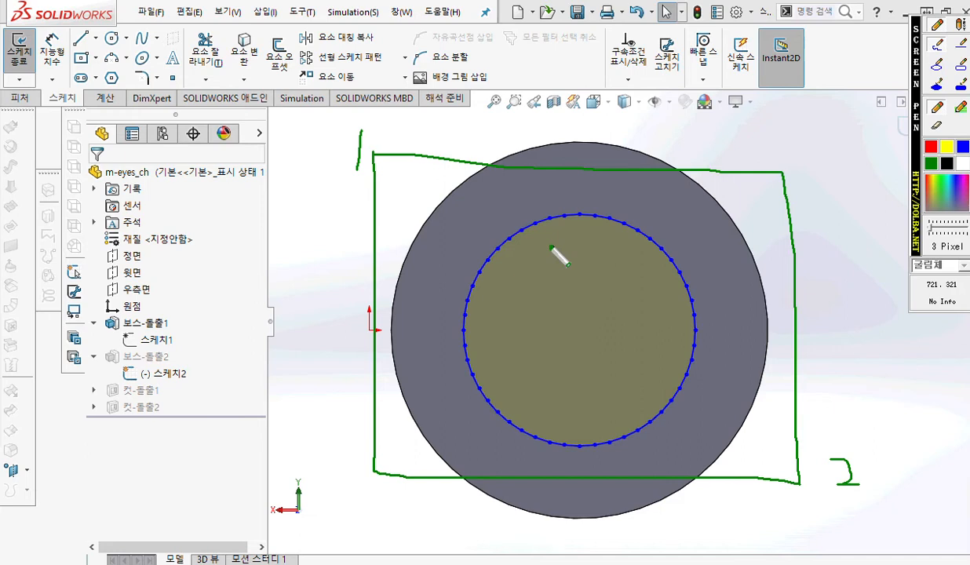
key("Escape")
- Select every line of the segmented inner outline and apply a Fix relation to all of them
mouse_move(368, 148)
left_mouse_down()
mouse_move(760, 553)
mouse_move(829, 537)
left_mouse_up()
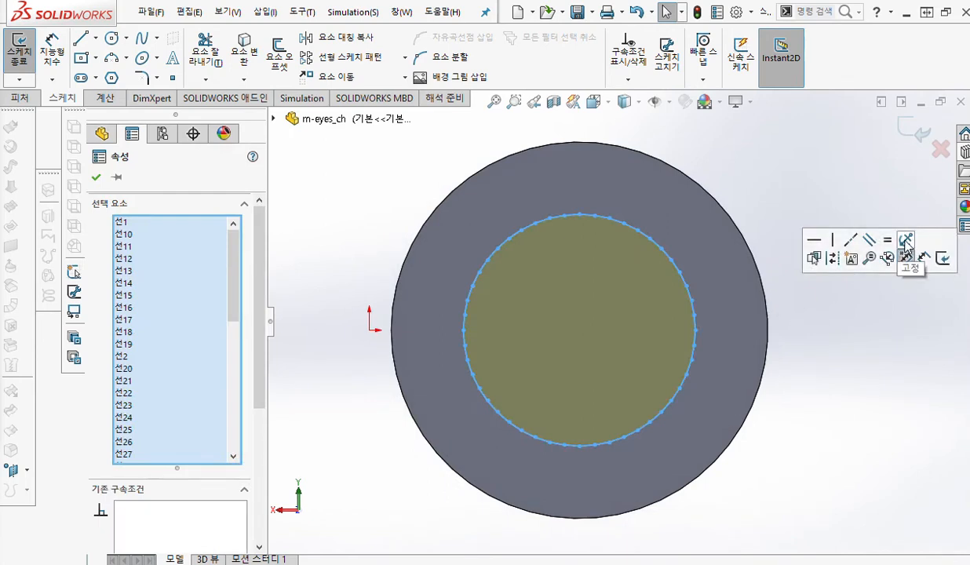
left_click(906, 242)
left_click(346, 217)
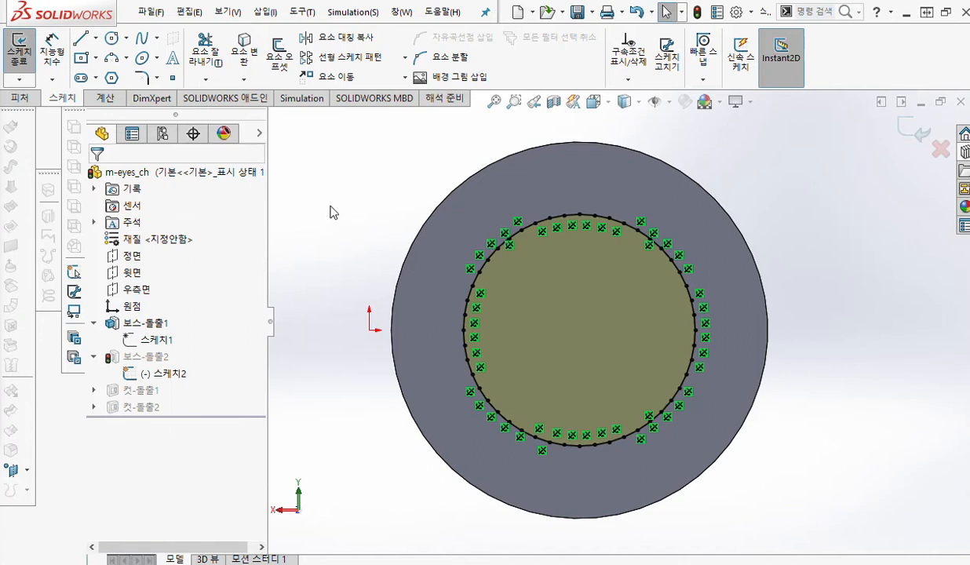
middle_click_drag(368, 218, 340, 208, "ctrl")
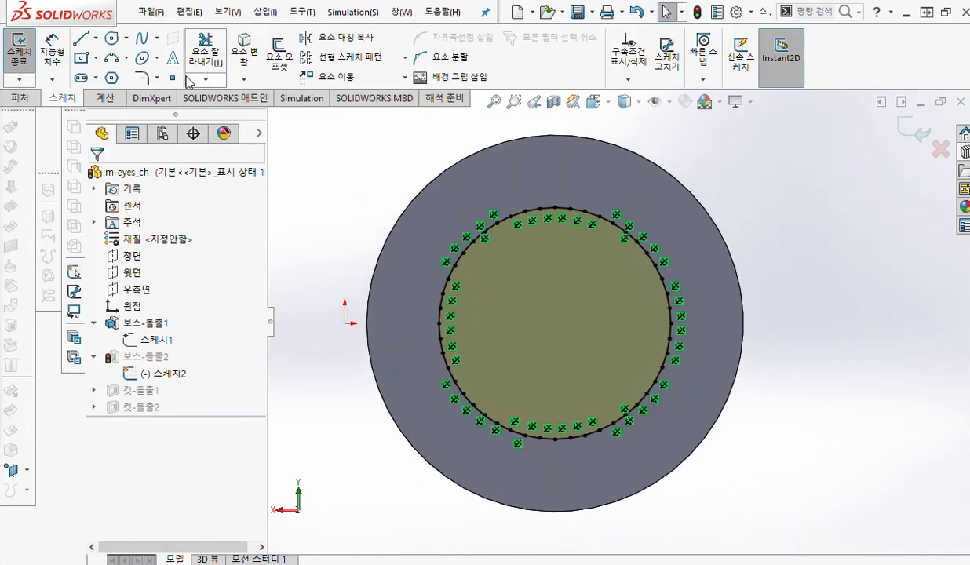
key("F9")
mouse_move(127, 49)
left_mouse_down()
mouse_move(101, 48)
mouse_move(129, 27)
left_mouse_up()
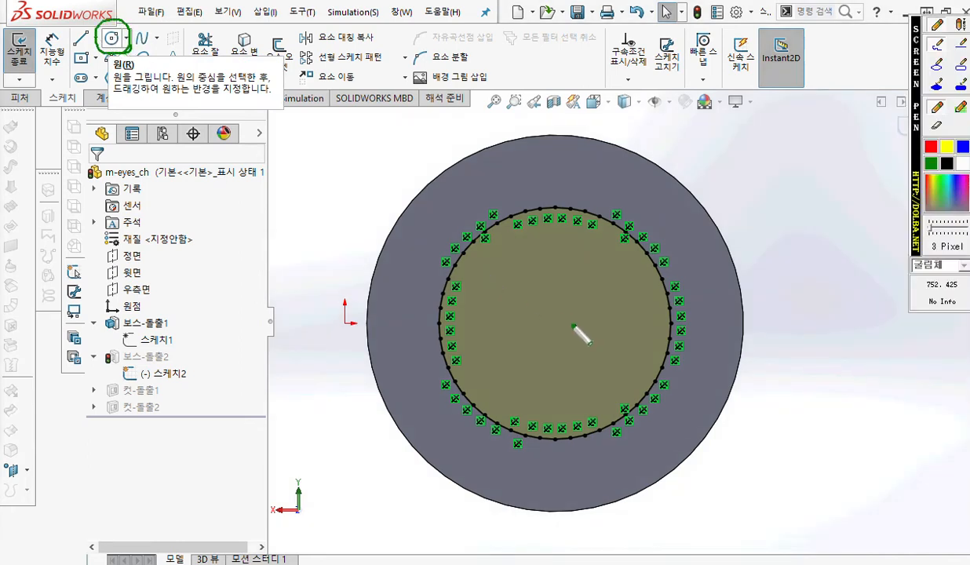
left_click_drag(549, 311, 563, 326)
mouse_move(563, 312)
left_mouse_down()
mouse_move(549, 326)
mouse_move(576, 318)
left_mouse_up()
mouse_move(631, 334)
left_mouse_down()
mouse_move(502, 371)
mouse_move(597, 268)
mouse_move(616, 359)
left_mouse_up()
left_click_drag(594, 261, 600, 275)
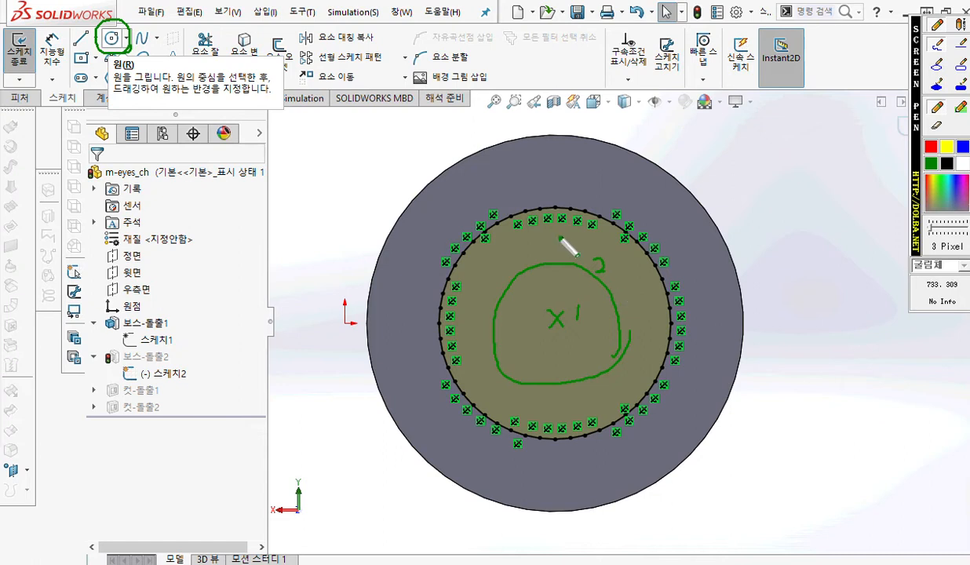
key("Escape")
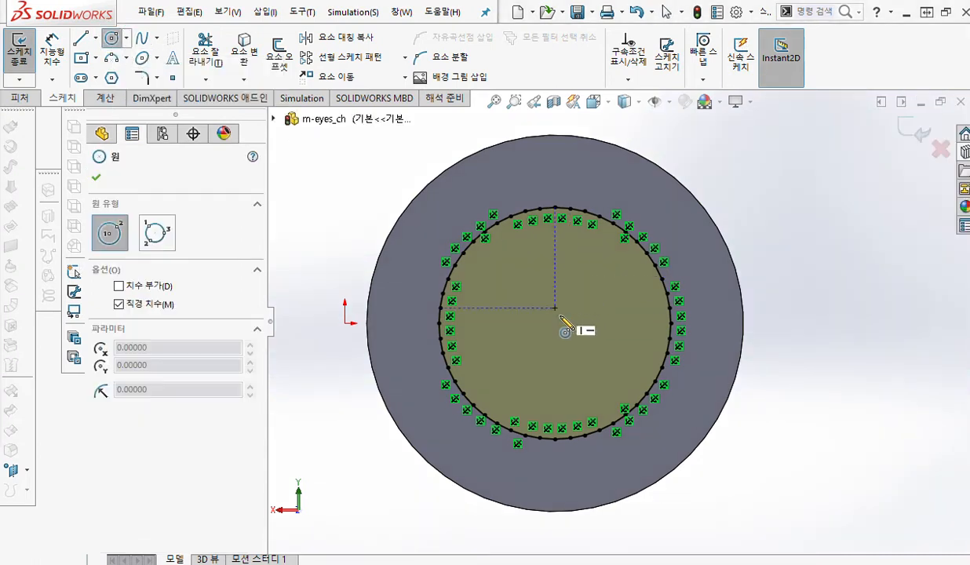
- Sketch a circle about 11.5 mm in diameter from the centre of the segmented outline, inside its lines
left_click(555, 323)
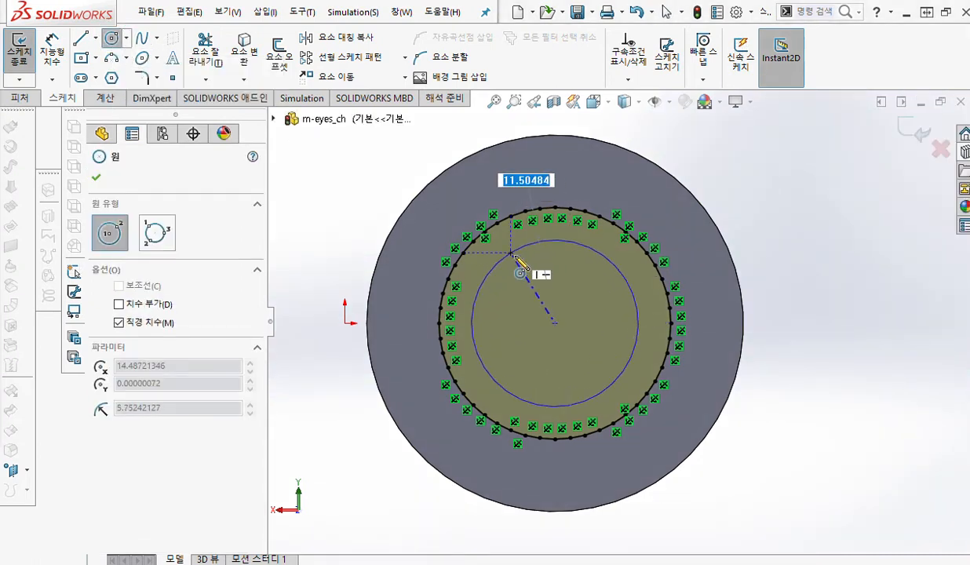
left_click(637, 316)
key("Escape")
scroll(540, 276, "down", 2)
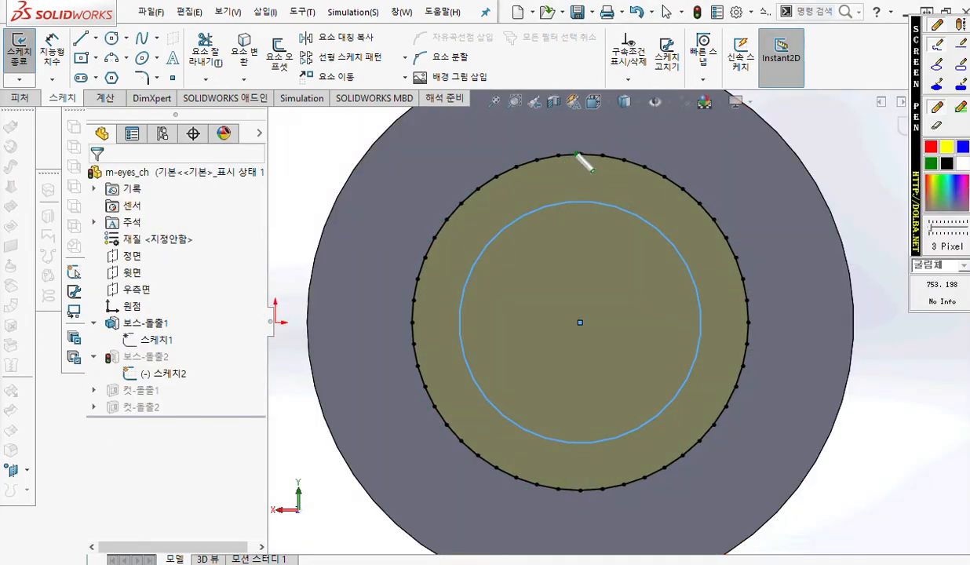
- Make the new circle coincident with the topmost vertex of the segmented outline
left_click_drag(582, 149, 581, 203)
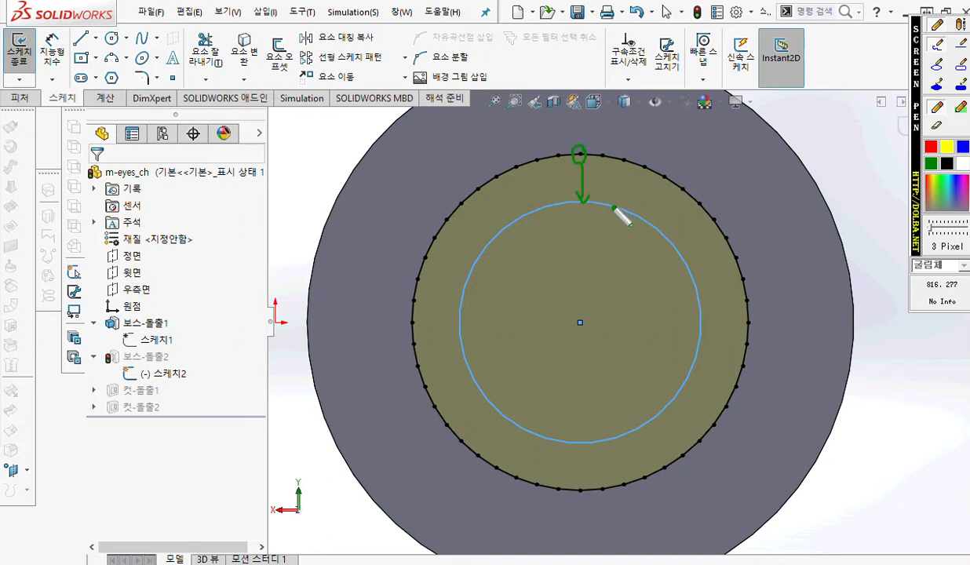
key("Escape")
left_click(580, 154)
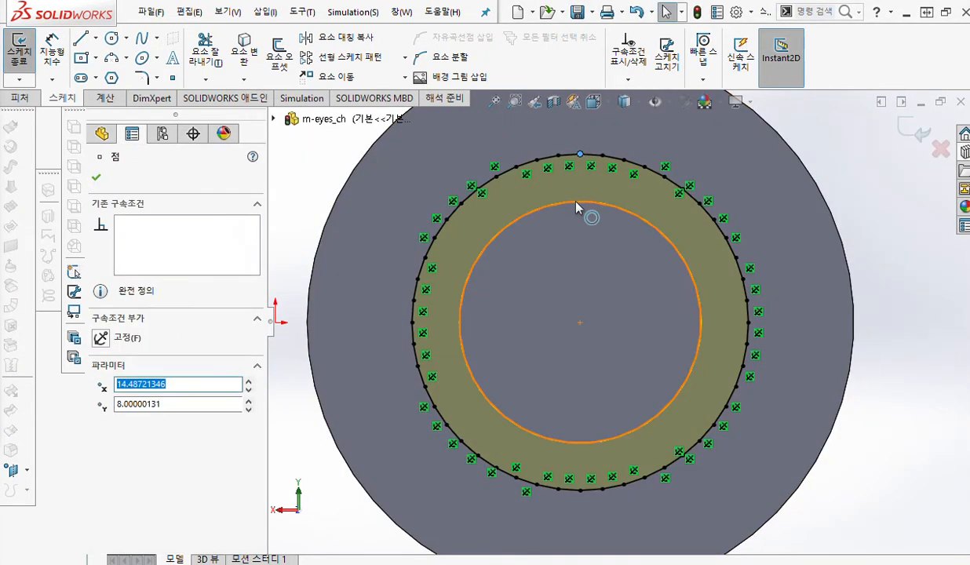
left_click(578, 208, "ctrl")
left_click(642, 151)
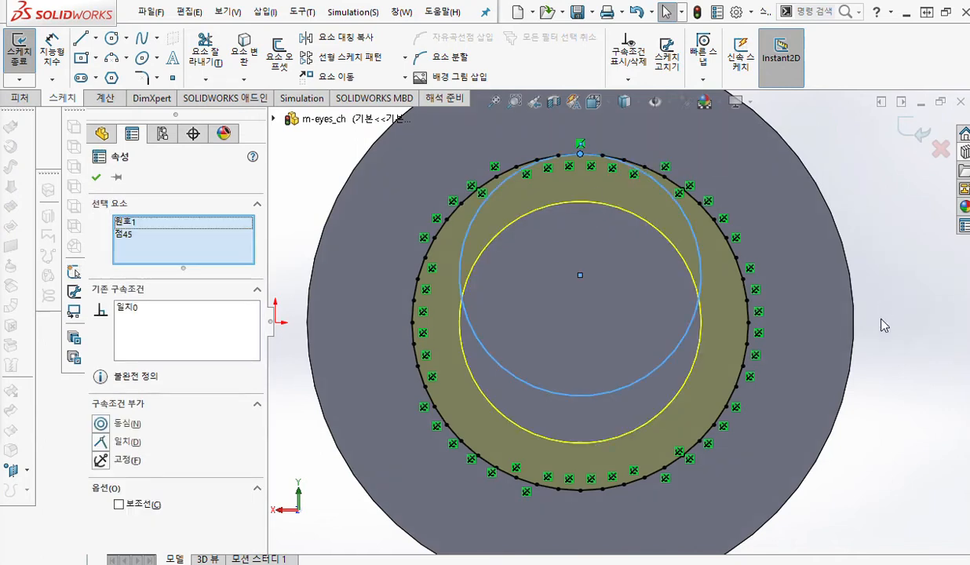
left_click(871, 362)
- Make the circle coincident with the outline's rightmost vertex, at mid-height
key("F9")
mouse_move(749, 336)
left_mouse_down()
mouse_move(701, 312)
mouse_move(711, 305)
left_mouse_up()
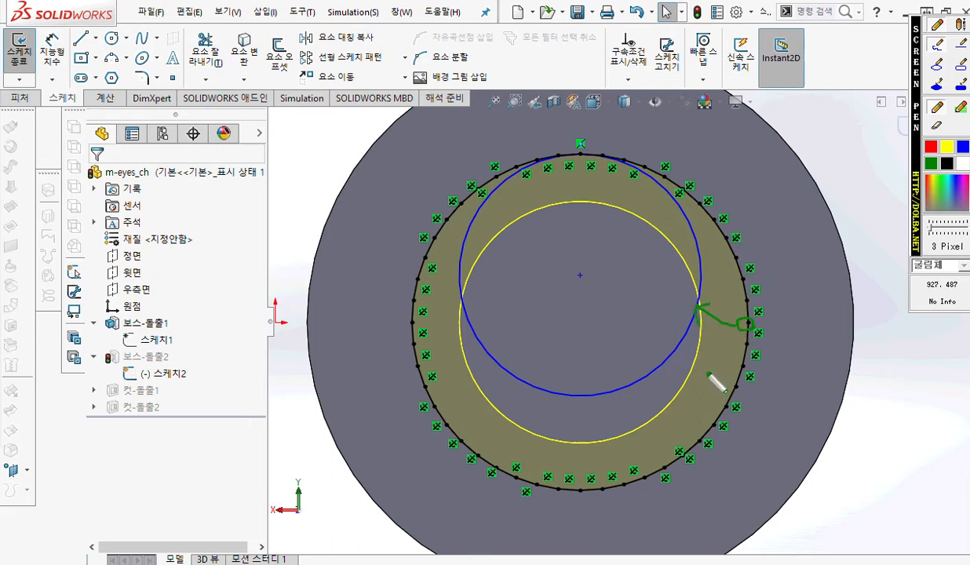
key("Escape")
left_click(689, 330)
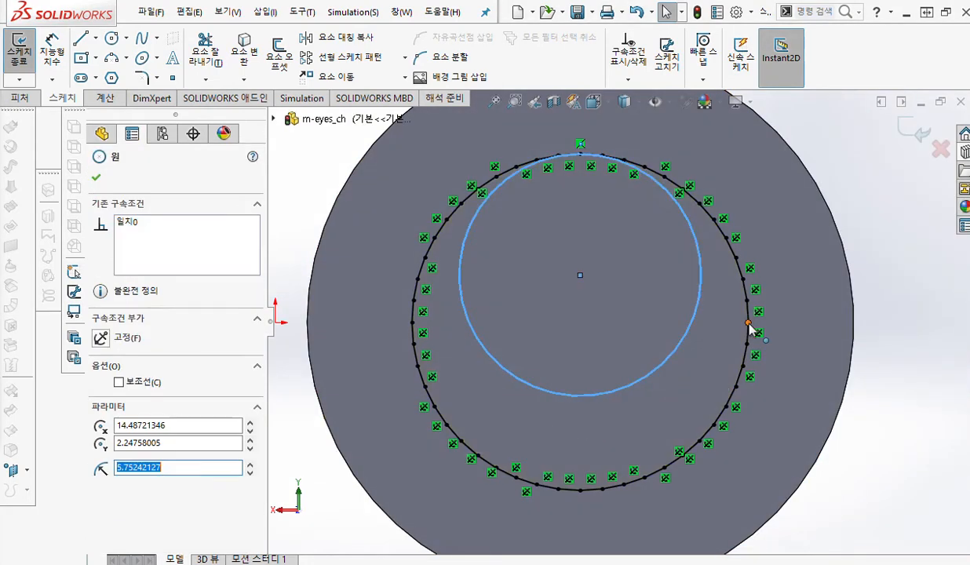
left_click(748, 322, "ctrl")
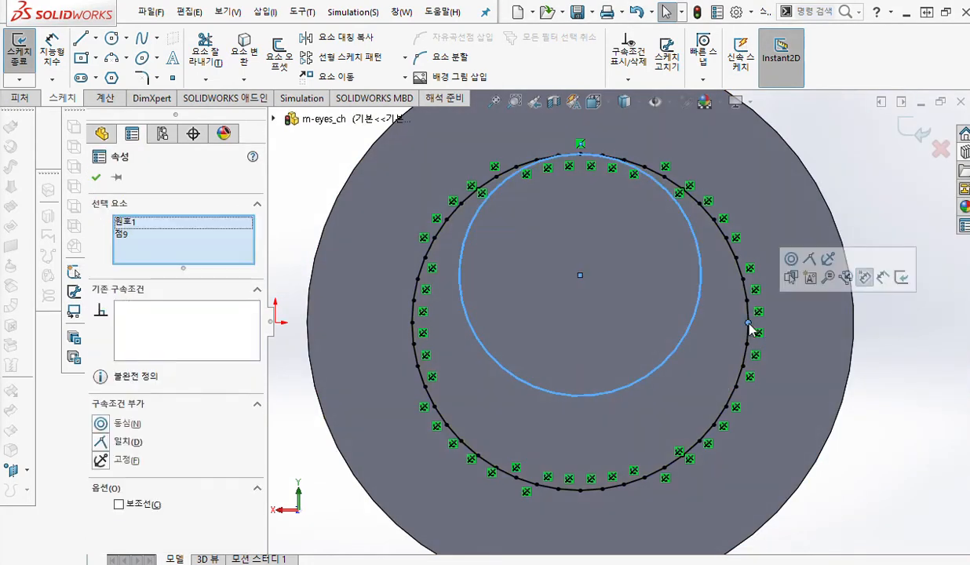
left_click(809, 258)
left_click(855, 433)
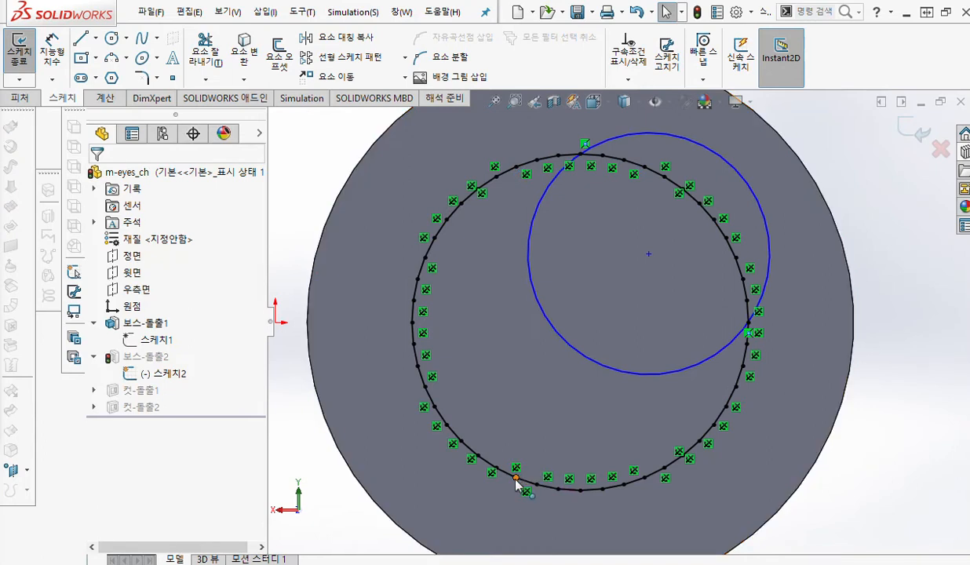
- Make the circle coincident with a third vertex at the lower left of the segmented outline
key("F12")
mouse_move(523, 469)
left_mouse_down()
mouse_move(507, 478)
mouse_move(590, 363)
mouse_move(587, 379)
left_mouse_up()
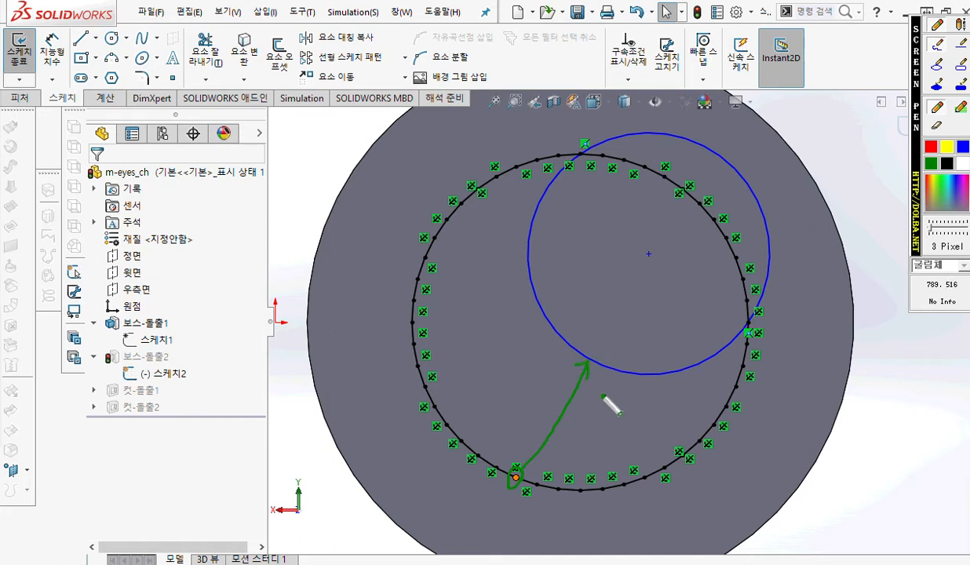
key("F12")
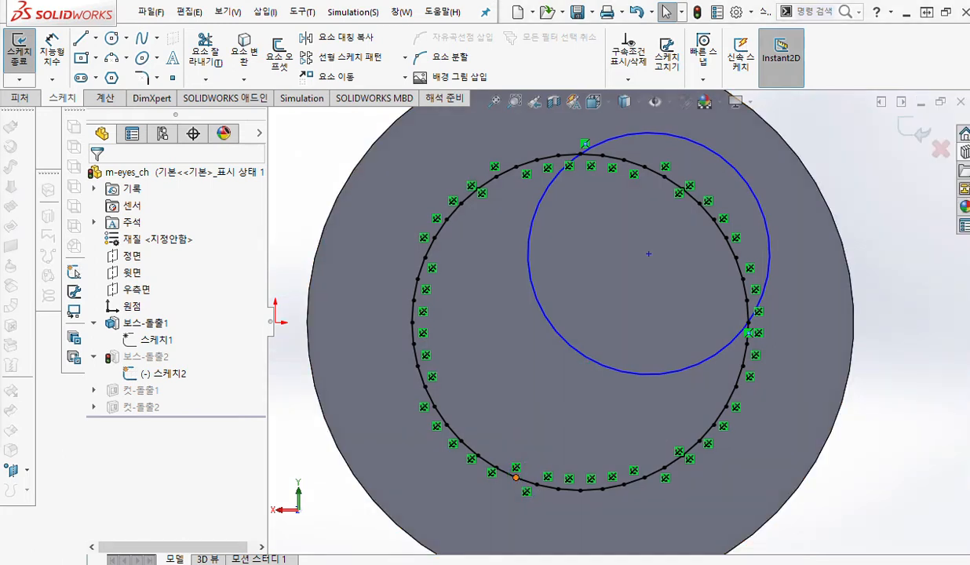
left_click(516, 477)
left_click(573, 351, "ctrl")
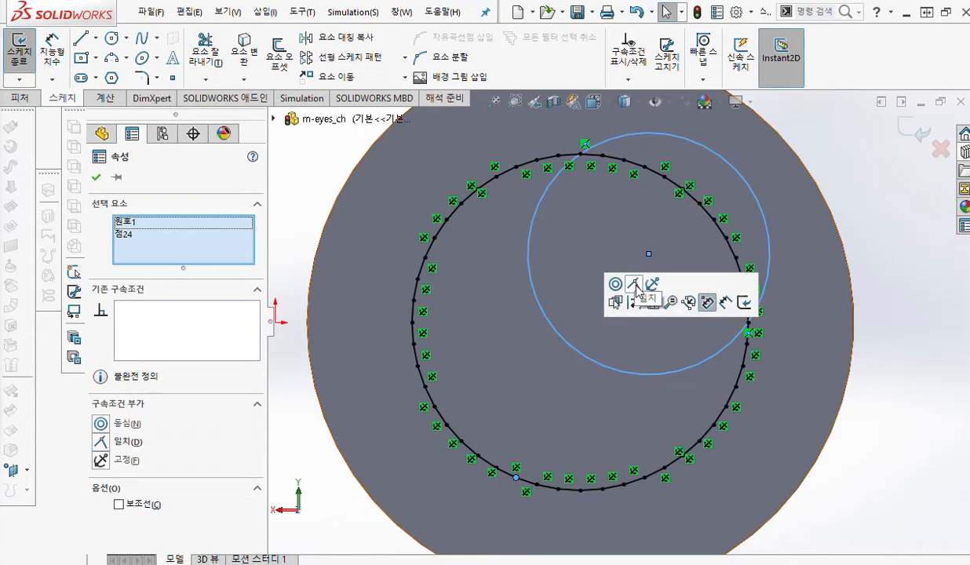
left_click(633, 285)
key("Escape")
key("f")
middle_click_drag(716, 345, 658, 355, "ctrl")
key("F12")
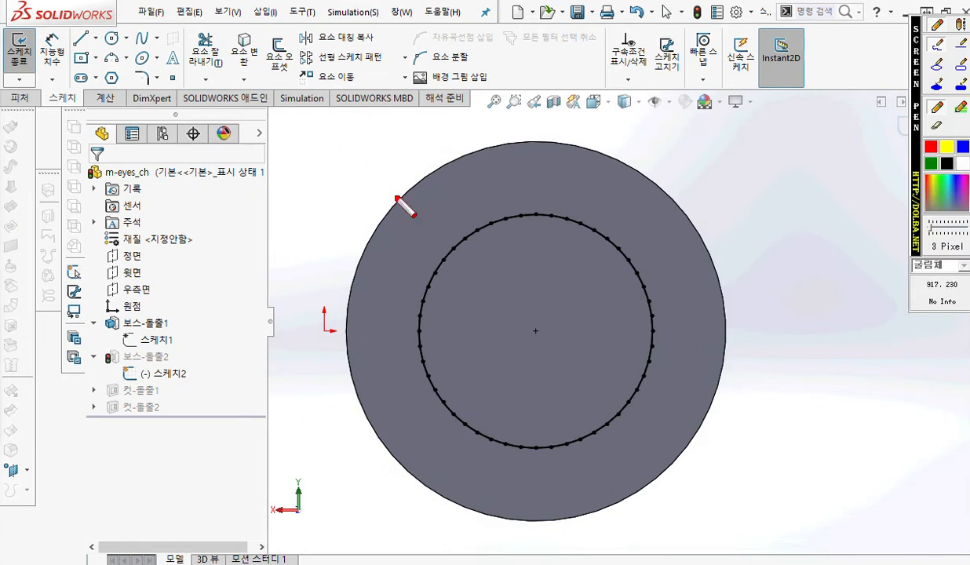
left_click_drag(327, 122, 302, 162)
mouse_move(769, 311)
left_mouse_down()
mouse_move(776, 331)
mouse_move(808, 333)
left_mouse_up()
mouse_move(321, 145)
left_mouse_down()
mouse_move(323, 333)
mouse_move(637, 363)
mouse_move(731, 270)
mouse_move(579, 161)
mouse_move(330, 147)
mouse_move(706, 345)
mouse_move(693, 353)
left_mouse_up()
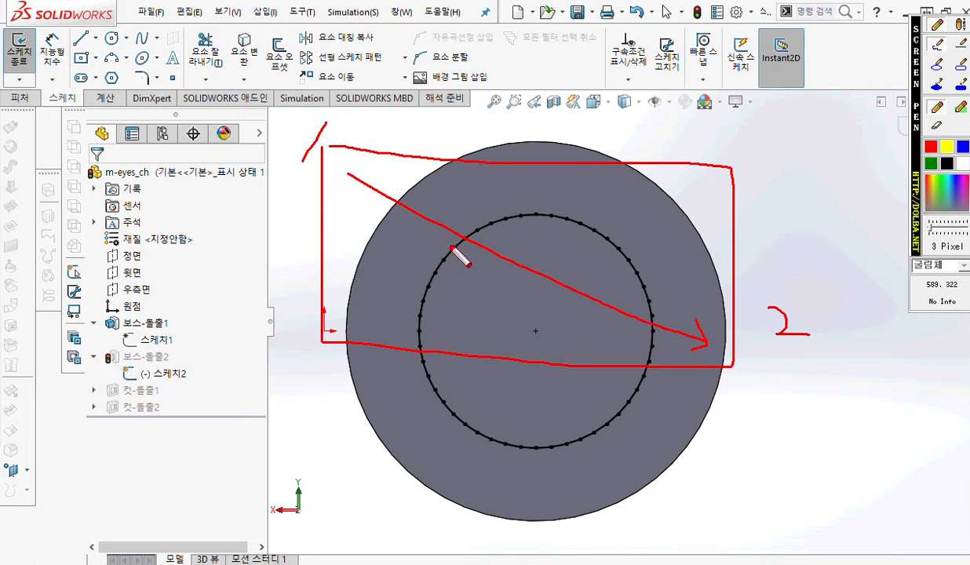
left_click_drag(448, 247, 443, 260)
key("Escape")
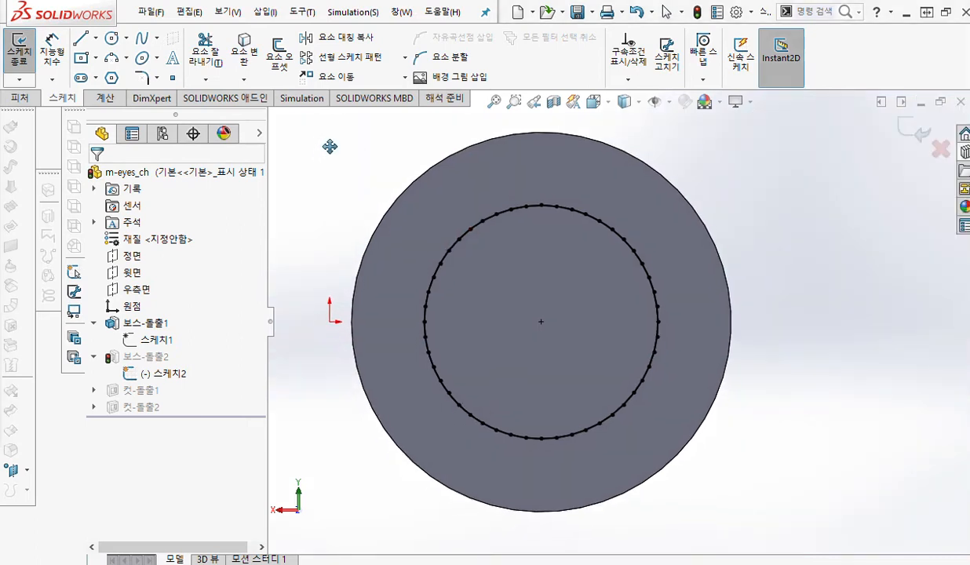
- Delete the upper and lower halves of the fixed segmented outline, keeping only the true circle
left_click_drag(313, 144, 758, 348)
key("Delete")
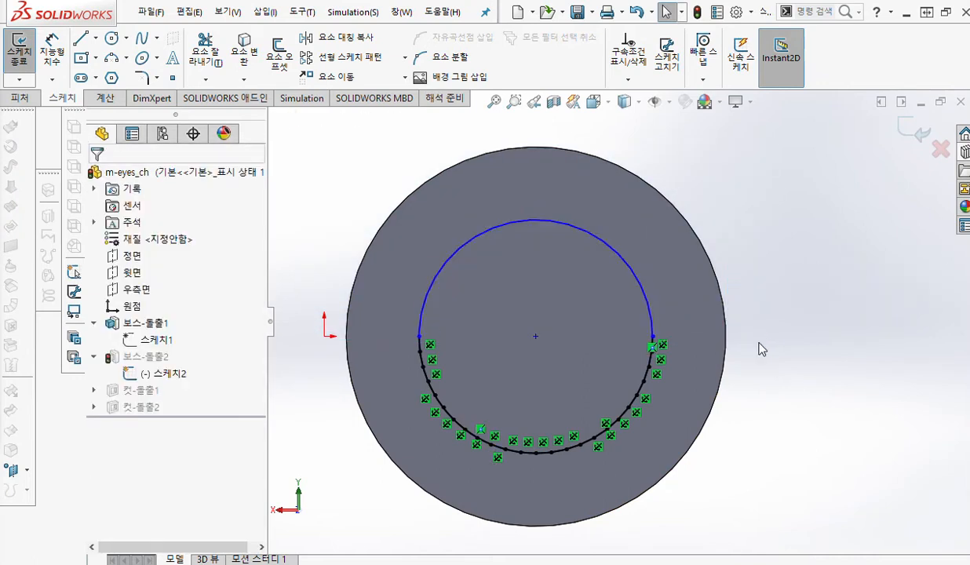
left_click_drag(296, 299, 824, 496)
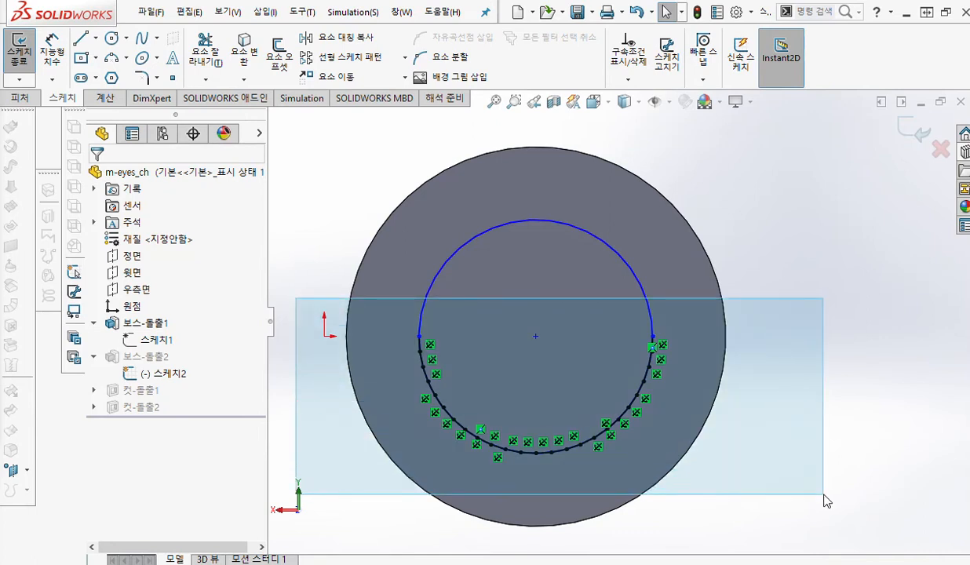
left_click_drag(822, 493, 823, 495)
key("Delete")
middle_click_drag(805, 284, 805, 282, "ctrl")
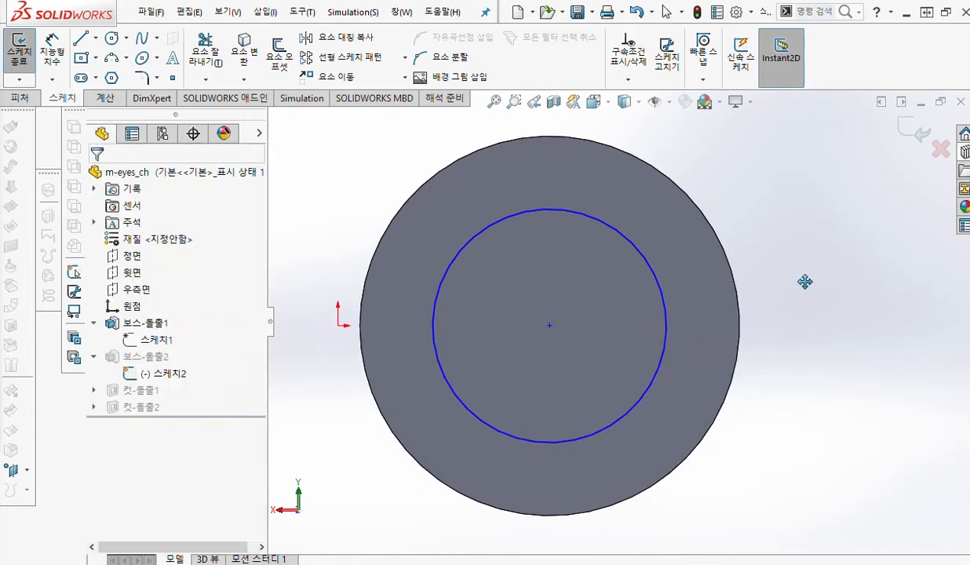
- Dimension the diameter of the true circle in the second boss's sketch and set it to 16 mm
right_click(759, 184)
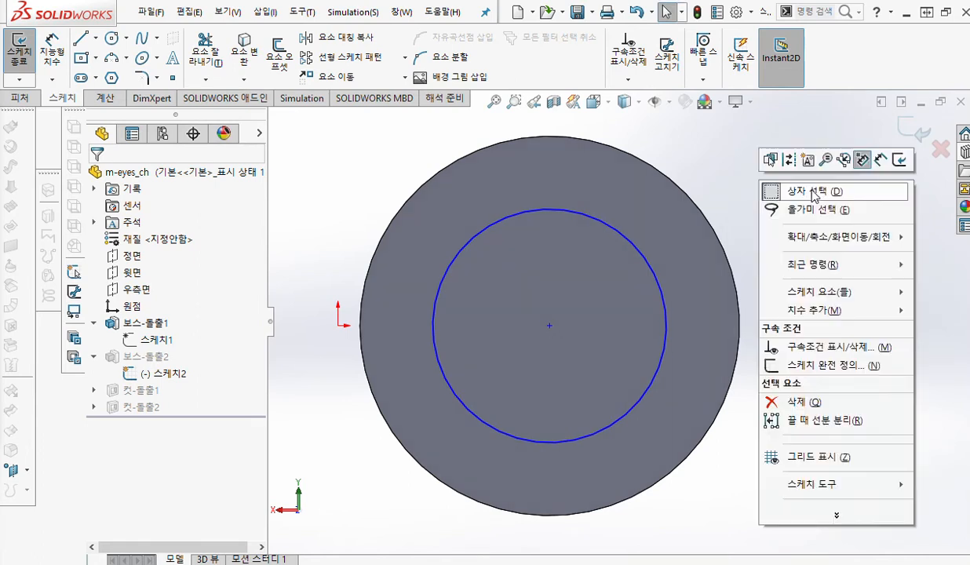
left_click(644, 260)
left_click(773, 254)
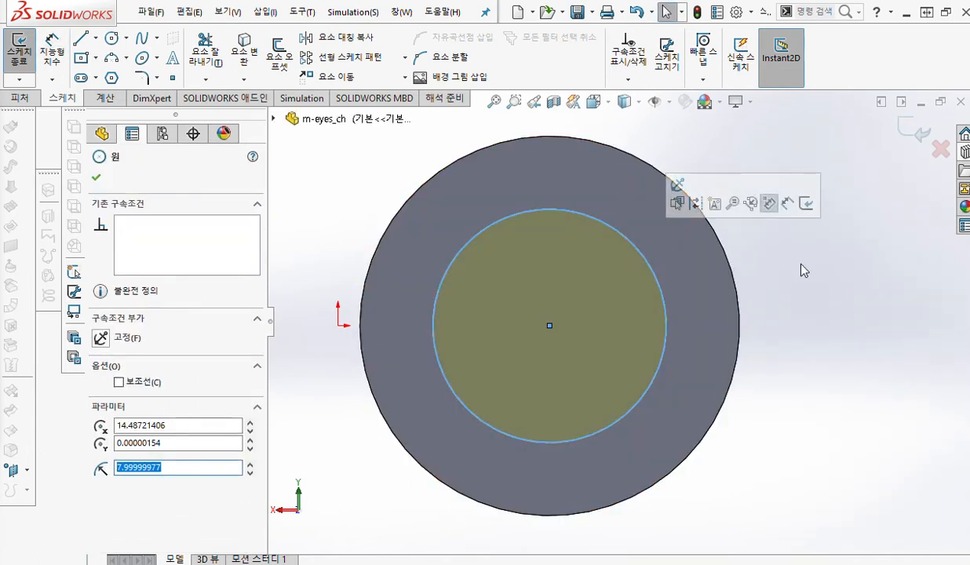
right_click(836, 217)
left_click(884, 184)
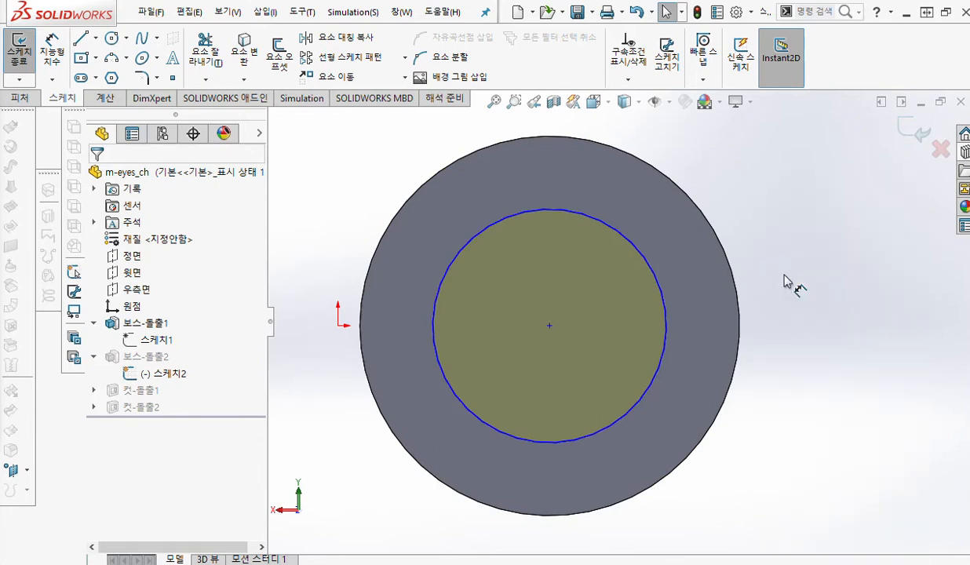
left_click(639, 256)
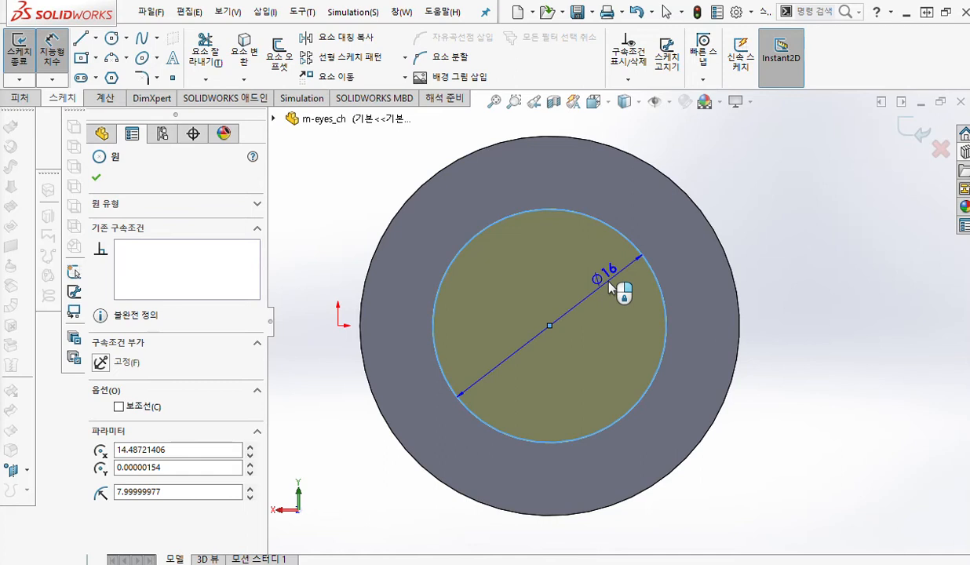
left_click(610, 287)
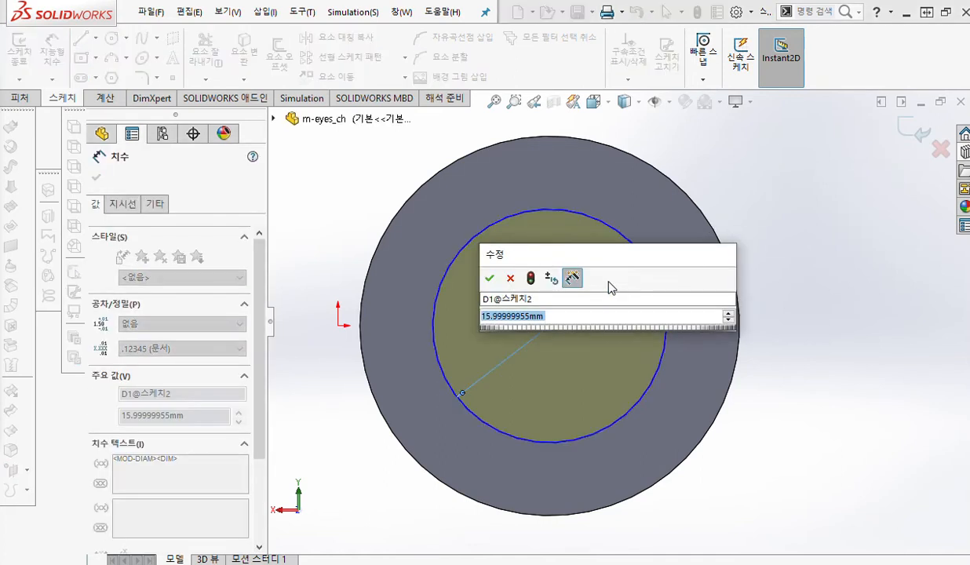
type("16")
key("Return")
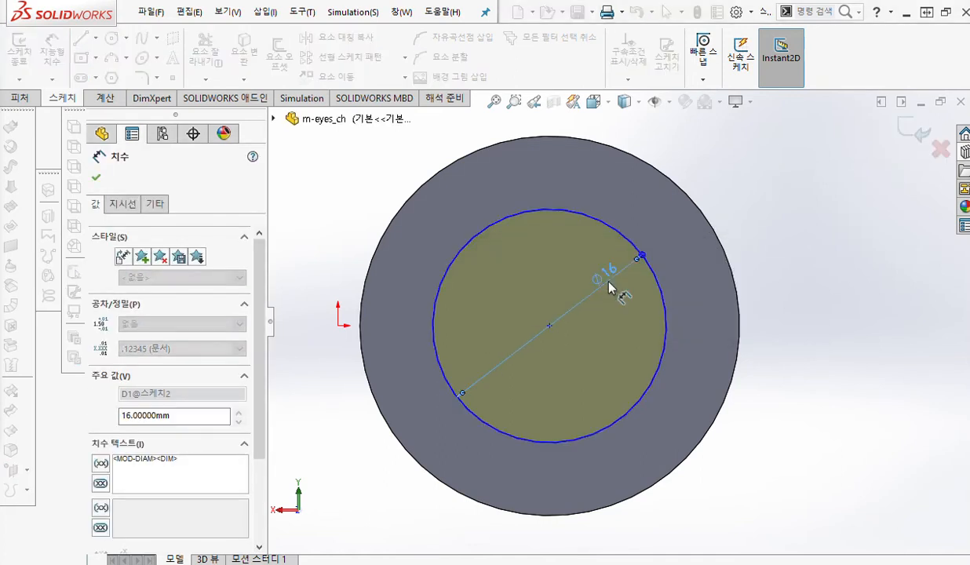
key("Escape")
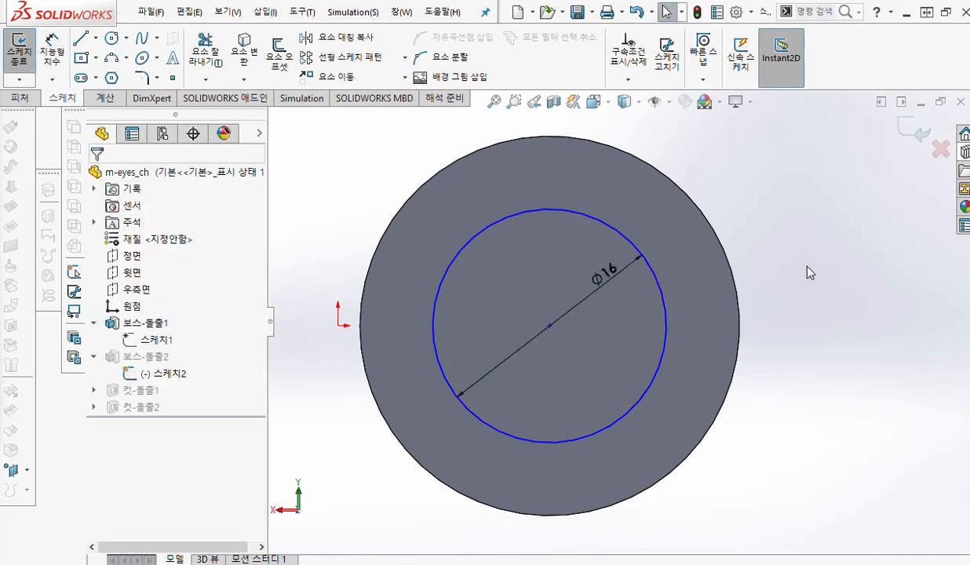
mouse_move(574, 138)
left_mouse_down()
mouse_move(617, 148)
mouse_move(693, 196)
mouse_move(706, 227)
left_mouse_up()
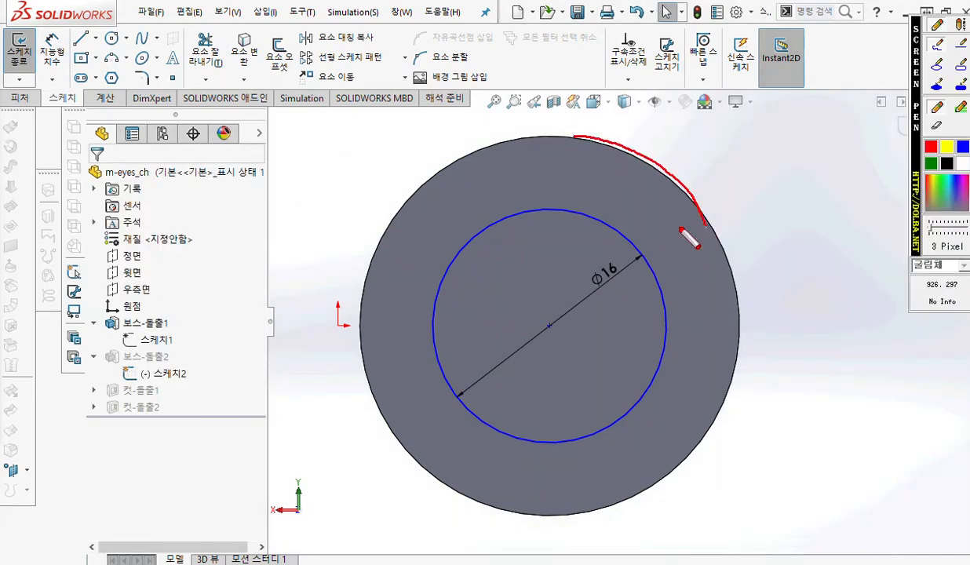
mouse_move(527, 202)
left_mouse_down()
mouse_move(647, 240)
mouse_move(667, 290)
left_mouse_up()
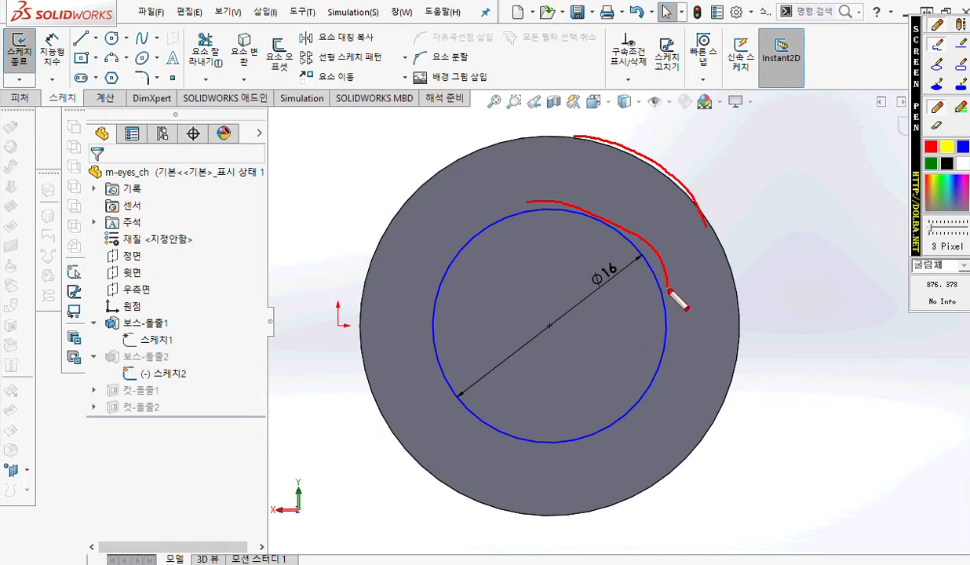
mouse_move(633, 202)
left_mouse_down()
mouse_move(642, 215)
mouse_move(636, 203)
left_mouse_up()
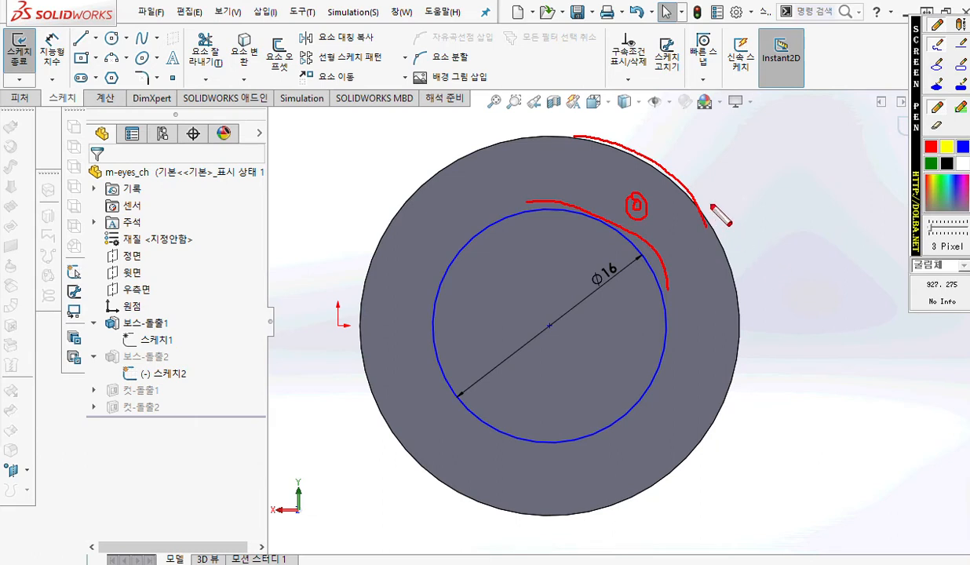
key("Escape")
- Make the 16 mm circle concentric with the large disc's outer edge and exit the sketch
left_click(661, 169)
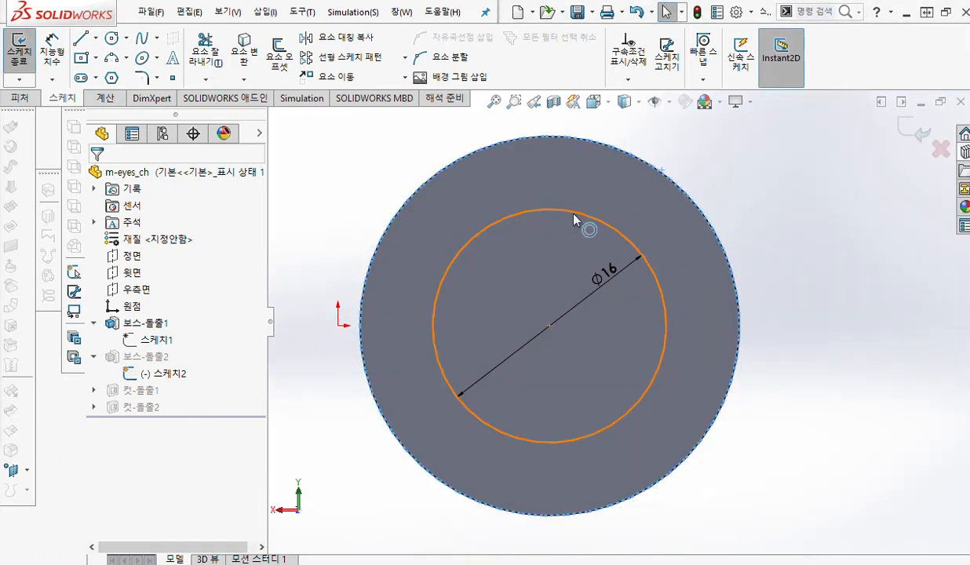
left_click(573, 219, "ctrl")
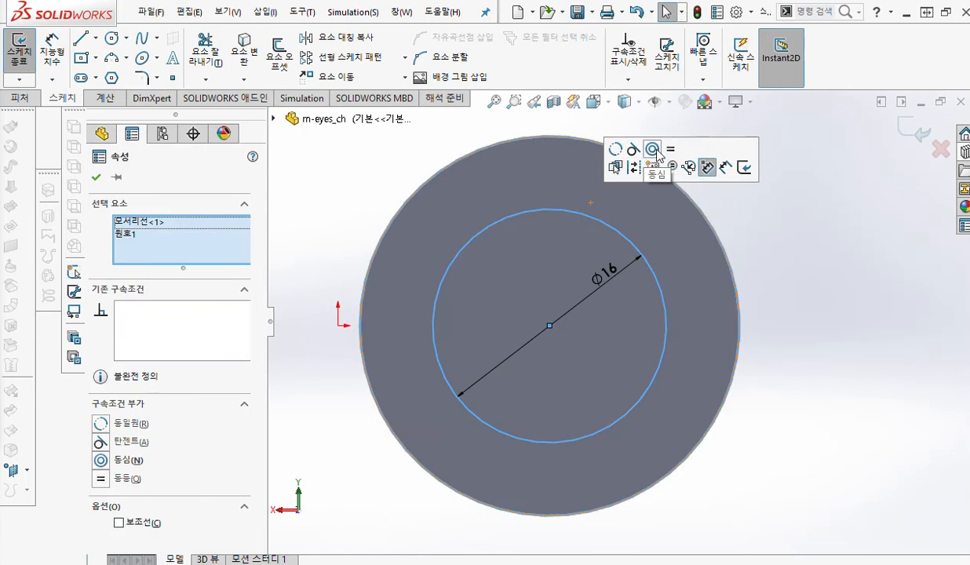
left_click(651, 148)
left_click(785, 272)
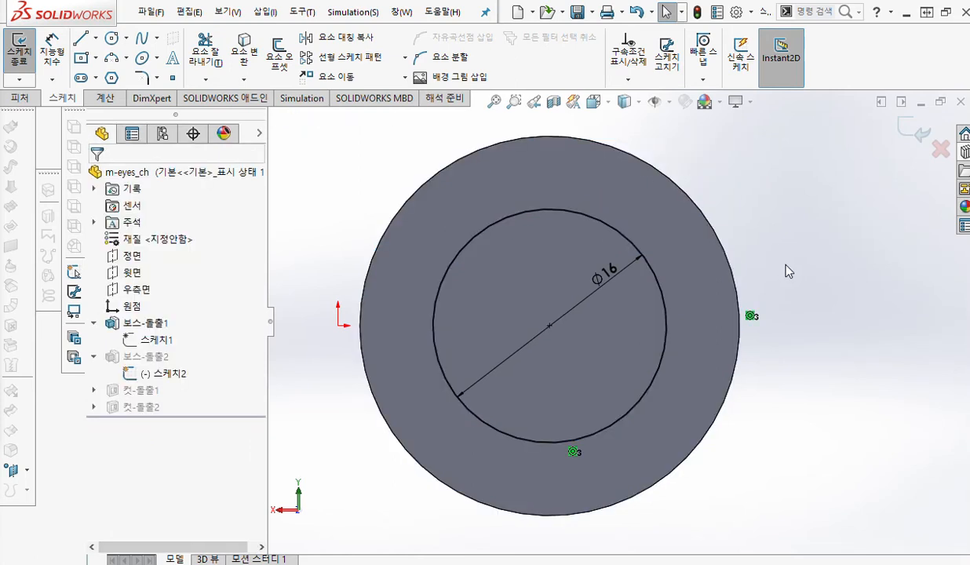
right_click(755, 236)
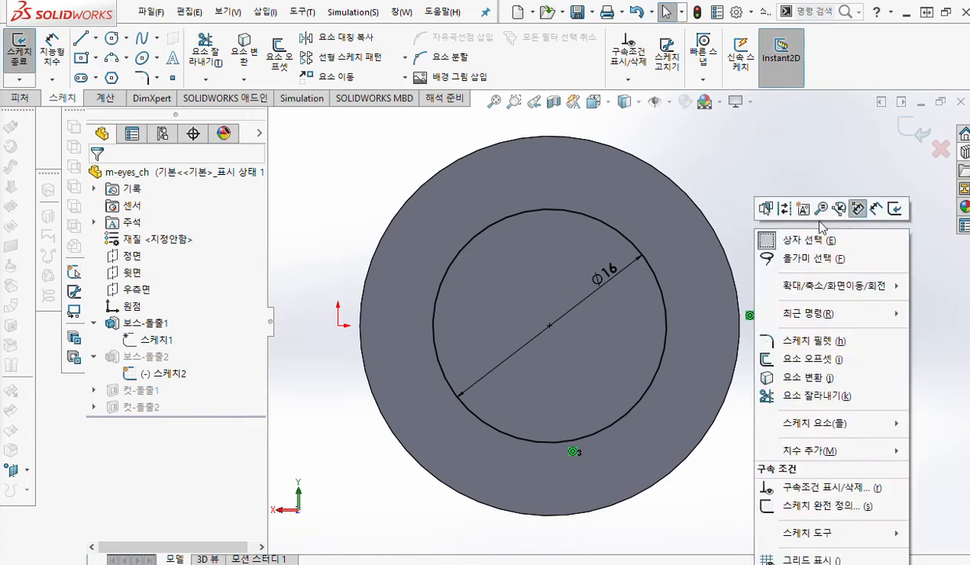
left_click(893, 211)
- Set the blind extrusion depth of the second boss (보스-돌출2) to 2 mm
middle_click_drag(329, 342, 366, 398)
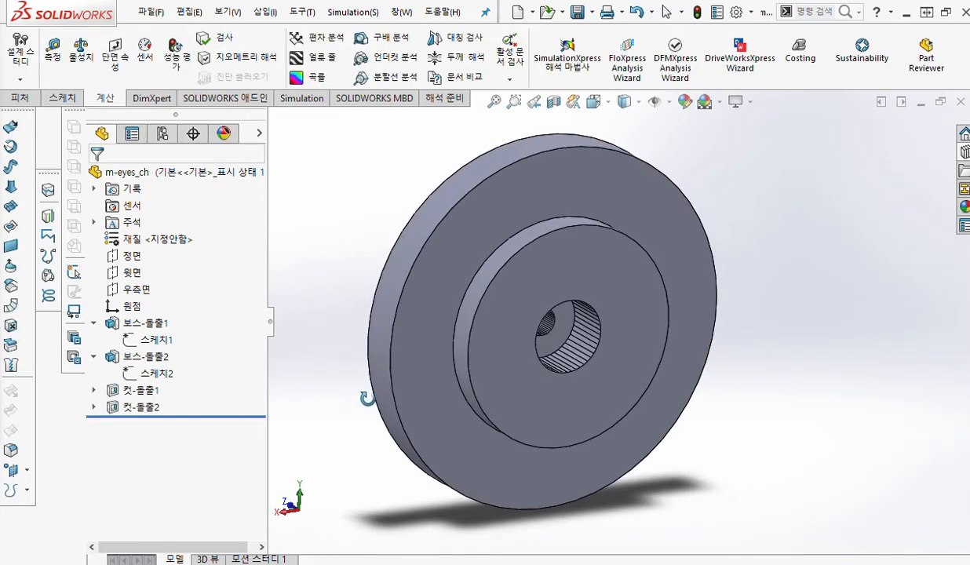
left_click(150, 354)
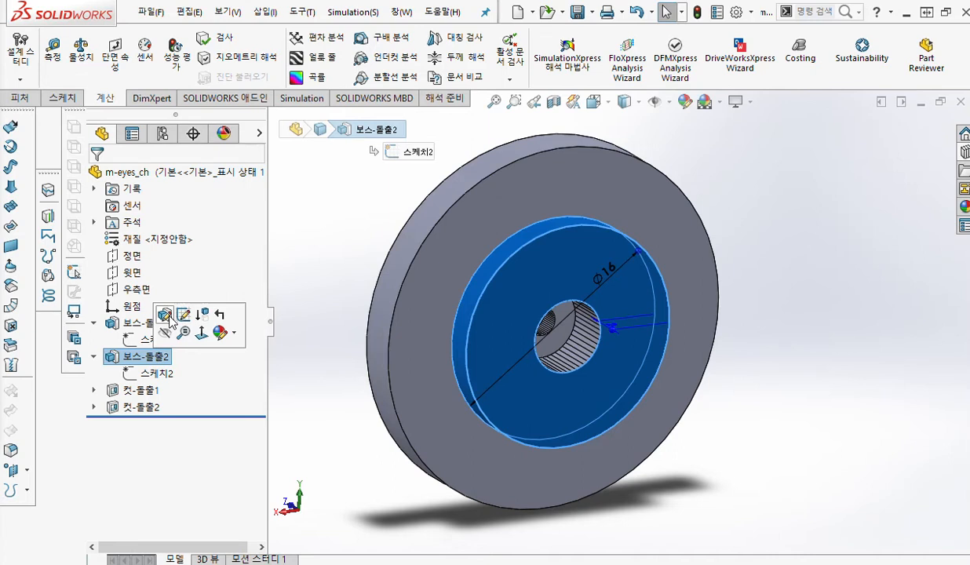
left_click(165, 314)
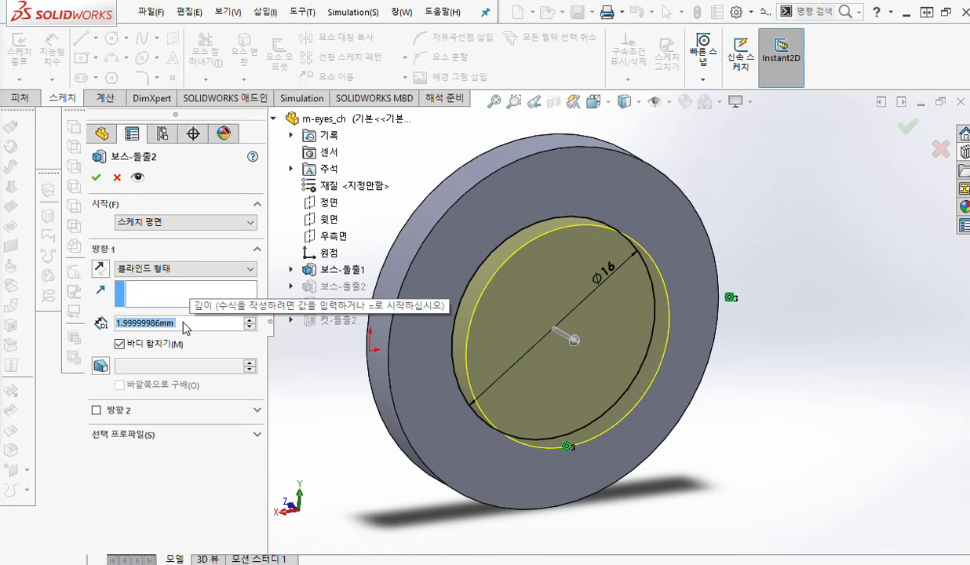
type("2")
key("Return")
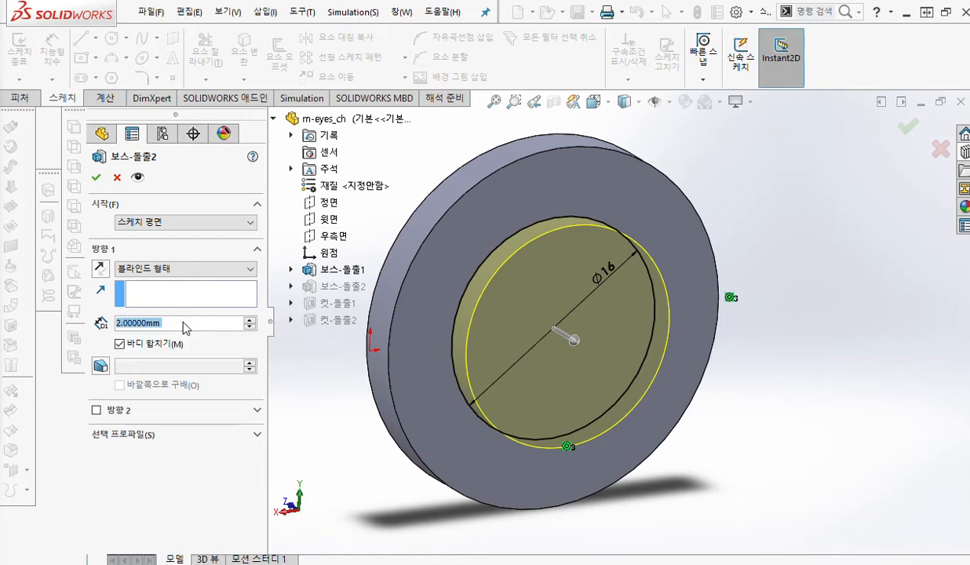
key("Return")
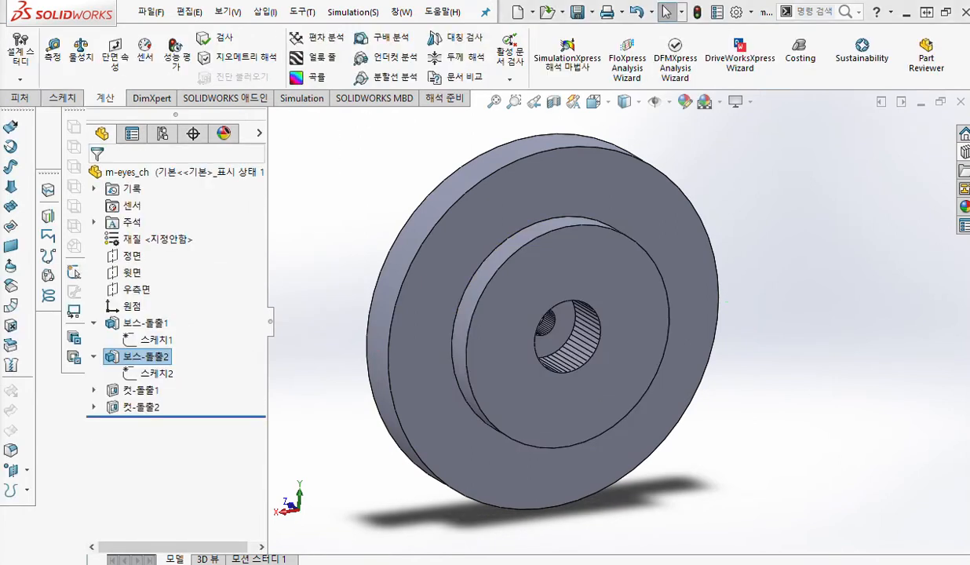
left_click(328, 298)
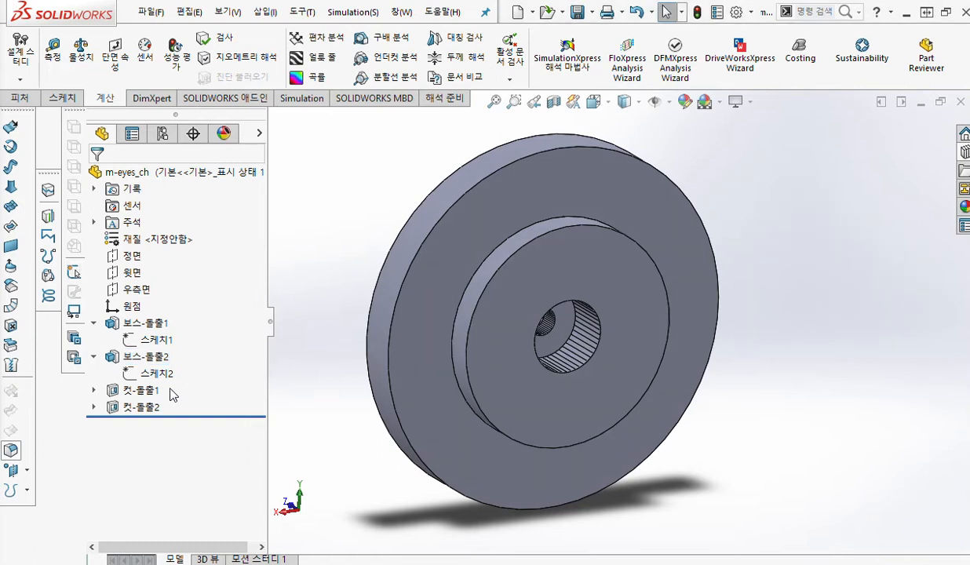
- Open the sketch of the first cut extrusion (컷-돌출1) for editing
left_click(93, 390)
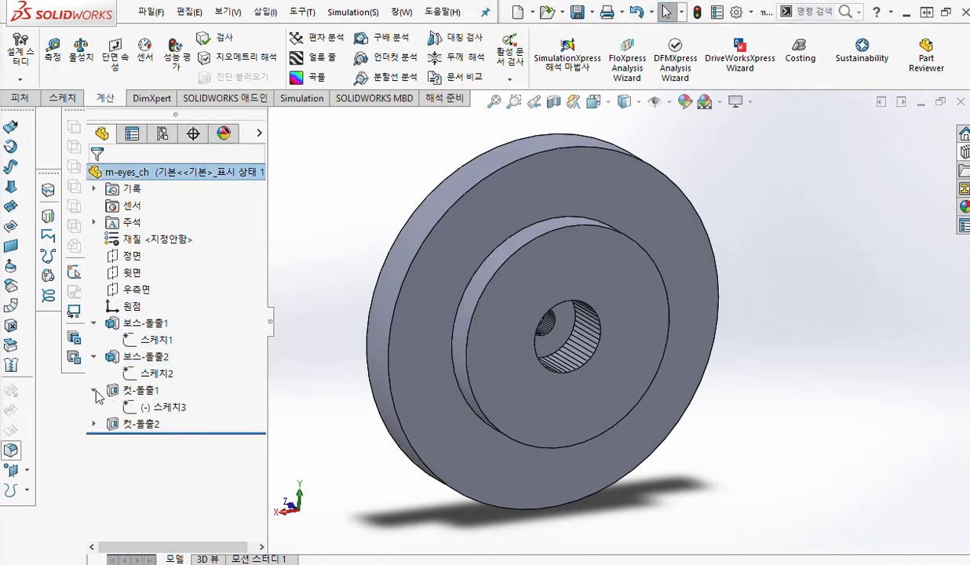
left_click(159, 408)
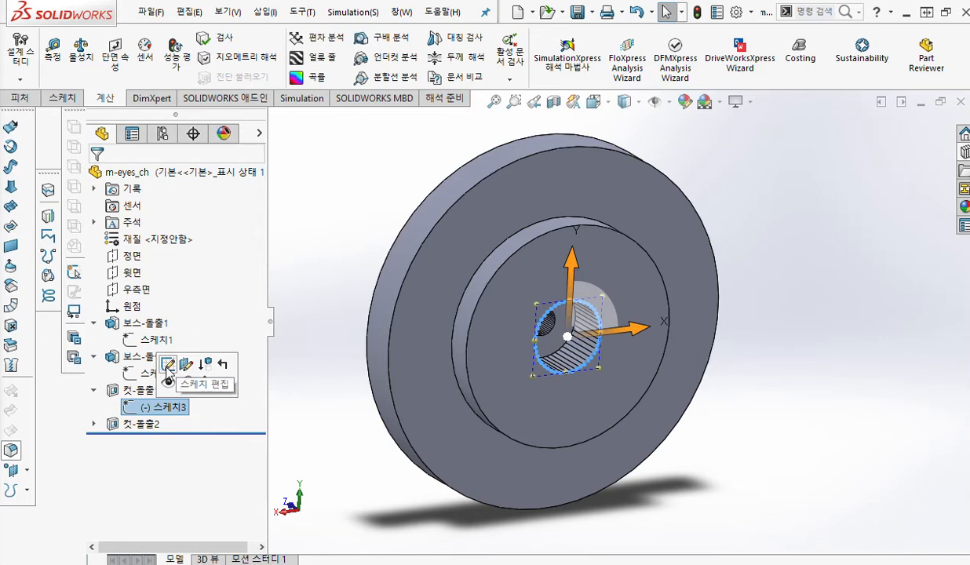
left_click(314, 380)
right_click(178, 403)
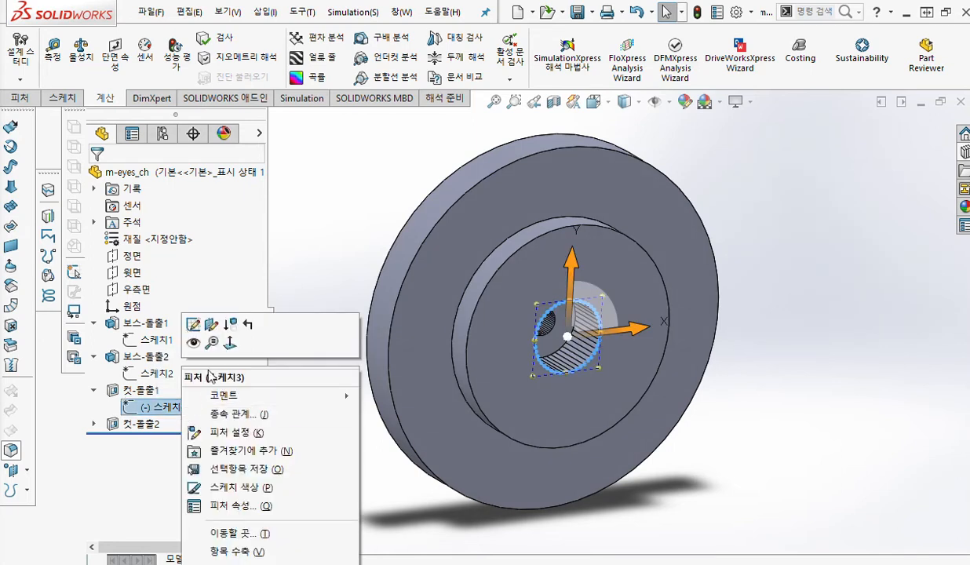
left_click(228, 427)
left_click(175, 407)
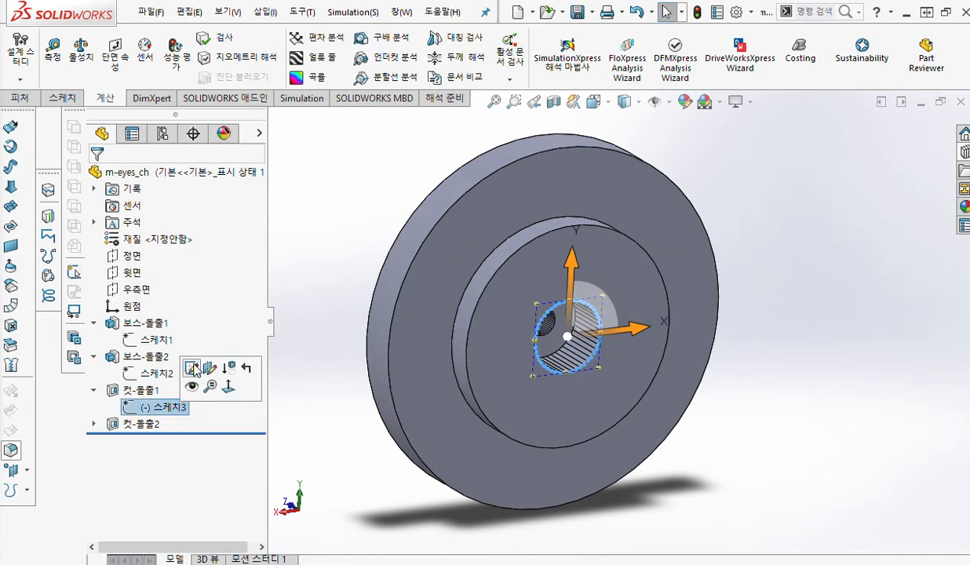
left_click(192, 368)
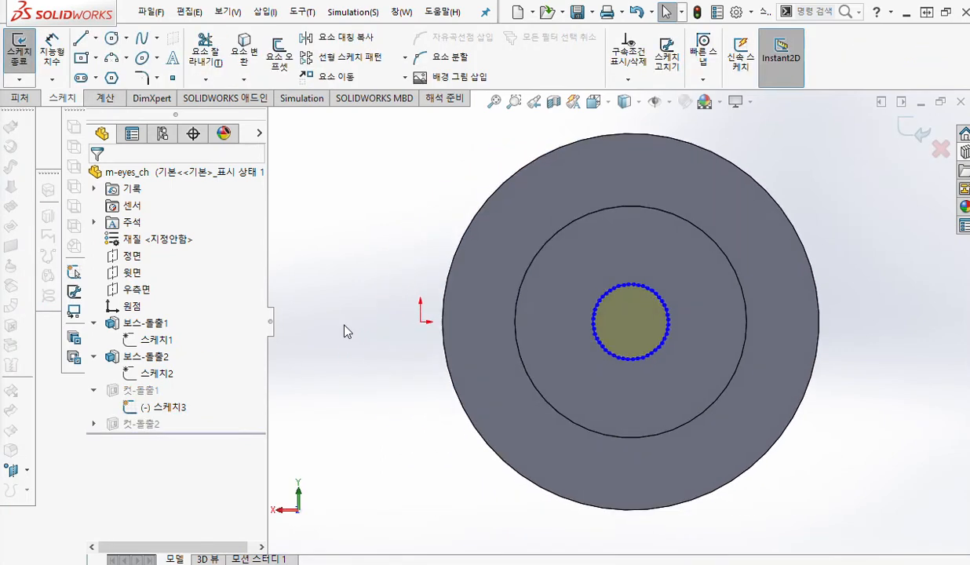
- Apply a Fix relation to all line segments of the central hole's segmented outline
scroll(509, 360, "up", 3)
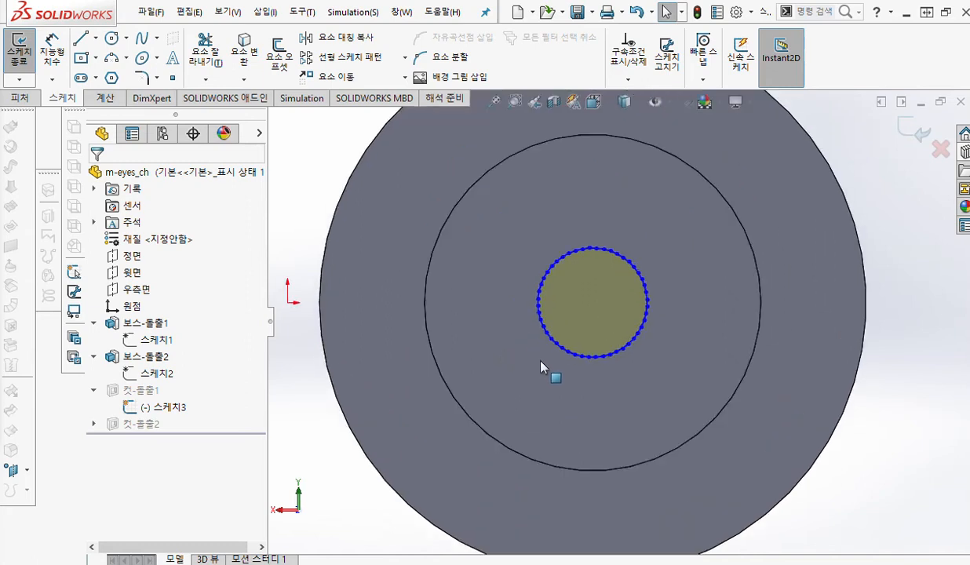
left_click_drag(467, 225, 674, 394)
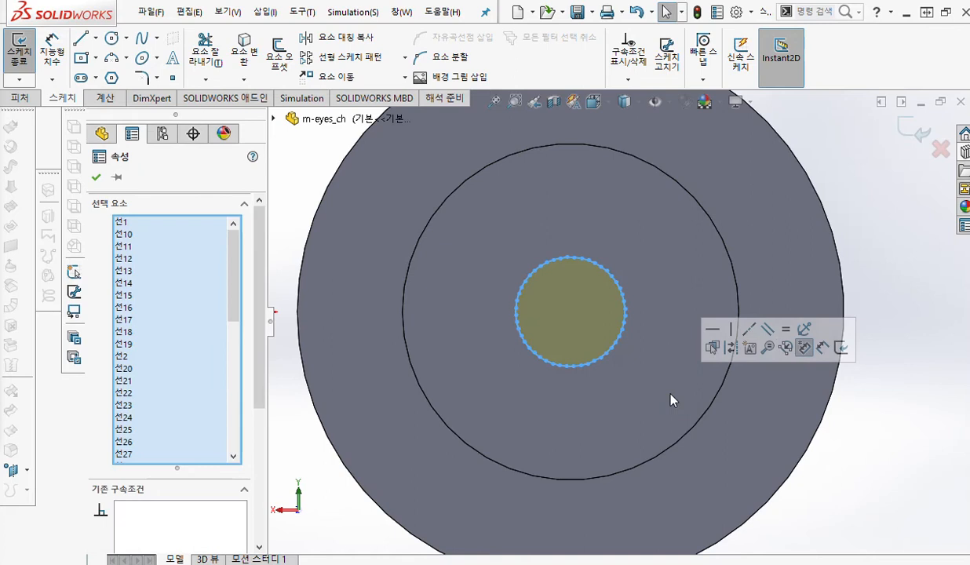
left_click(803, 334)
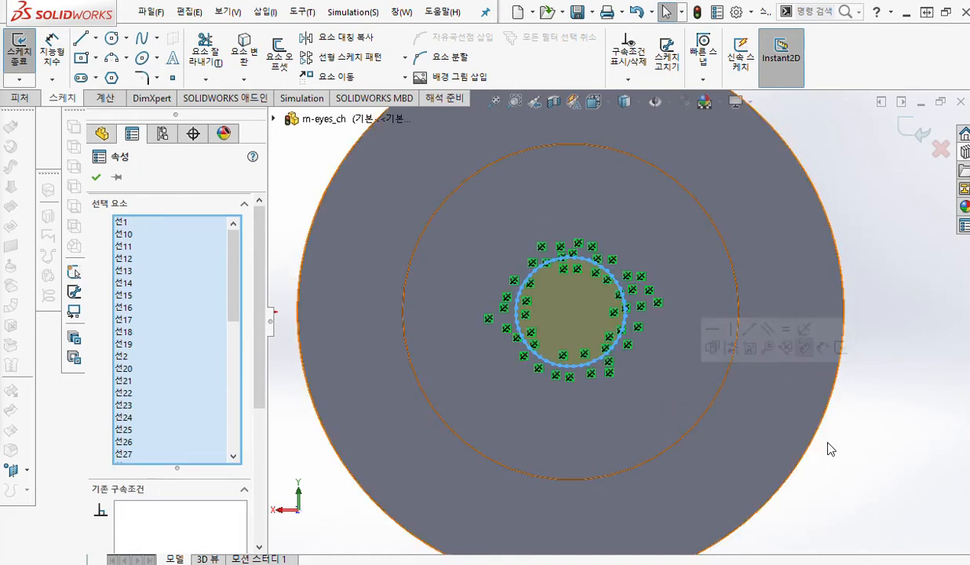
left_click(862, 450)
- Sketch a circle about 2.7 mm in diameter inside the hole's segmented outline, near its centre
scroll(546, 313, "down", 6)
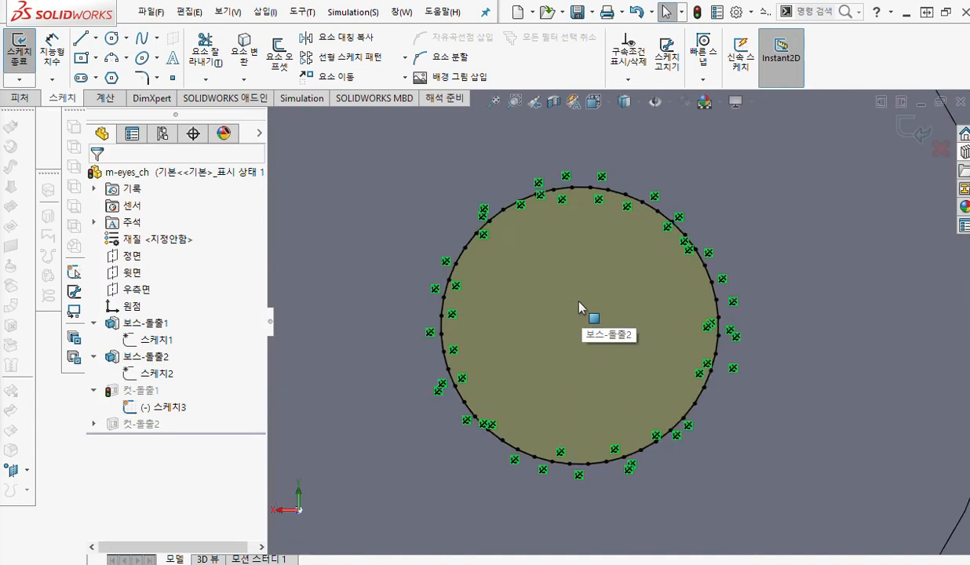
right_click_drag(517, 346, 612, 345)
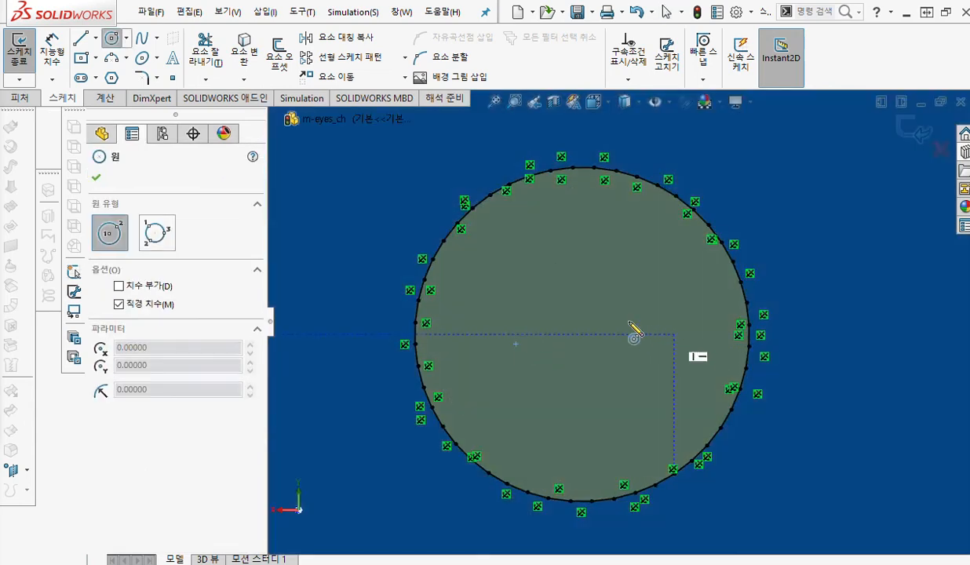
left_click(584, 325)
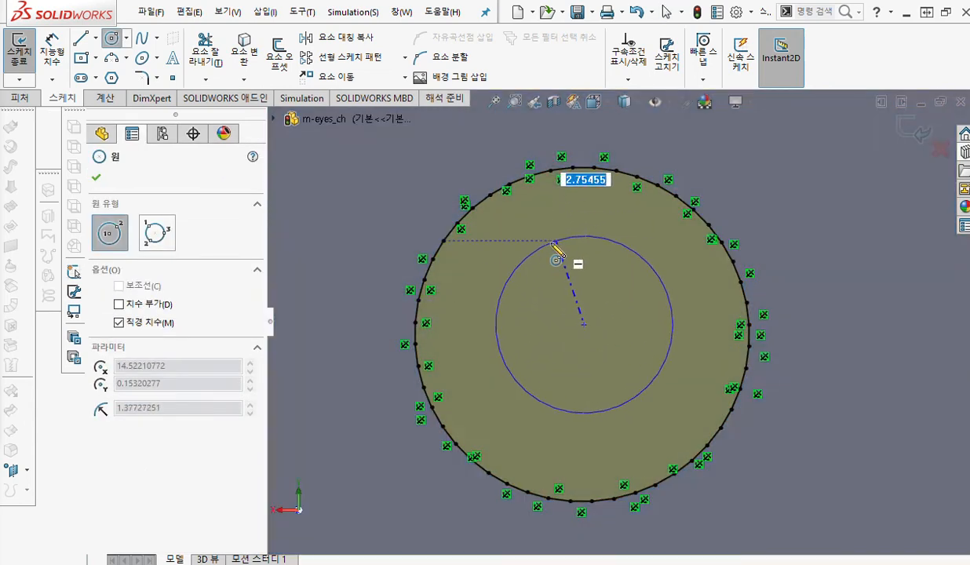
left_click(541, 267)
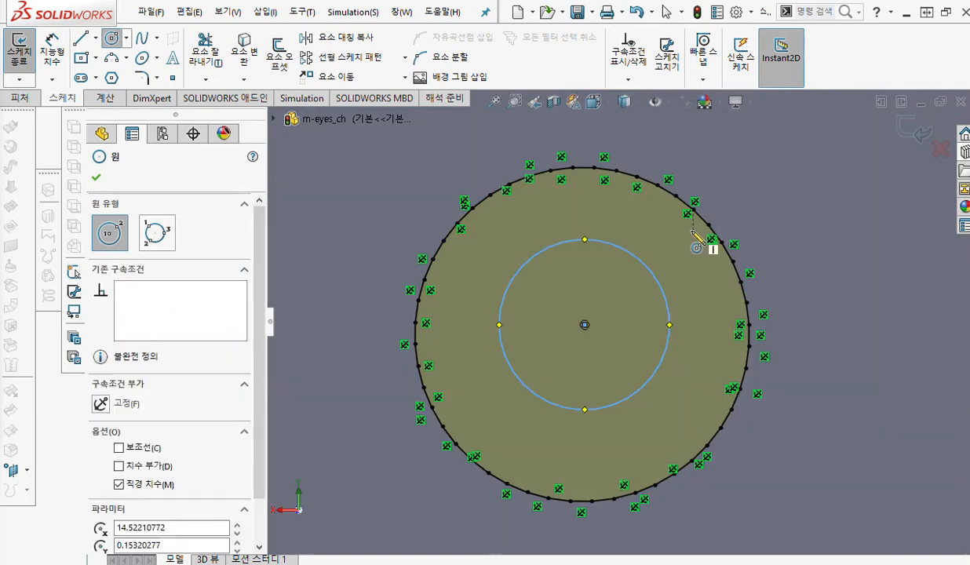
right_click(654, 236)
left_click(687, 243)
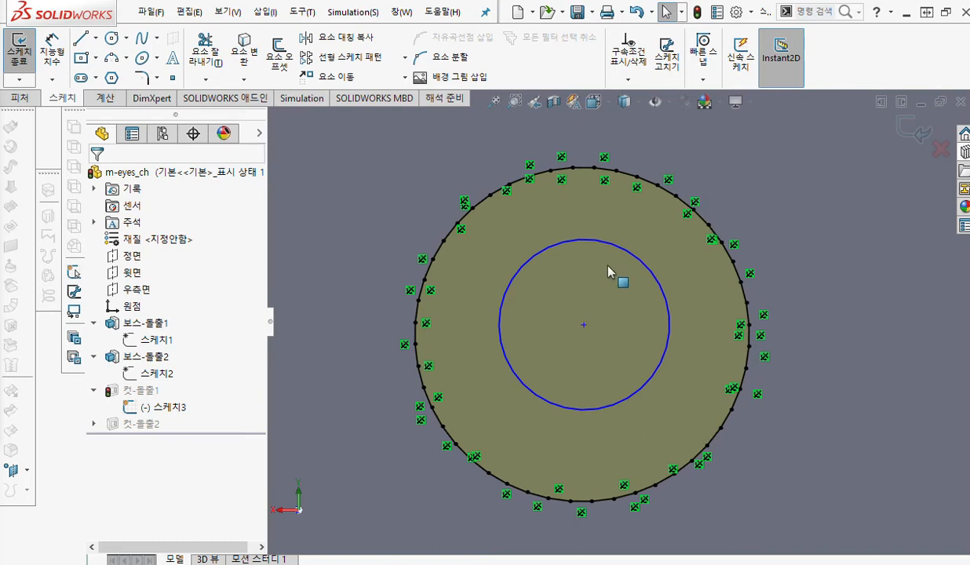
- Make the small circle coincident with a vertex at the top of the hole's segmented outline
left_click(581, 169)
left_click(572, 169, "ctrl")
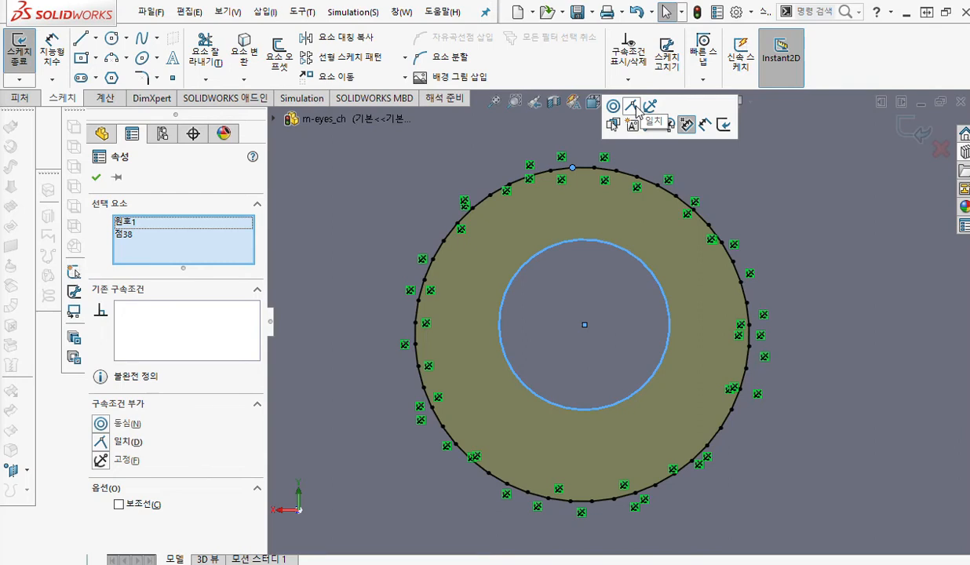
left_click(632, 107)
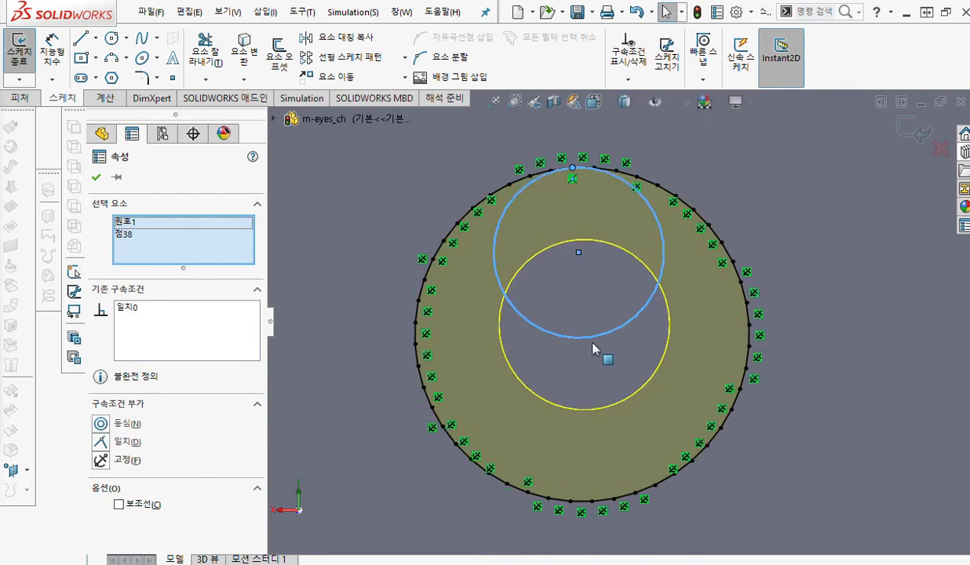
- Make the circle coincident with two more outline vertices, one on the left side and one at the lower right
left_click(419, 368)
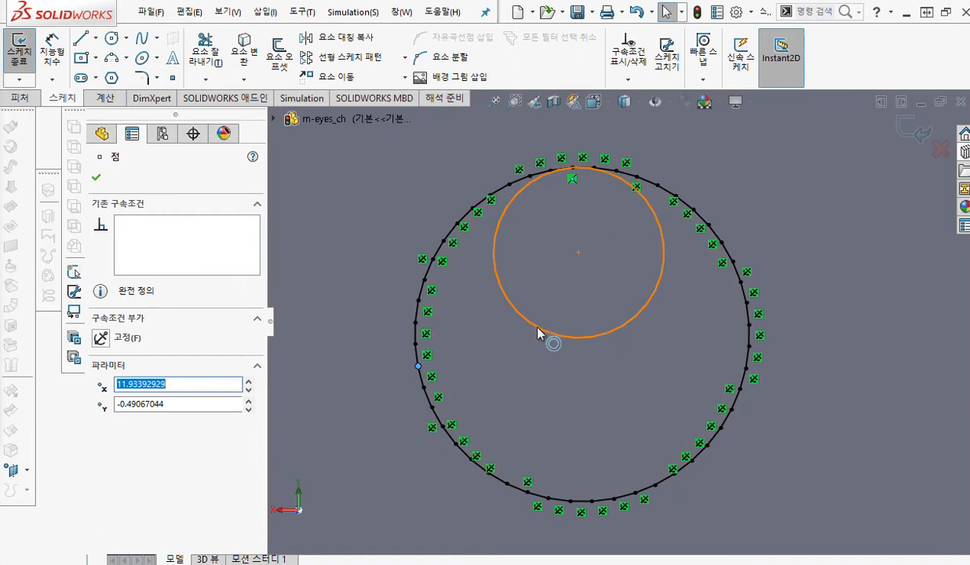
left_click(548, 330, "ctrl")
left_click(598, 262)
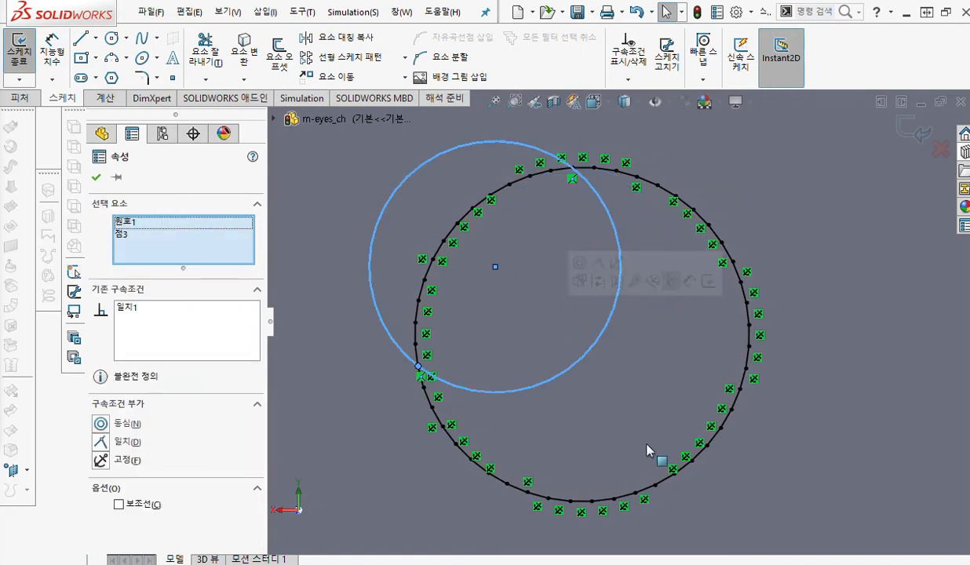
left_click(707, 444)
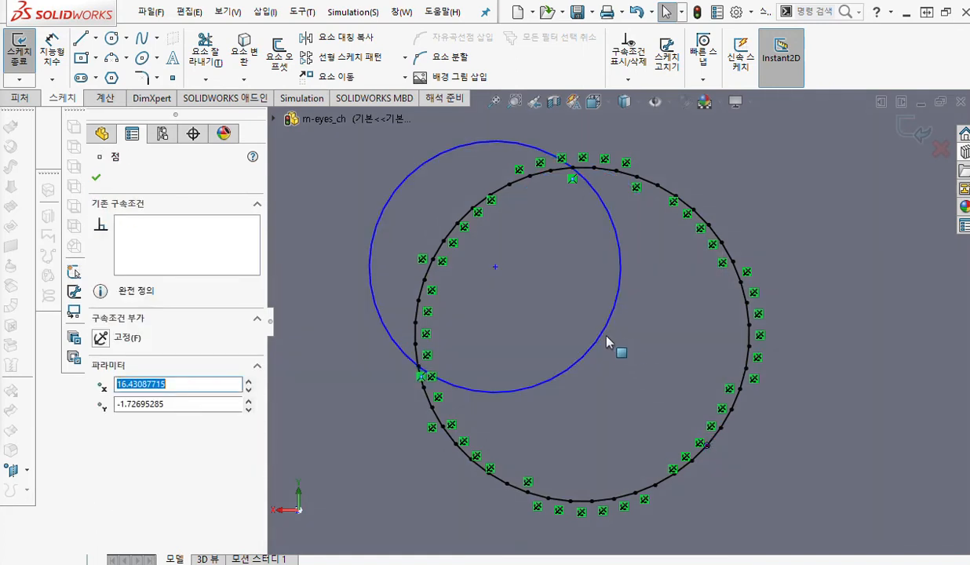
left_click(602, 337, "ctrl")
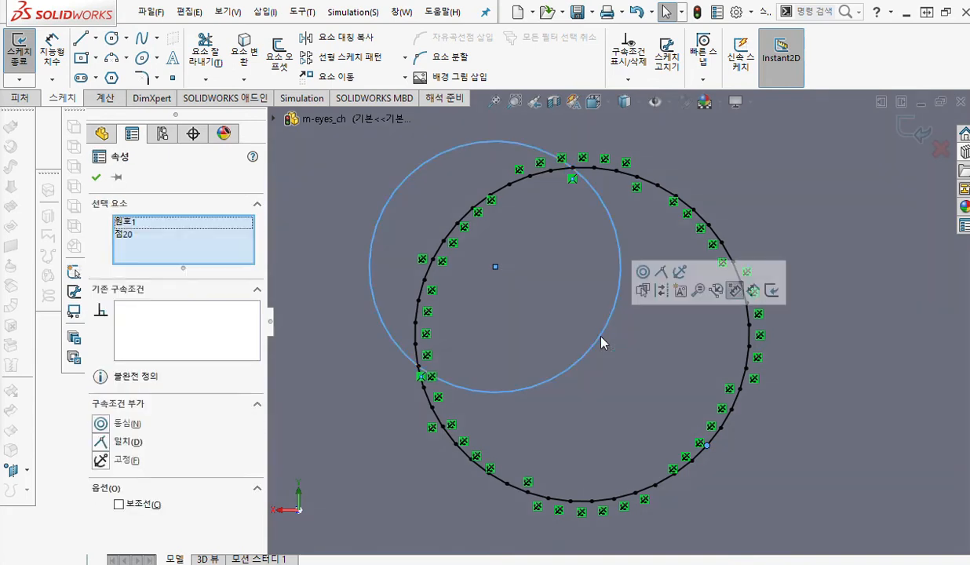
left_click(660, 271)
scroll(619, 337, "up", 2)
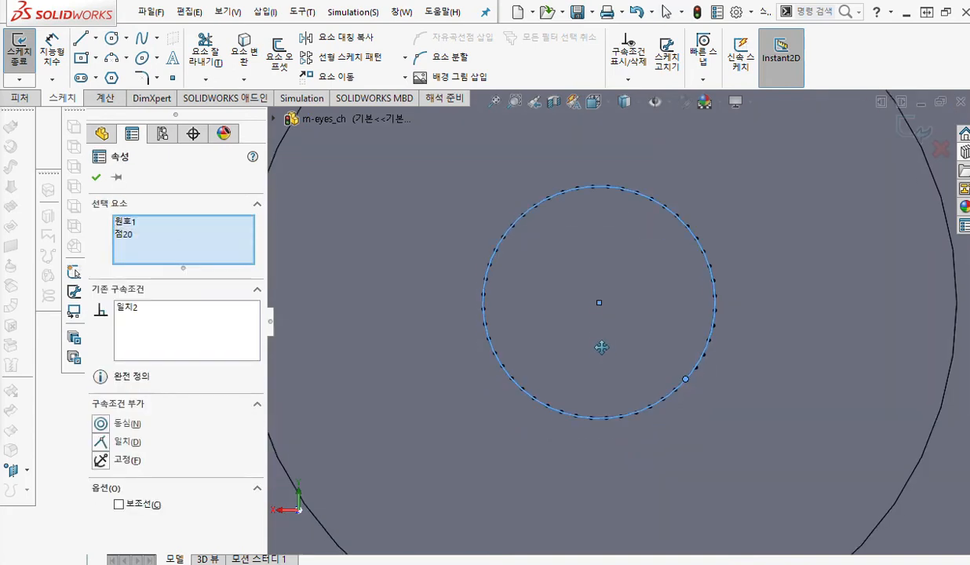
left_click(772, 316)
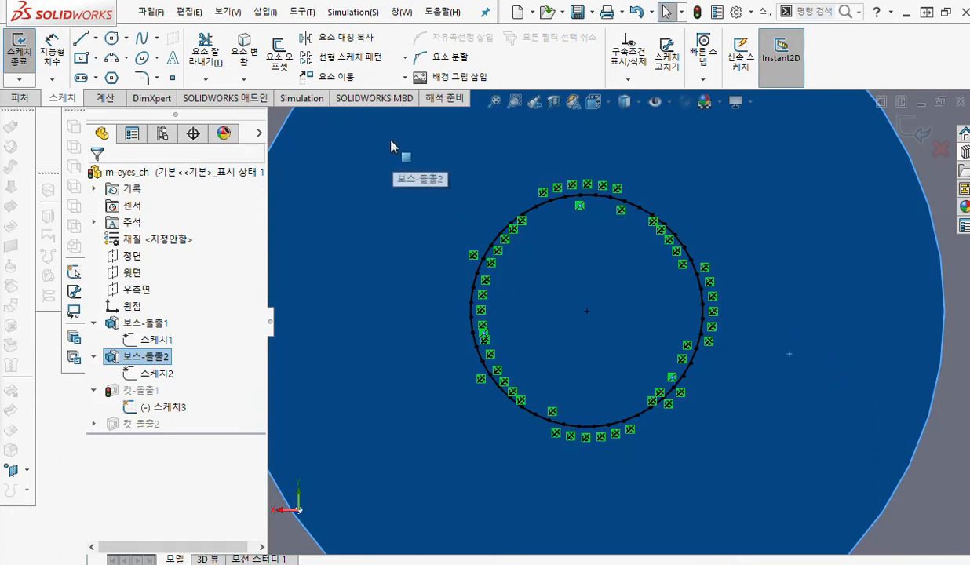
left_click_drag(396, 126, 767, 341)
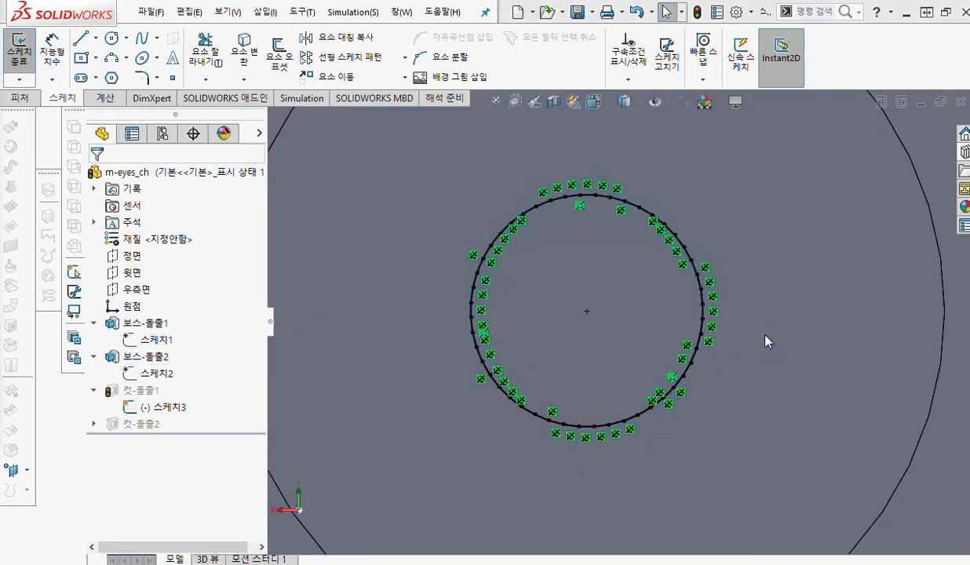
key("ctrl+F2")
left_click_drag(399, 107, 376, 155)
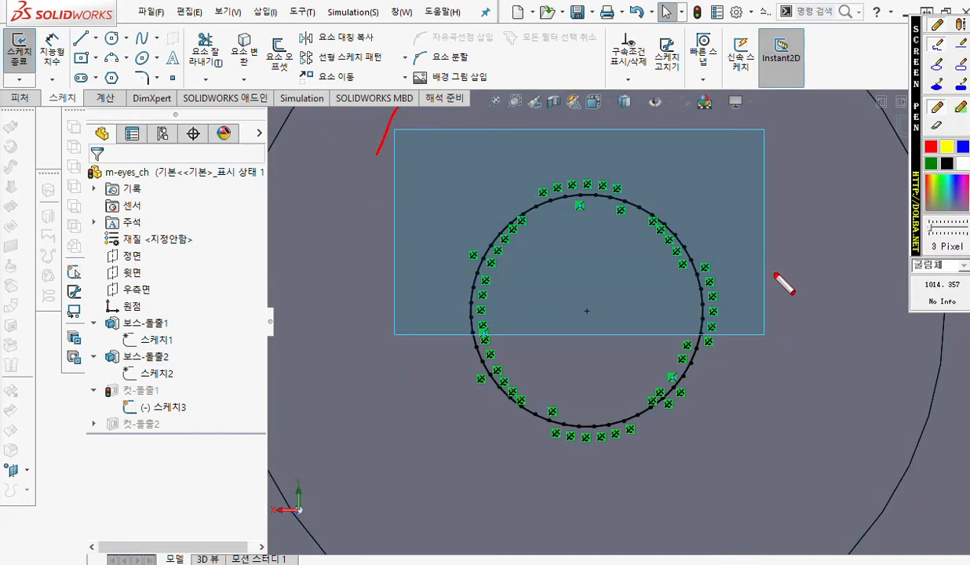
mouse_move(776, 327)
left_mouse_down()
mouse_move(789, 357)
mouse_move(817, 357)
left_mouse_up()
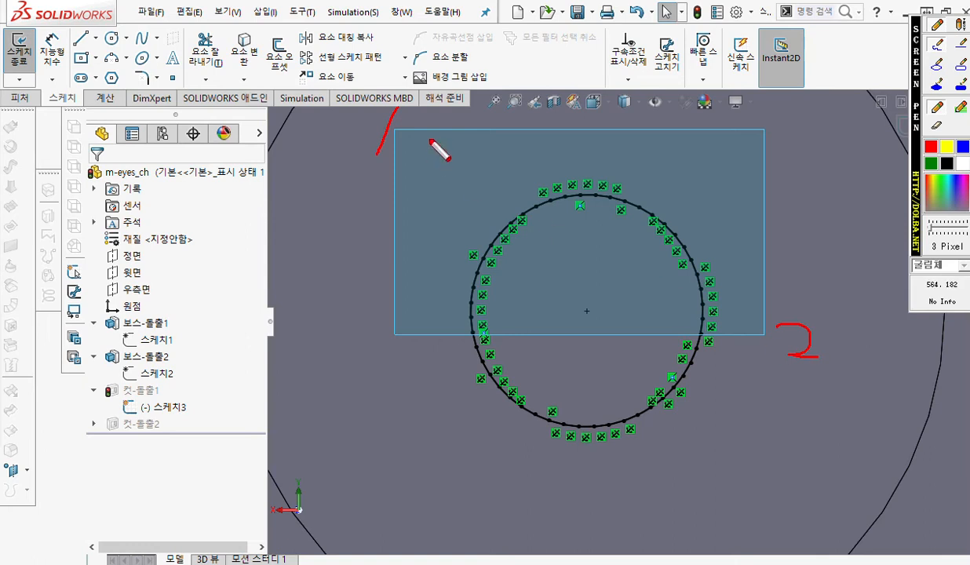
mouse_move(406, 135)
left_mouse_down()
mouse_move(751, 315)
mouse_move(733, 320)
left_mouse_up()
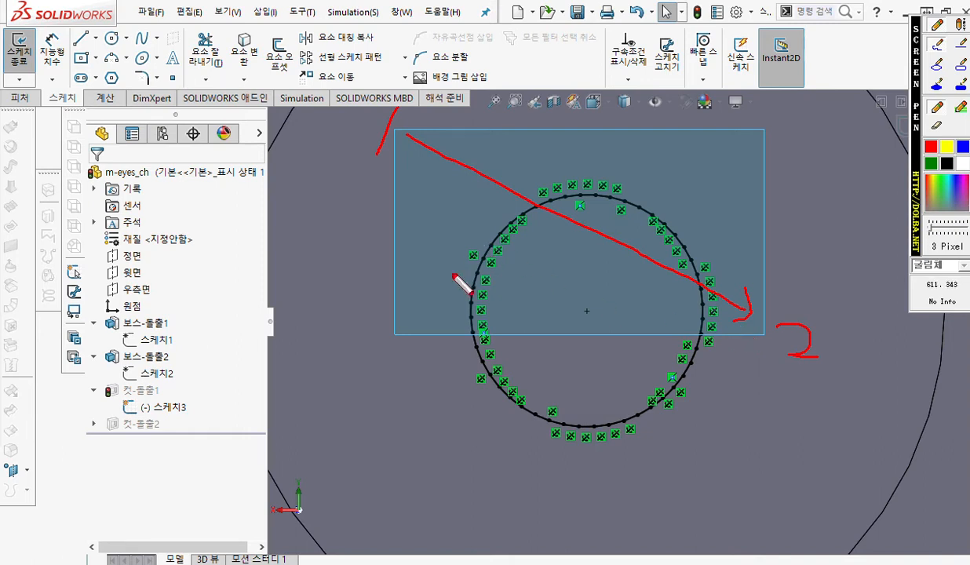
key("Escape")
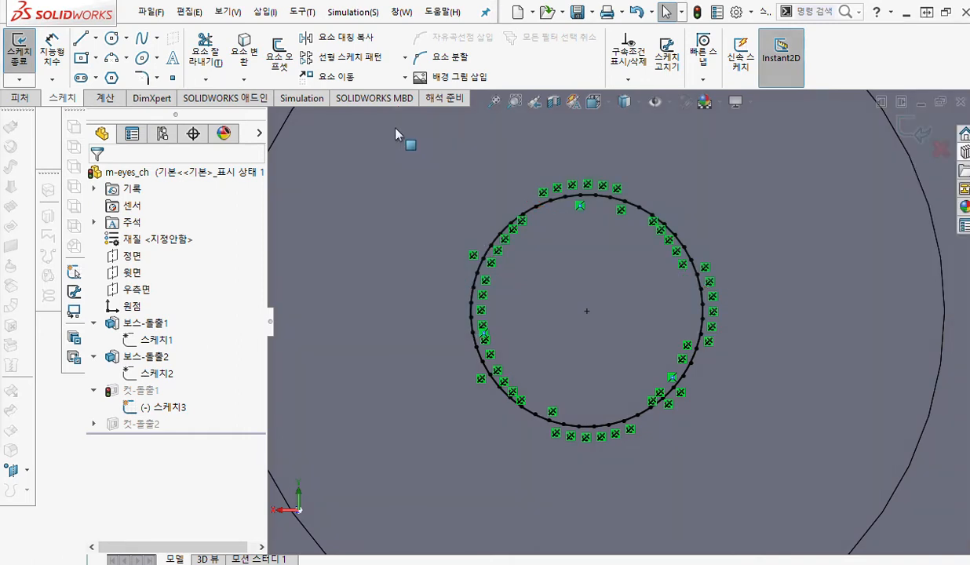
- Delete all fixed line segments of the hole's segmented outline, upper half and lower half, keeping only the circle
left_click_drag(394, 129, 762, 350)
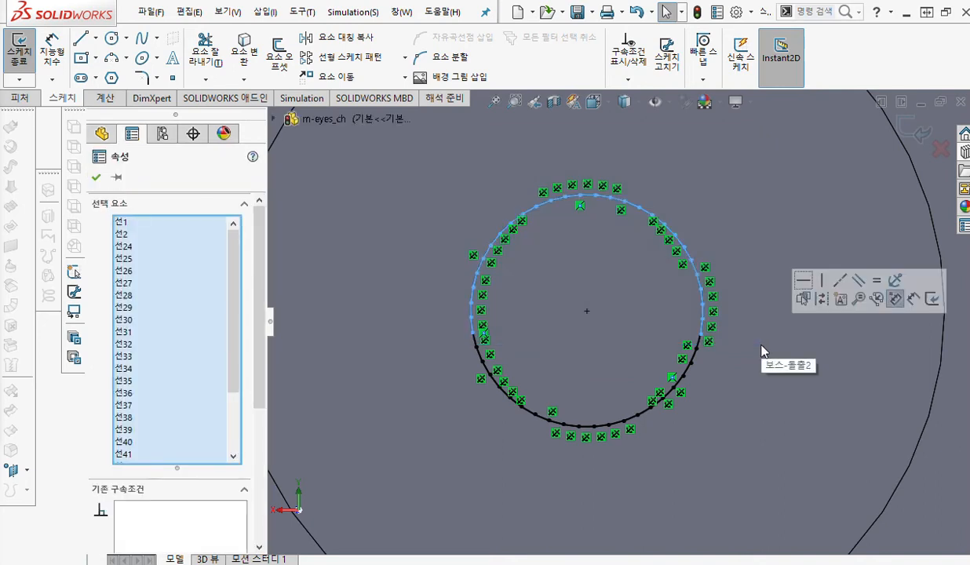
key("Delete")
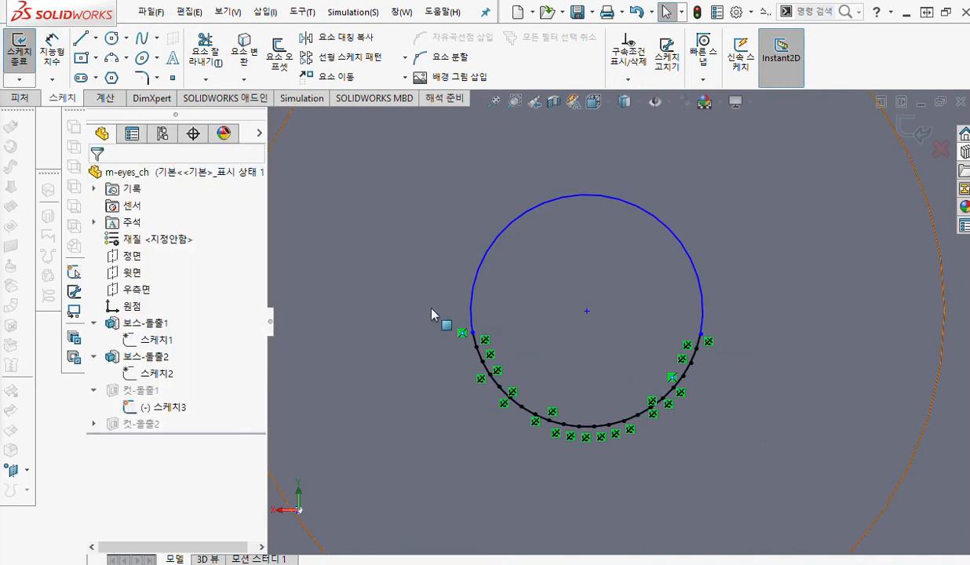
left_click_drag(395, 289, 794, 464)
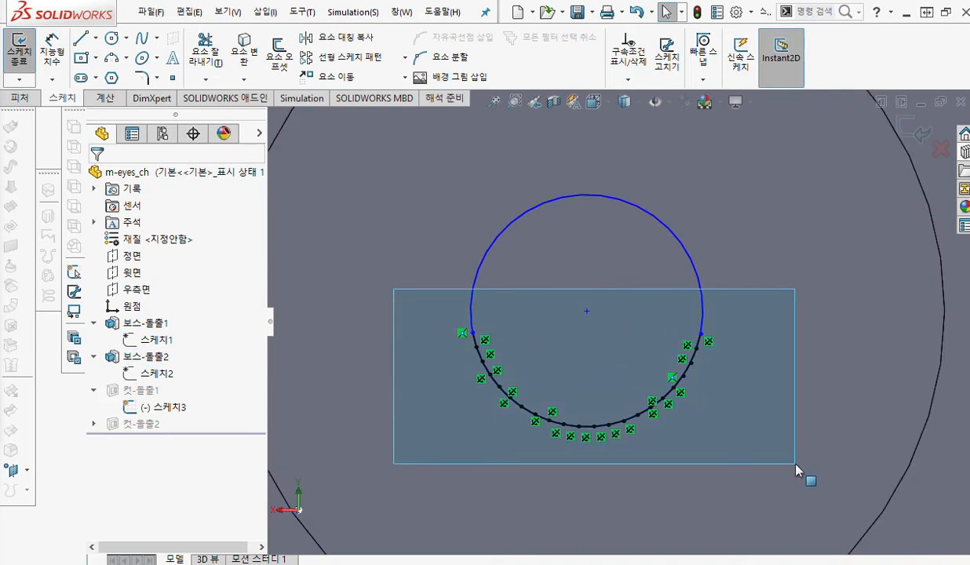
left_click_drag(794, 463, 795, 464)
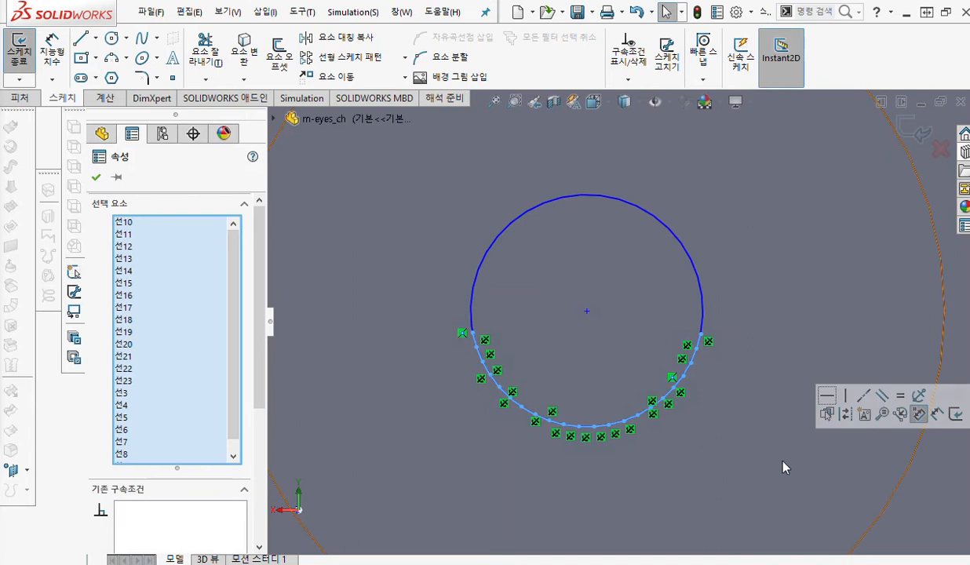
key("Delete")
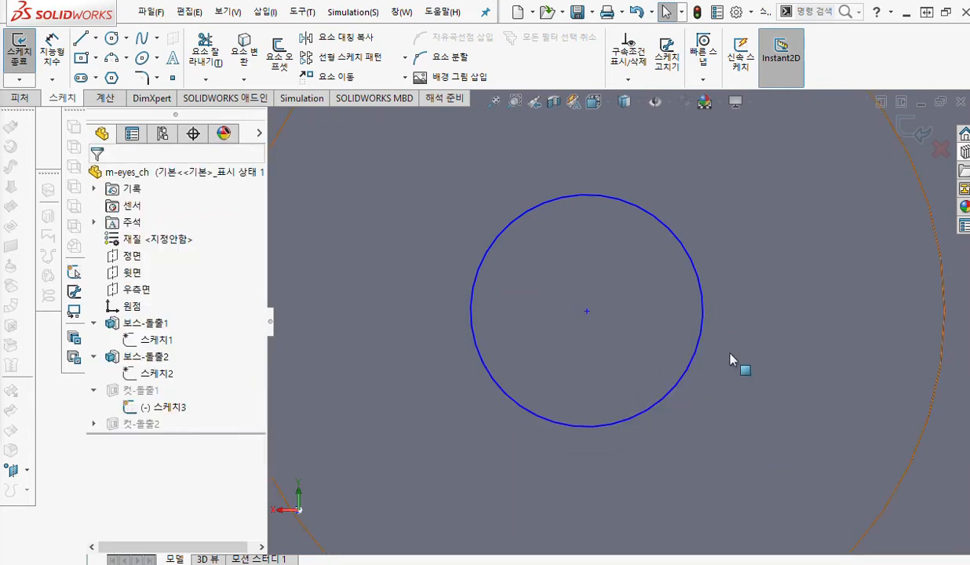
- Dimension the hole circle's diameter and set it to 5.2 mm
scroll(729, 359, "up", 3)
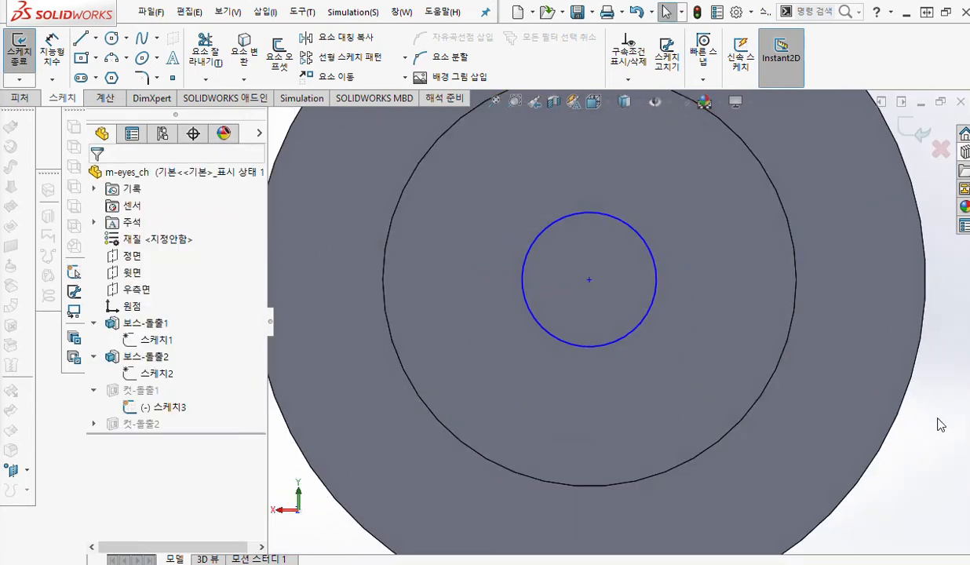
right_click(878, 385)
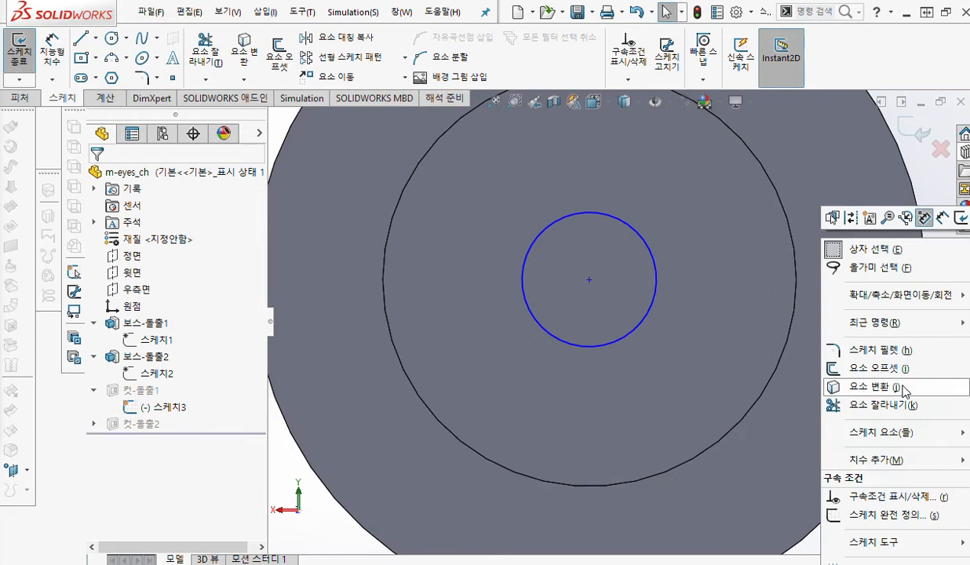
left_click(942, 220)
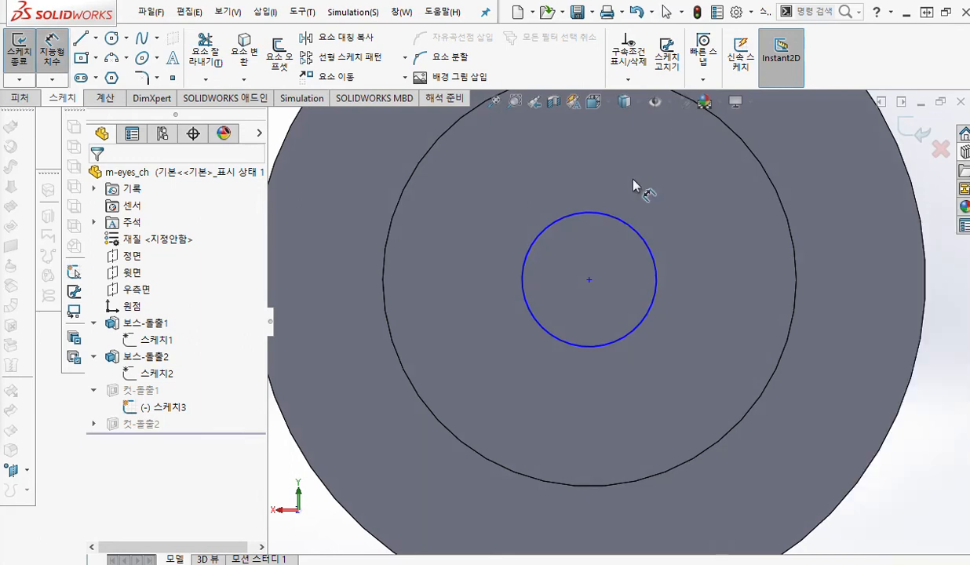
left_click(638, 241)
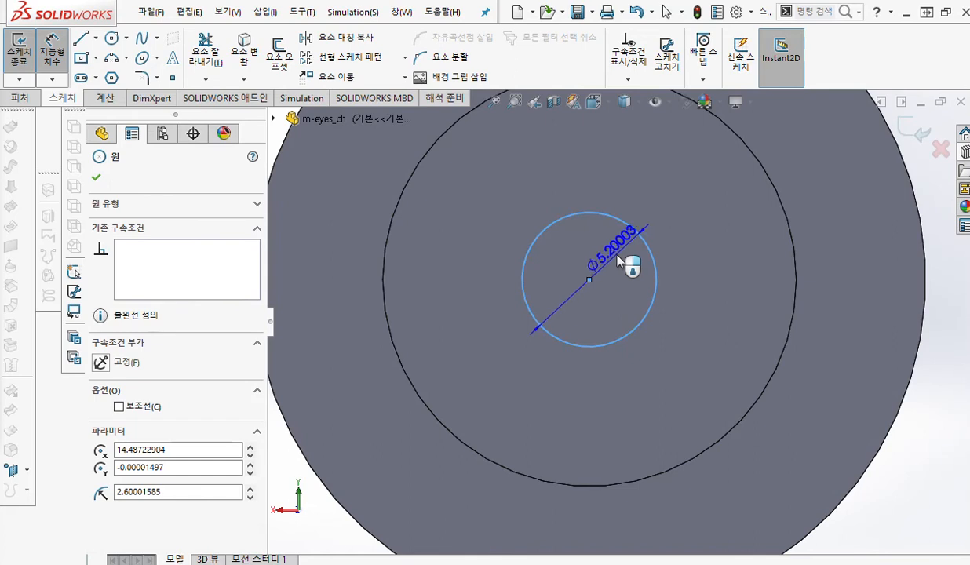
left_click(620, 262)
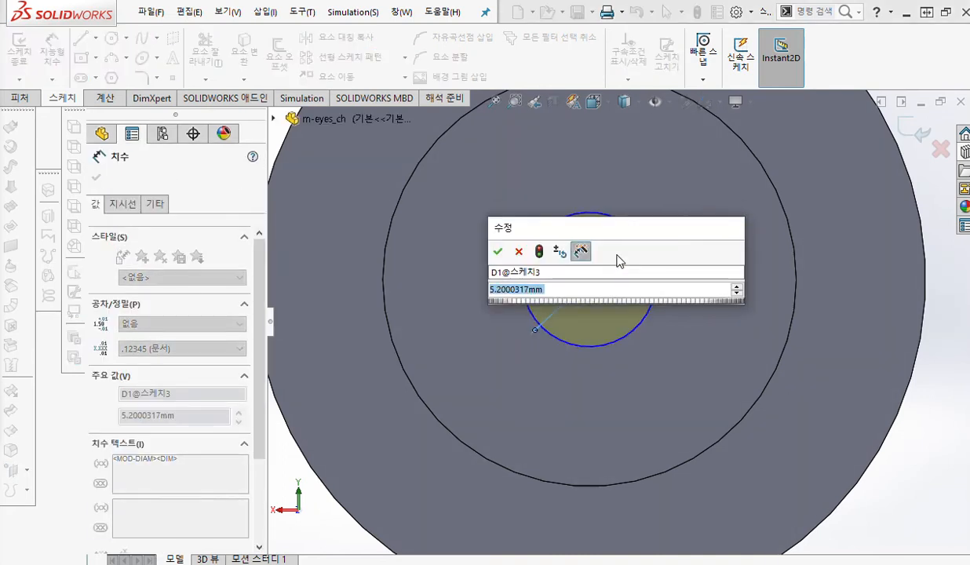
type("5.2")
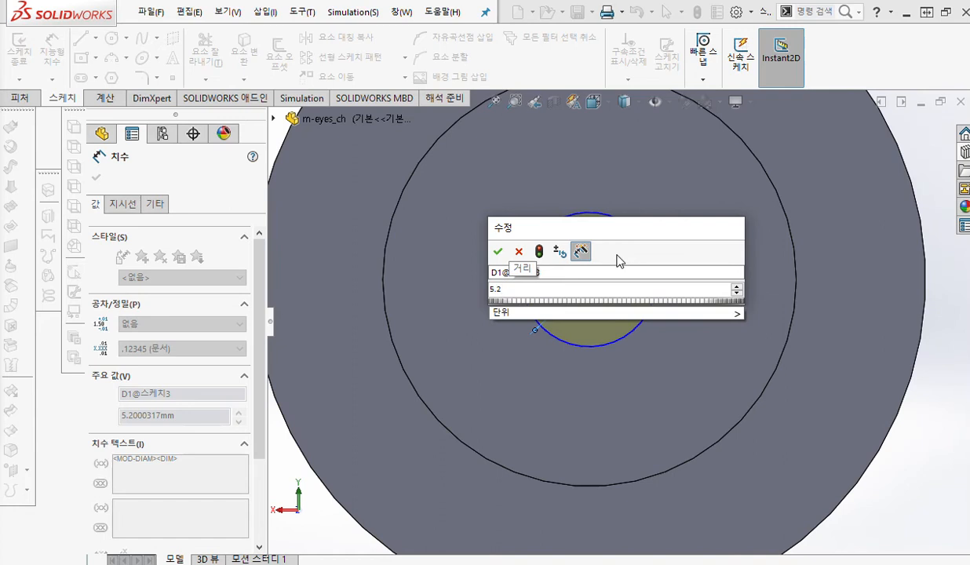
key("Return")
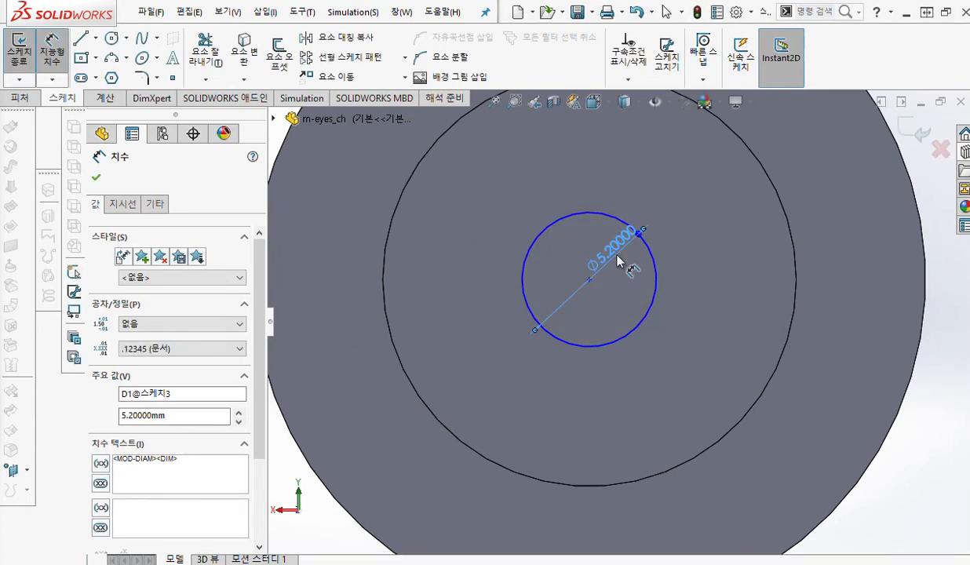
left_click(696, 280)
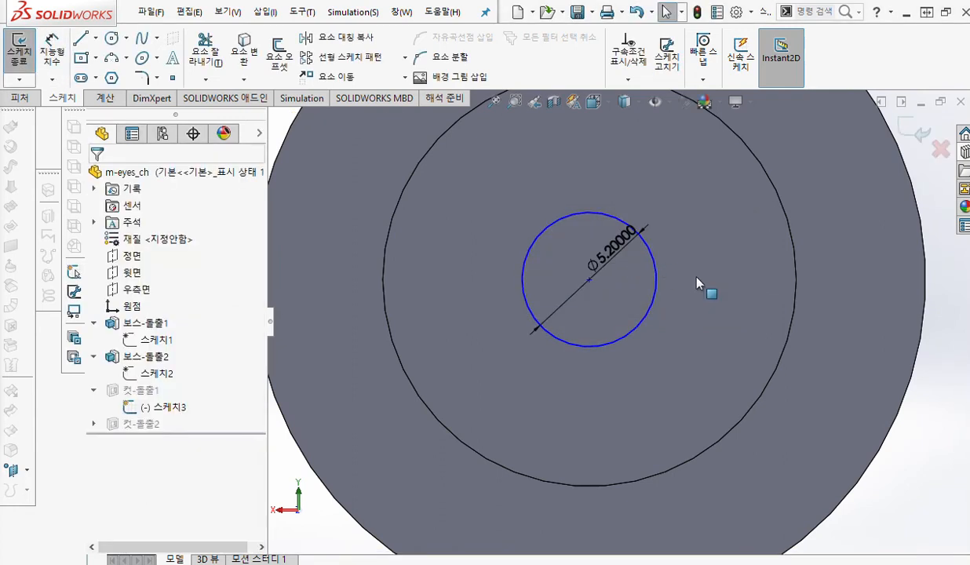
- Make the hole circle concentric with the circular edge of the second boss (보스-돌출2)
left_click(651, 264)
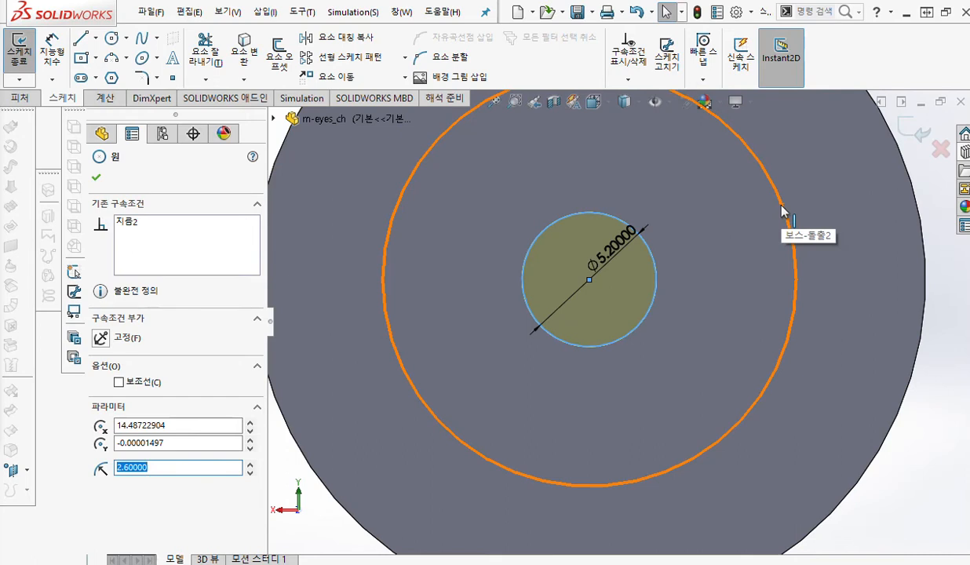
left_click(780, 210, "ctrl")
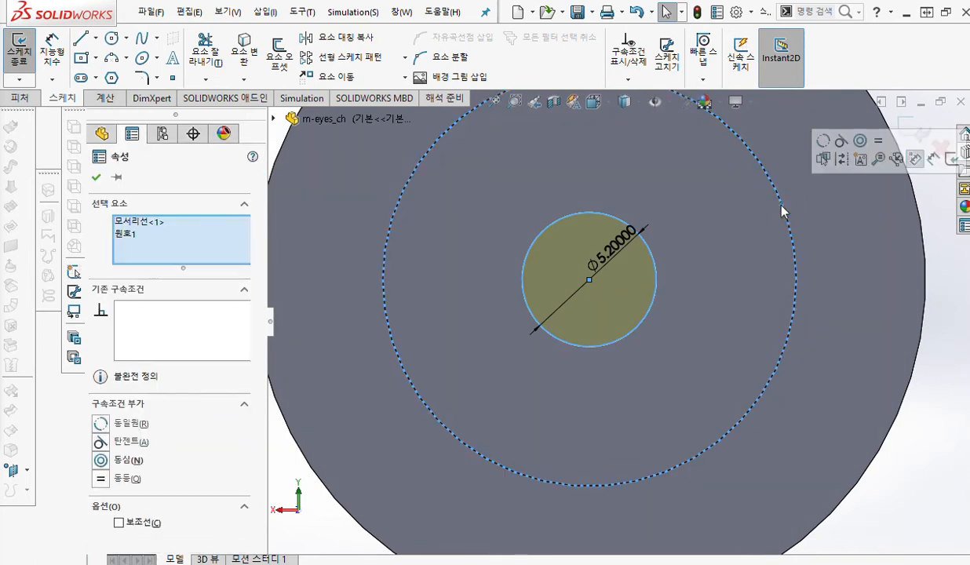
left_click(861, 142)
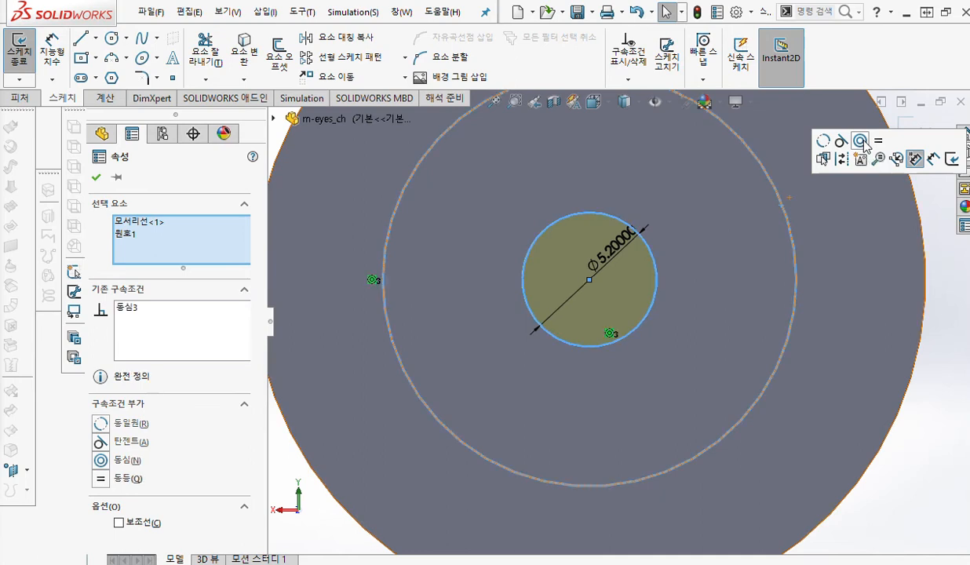
left_click(919, 418)
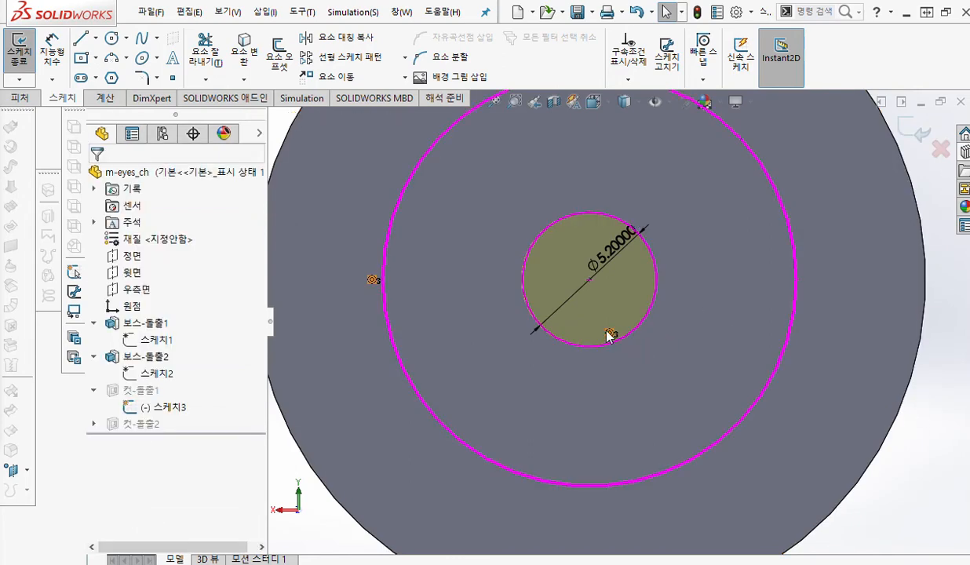
- Exit the hole sketch and open the first cut extrusion (컷-돌출1) for feature editing
middle_click_drag(723, 309, 849, 245)
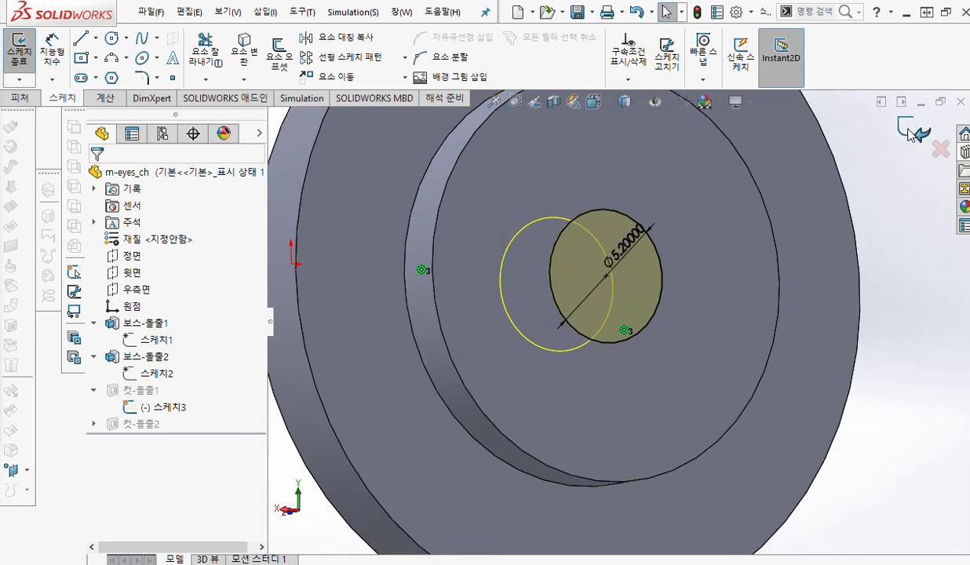
left_click(910, 133)
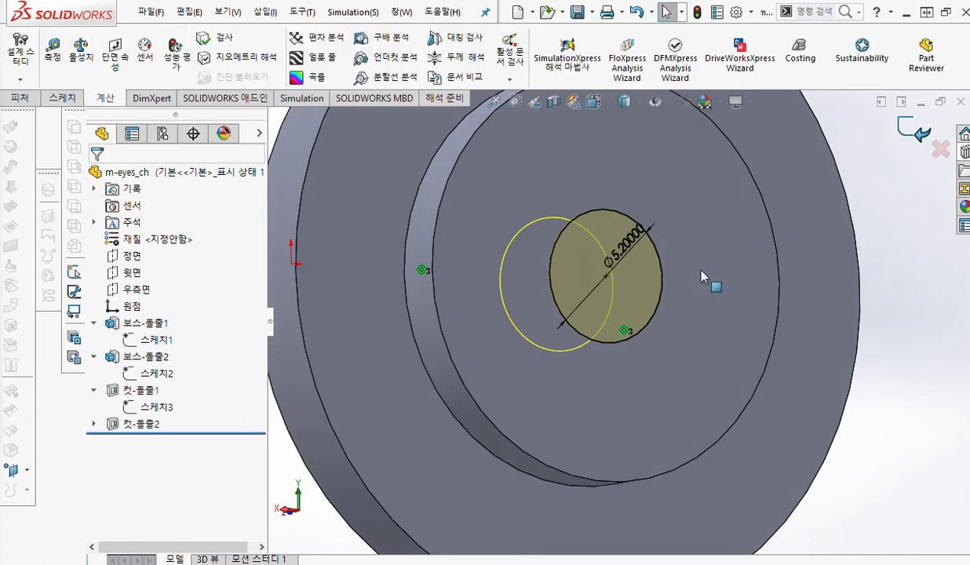
left_click(144, 392)
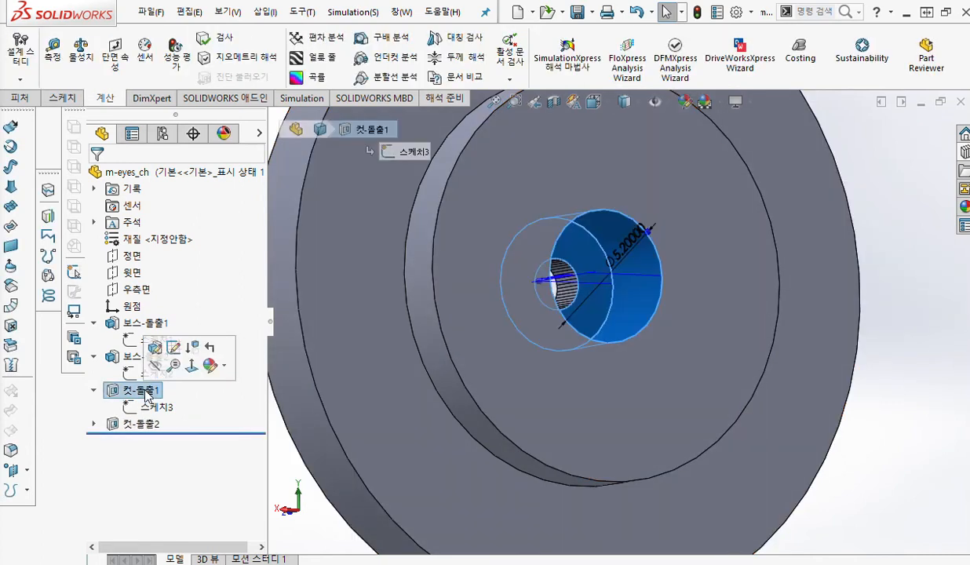
left_click(155, 349)
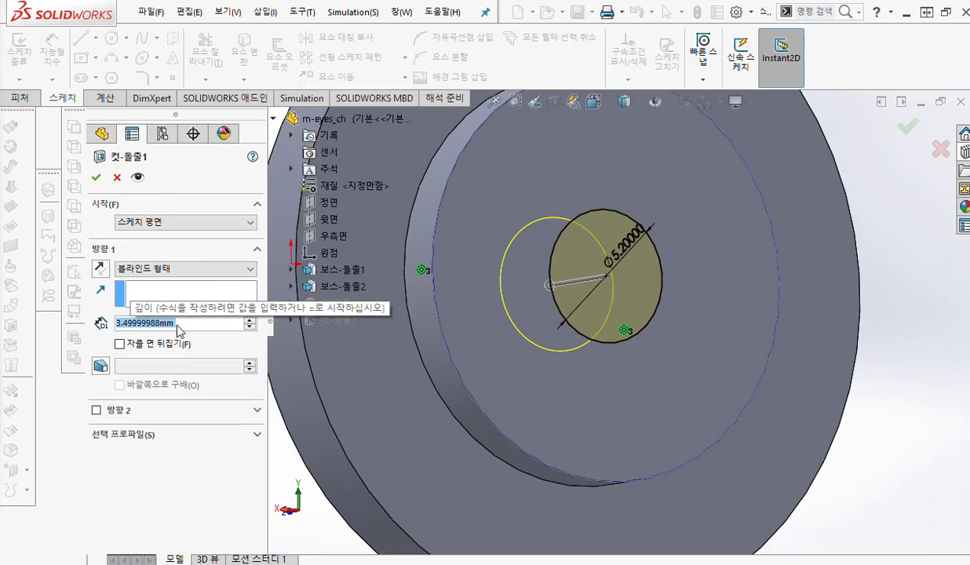
key("F9")
mouse_move(181, 296)
left_mouse_down()
mouse_move(190, 331)
mouse_move(212, 334)
left_mouse_up()
mouse_move(225, 298)
left_mouse_down()
mouse_move(234, 315)
mouse_move(222, 335)
left_mouse_up()
left_click_drag(225, 299, 242, 299)
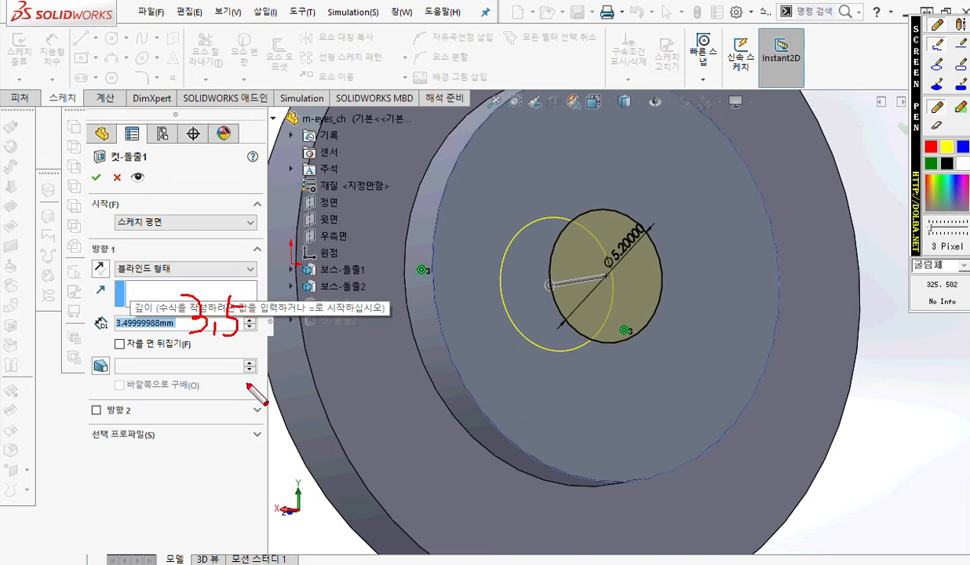
key("F9")
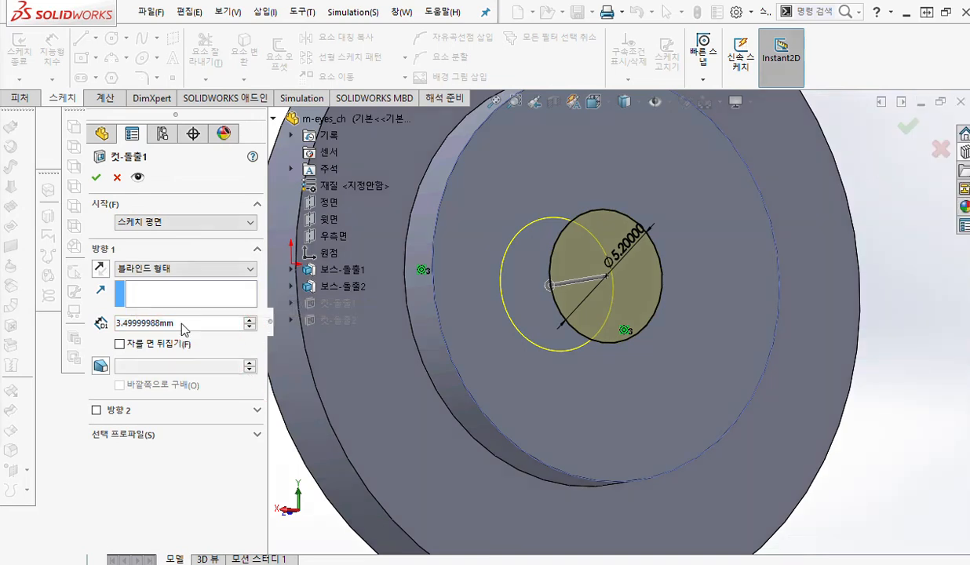
- Set the blind depth of the first cut extrusion (컷-돌출1) to 3.5 mm and apply the feature change
double_click(166, 322)
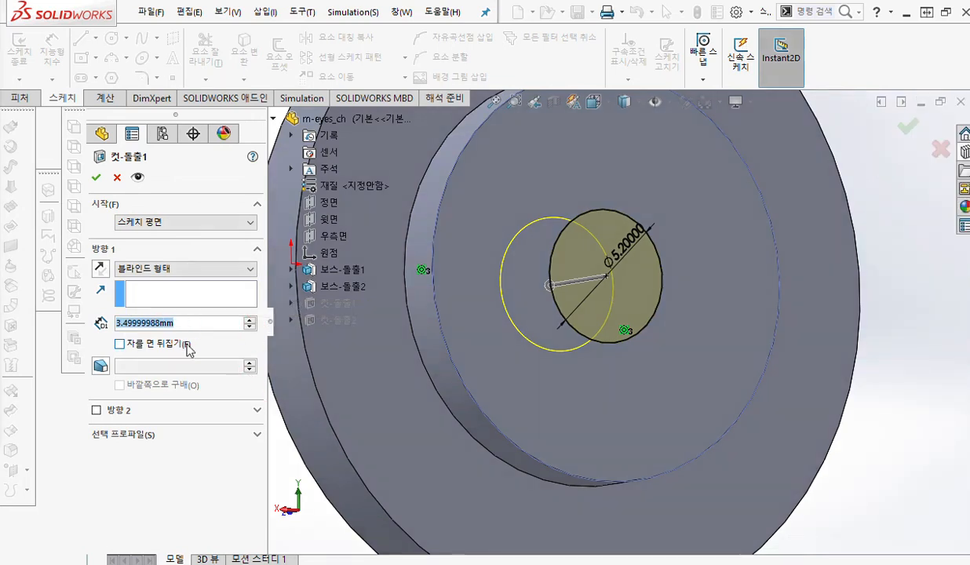
type("3.5")
key("Return")
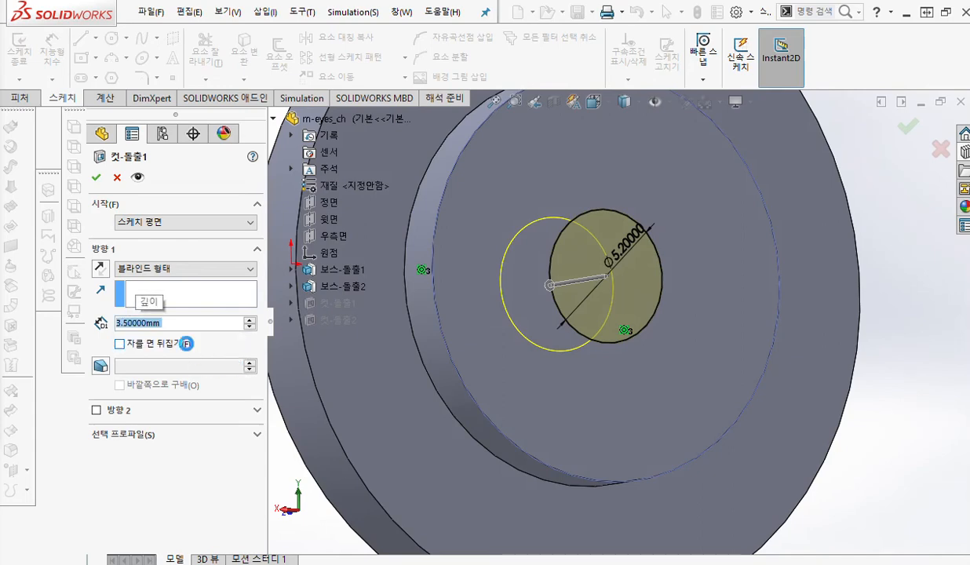
key("Return")
- Open the sketch of the second cut extrusion (컷-돌출2), 스케치4, for editing
middle_click_drag(622, 306, 636, 320)
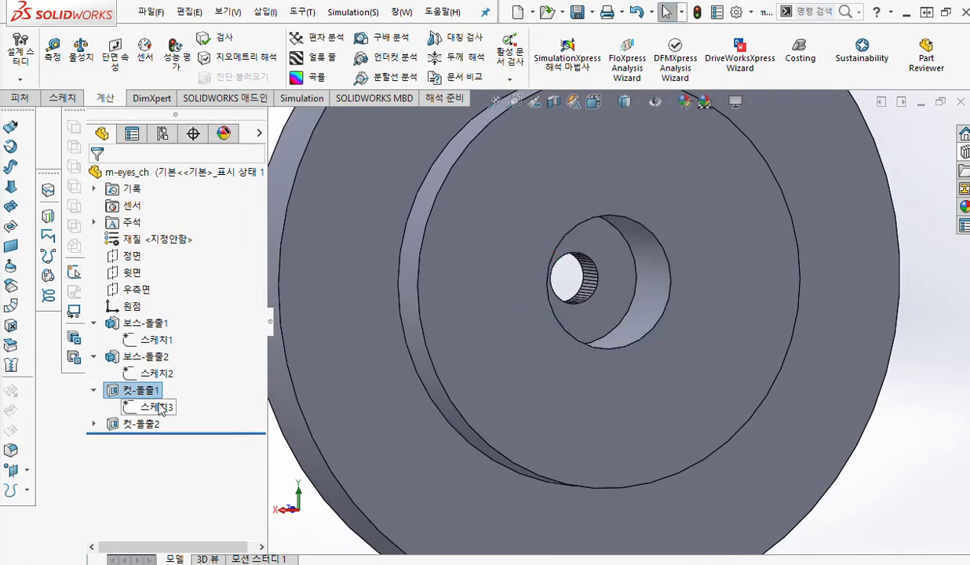
left_click(93, 423)
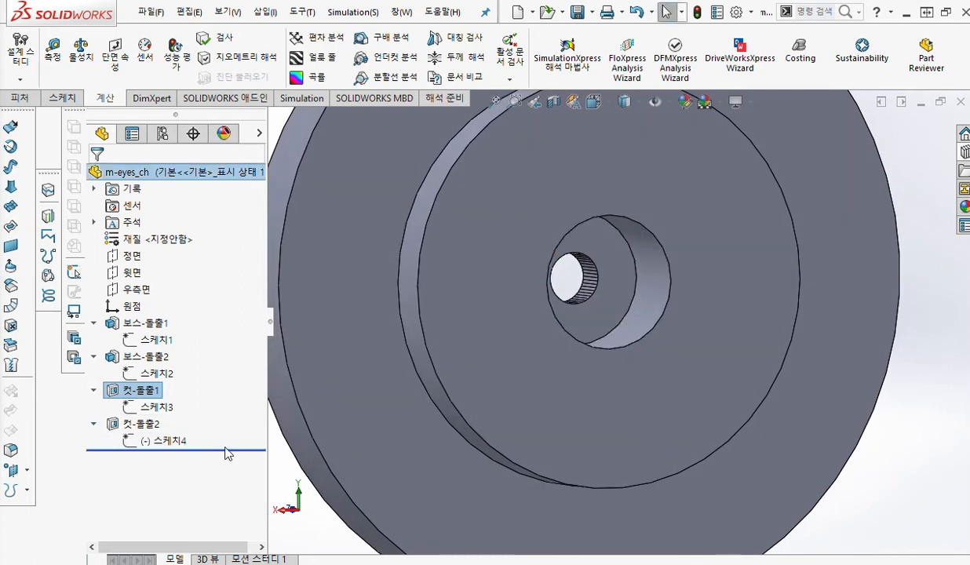
left_click(185, 443)
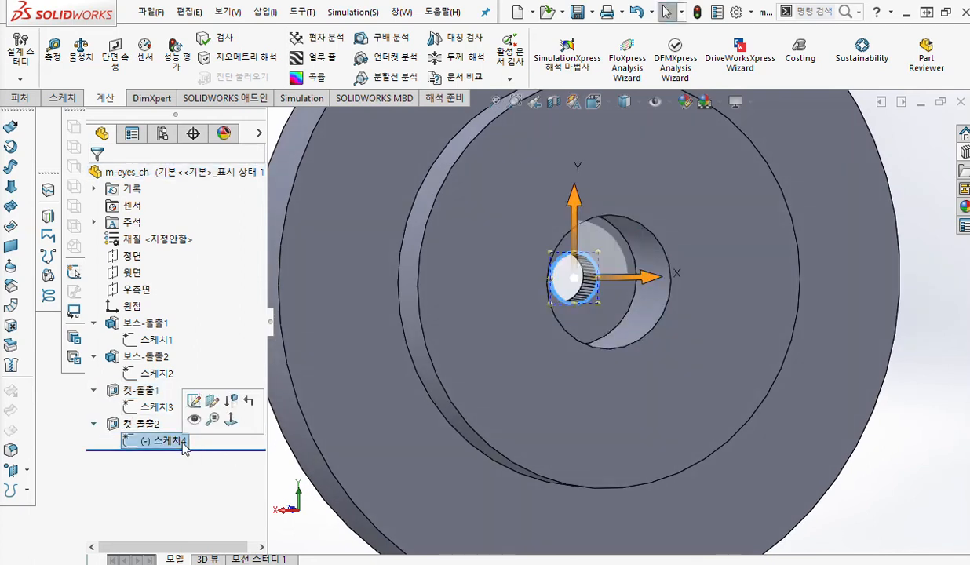
left_click(194, 403)
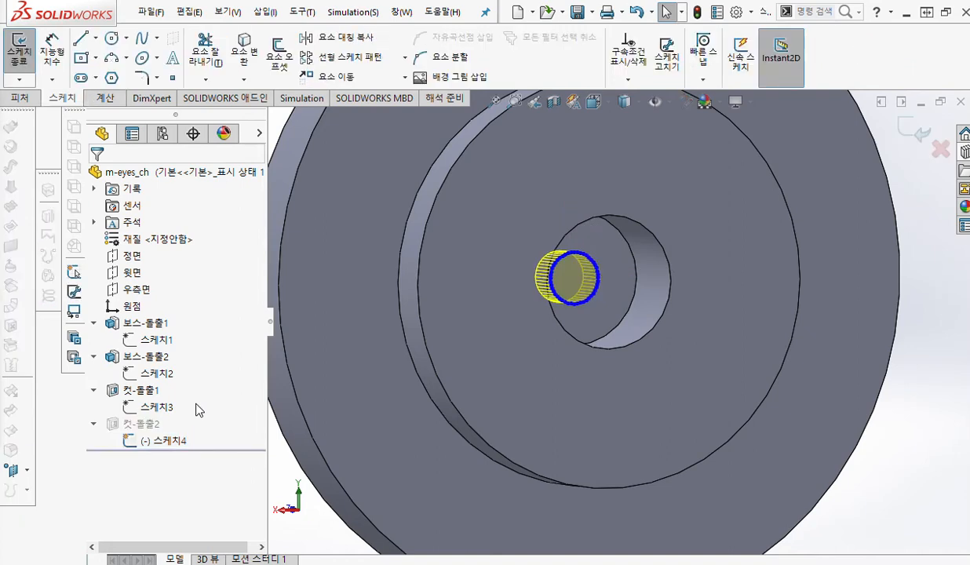
scroll(656, 347, "down", 6)
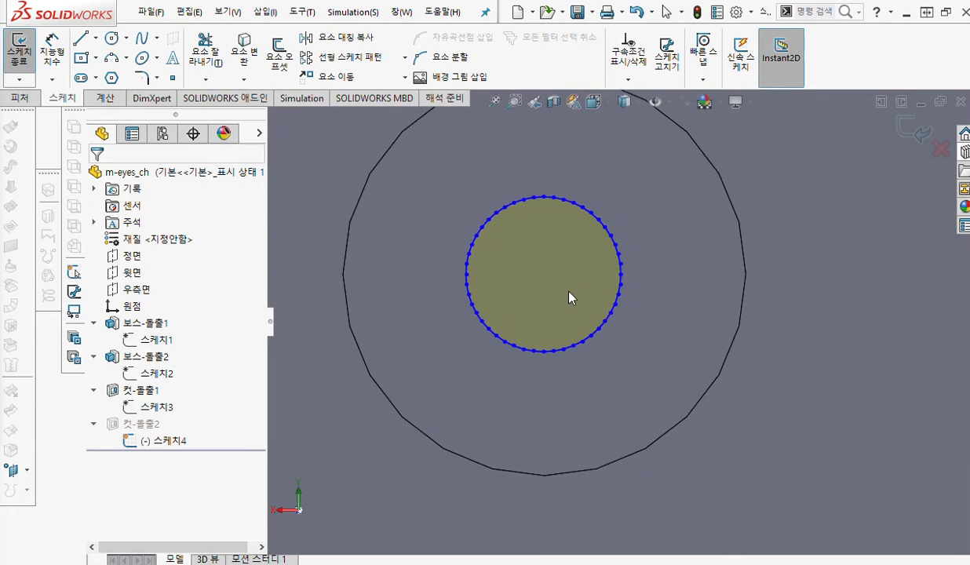
mouse_move(426, 154)
left_mouse_down()
mouse_move(584, 277)
mouse_move(674, 369)
left_mouse_up()
key("F12")
left_click_drag(432, 133, 423, 166)
mouse_move(665, 354)
left_mouse_down()
mouse_move(681, 380)
mouse_move(703, 386)
left_mouse_up()
mouse_move(453, 176)
left_mouse_down()
mouse_move(653, 348)
mouse_move(626, 372)
left_mouse_up()
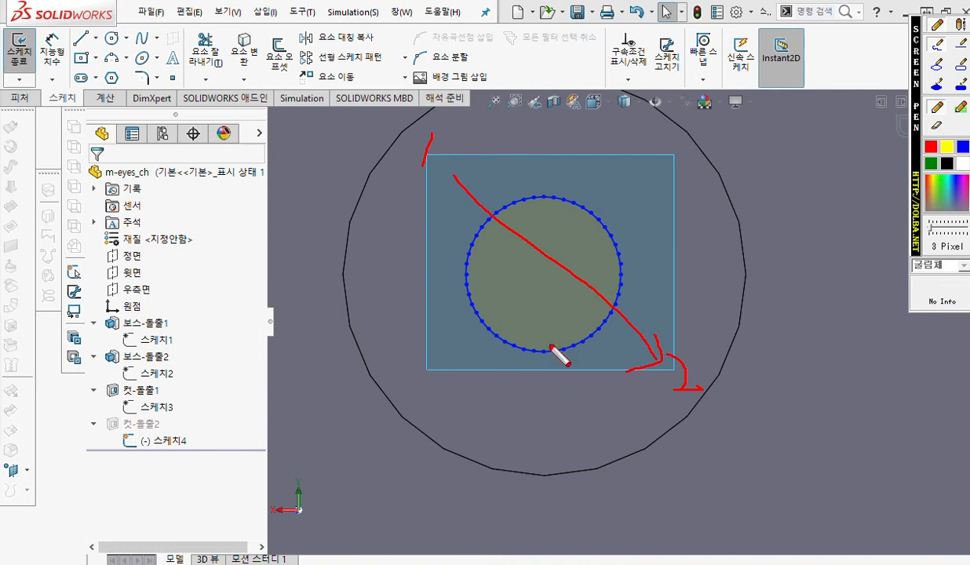
mouse_move(650, 248)
left_mouse_down()
mouse_move(663, 260)
mouse_move(655, 273)
mouse_move(690, 251)
mouse_move(686, 264)
left_mouse_up()
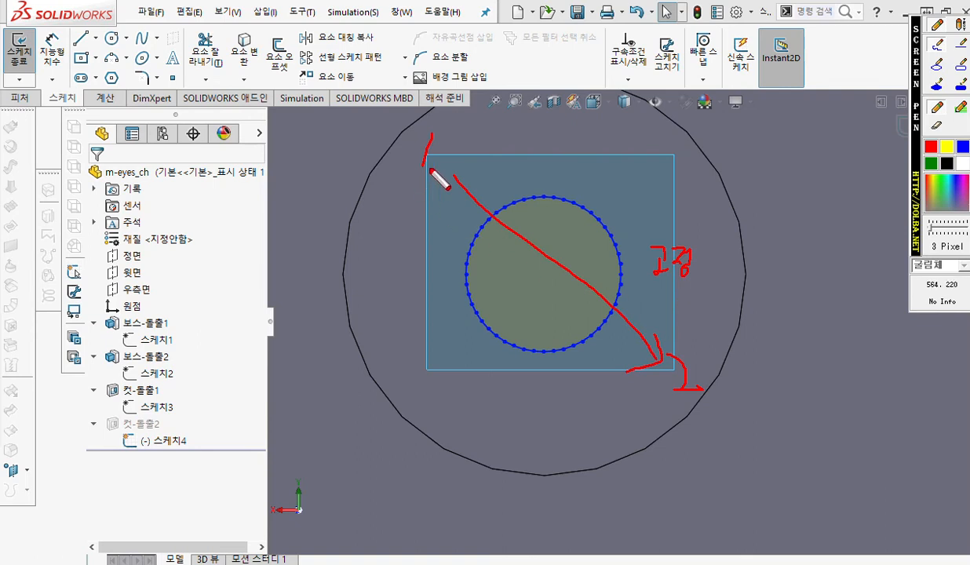
key("Escape")
- Fix all line segments of the small hole's segmented outline and sketch a smaller circle inside it
mouse_move(424, 157)
left_mouse_down()
mouse_move(660, 418)
mouse_move(663, 409)
left_mouse_up()
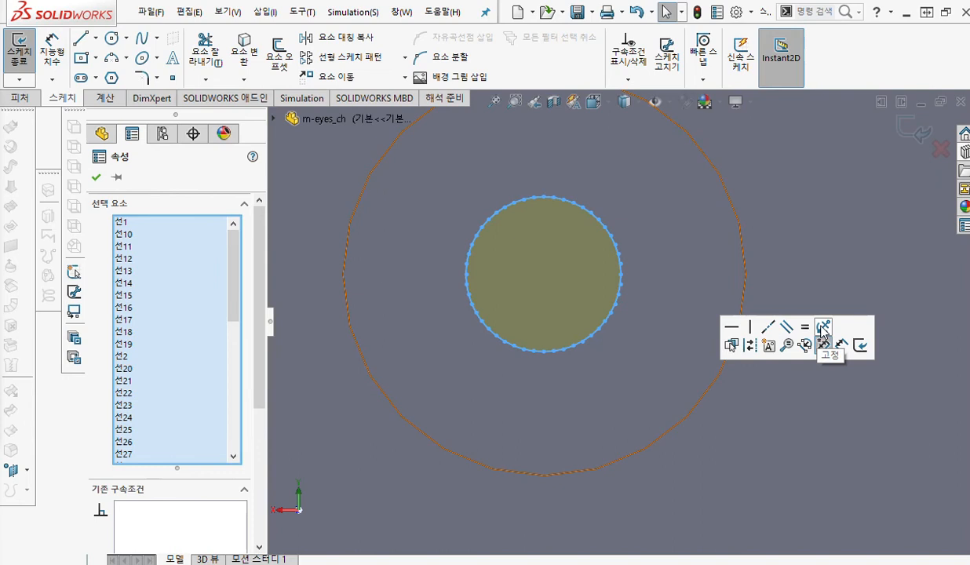
scroll(541, 279, "down", 5)
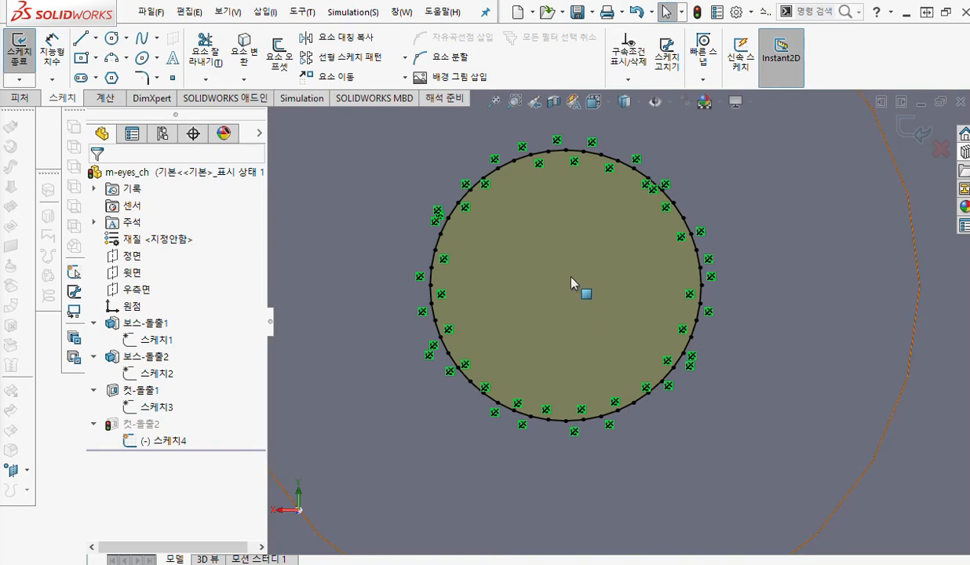
right_click_drag(530, 282, 604, 283)
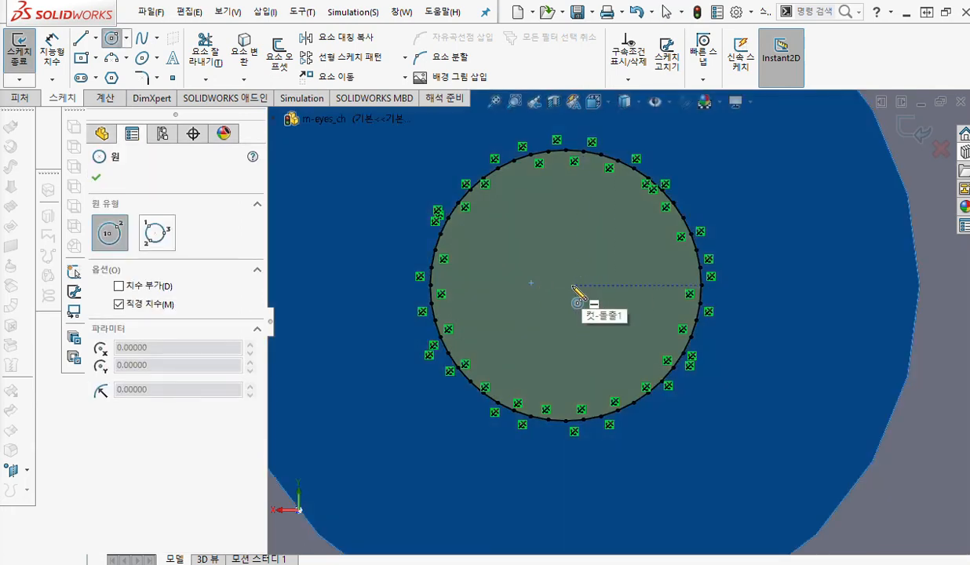
left_click(578, 285)
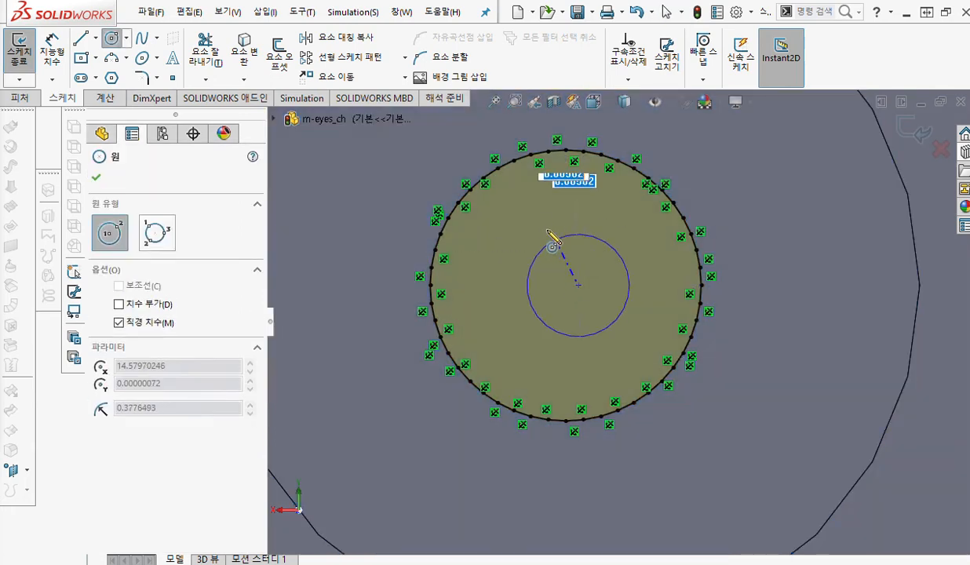
left_click(512, 212)
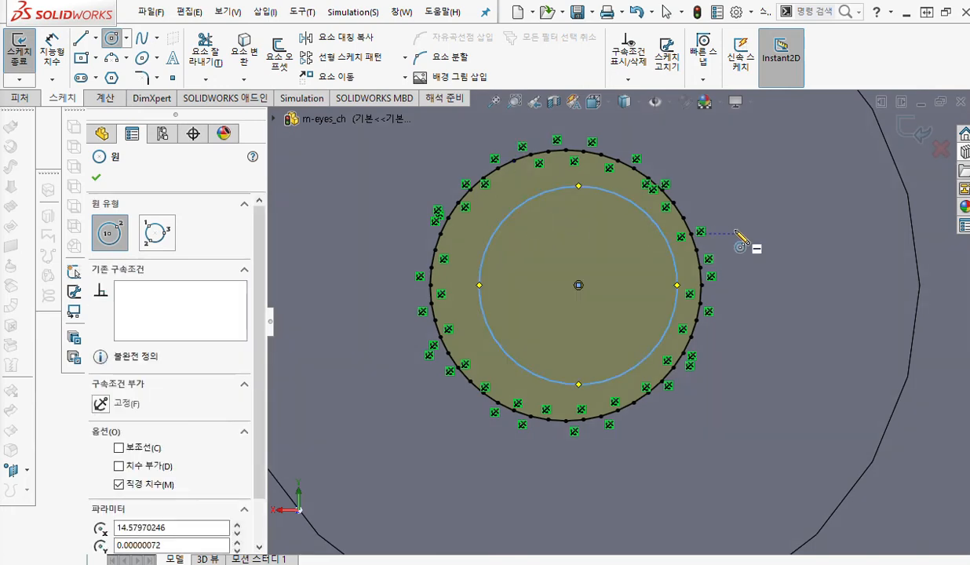
key("Escape")
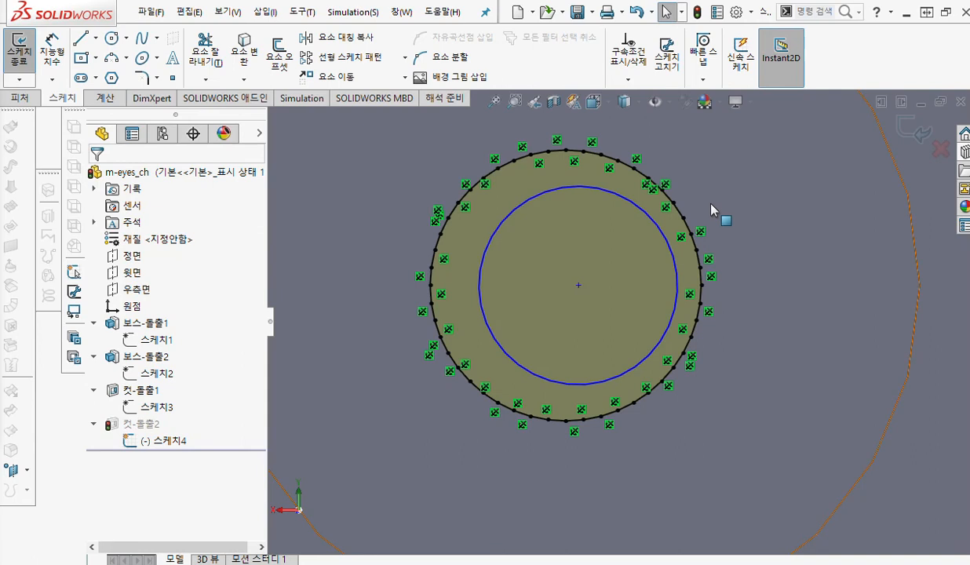
middle_click_drag(716, 214, 722, 235, "ctrl")
key("ctrl+shift+p")
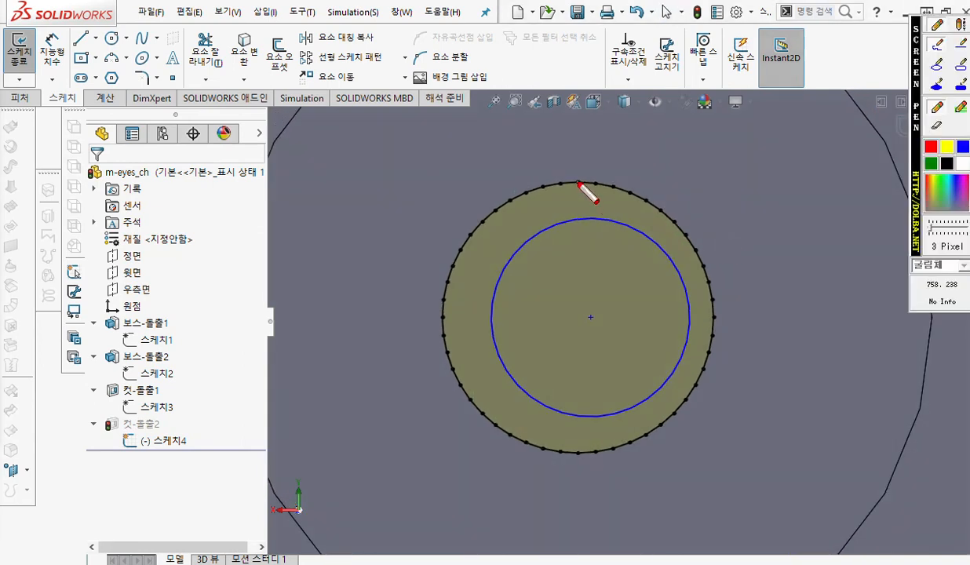
mouse_move(575, 178)
left_mouse_down()
mouse_move(580, 217)
mouse_move(587, 208)
left_mouse_up()
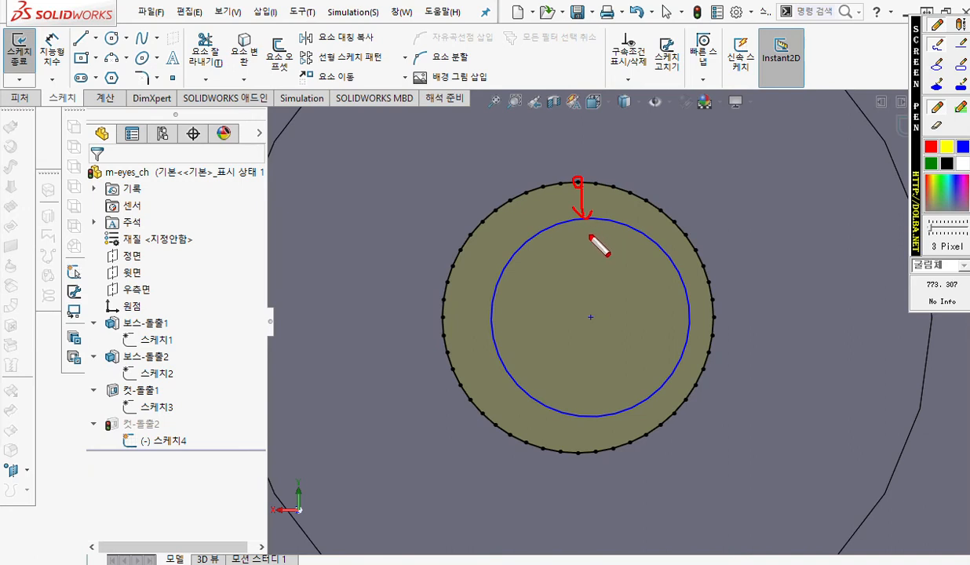
key("Escape")
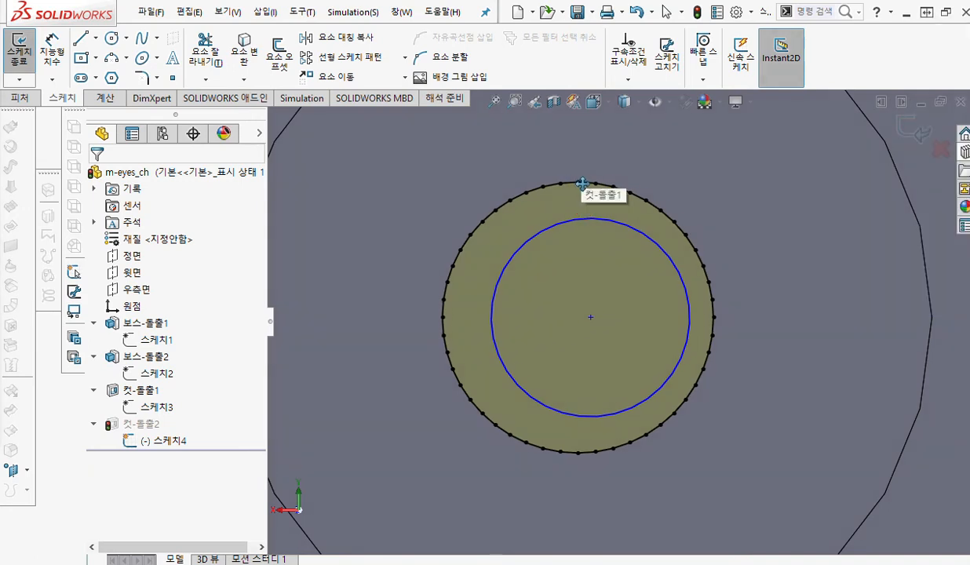
- Make the new circle coincident with three vertices of the fixed outline: the topmost, the leftmost and one at the lower right
left_click(581, 186)
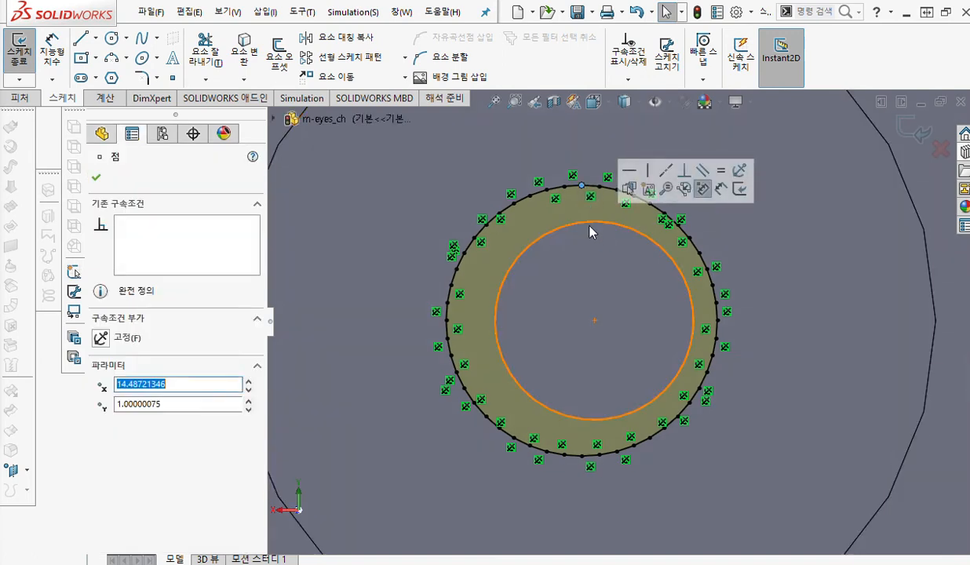
left_click(589, 226, "ctrl")
left_click(635, 160)
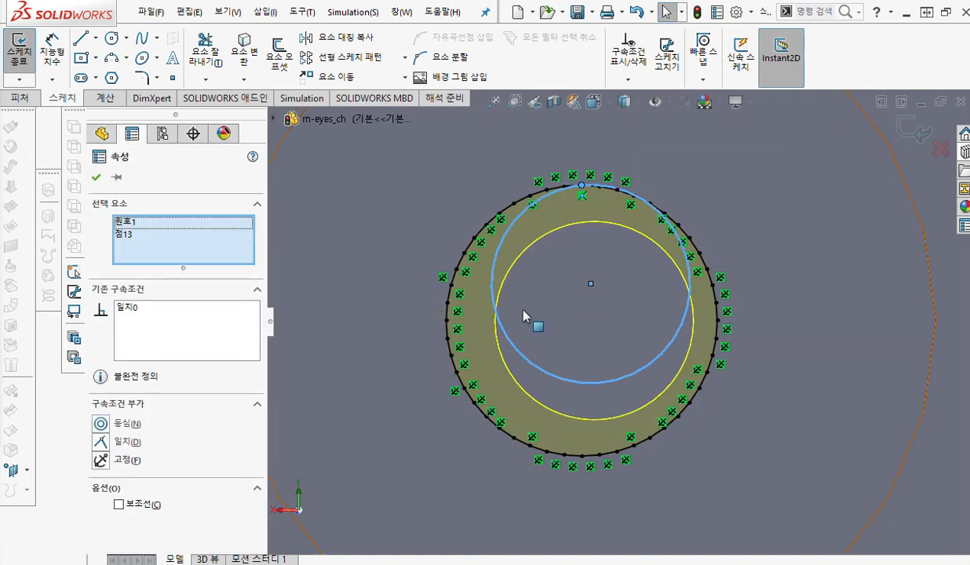
left_click(447, 321)
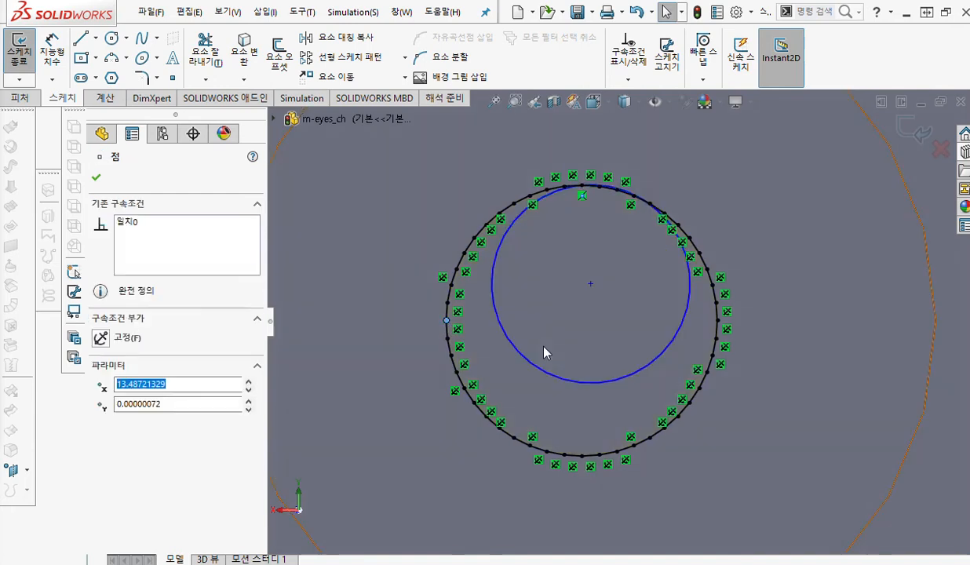
left_click(506, 344, "ctrl")
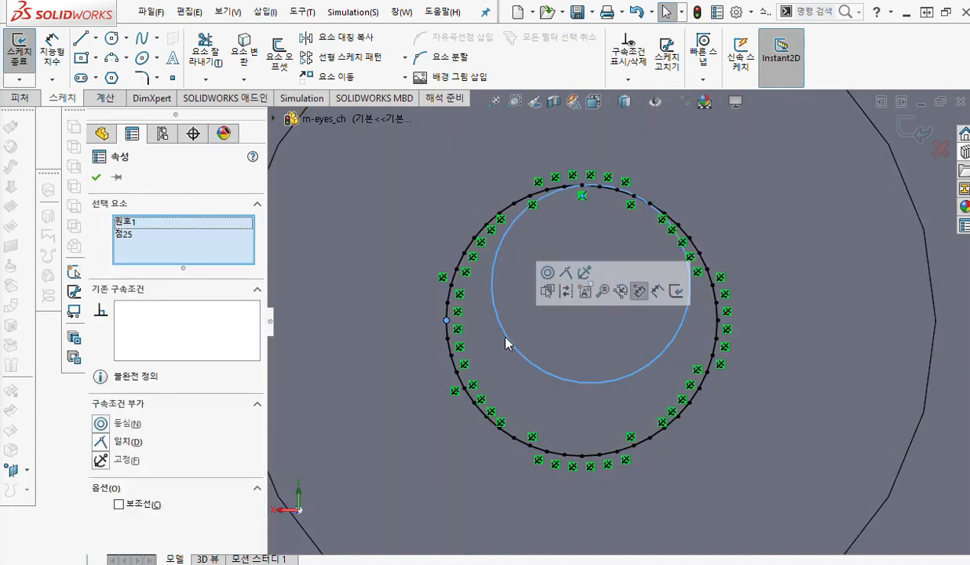
left_click(564, 272)
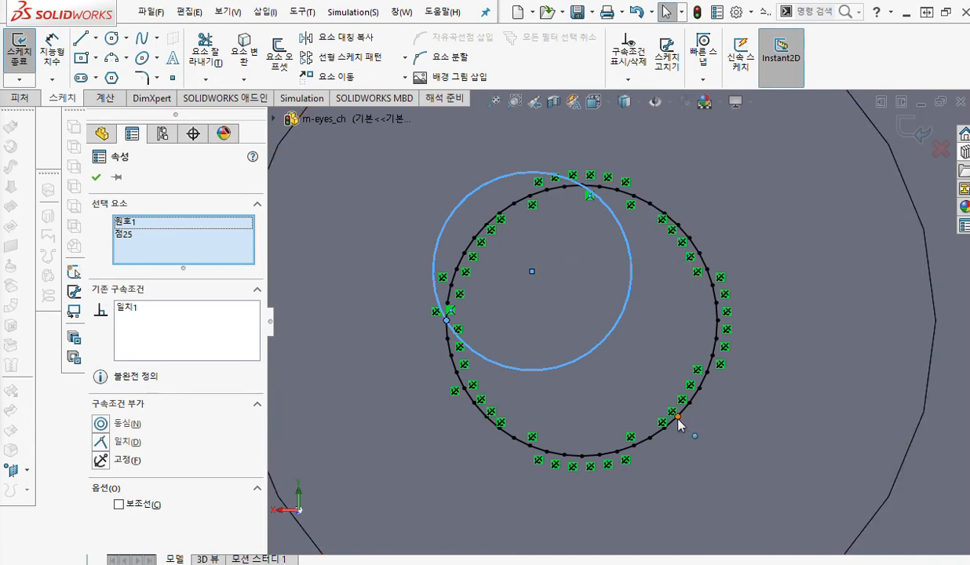
left_click(678, 418)
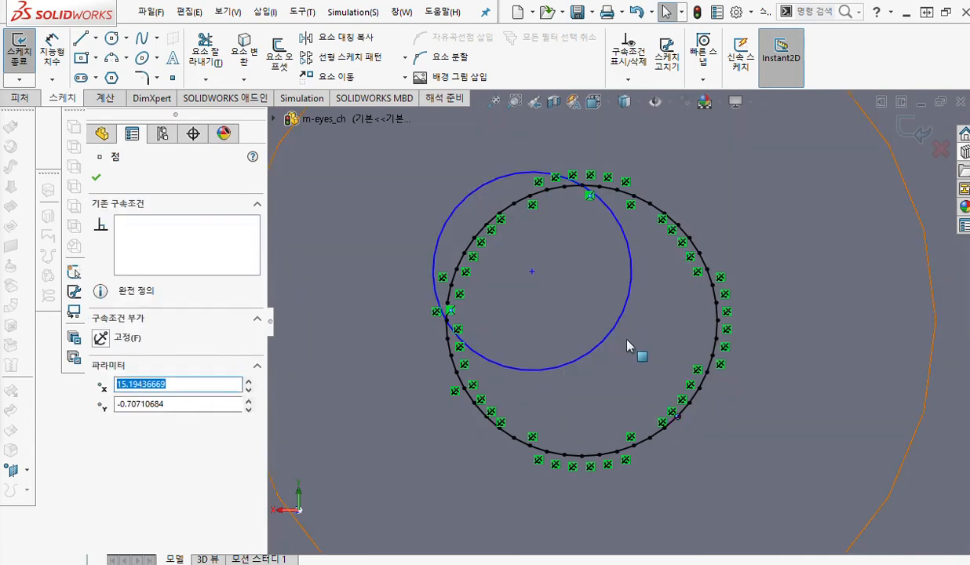
left_click(607, 349, "ctrl")
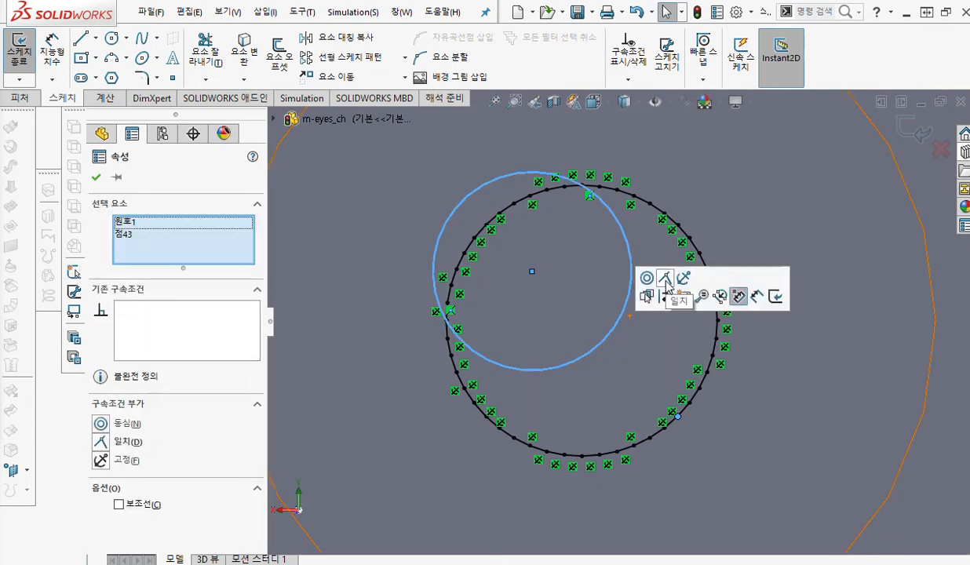
left_click(665, 279)
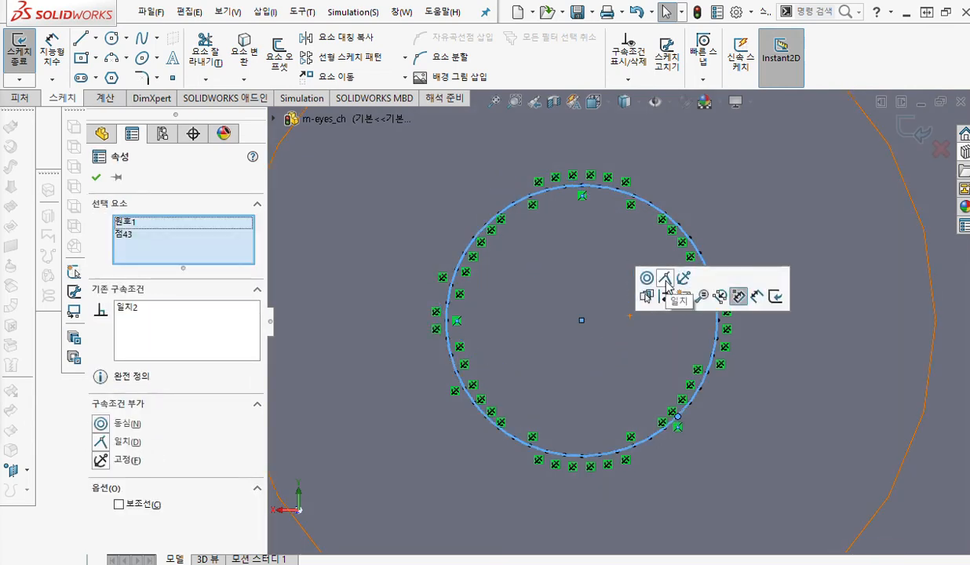
left_click(619, 410)
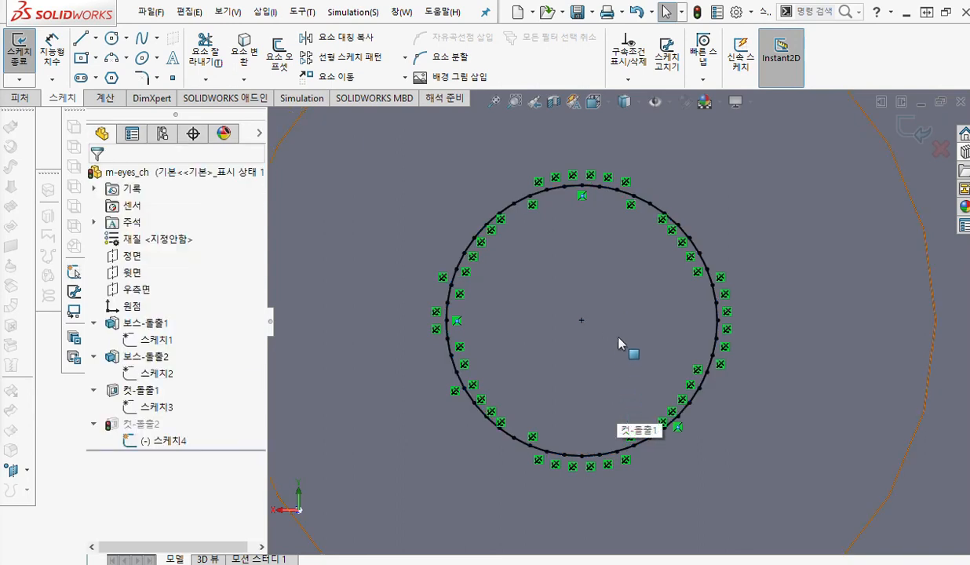
left_click_drag(393, 140, 771, 362)
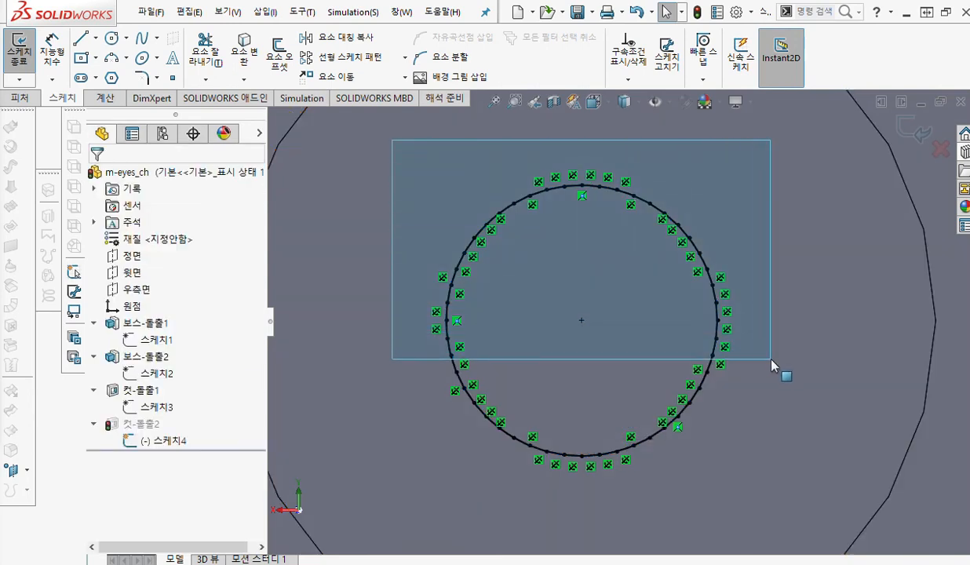
key("F9")
left_click_drag(390, 120, 382, 162)
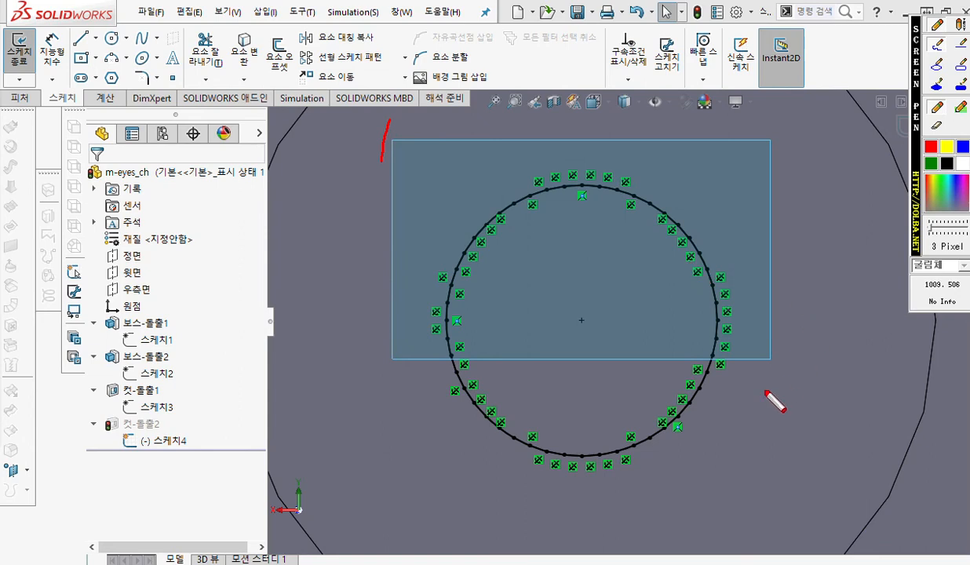
left_click_drag(761, 352, 791, 372)
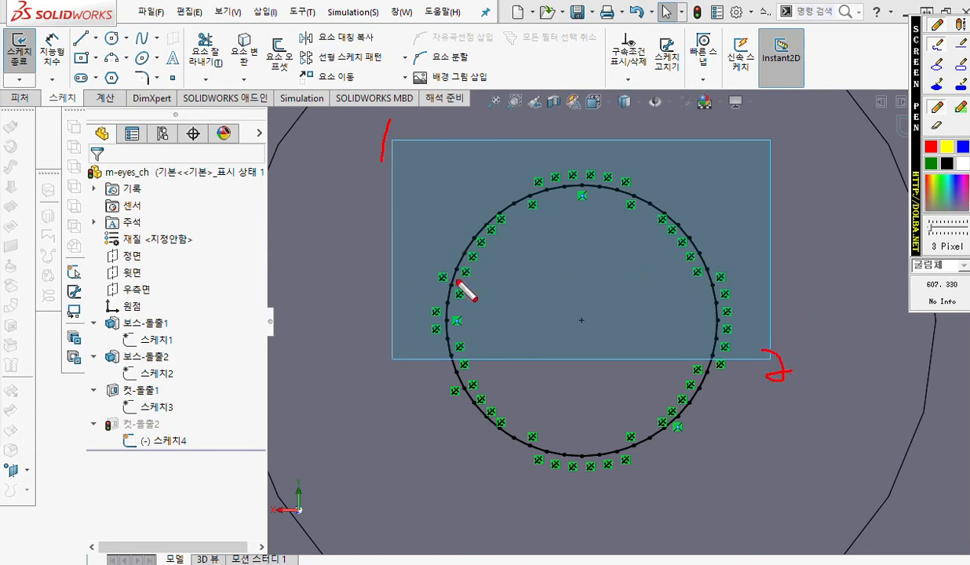
left_click_drag(486, 222, 473, 233)
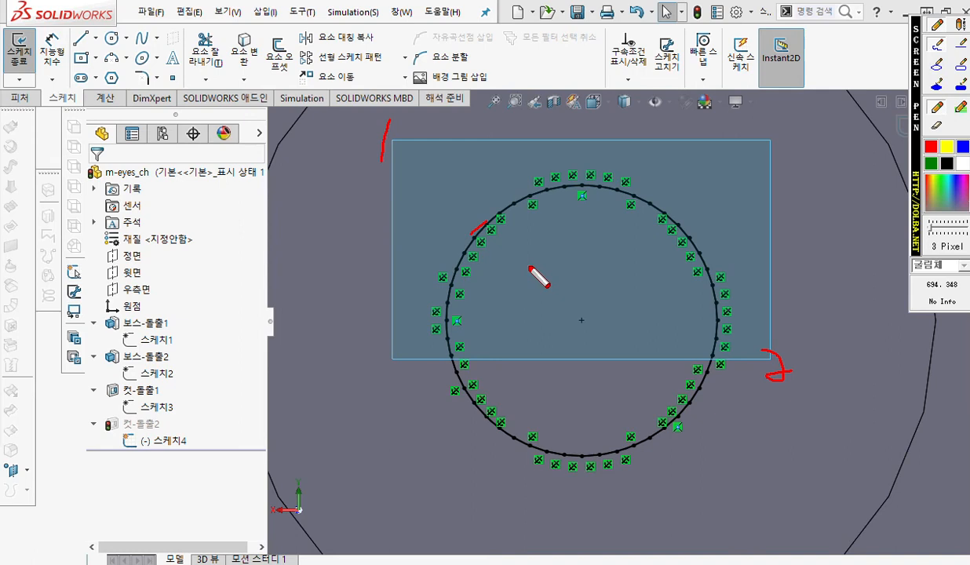
key("Escape")
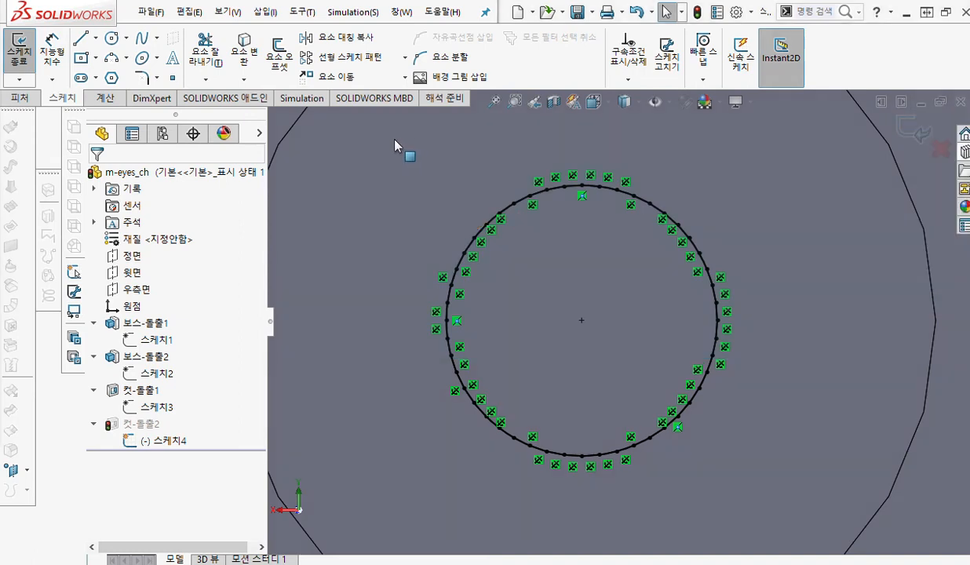
- Delete all fixed line segments of the small hole's segmented outline, leaving only the new circle in the sketch
mouse_move(395, 145)
left_mouse_down()
mouse_move(805, 370)
mouse_move(793, 350)
left_mouse_up()
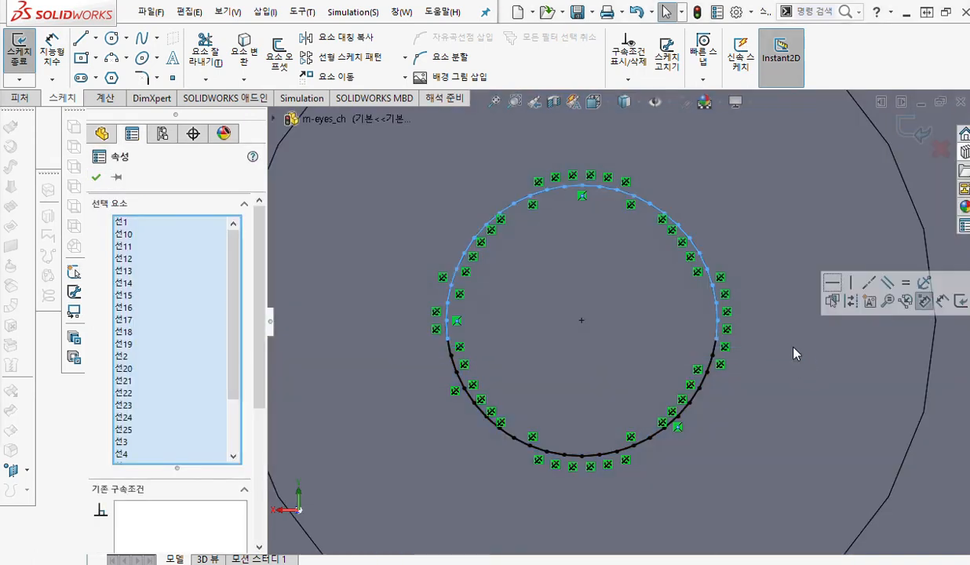
key("Delete")
mouse_move(366, 310)
left_mouse_down()
mouse_move(792, 451)
mouse_move(820, 493)
left_mouse_up()
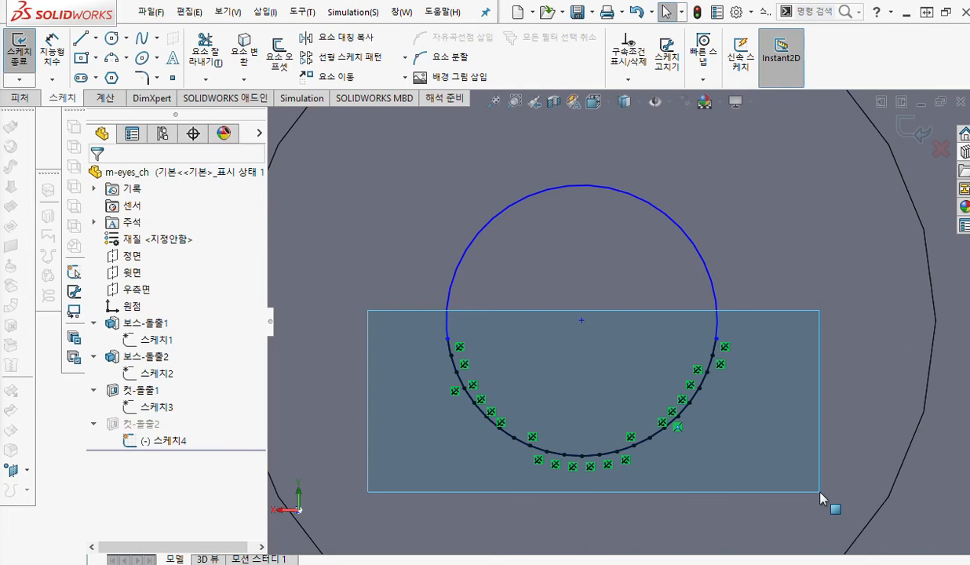
left_click_drag(819, 493, 819, 493)
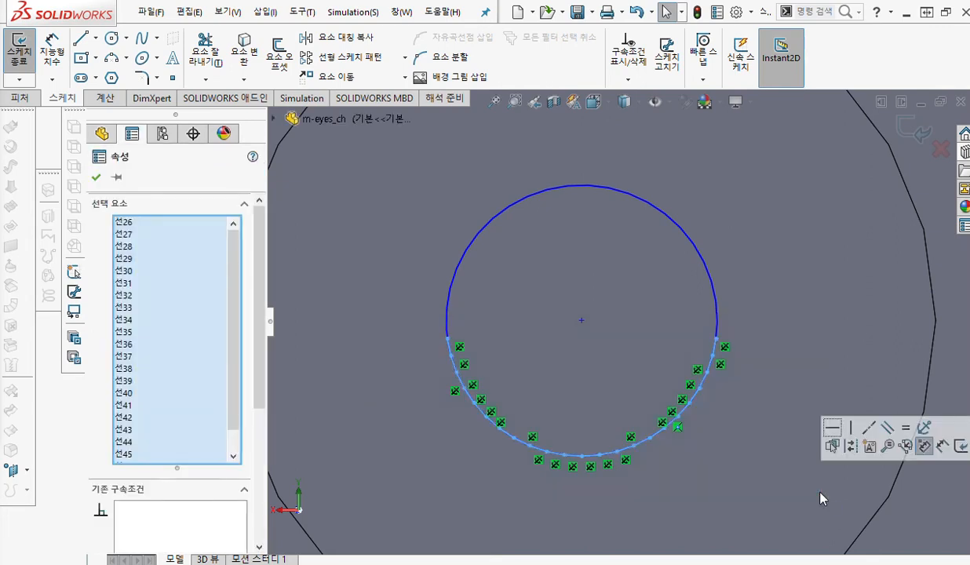
key("Delete")
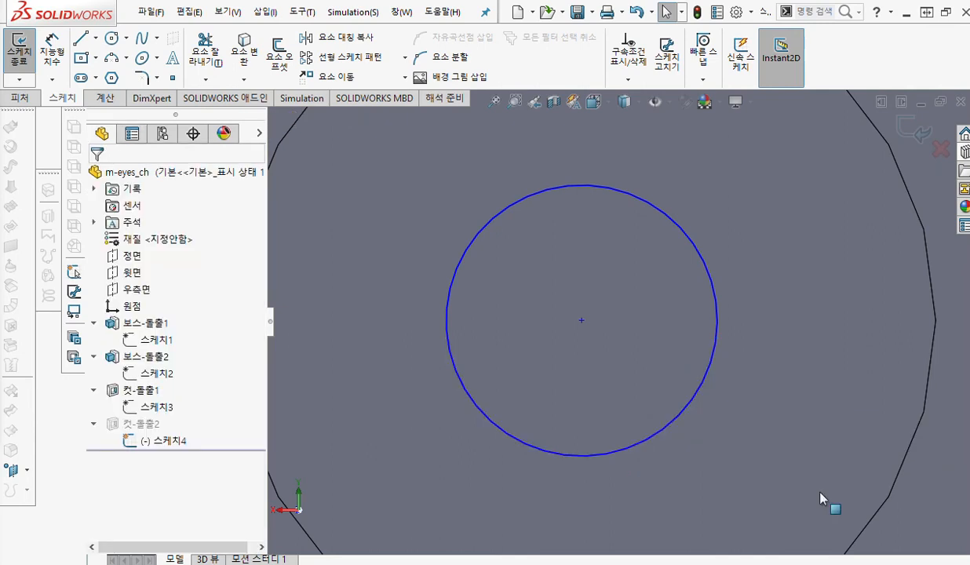
- Dimension the small hole's circle with a diameter of 2 mm
scroll(767, 420, "up", 4)
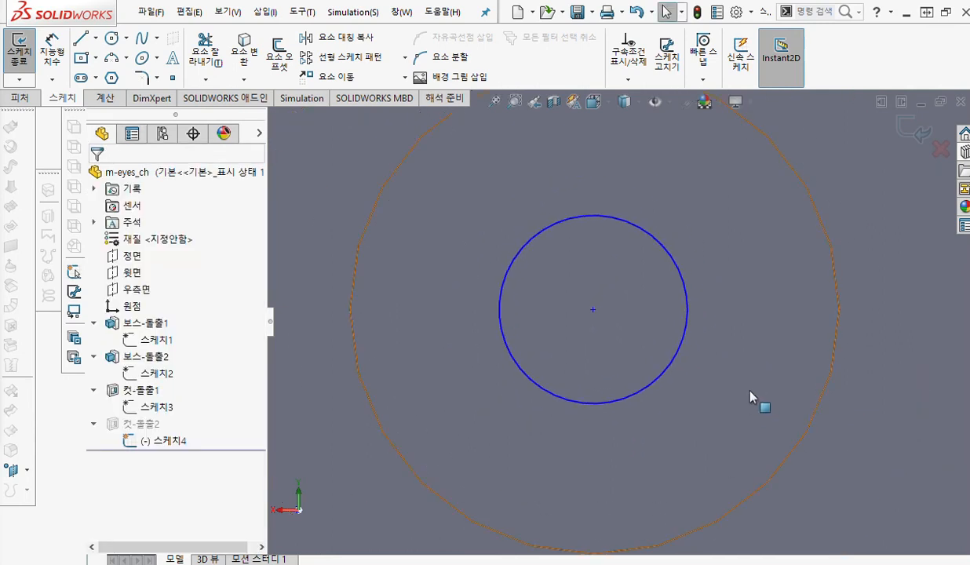
right_click(736, 240)
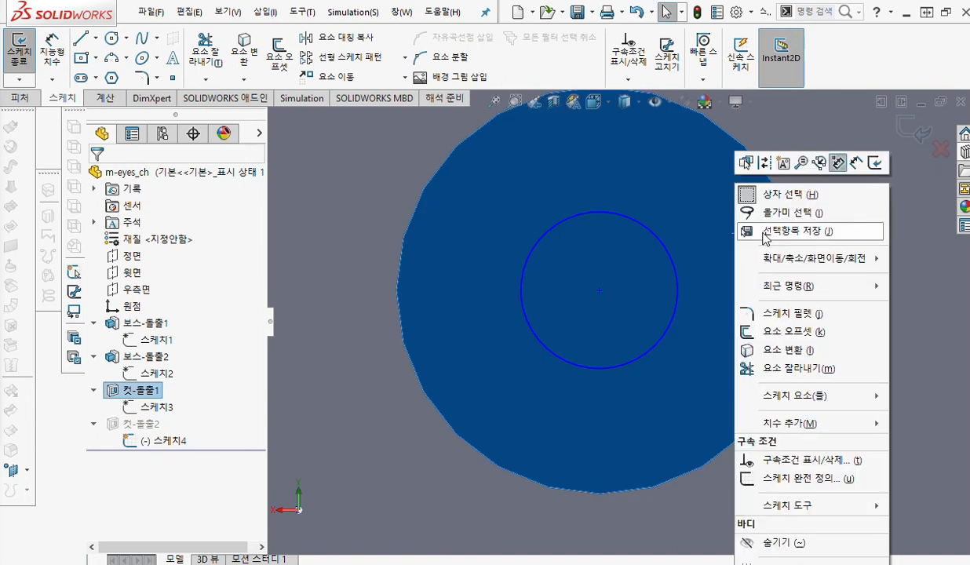
left_click(826, 161)
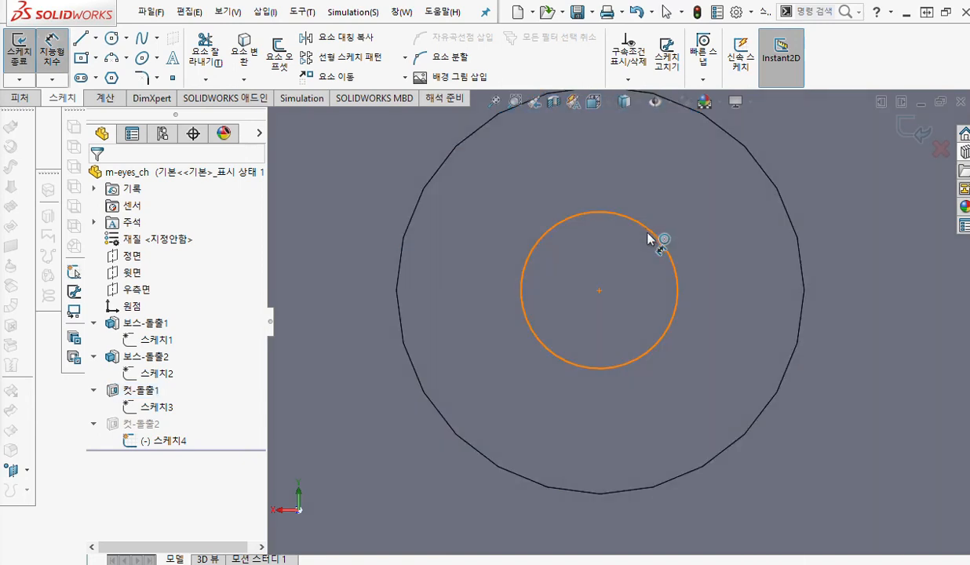
left_click(650, 238)
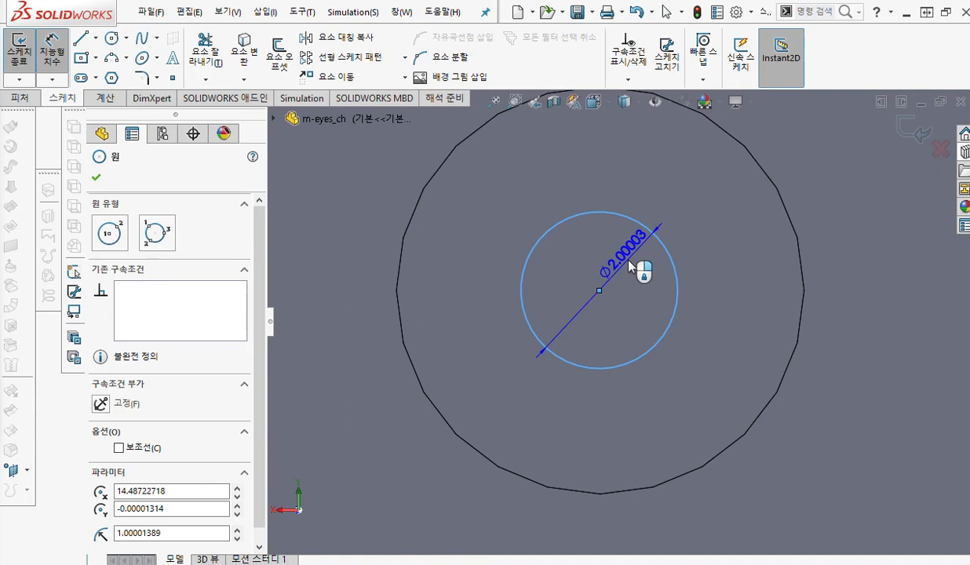
left_click(629, 263)
type("2")
key("Return")
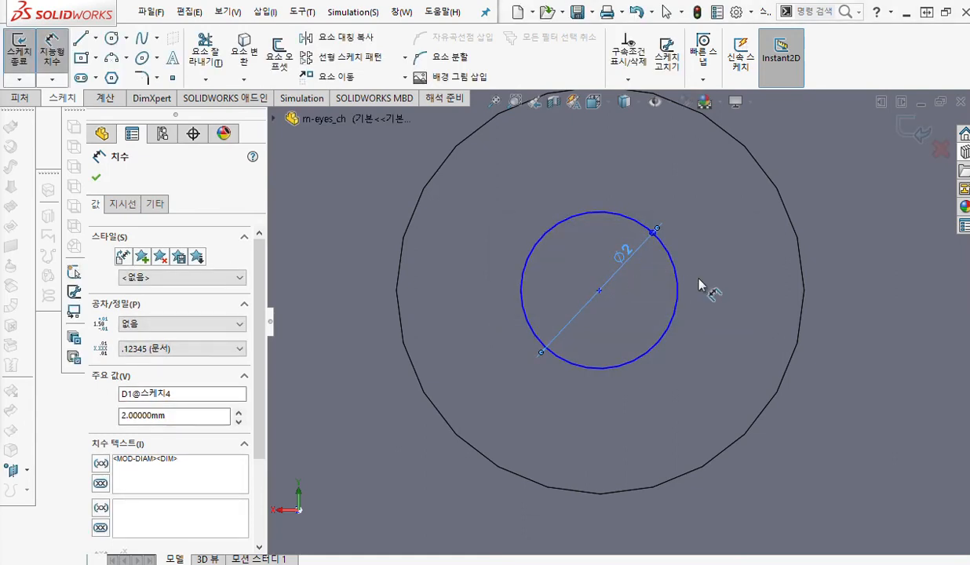
key("Escape")
- Make the 2 mm circle concentric with the surrounding circular edge of the first cut extrusion (컷-돌출1)
left_click(758, 163)
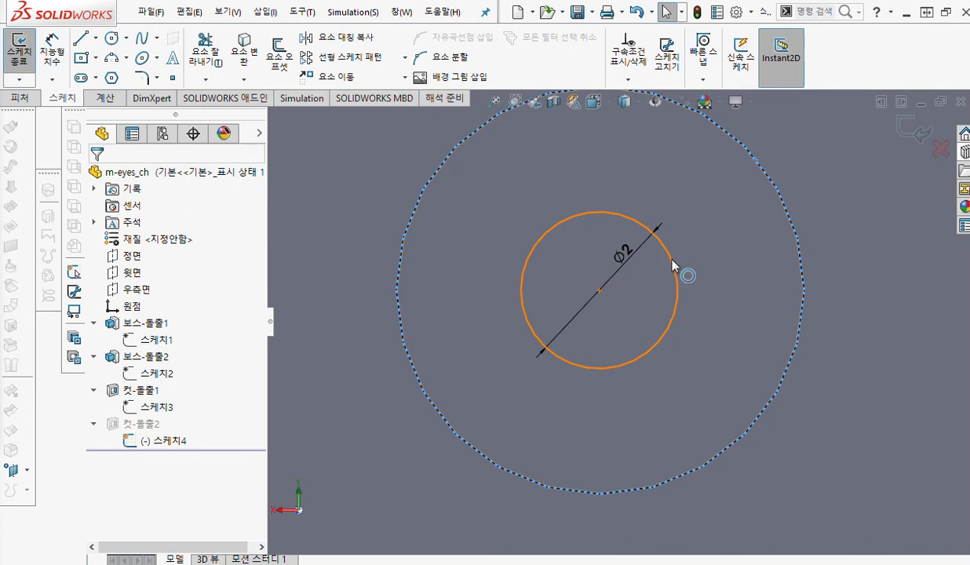
left_click(672, 266, "ctrl")
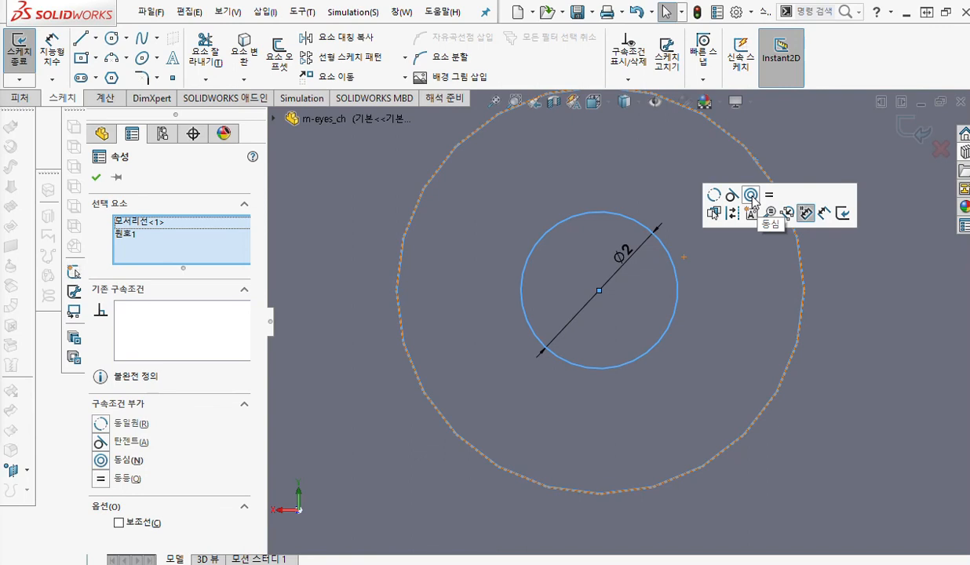
key("ctrl+F12")
left_click_drag(730, 134, 799, 244)
left_click_drag(598, 196, 681, 290)
mouse_move(730, 214)
left_mouse_down()
mouse_move(716, 239)
mouse_move(734, 224)
mouse_move(737, 240)
mouse_move(733, 213)
left_mouse_up()
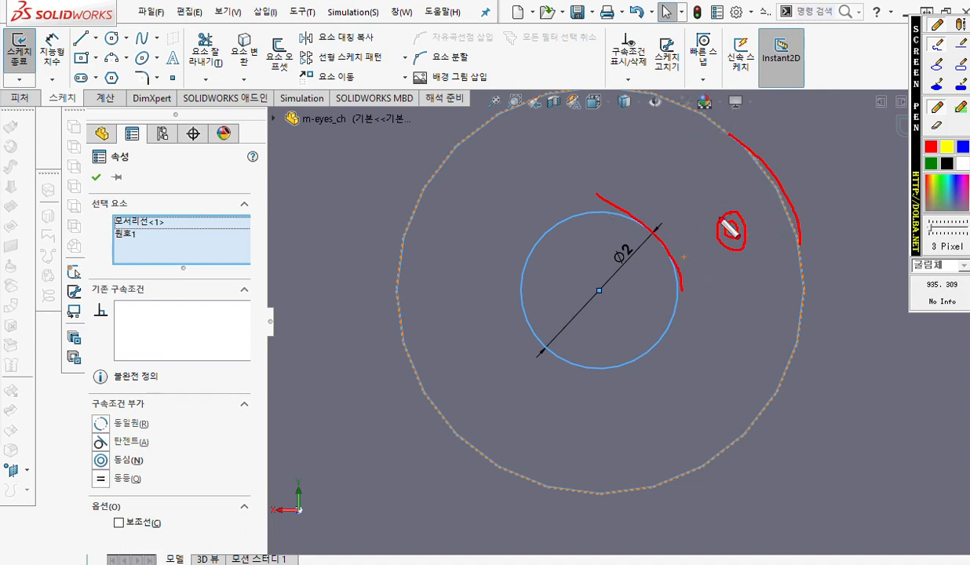
left_click_drag(730, 236, 727, 224)
key("Escape")
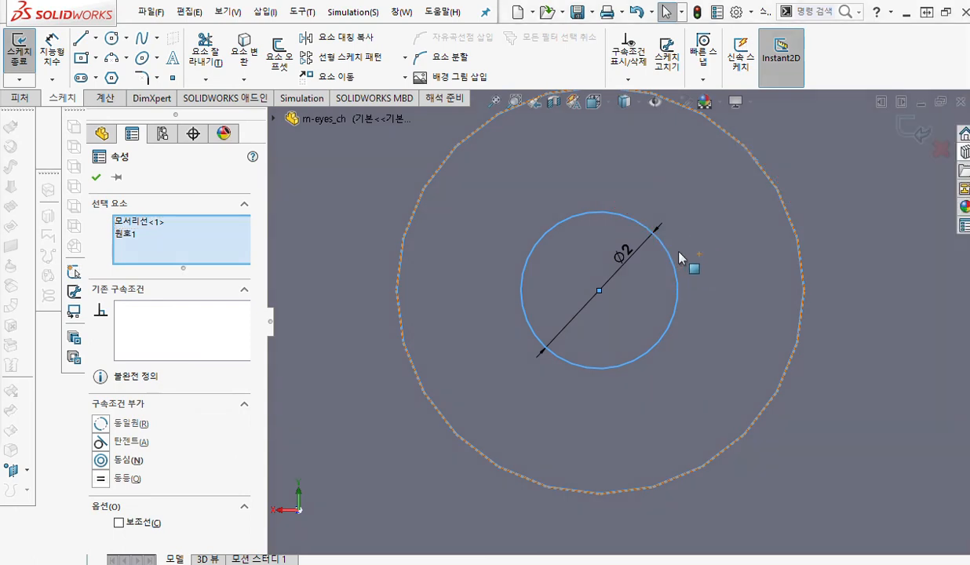
left_click(100, 460)
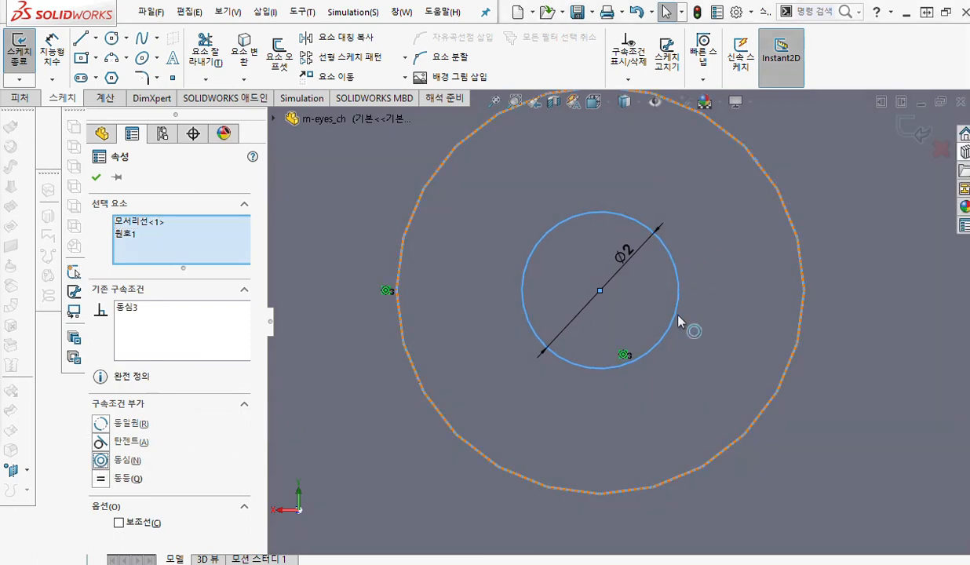
left_click(712, 277)
- Finish editing 스케치4 and rebuild the second cut extrusion with the new circle
scroll(733, 292, "up", 3)
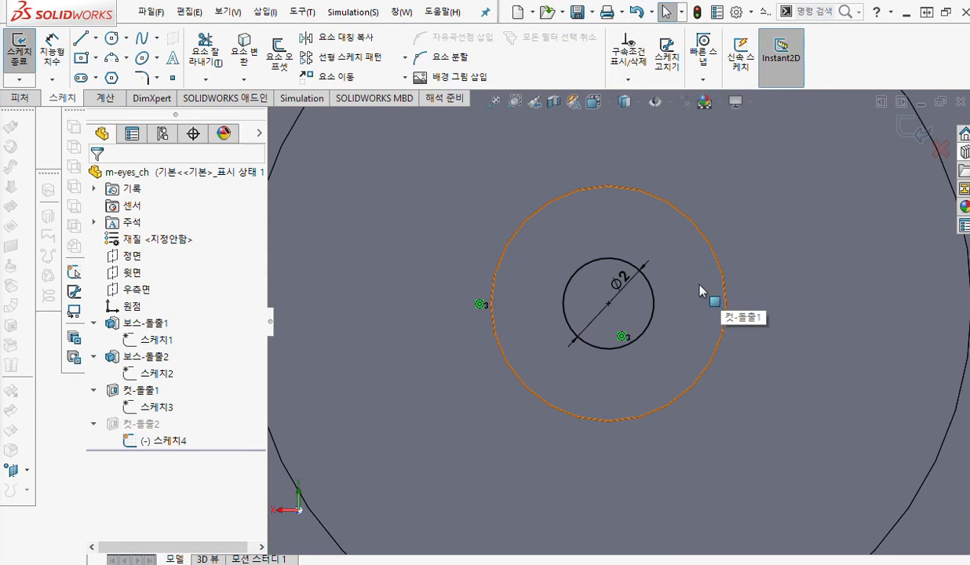
right_click(703, 288)
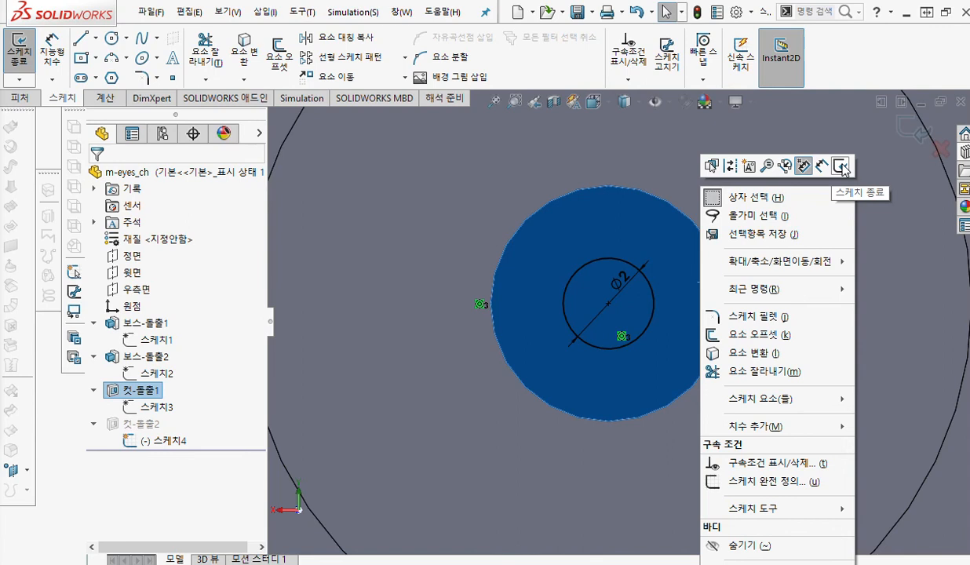
left_click(841, 167)
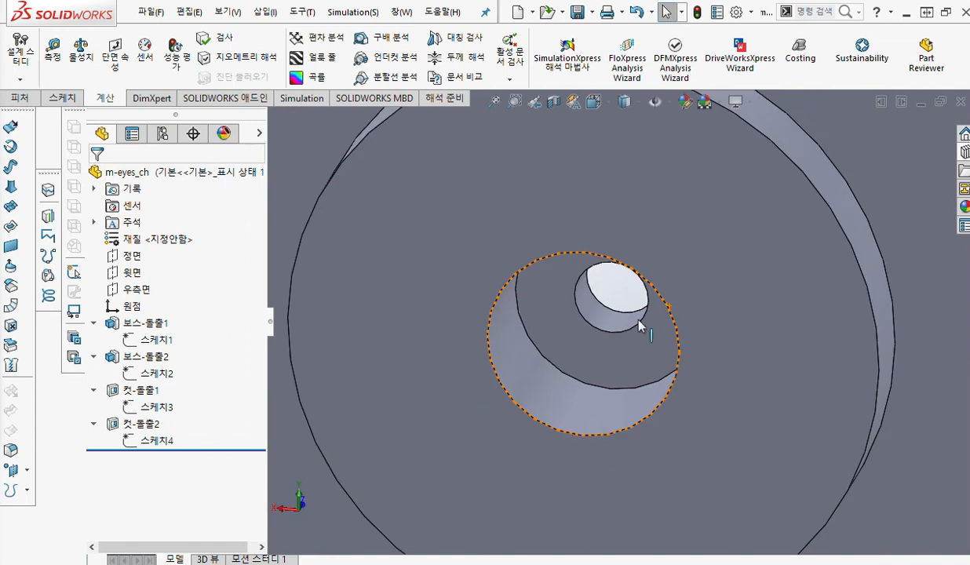
- Review the end condition of the second cut extrusion (컷-돌출2), close its definition and inspect the whole part
left_click(142, 426)
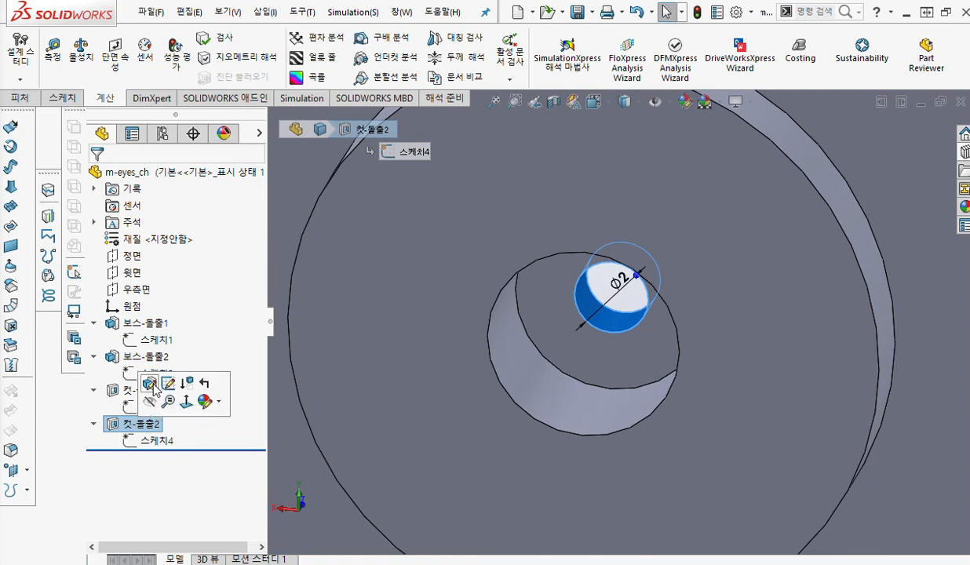
left_click(151, 384)
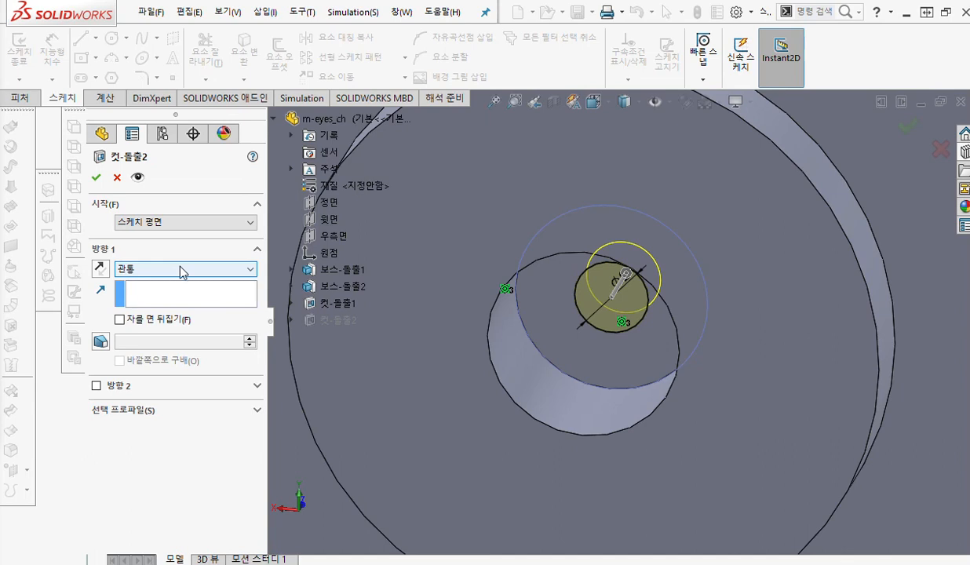
left_click(102, 180)
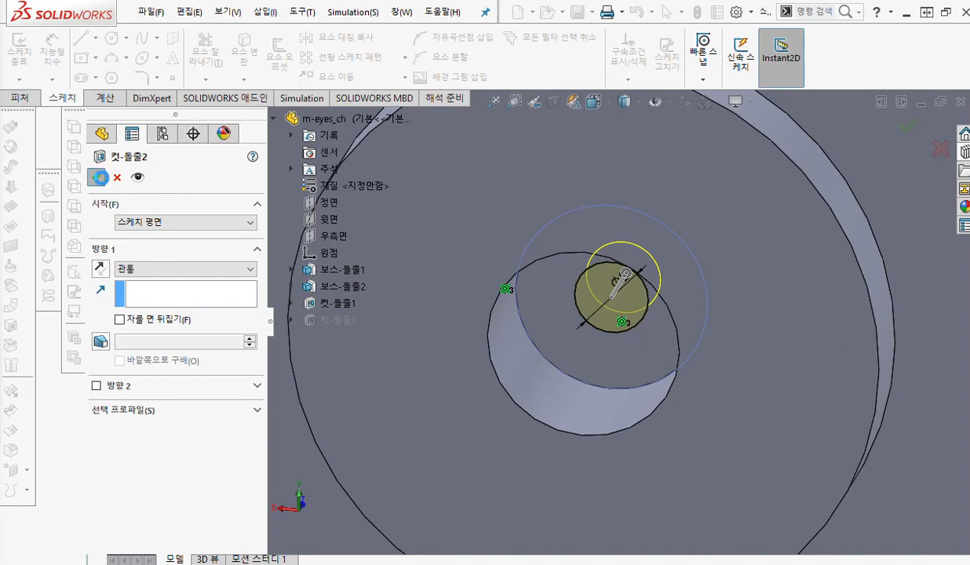
key("f")
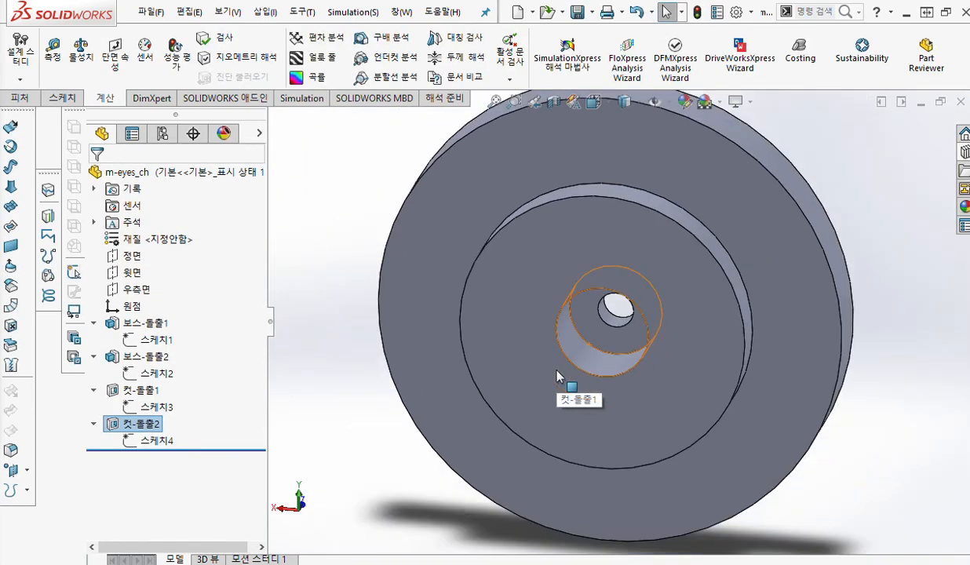
middle_click_drag(370, 402, 637, 362)
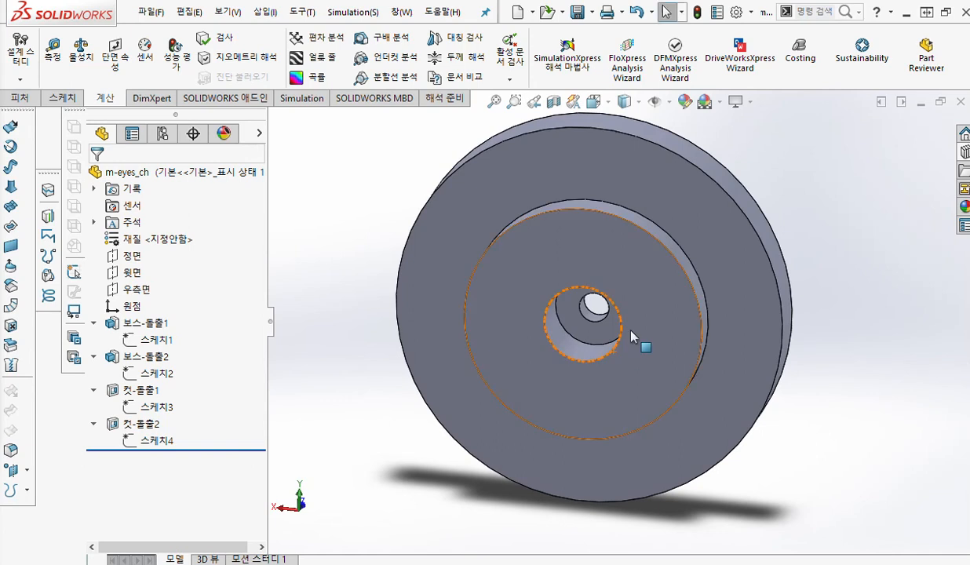
mouse_move(604, 136)
left_mouse_down()
mouse_move(695, 176)
mouse_move(746, 251)
left_mouse_up()
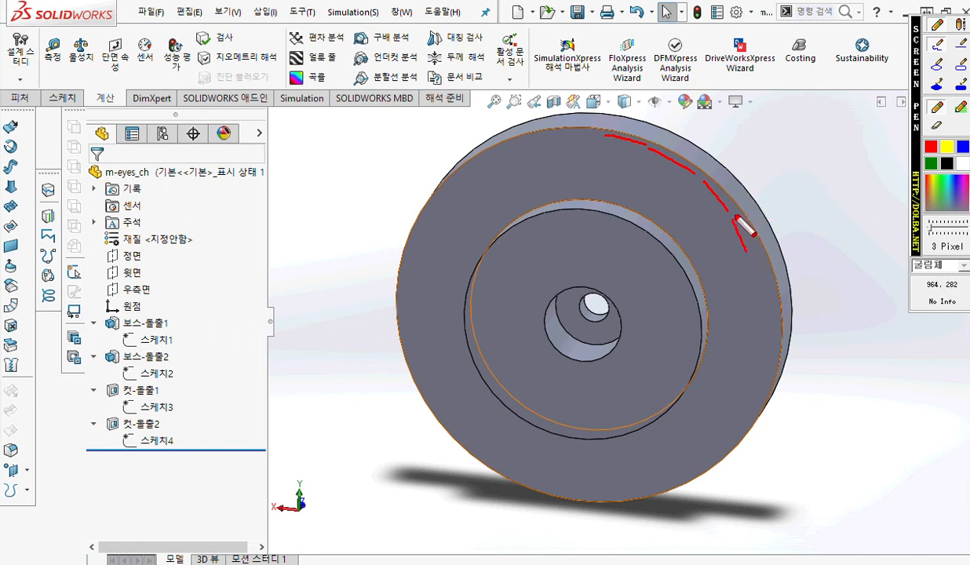
mouse_move(746, 216)
left_mouse_down()
mouse_move(751, 205)
mouse_move(759, 212)
left_mouse_up()
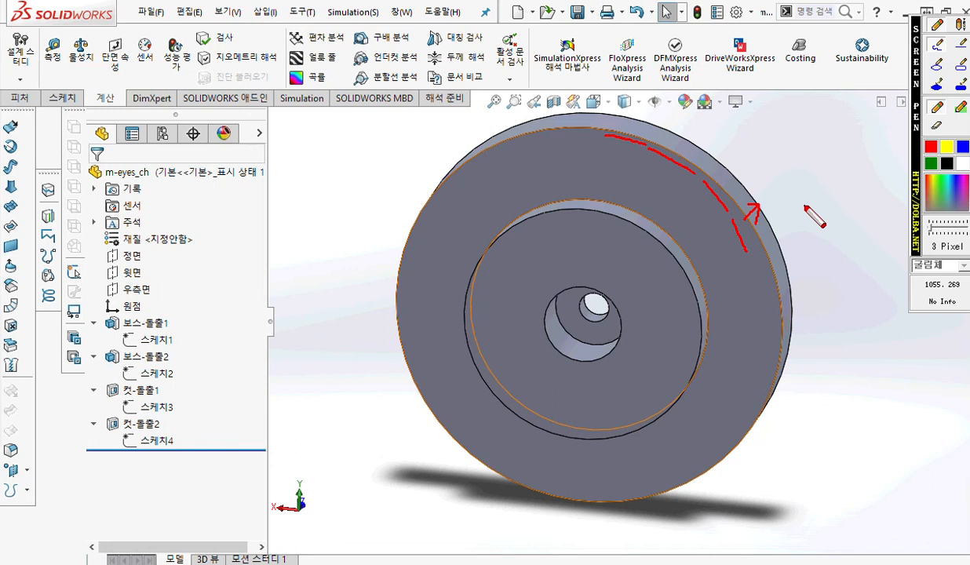
key("Escape")
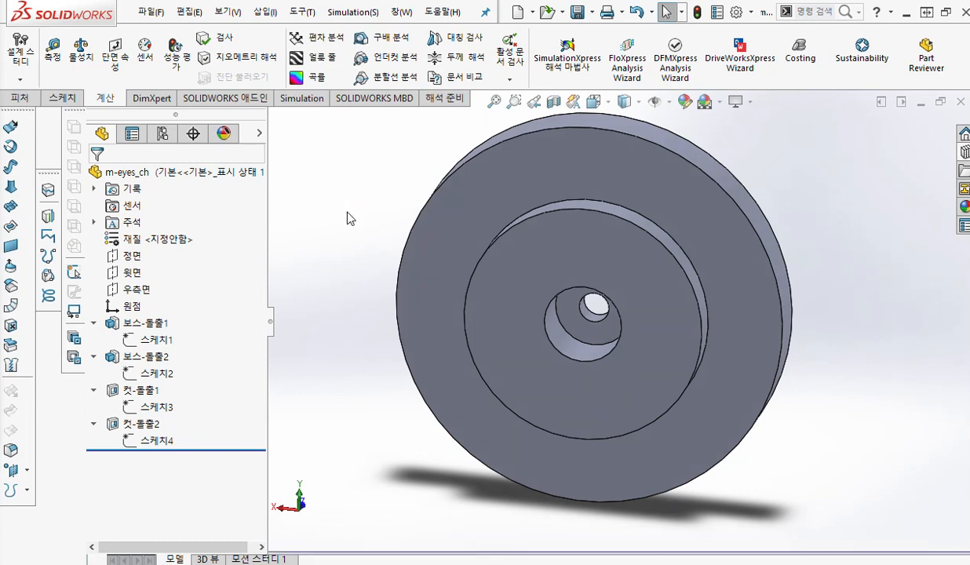
- Restore the maximized application window to its smaller size
left_click(945, 12)
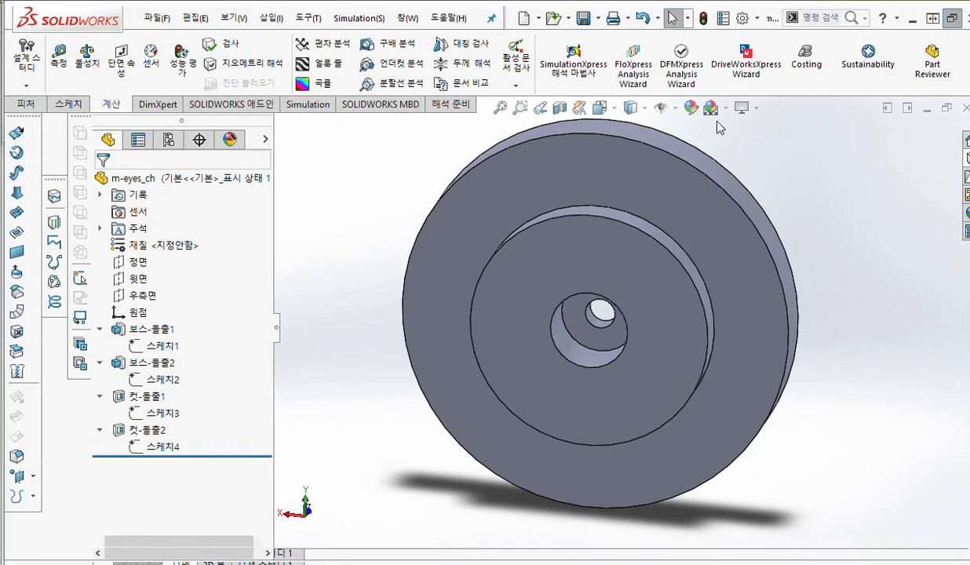